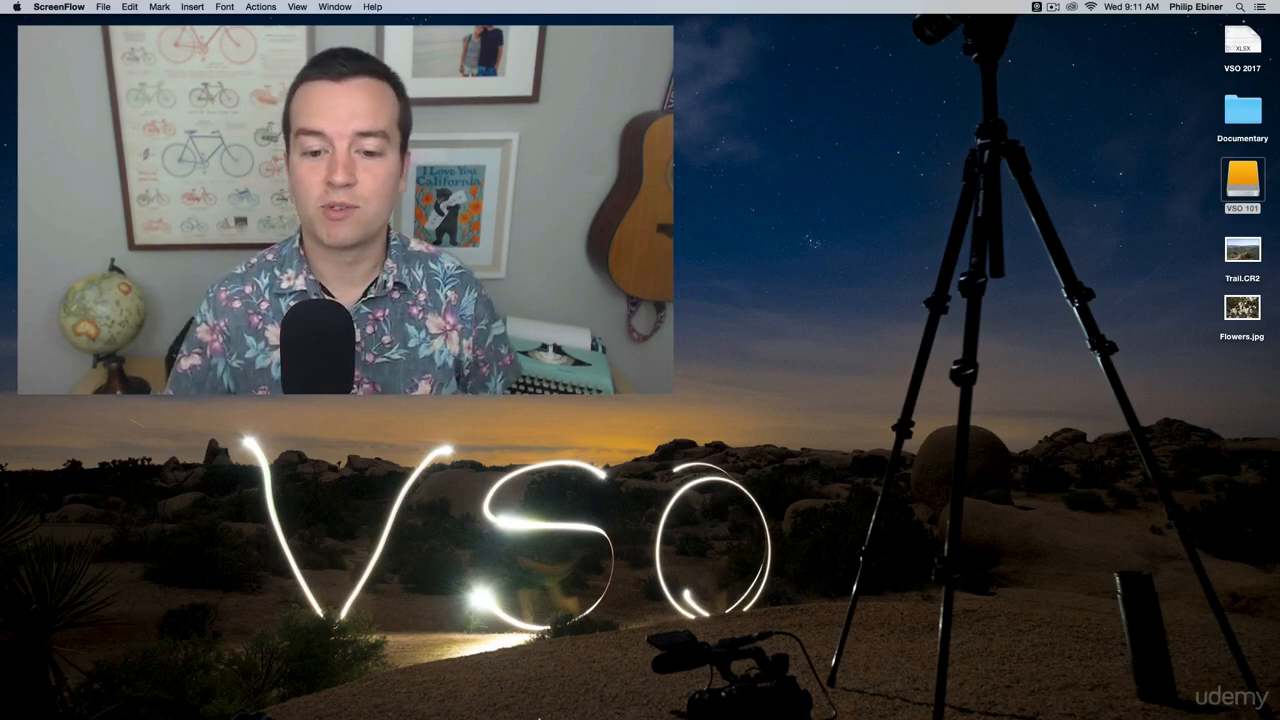
Switch to Photoshop and open the settings for a new document.
mouse_move(540, 716)
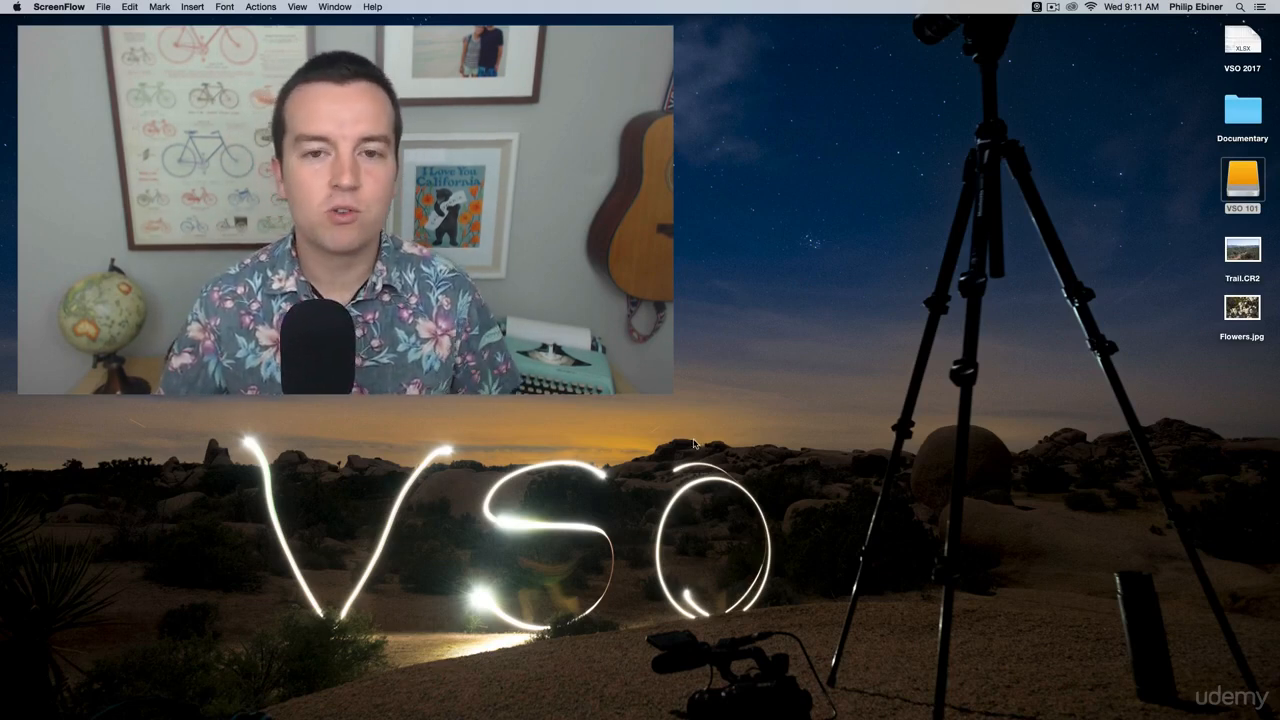
mouse_move(580, 712)
left_click(511, 697)
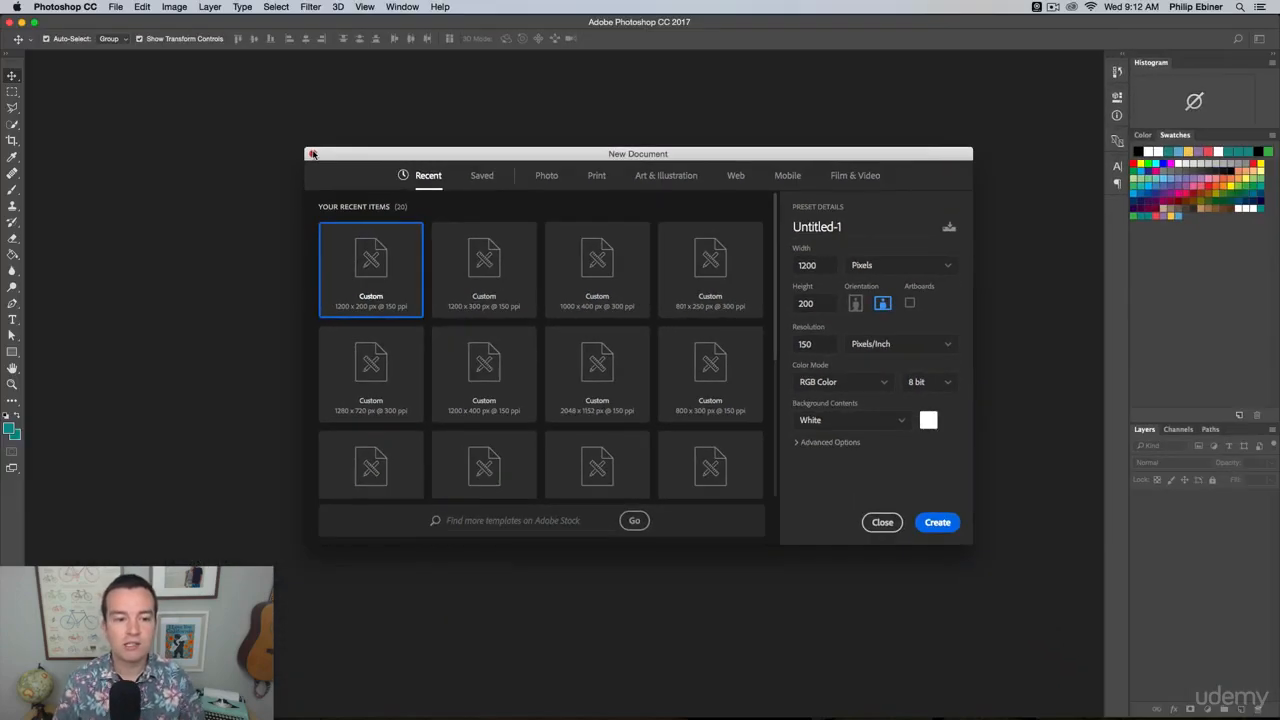
left_click(93, 28)
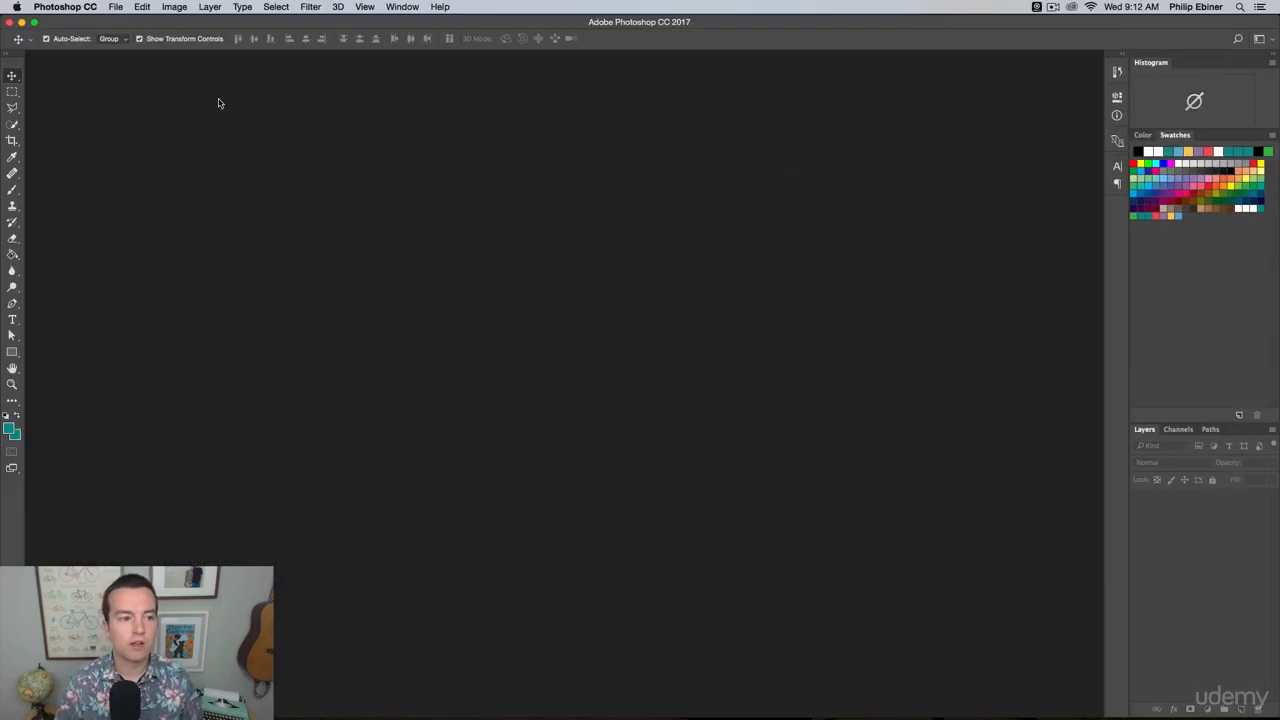
left_click(115, 6)
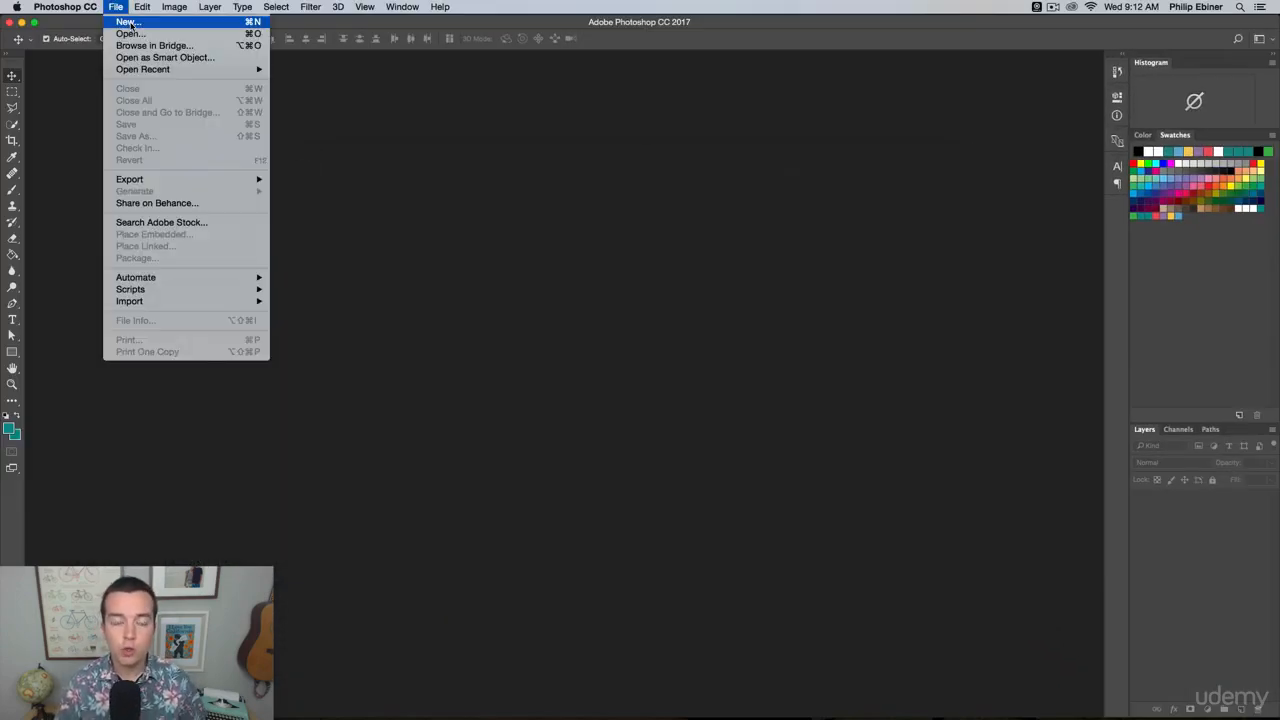
left_click(128, 22)
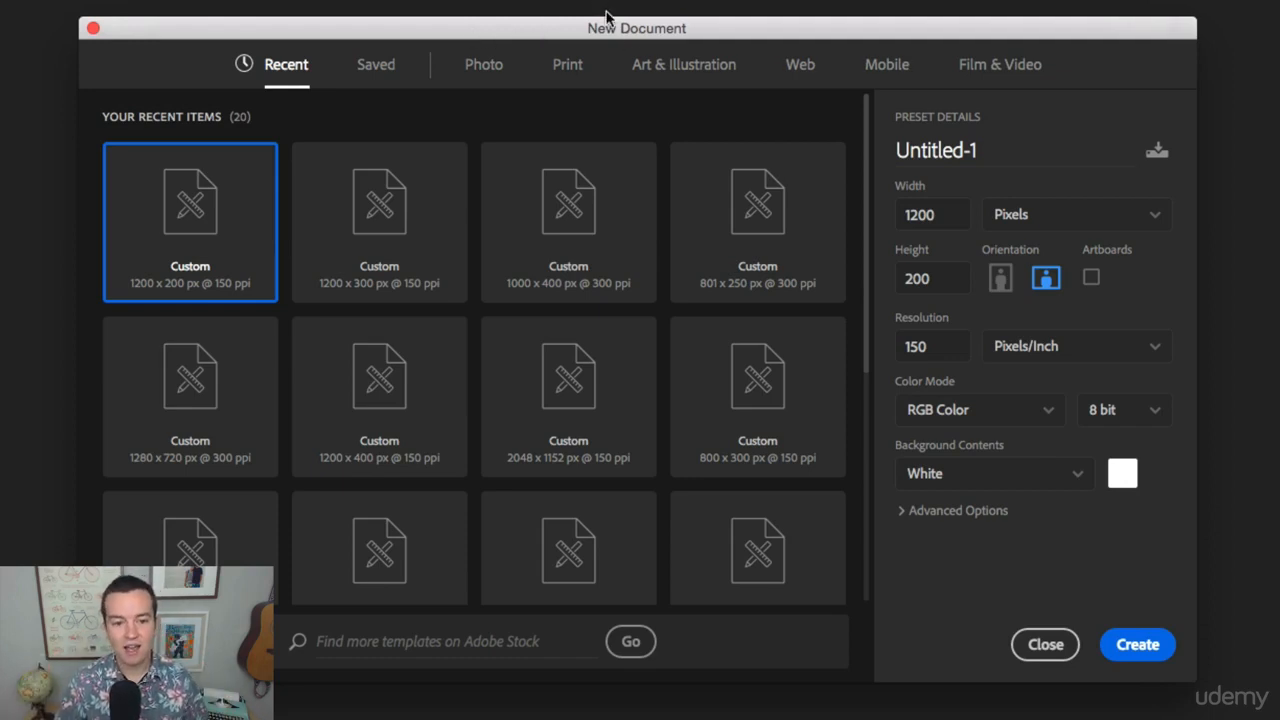
Browse the Photo and Print blank document presets, and return to the recent items.
left_click(494, 70)
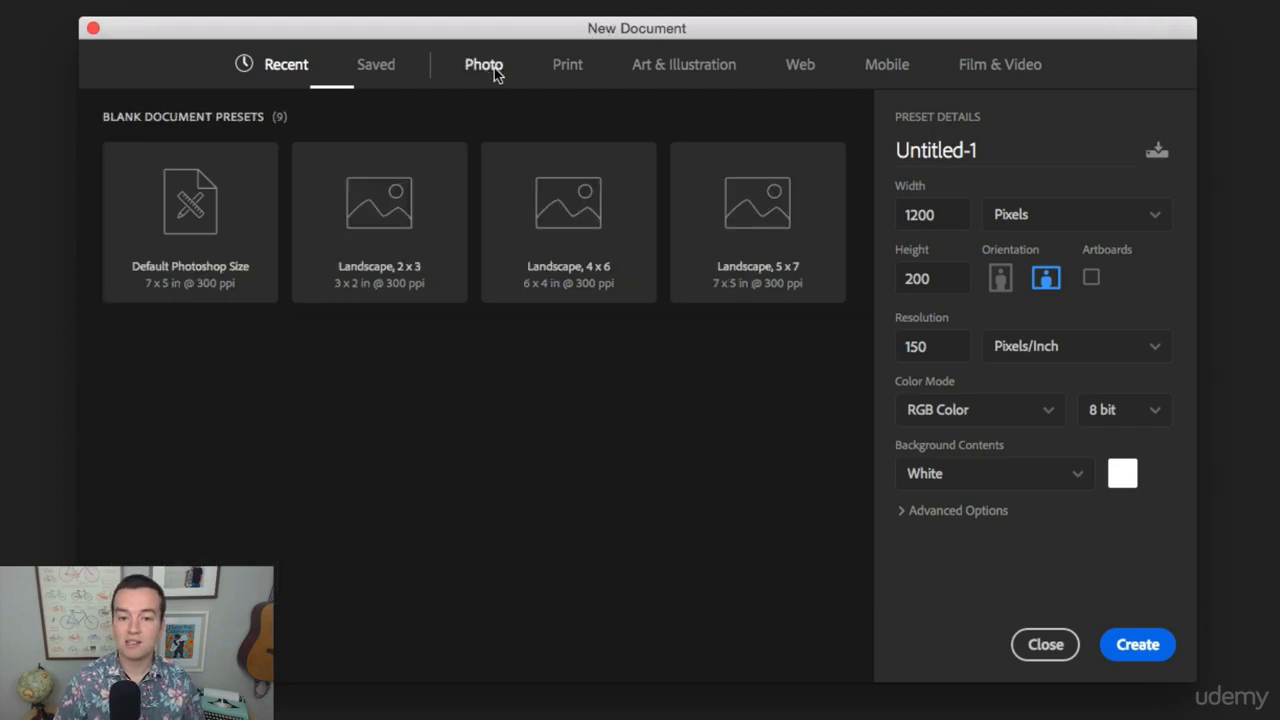
left_click(569, 75)
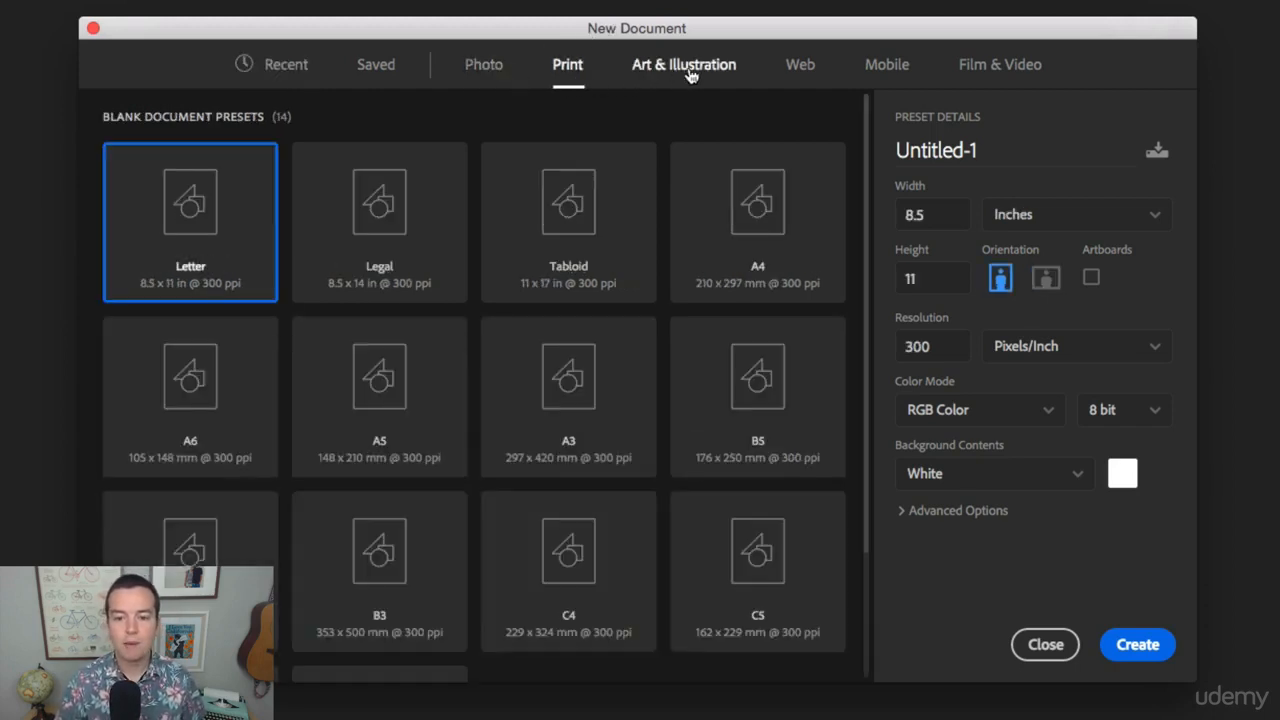
left_click(295, 72)
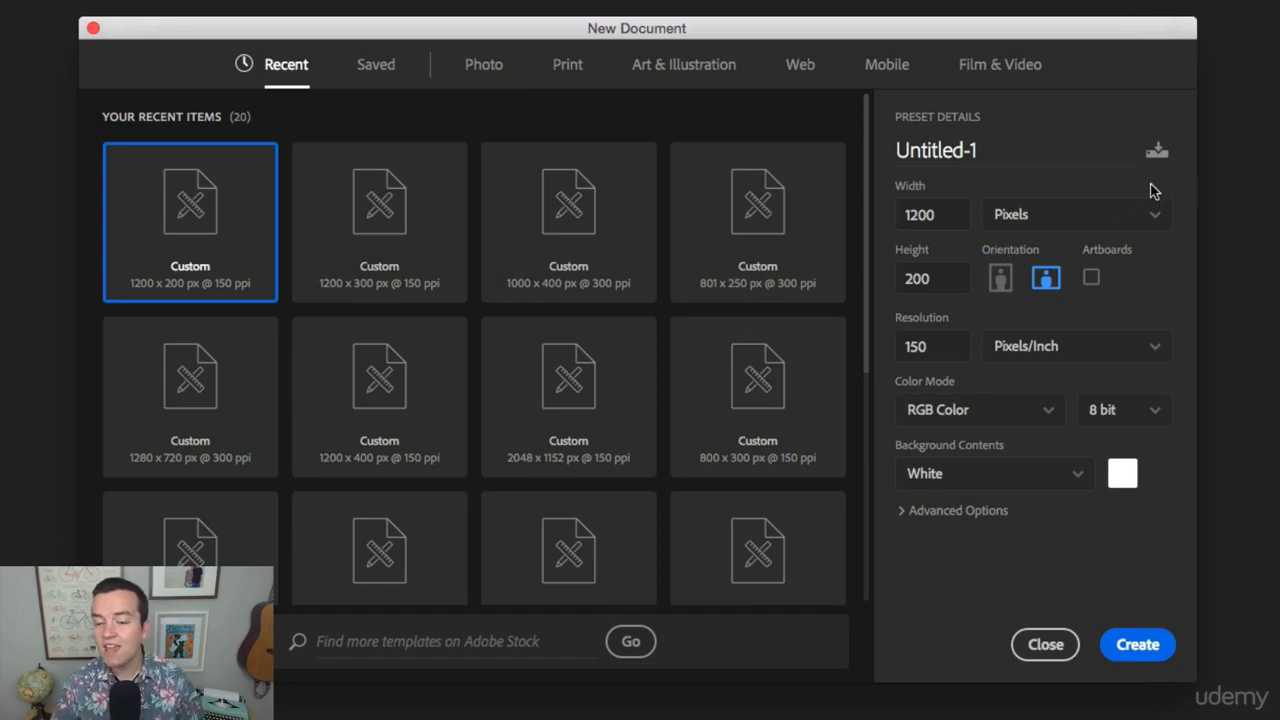
Set the new document's width to 1000 pixels and its height to 1000 pixels.
left_click(940, 216)
double_click(946, 213)
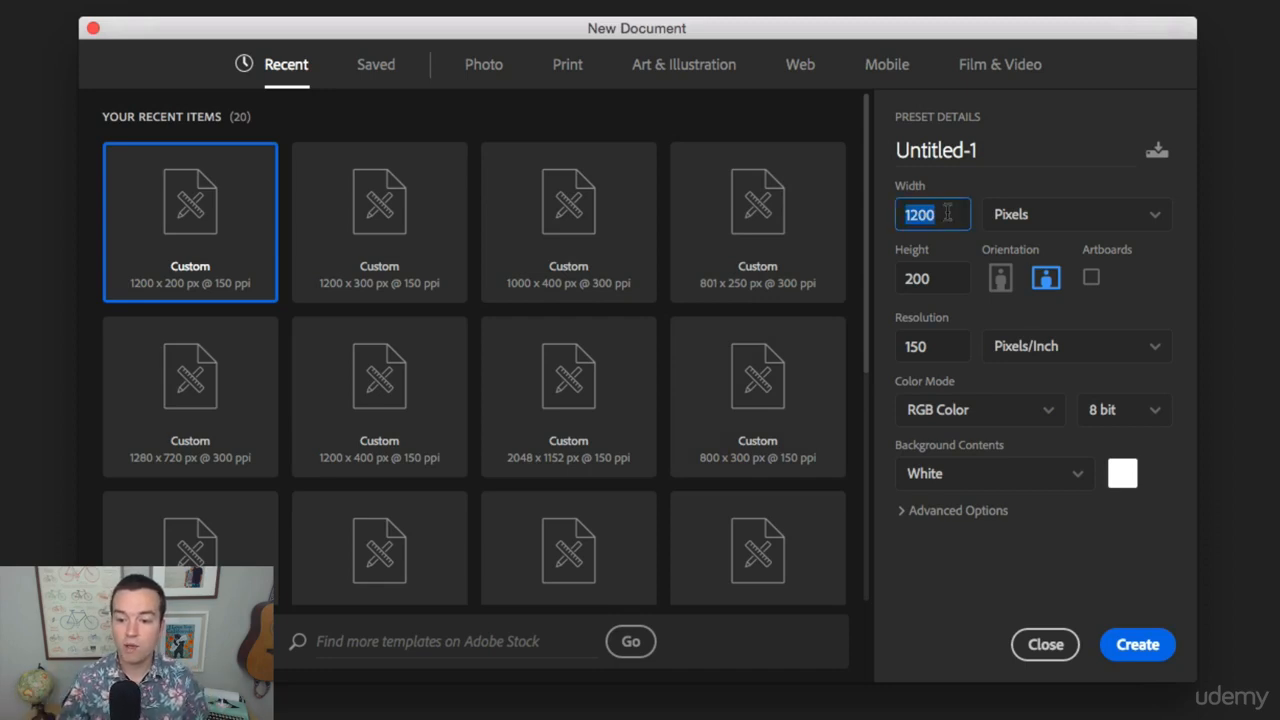
type("1000")
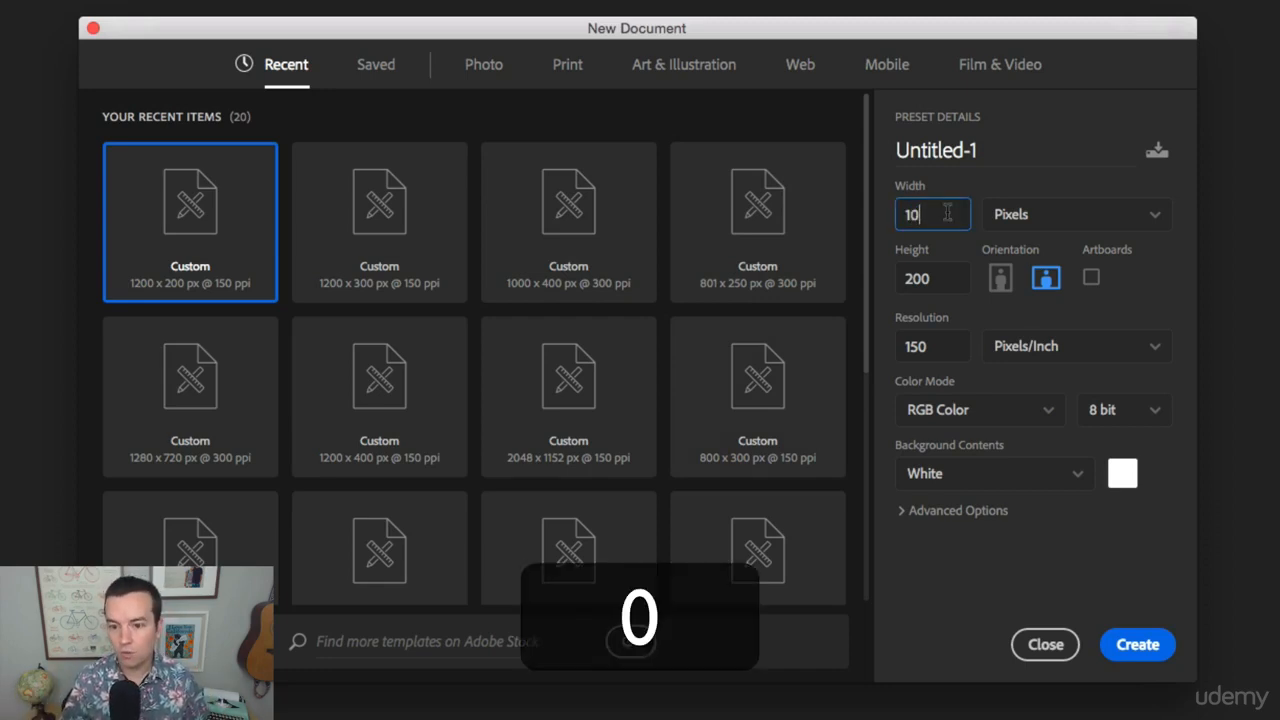
double_click(949, 274)
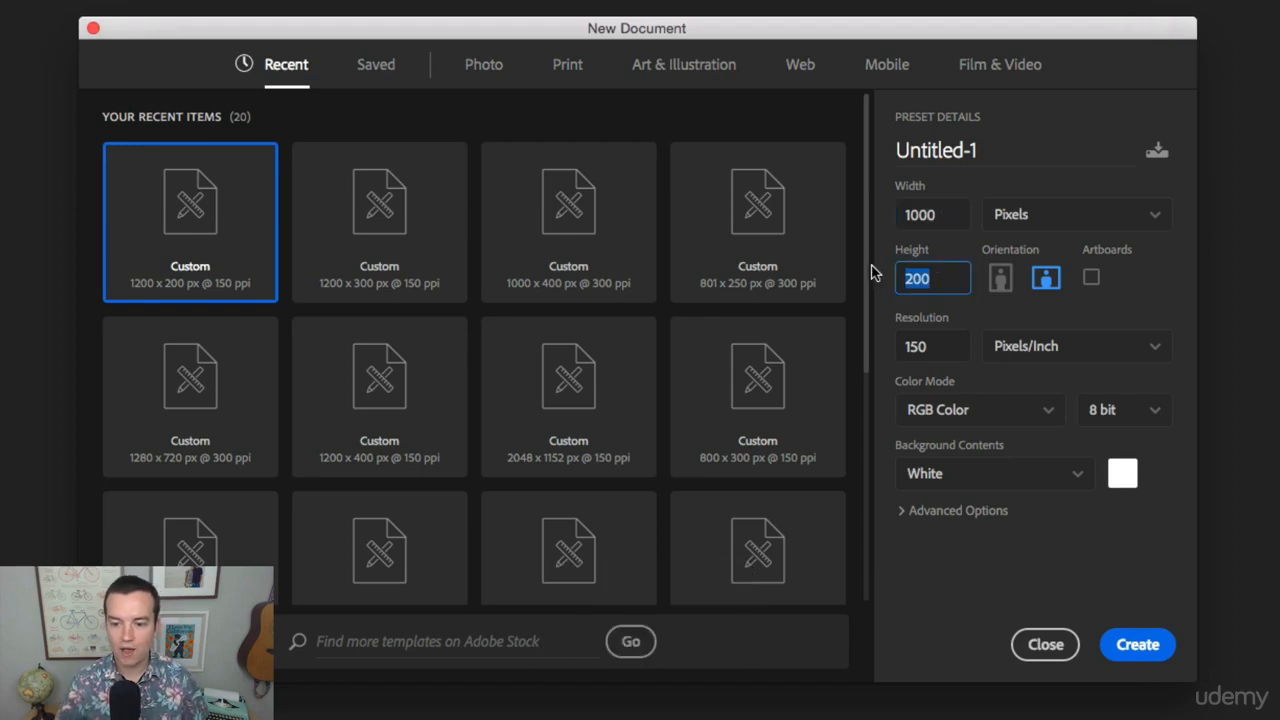
type("1000")
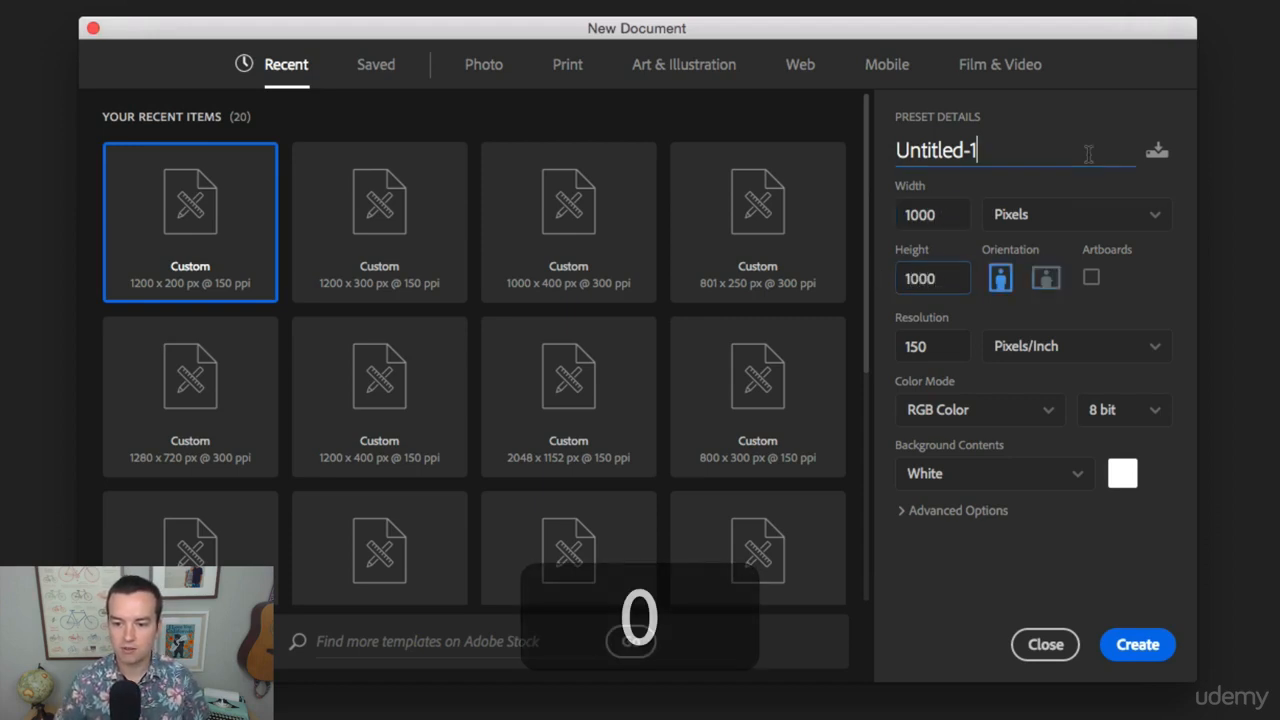
Examine the measurement units available for the document size and the resolution value, leaving both as they are.
left_click(1086, 150)
left_click(1056, 230)
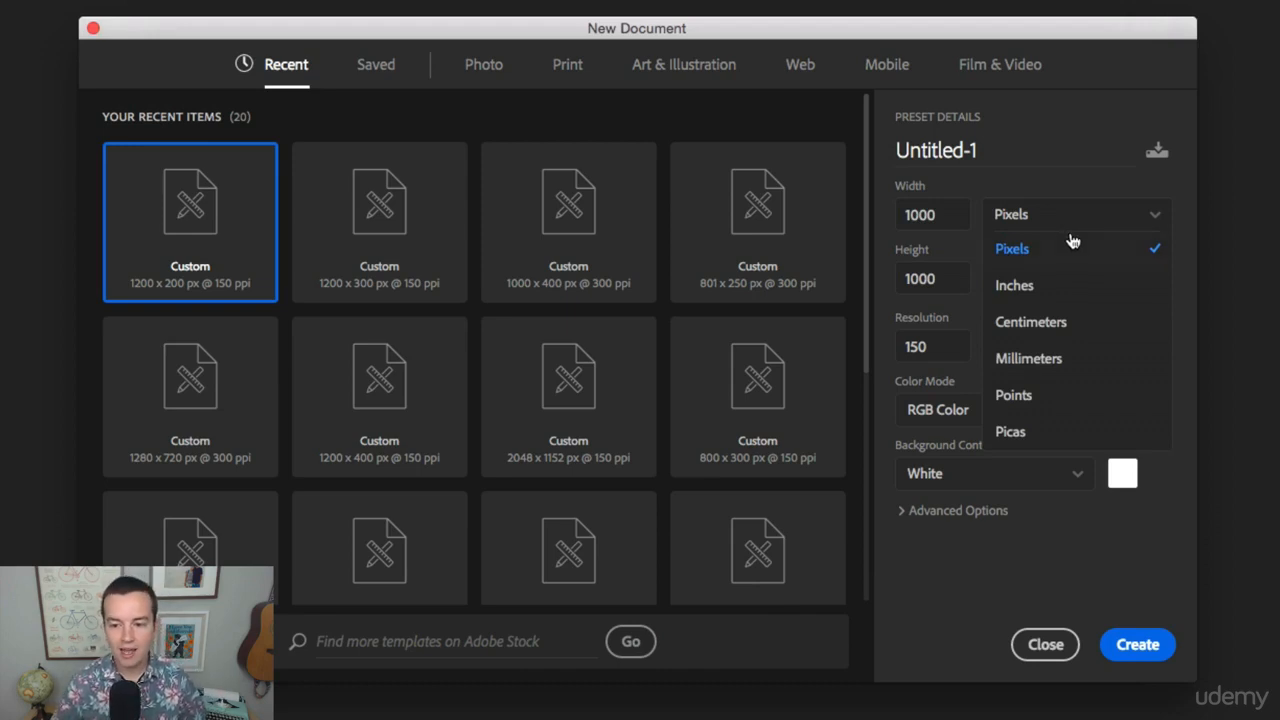
left_click(1066, 96)
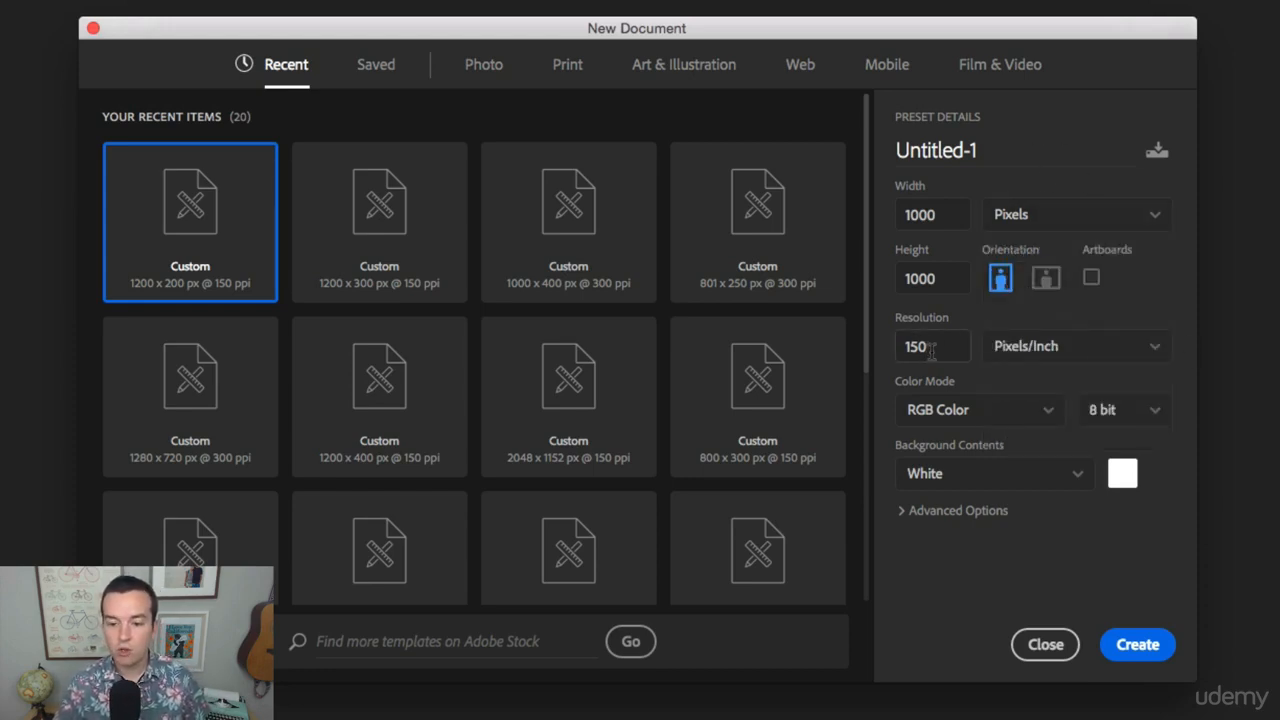
left_click_drag(930, 347, 865, 349)
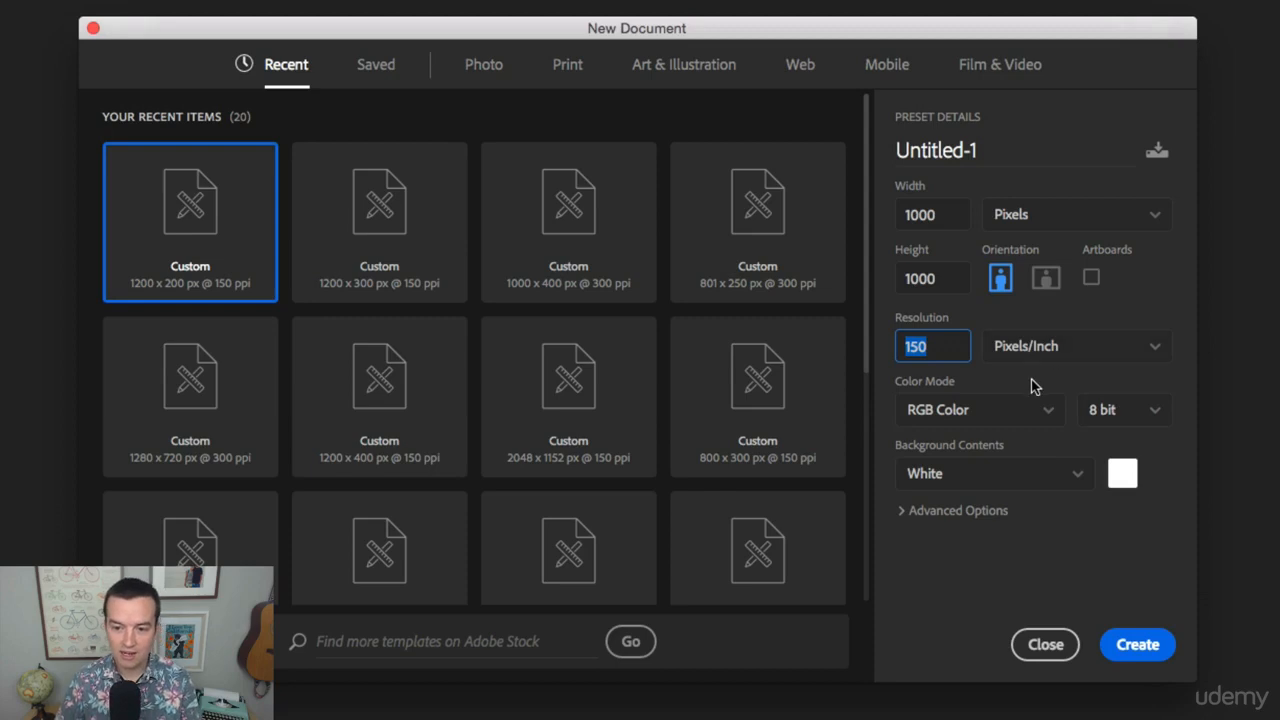
Name the document Test and create it.
left_click(946, 149)
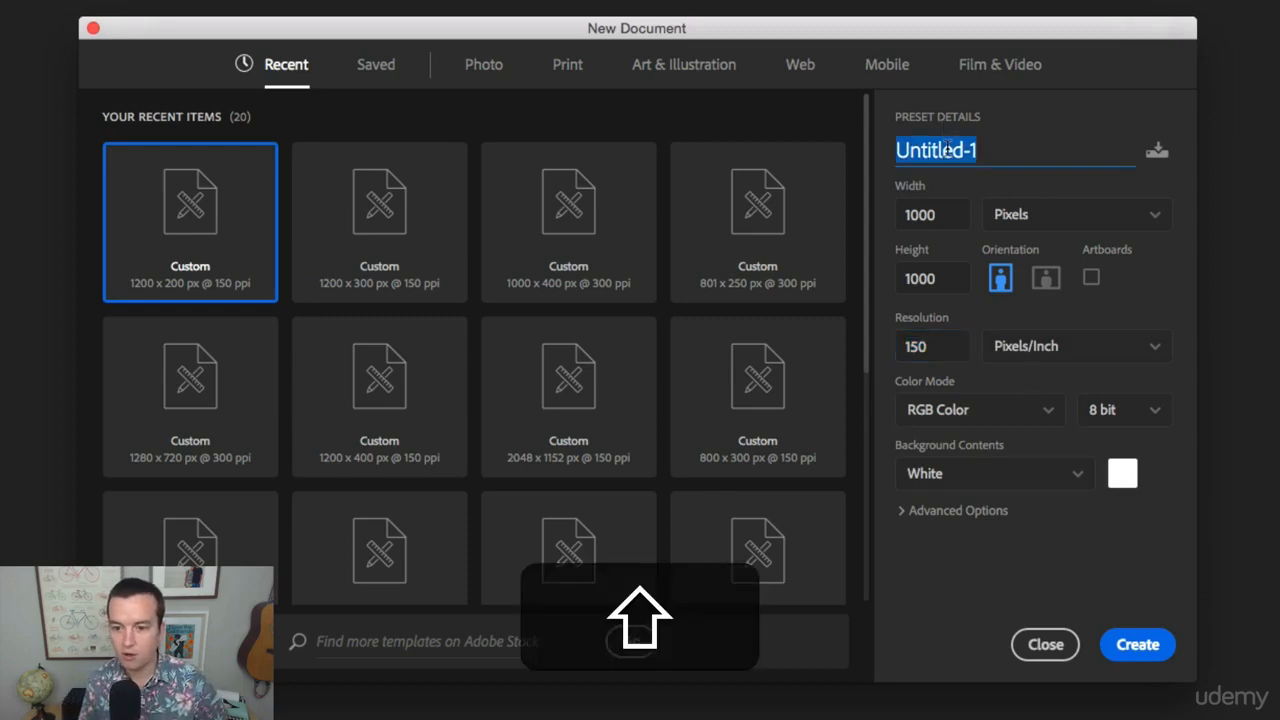
type("Test")
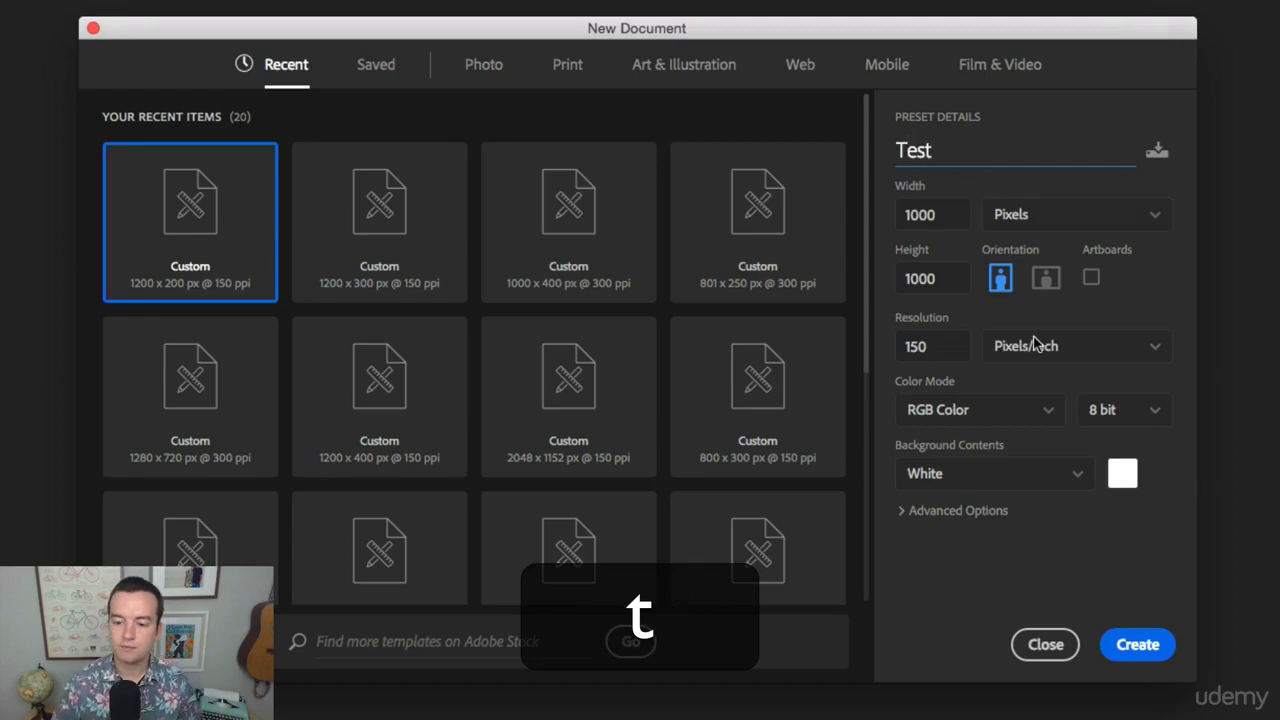
left_click(1140, 646)
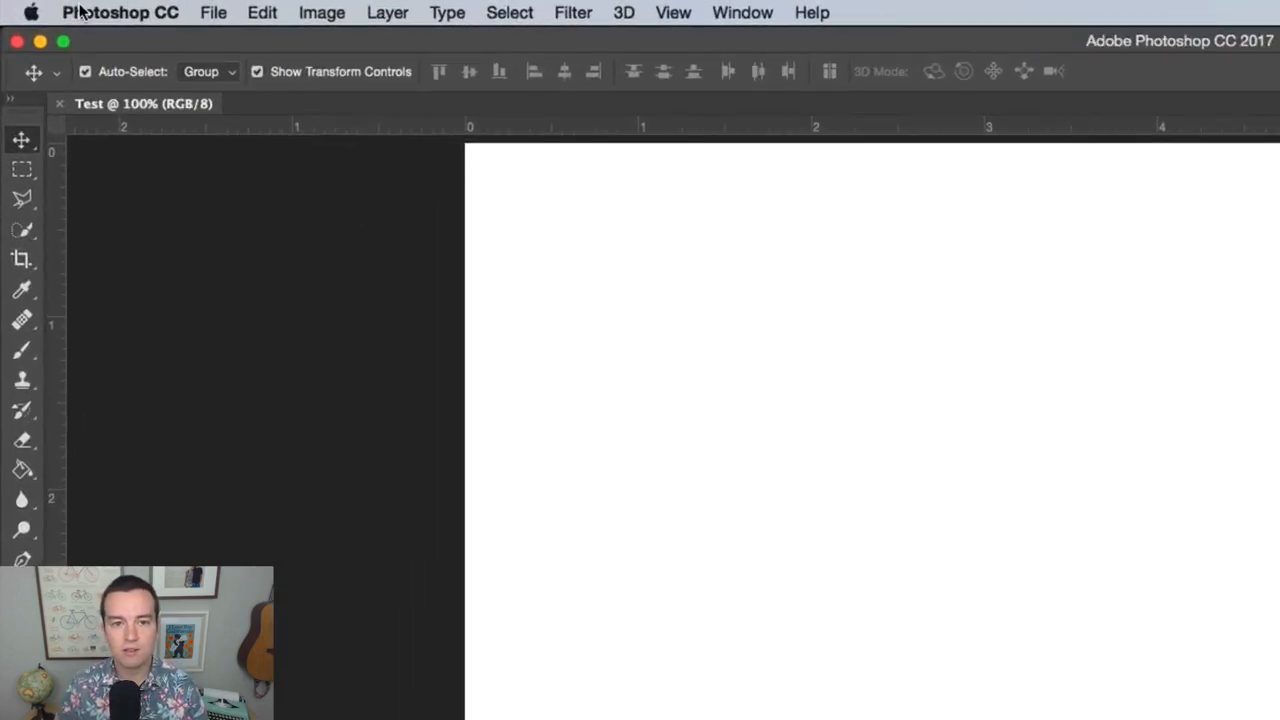
Look through the application's command lists, such as the filters and editing operations, without choosing any.
left_click(210, 13)
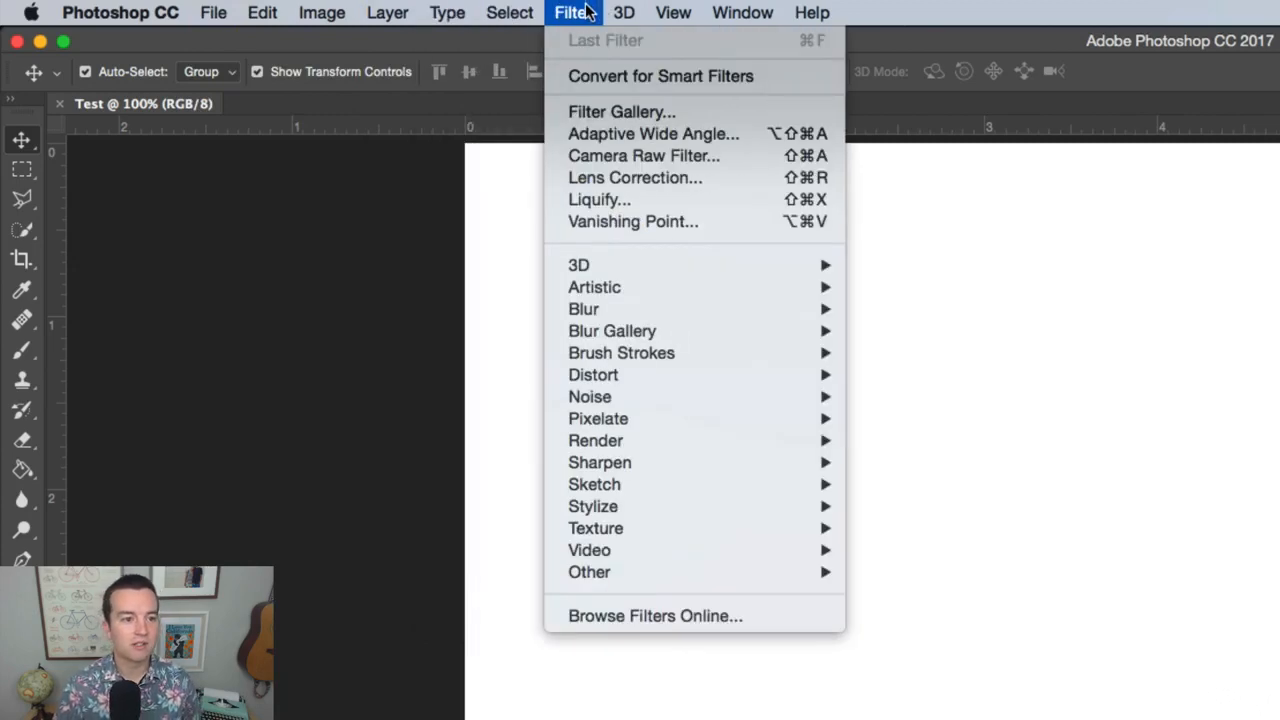
mouse_move(496, 10)
mouse_move(262, 12)
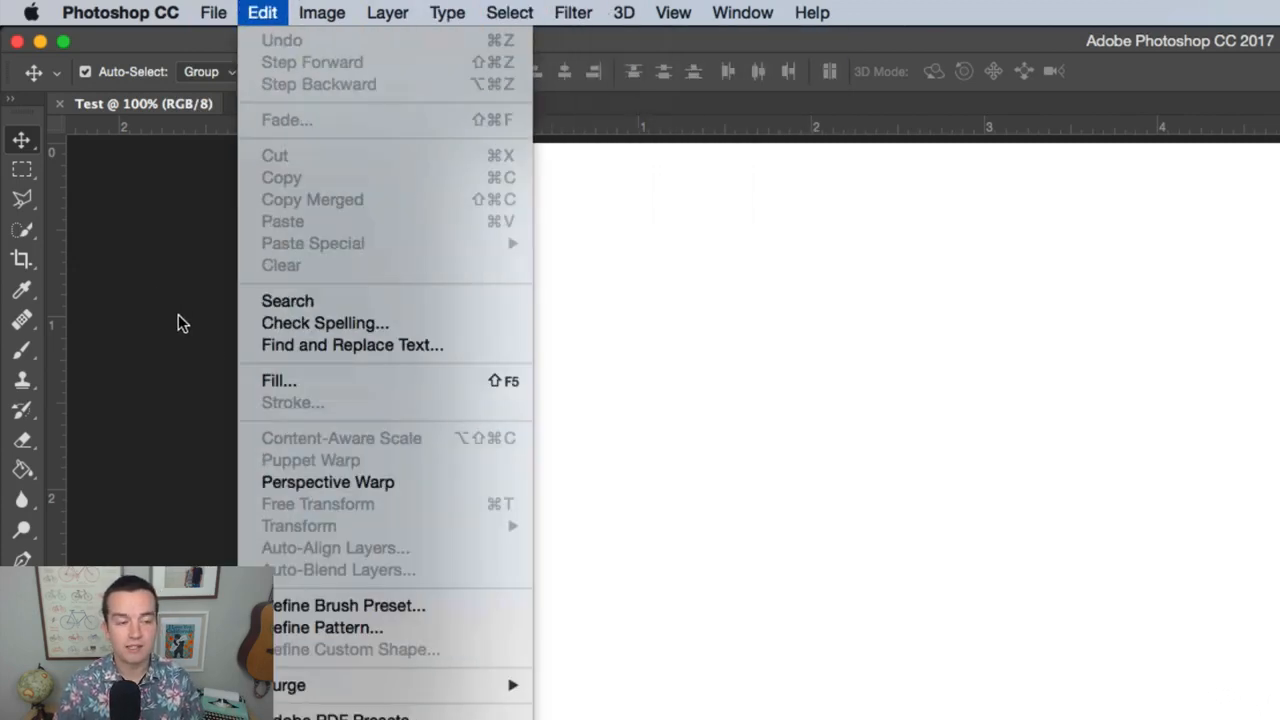
left_click(178, 314)
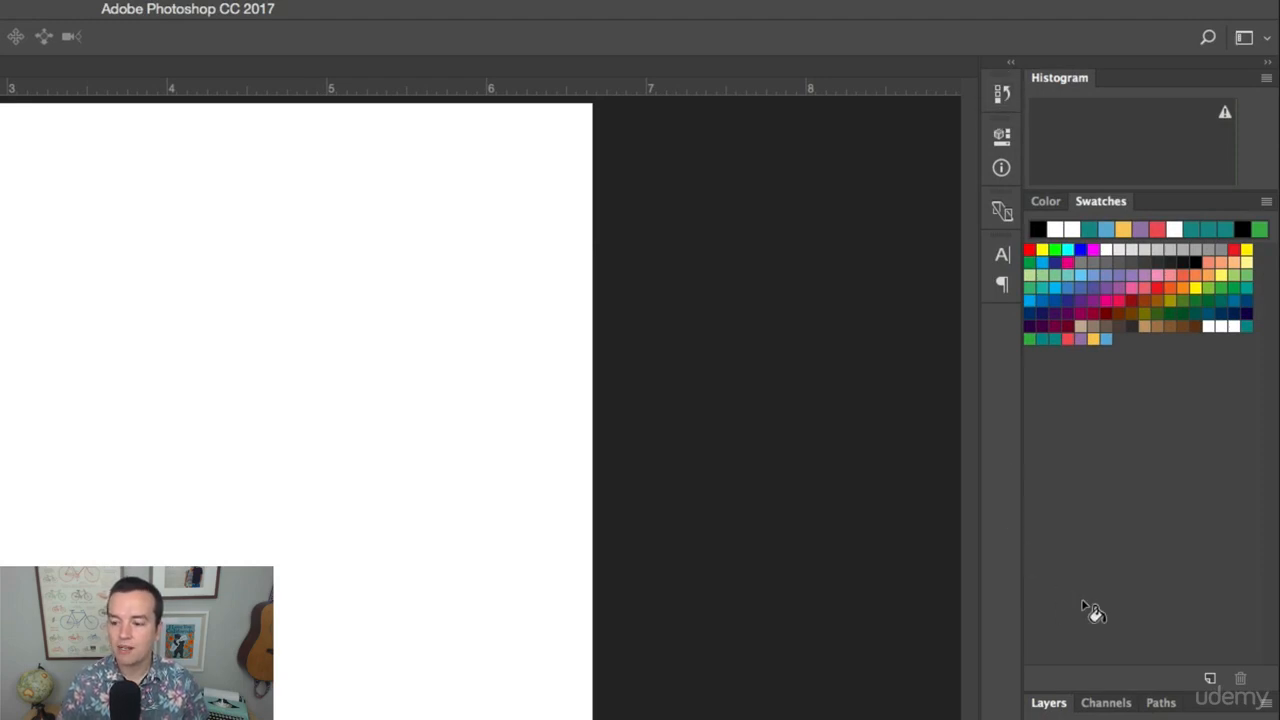
Show the Character and Paragraph settings, and collapse them again.
left_click(1002, 256)
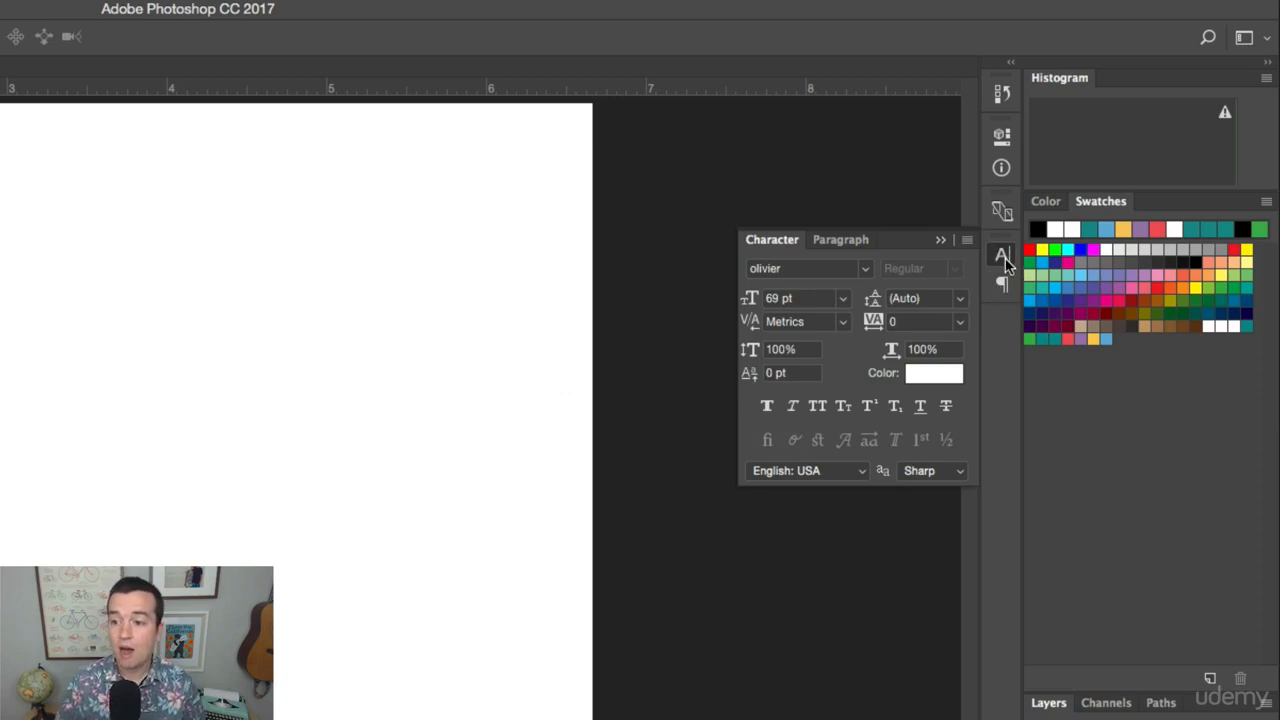
left_click(1002, 285)
left_click(1003, 286)
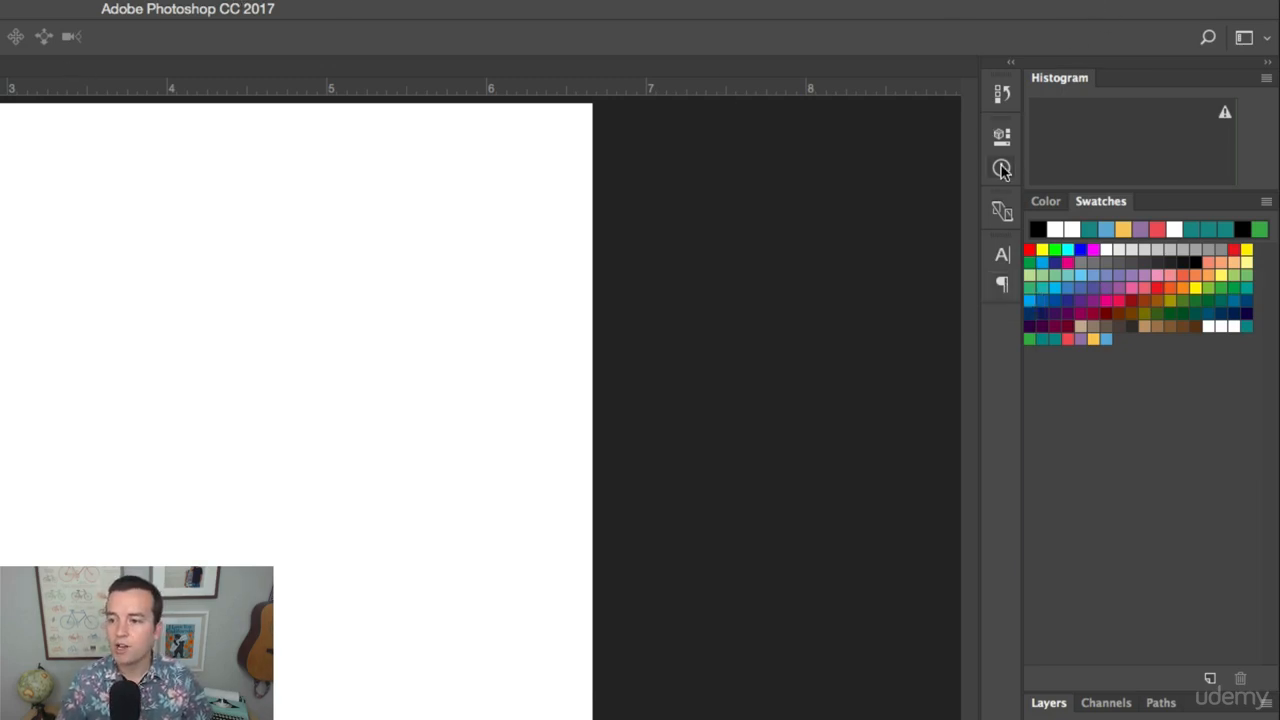
Widen the docked column that holds the Histogram, Swatches and Layers.
left_click_drag(1022, 178, 924, 179)
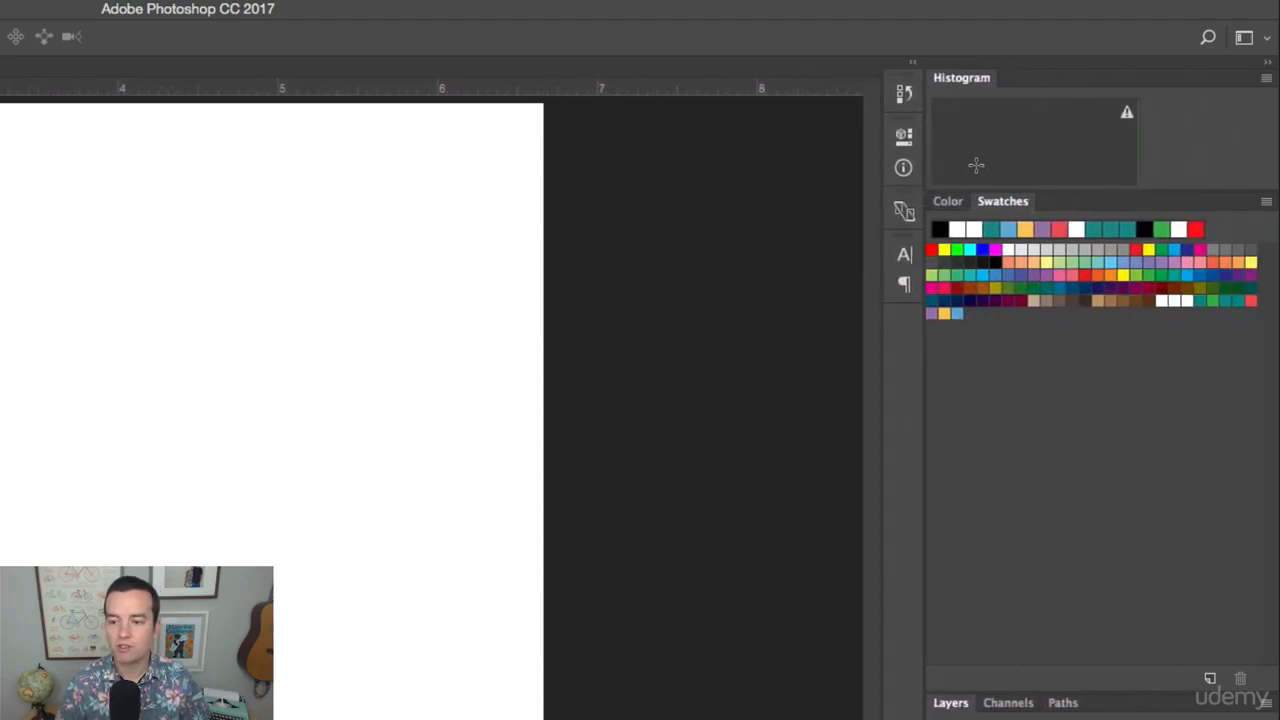
left_click_drag(896, 287, 896, 259)
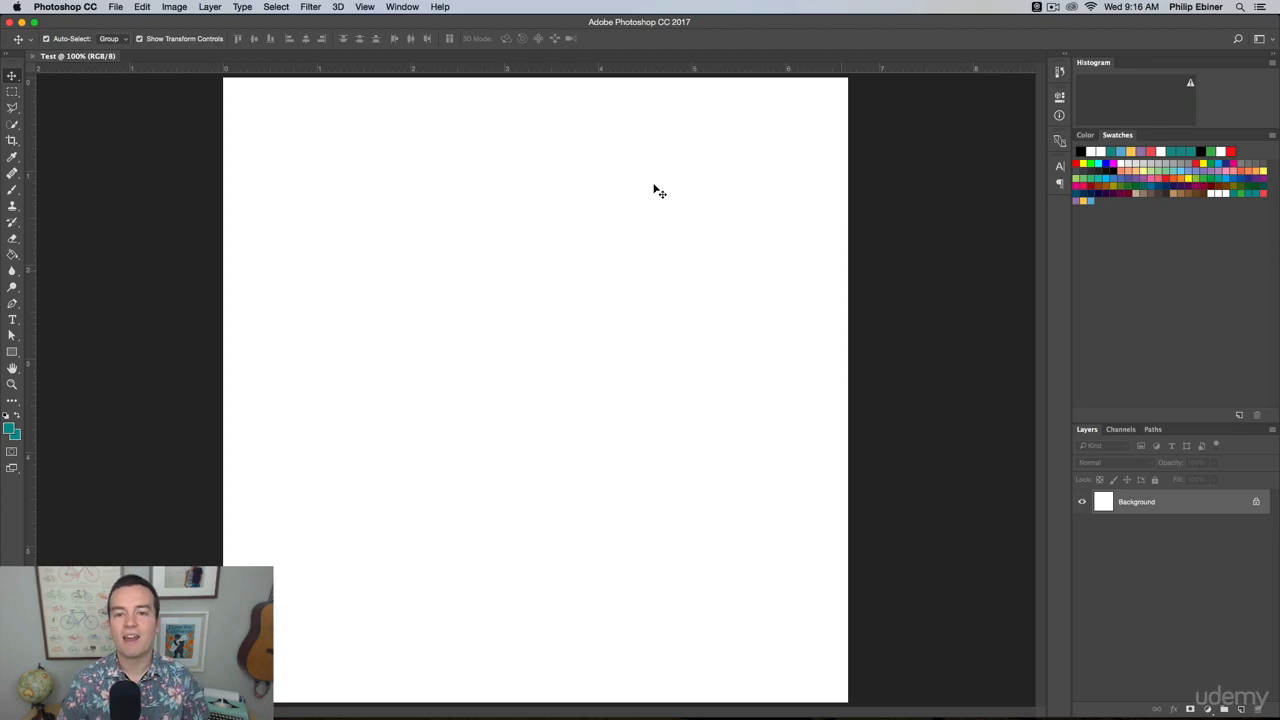
Switch to Finder and show the Desktop folder in a new window.
key("super+Tab")
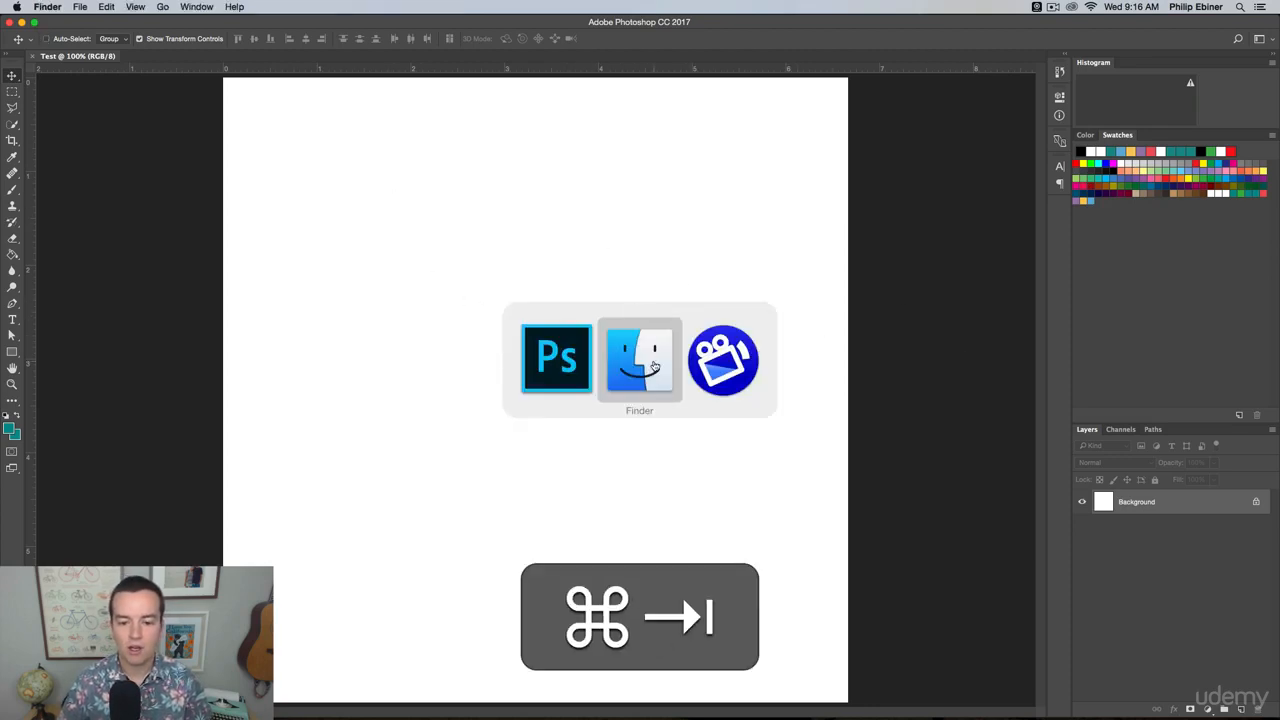
key("super+n")
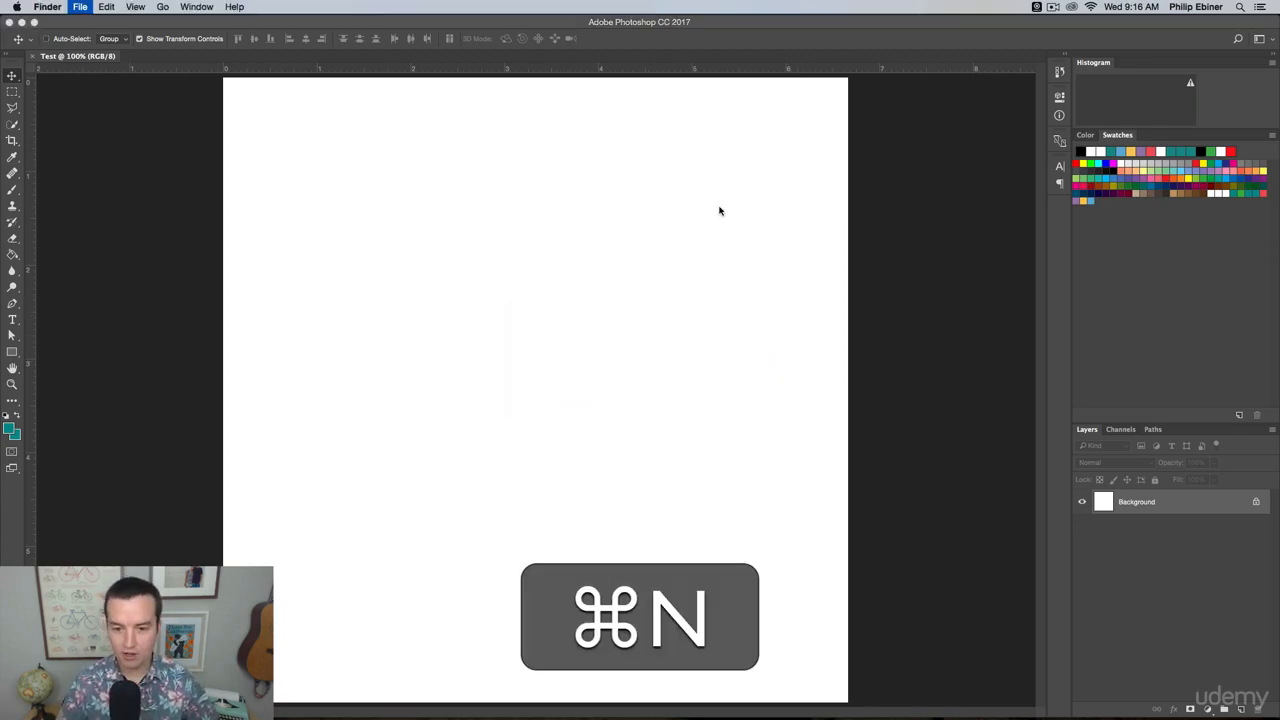
left_click(652, 260)
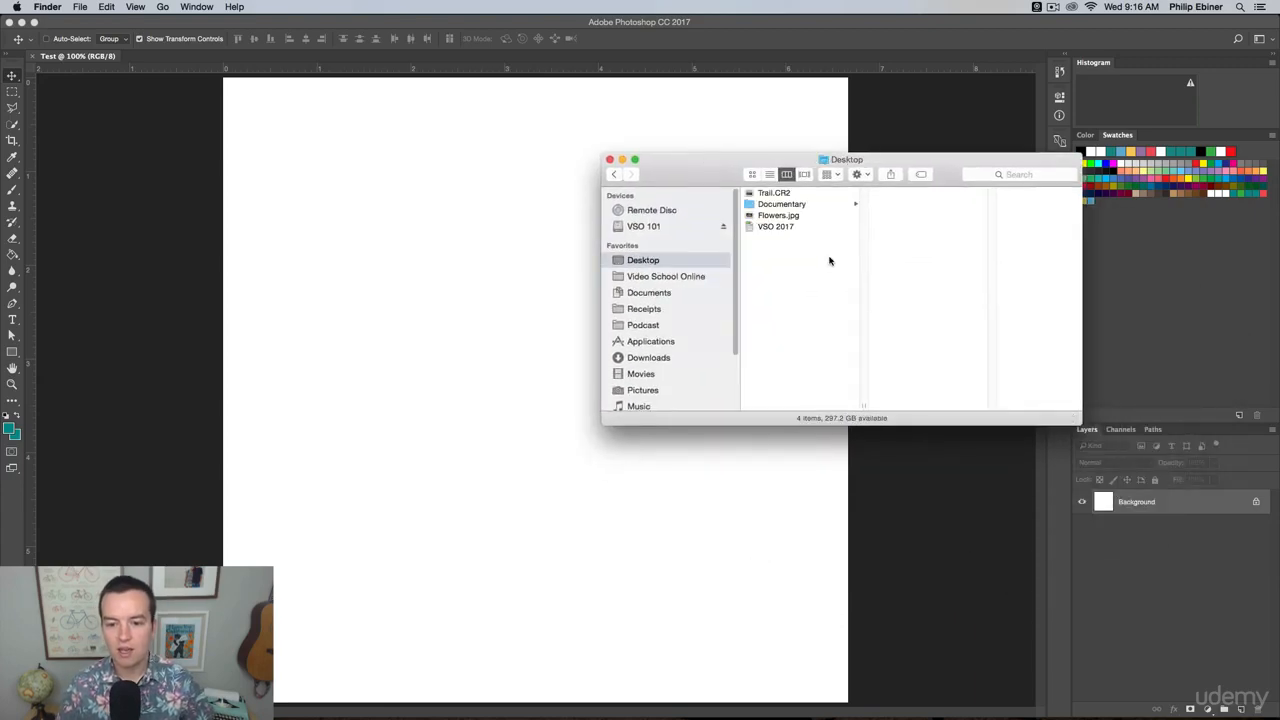
Compare the previews and file details of Flowers.jpg and Trail.CR2 on the Desktop.
left_click(790, 217)
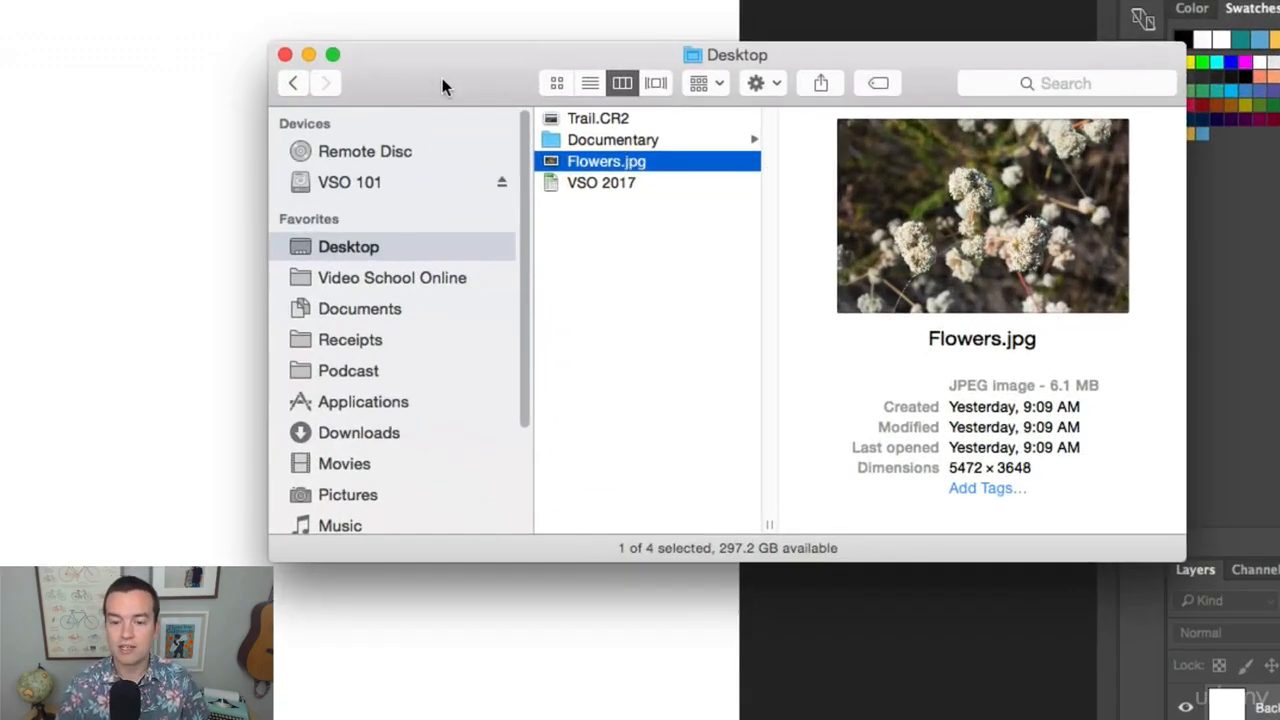
left_click_drag(442, 78, 552, 134)
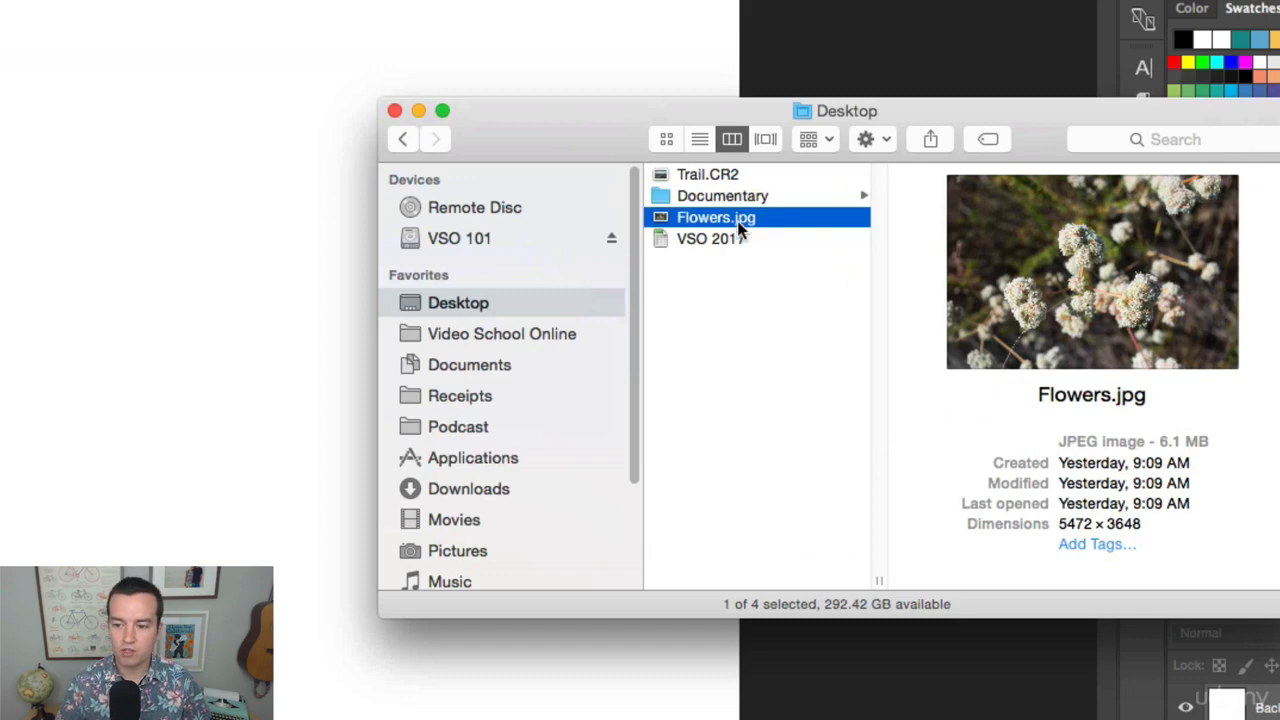
left_click(711, 174)
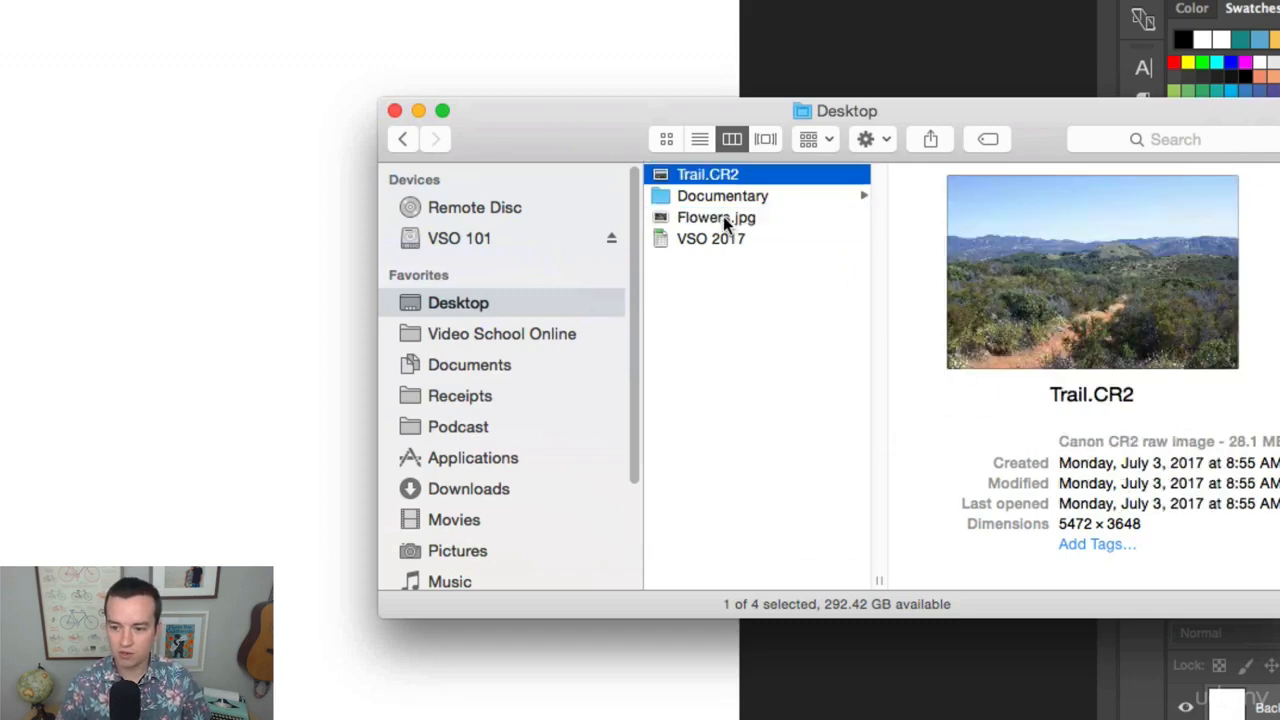
left_click(719, 217)
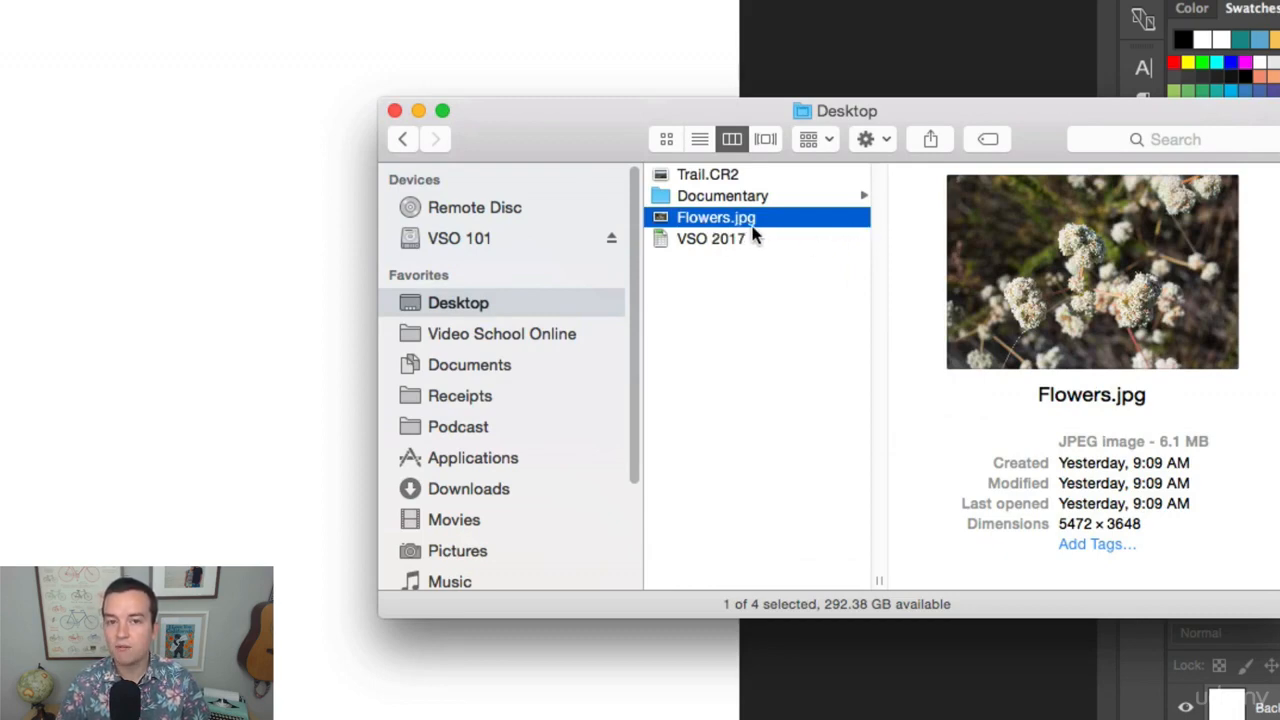
left_click(722, 177)
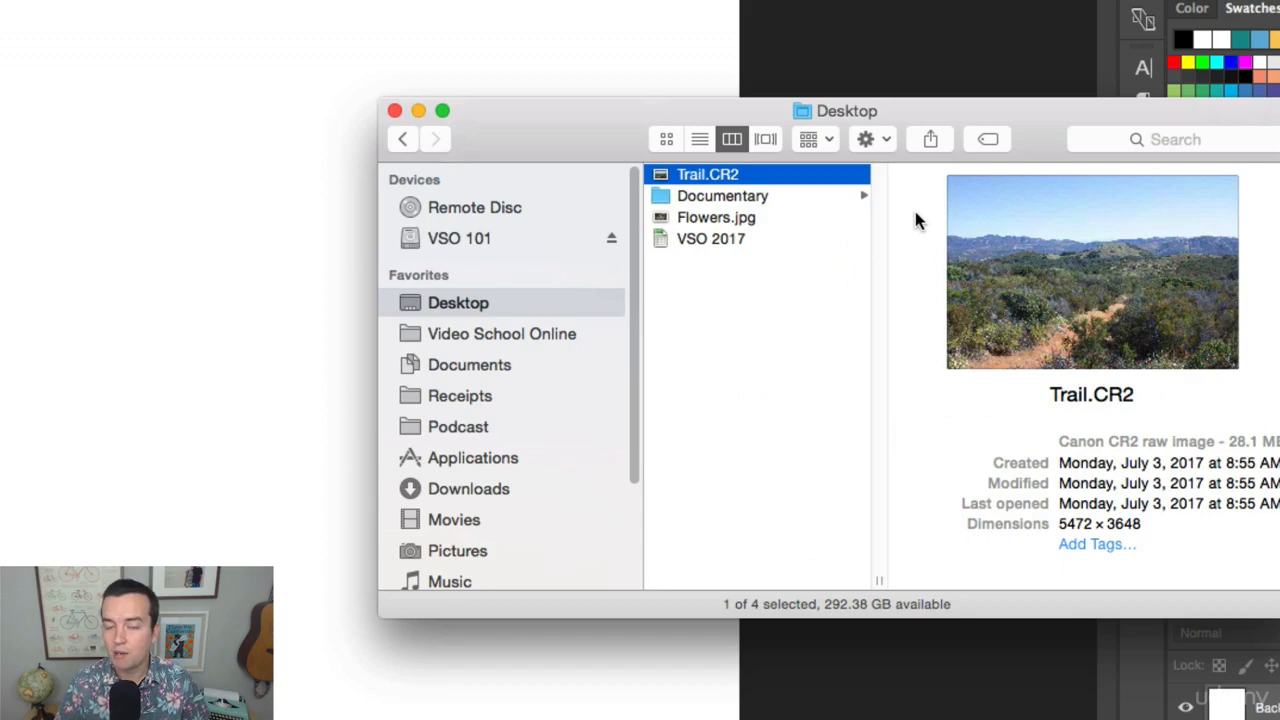
Place Flowers.jpg from the Desktop into the Test document, scaled proportionally to about 46% and positioned to span the canvas width.
left_click(724, 217)
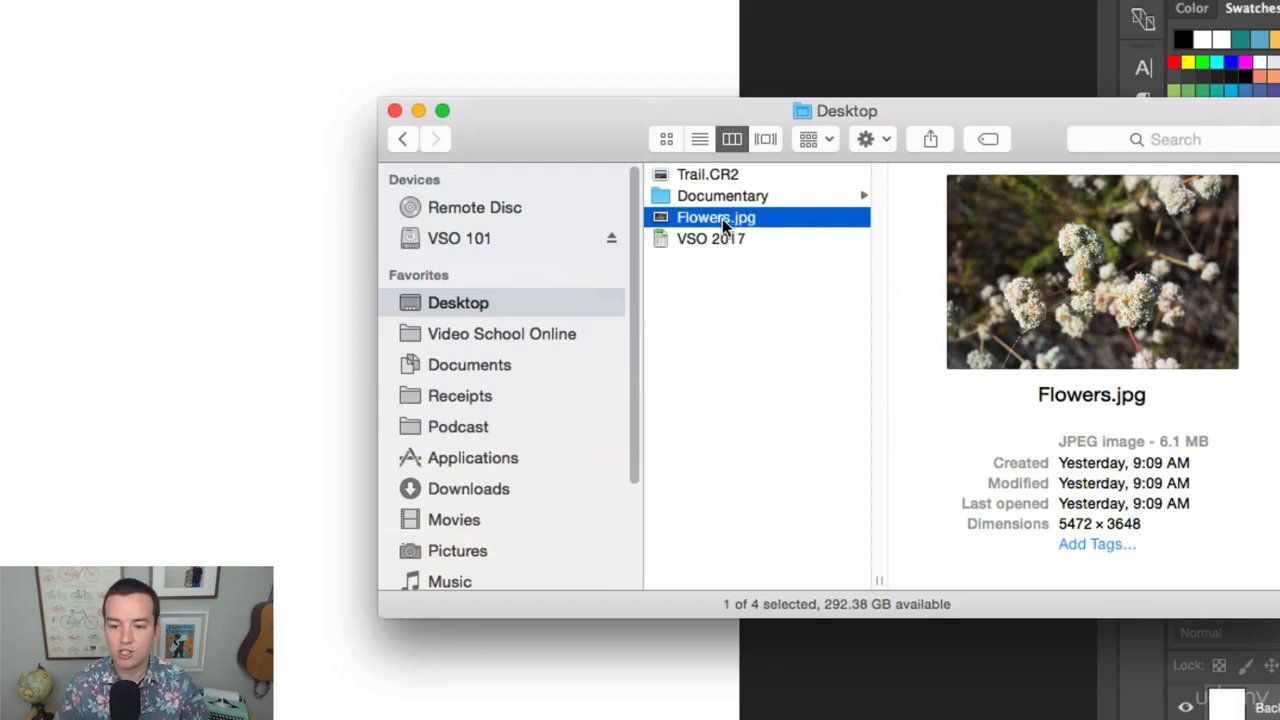
left_click_drag(717, 223, 406, 289)
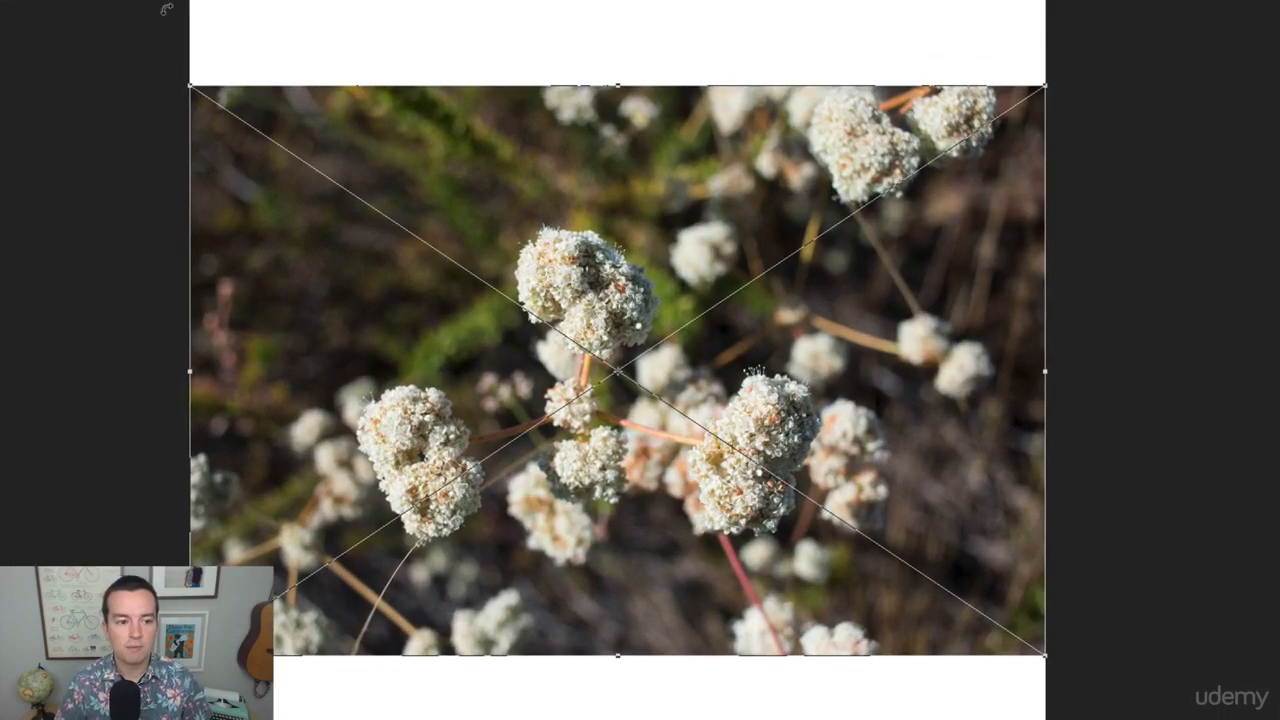
left_click_drag(190, 86, 52, 76)
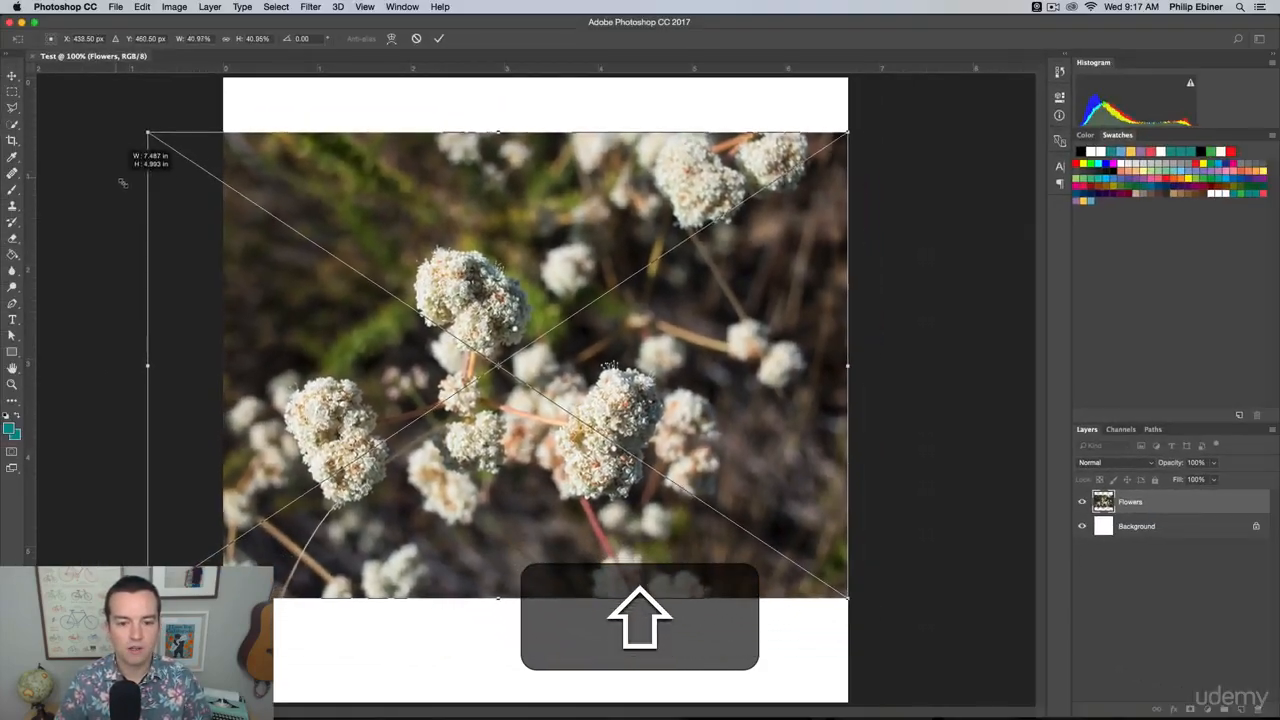
left_click_drag(122, 183, 57, 74)
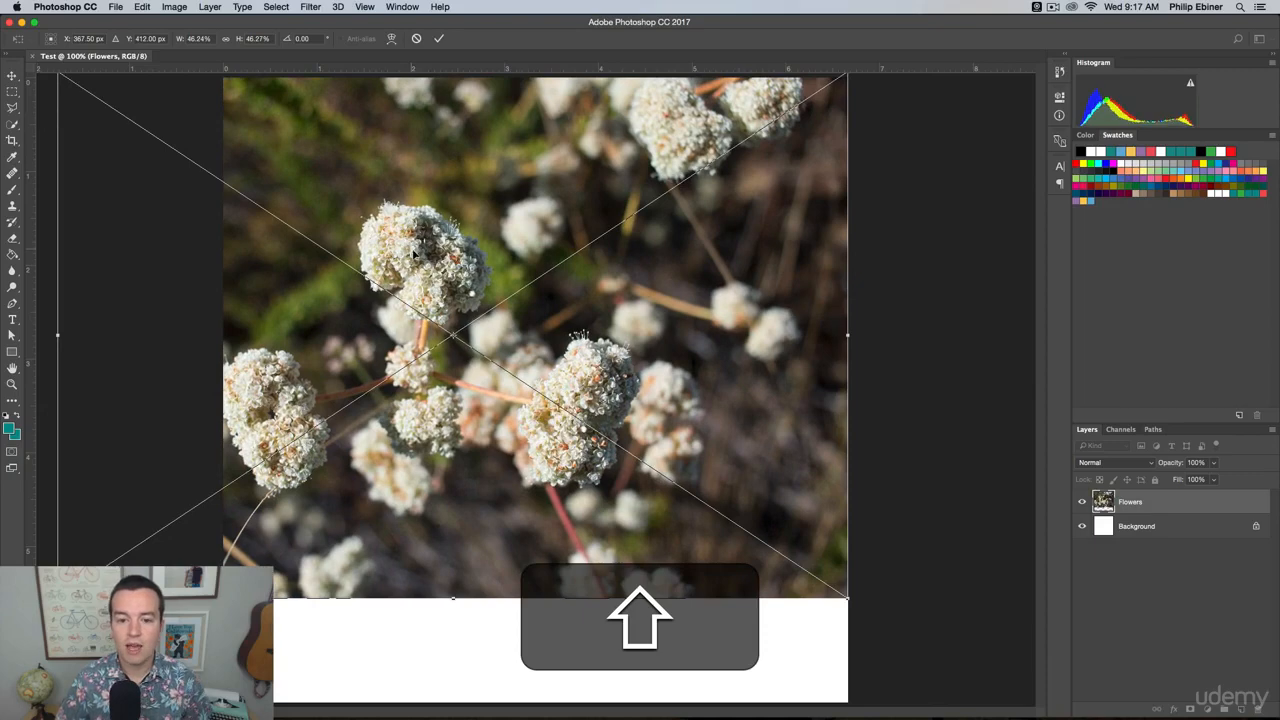
left_click_drag(414, 255, 497, 289)
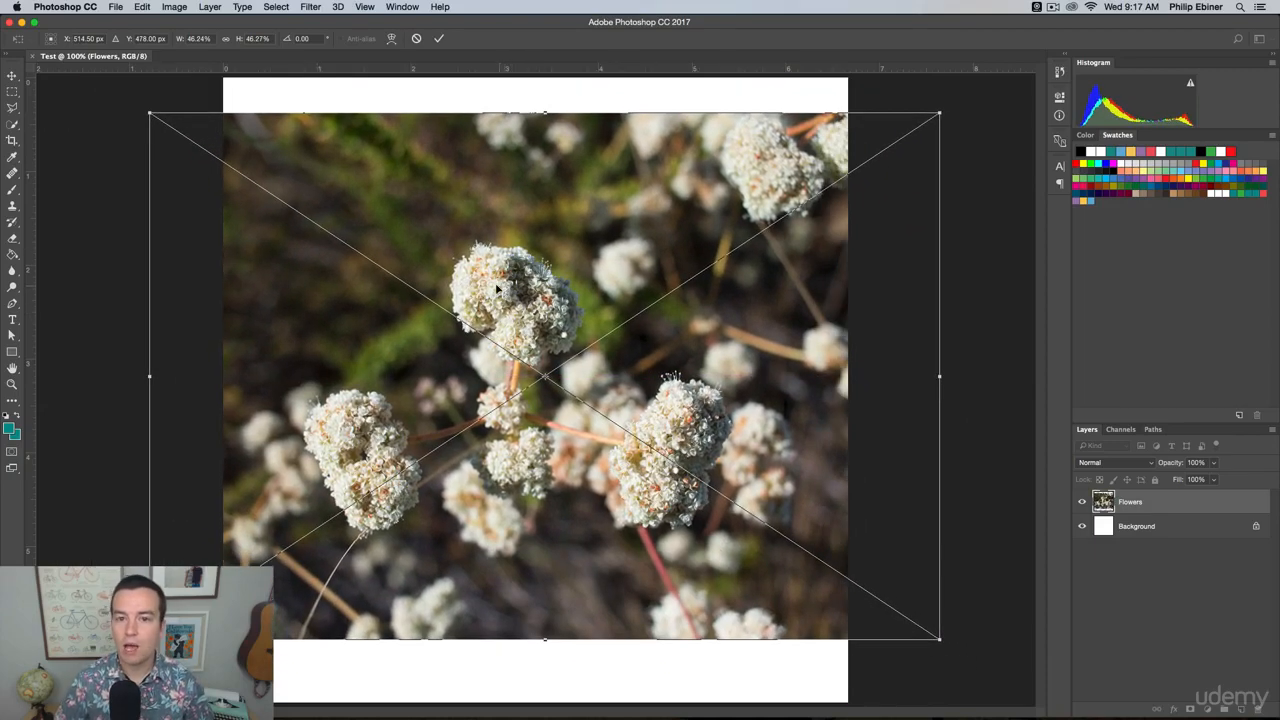
key("Return")
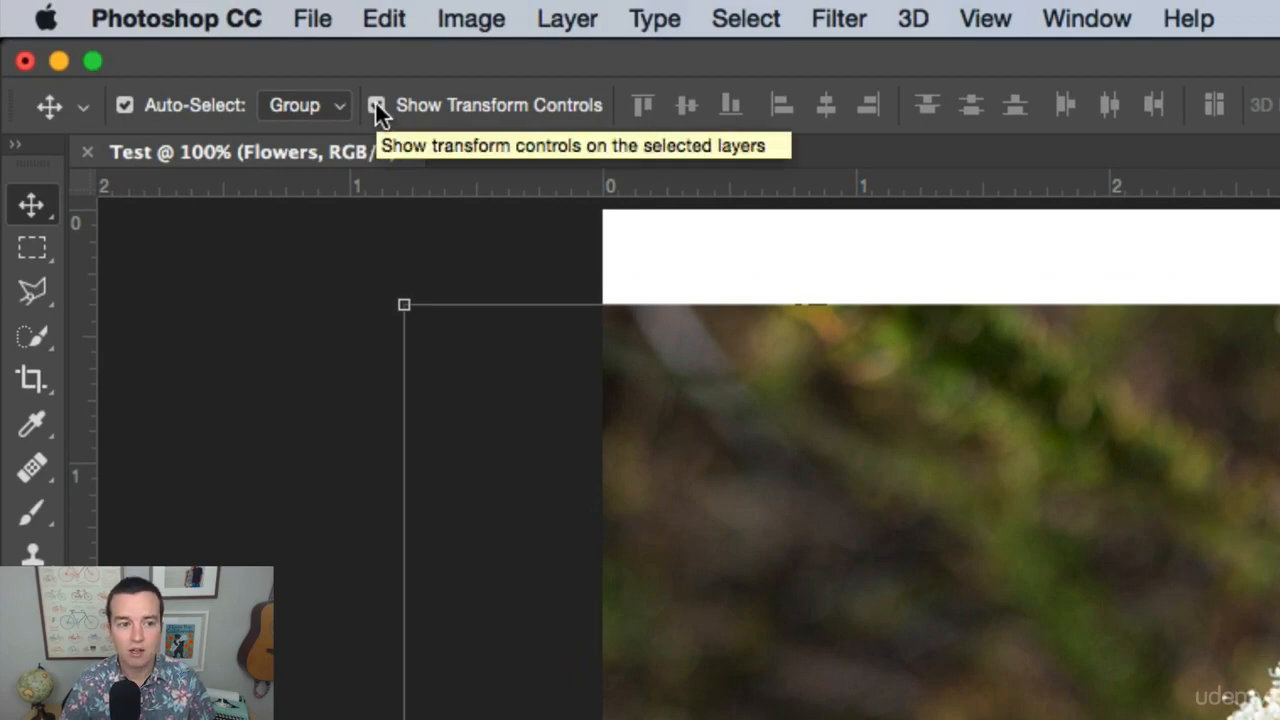
Turn the Move tool's transform controls off and on again, and shift the Flowers photo slightly on the canvas.
left_click(372, 103)
left_click(376, 105)
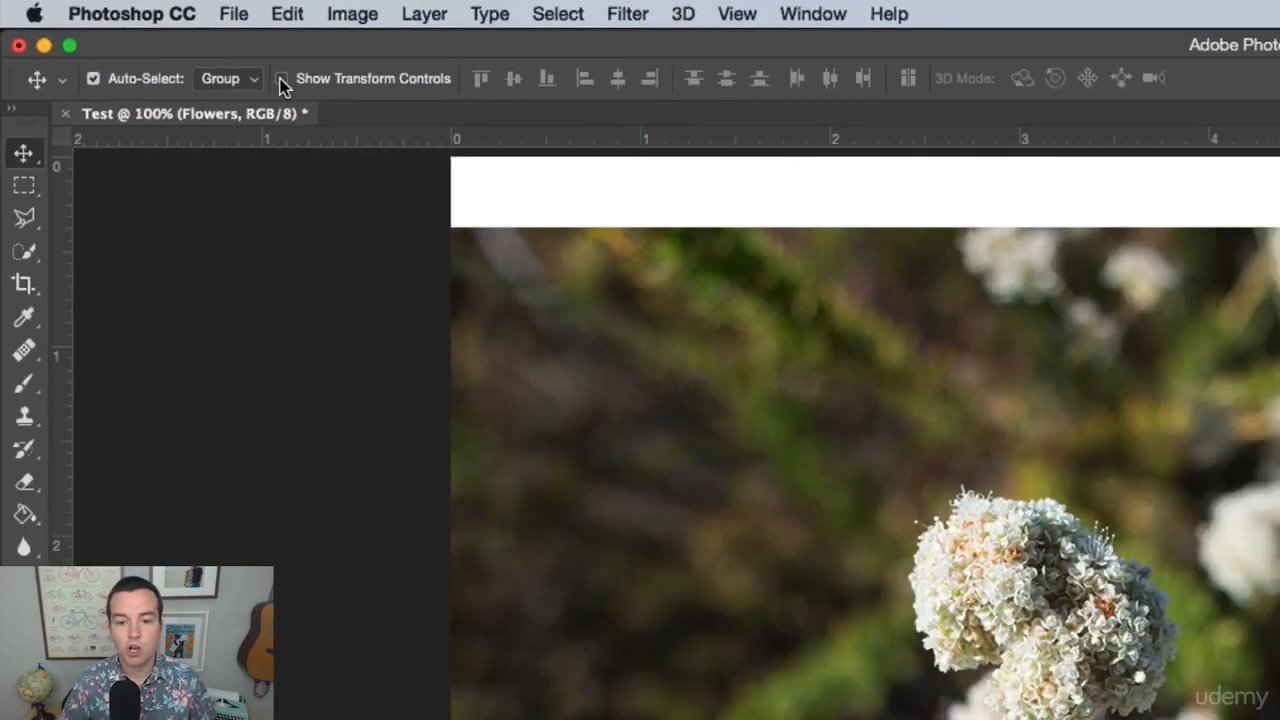
left_click(376, 105)
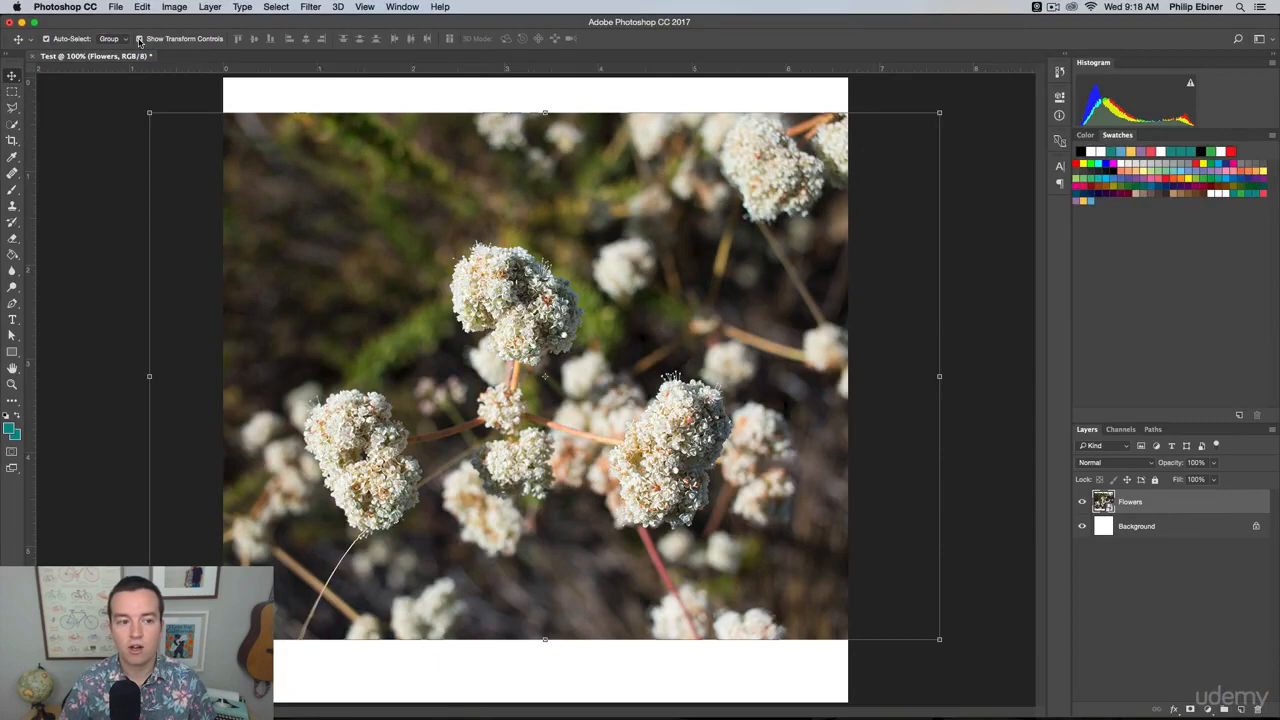
mouse_move(478, 257)
left_mouse_down()
mouse_move(464, 239)
mouse_move(465, 269)
mouse_move(491, 260)
left_mouse_up()
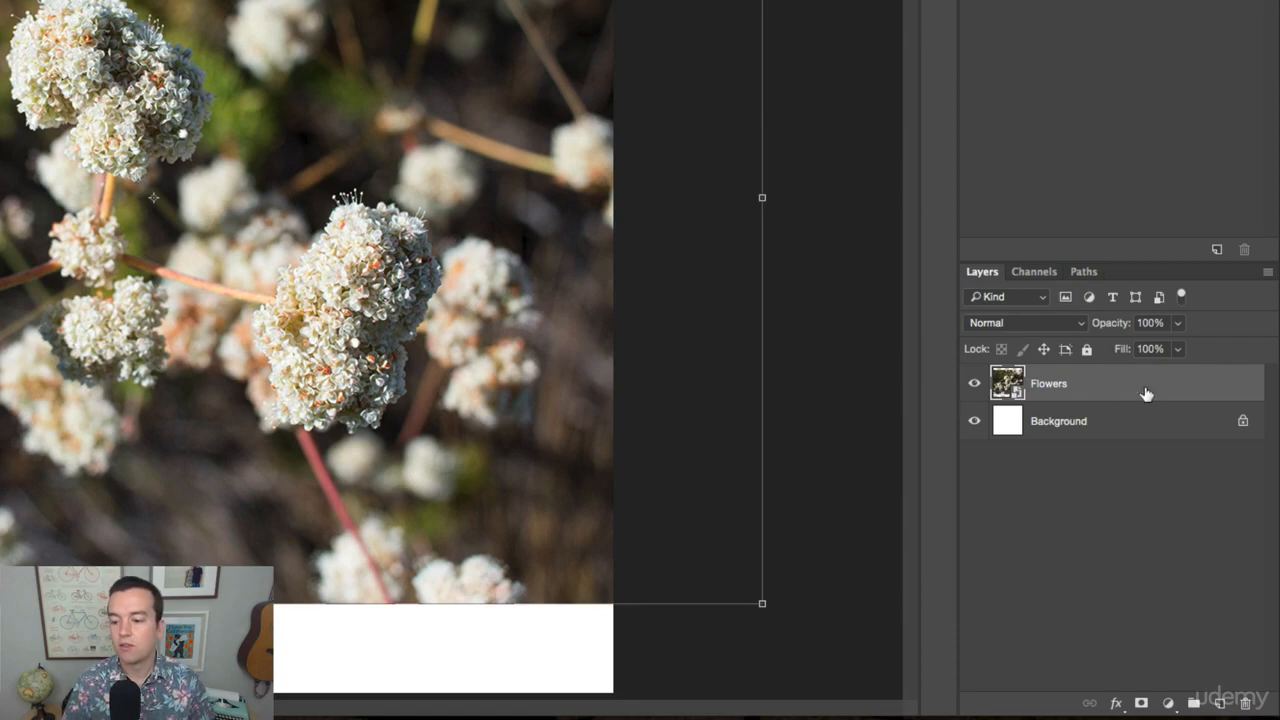
Toggle the visibility of the Flowers layer off and on to compare it with the Background layer.
left_click(975, 384)
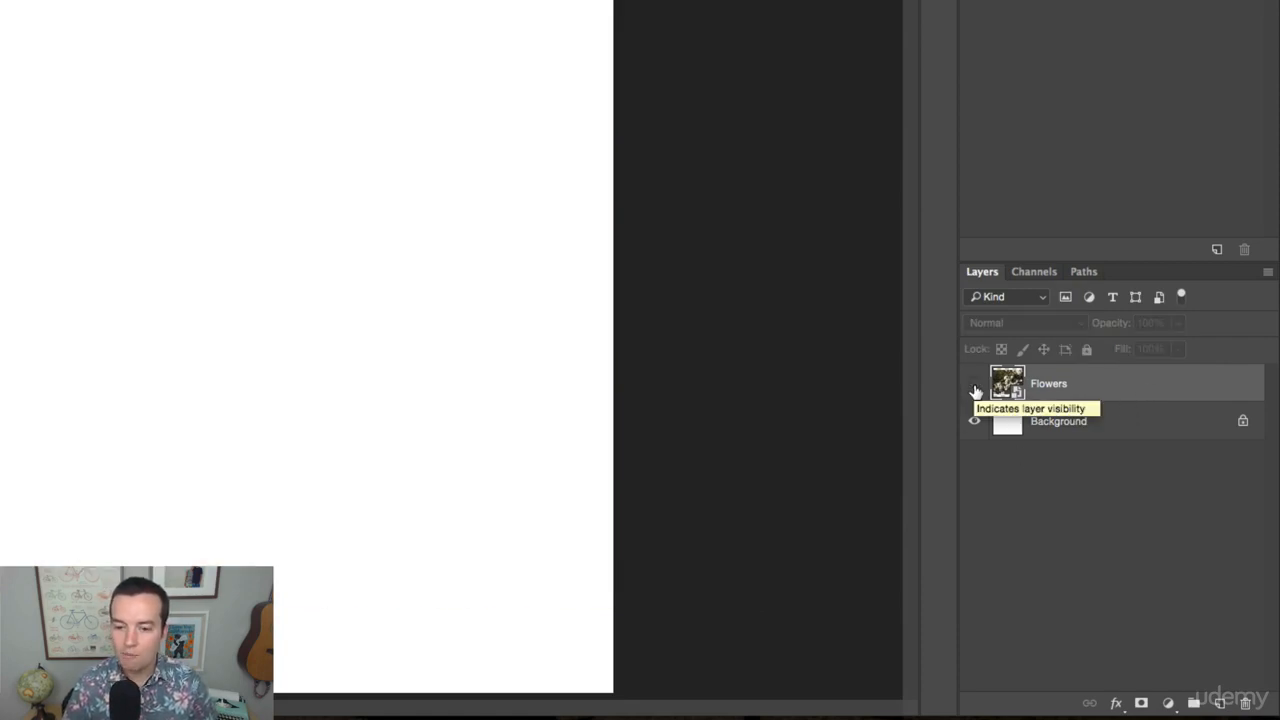
left_click(974, 386)
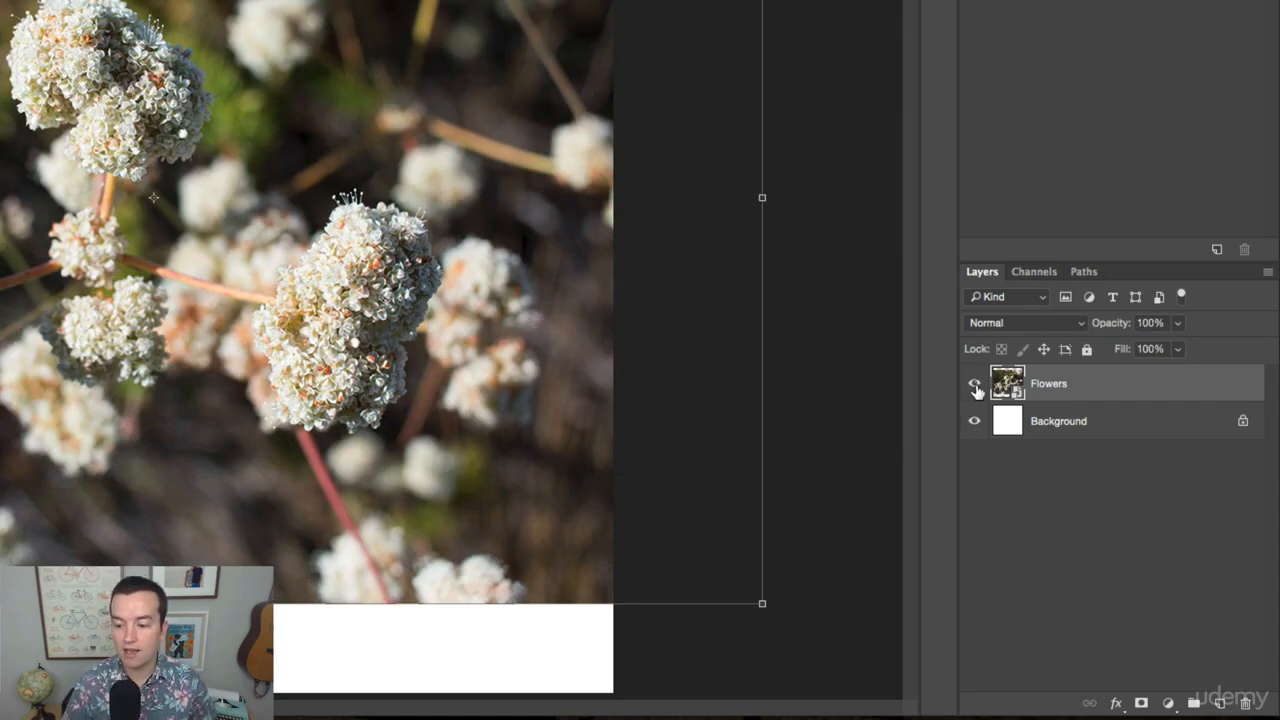
left_click(974, 386)
left_click(976, 388)
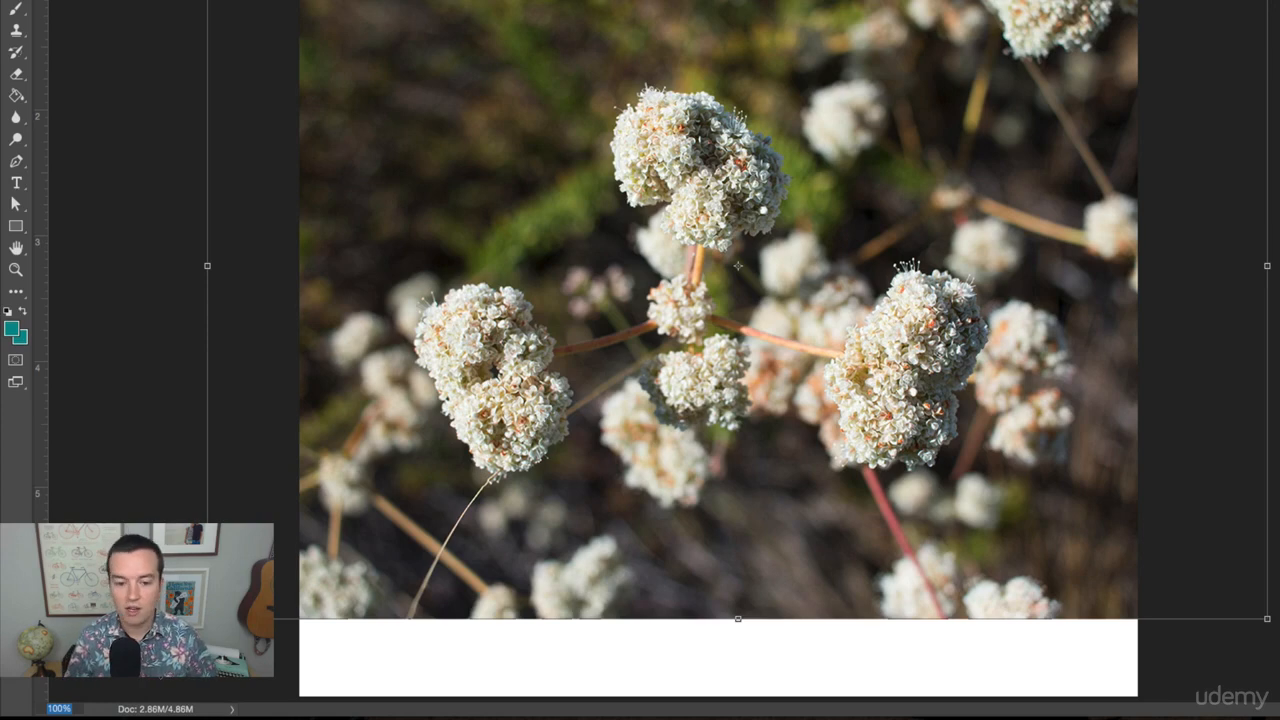
Set the document magnification to 80%, zoom in on the flowers to 200%, and zoom out to 100% with the Zoom tool.
type("80")
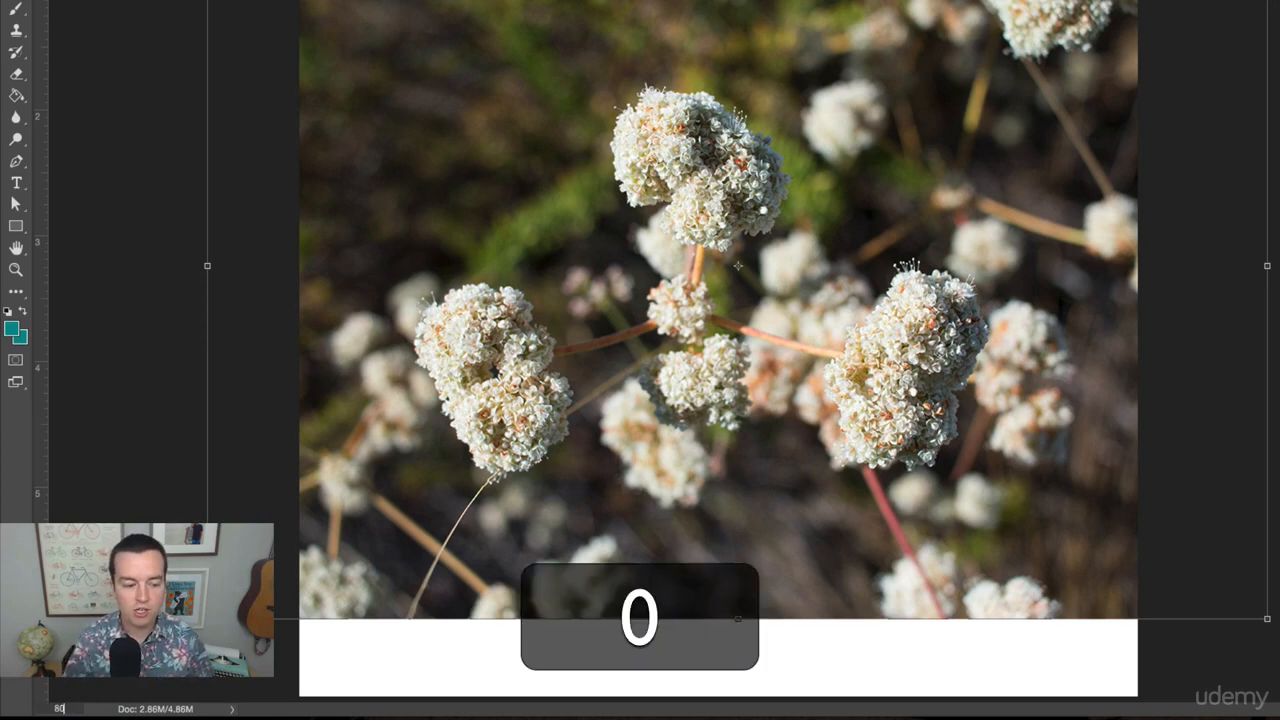
key("Return")
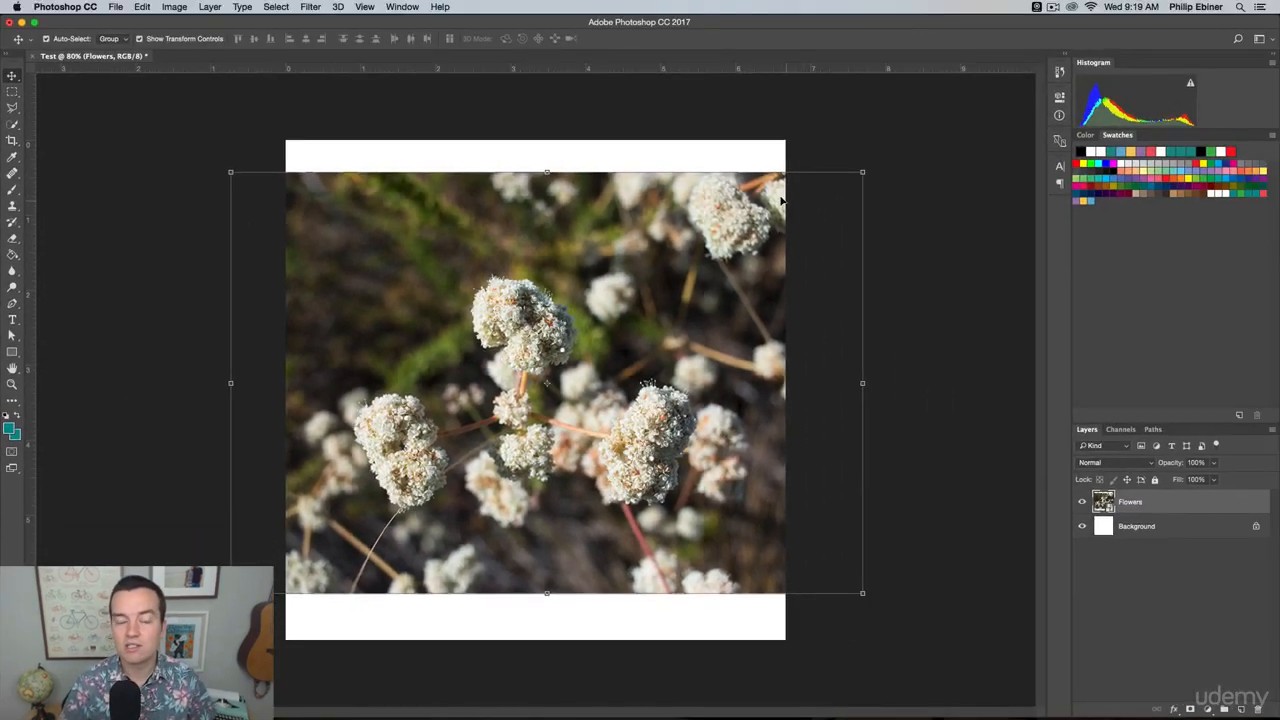
left_click(12, 386)
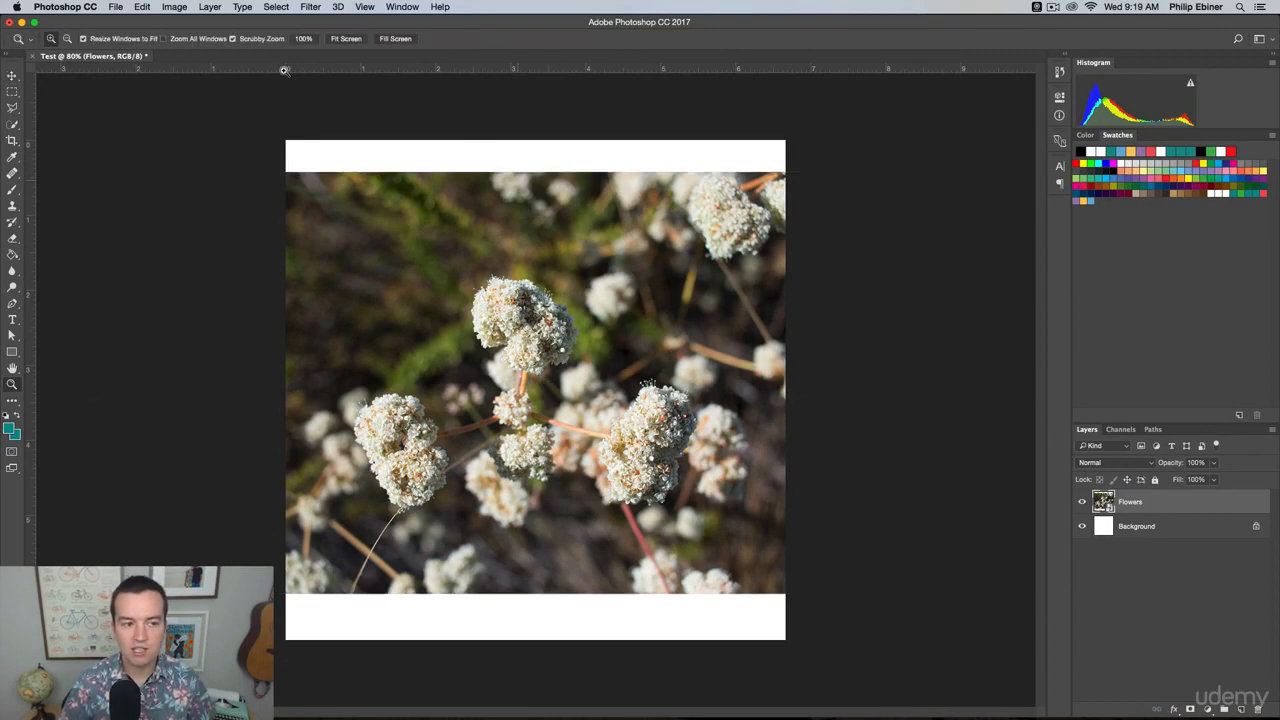
left_click(530, 342)
left_click(530, 342)
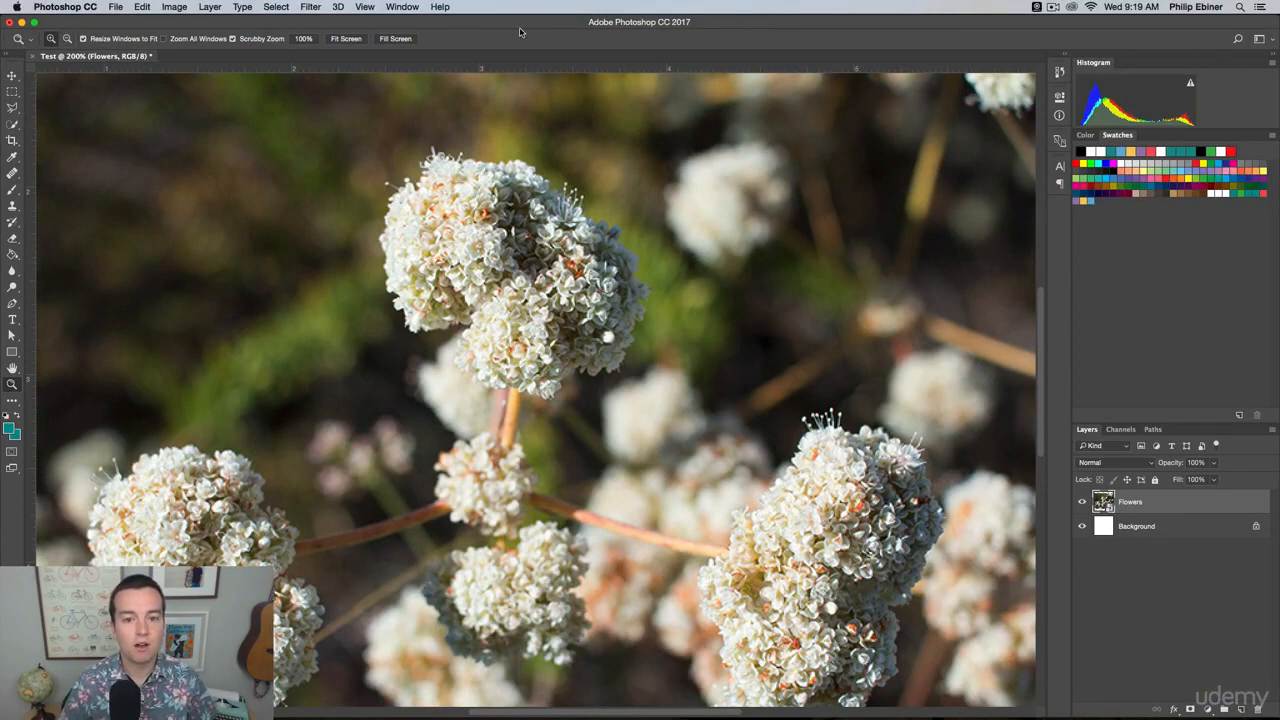
left_click(66, 40)
left_click(605, 354)
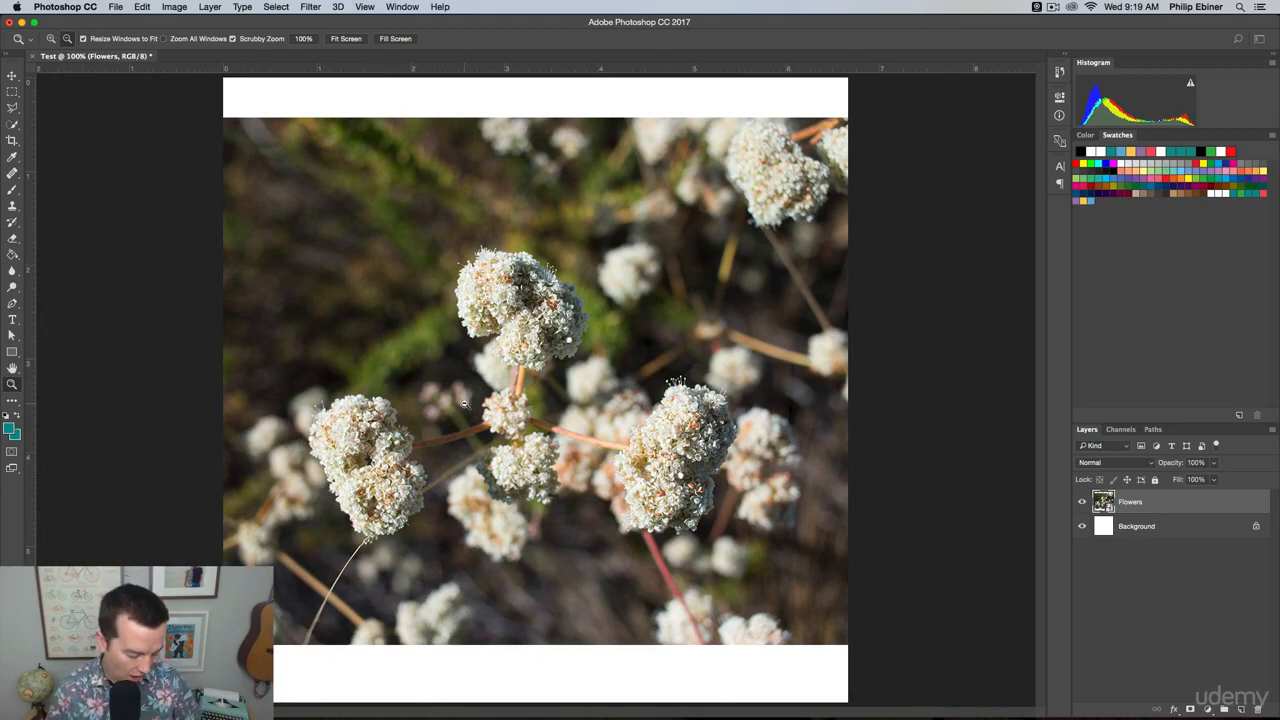
Temporarily reverse the Zoom tool's direction to zoom out to 33.3% and in to 100%, ending at 66.7%.
key("alt")
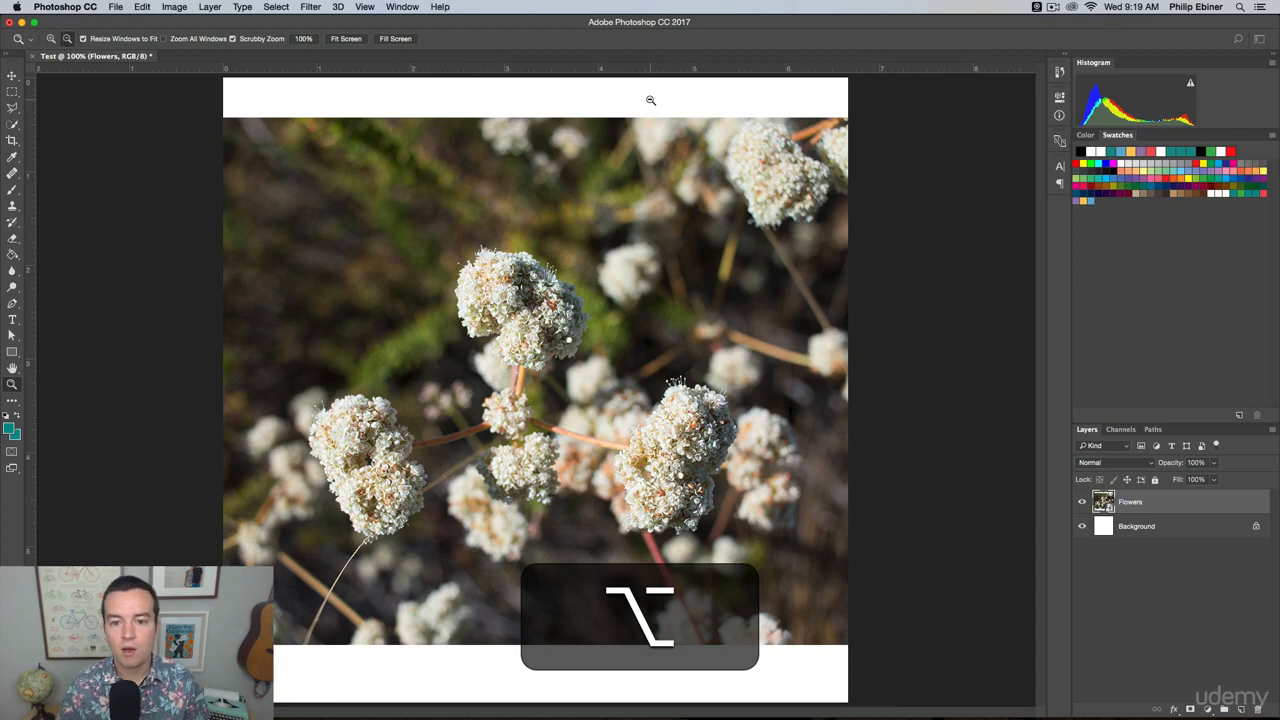
key("alt")
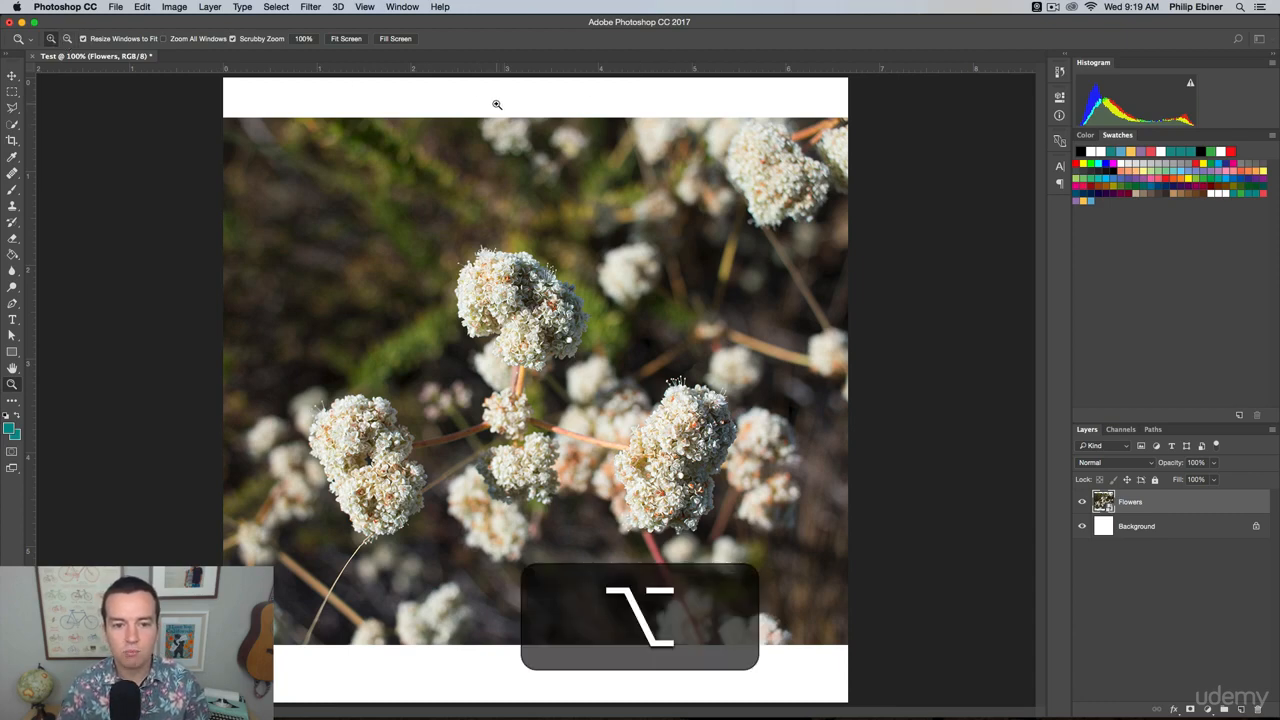
left_click(566, 441, "alt")
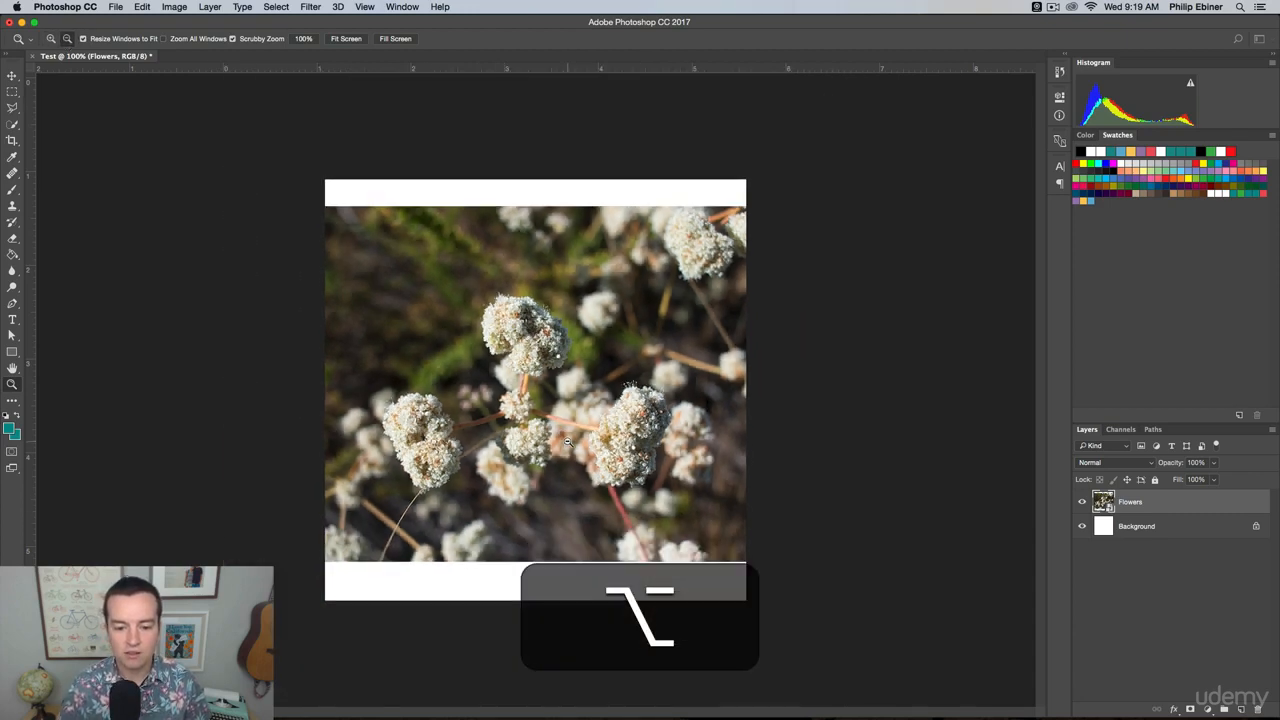
left_click(566, 441, "alt")
left_click(566, 441, "alt")
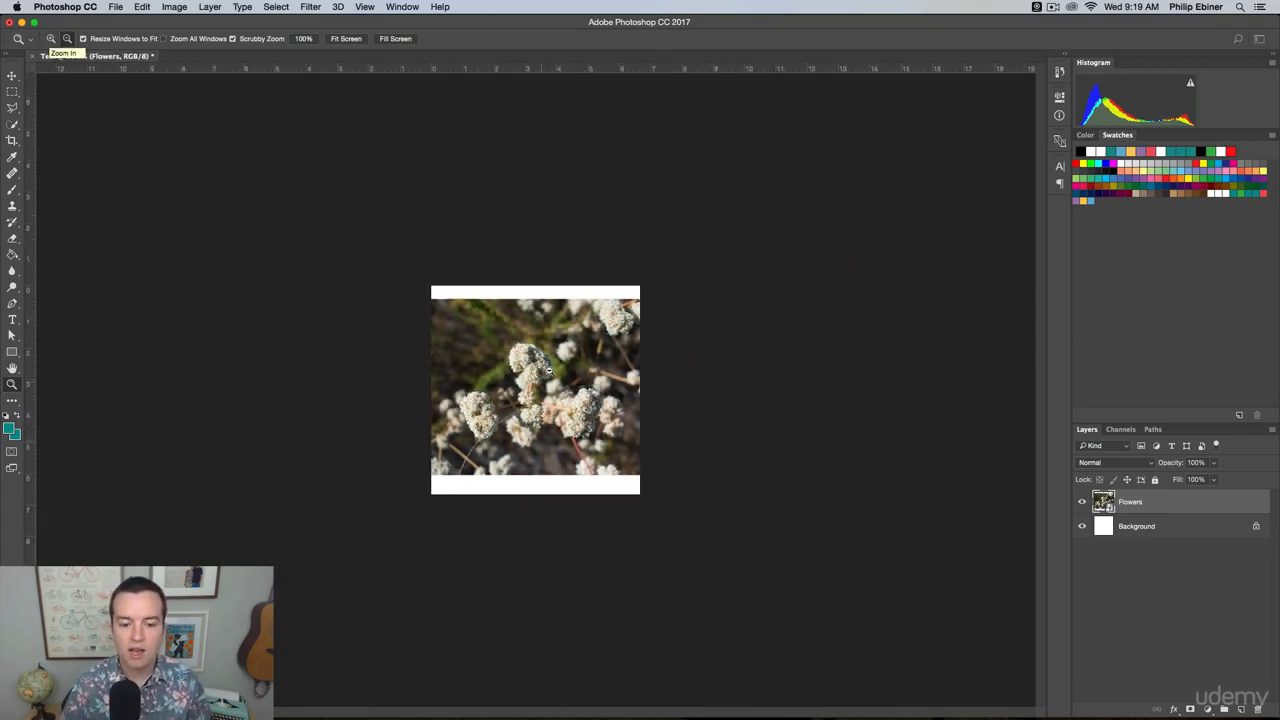
key("alt")
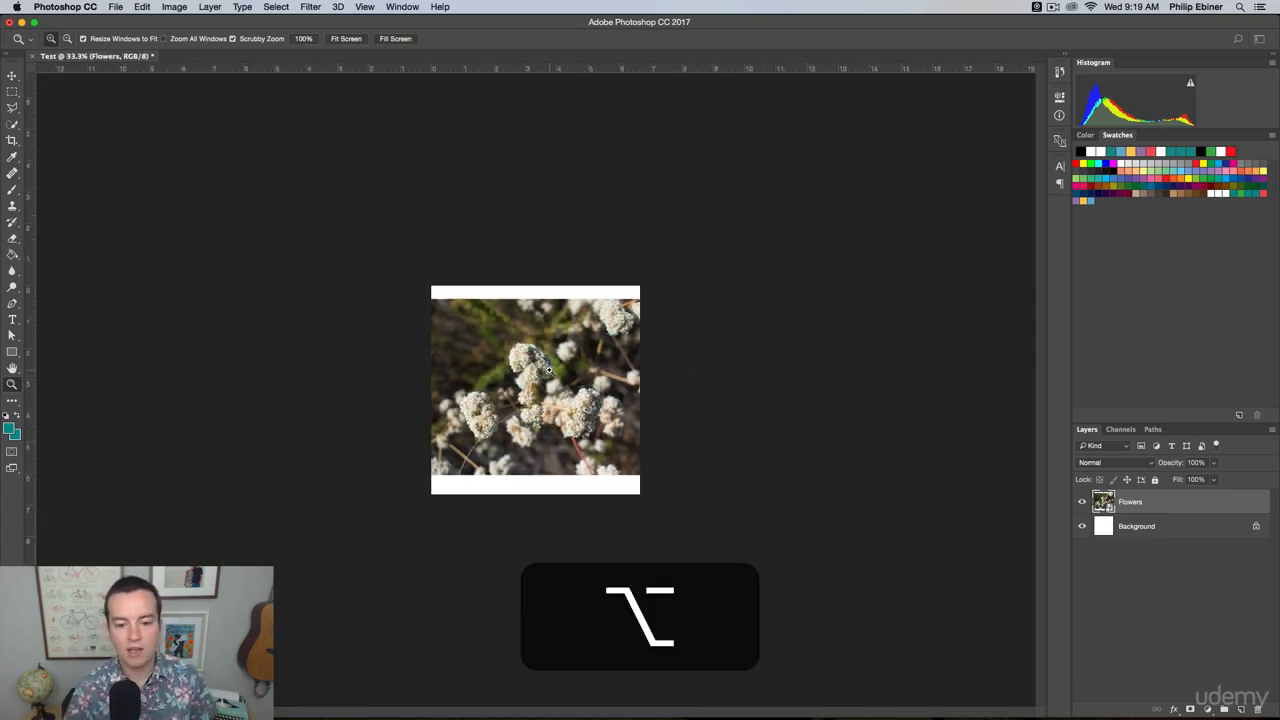
left_click(549, 370)
left_click(549, 370)
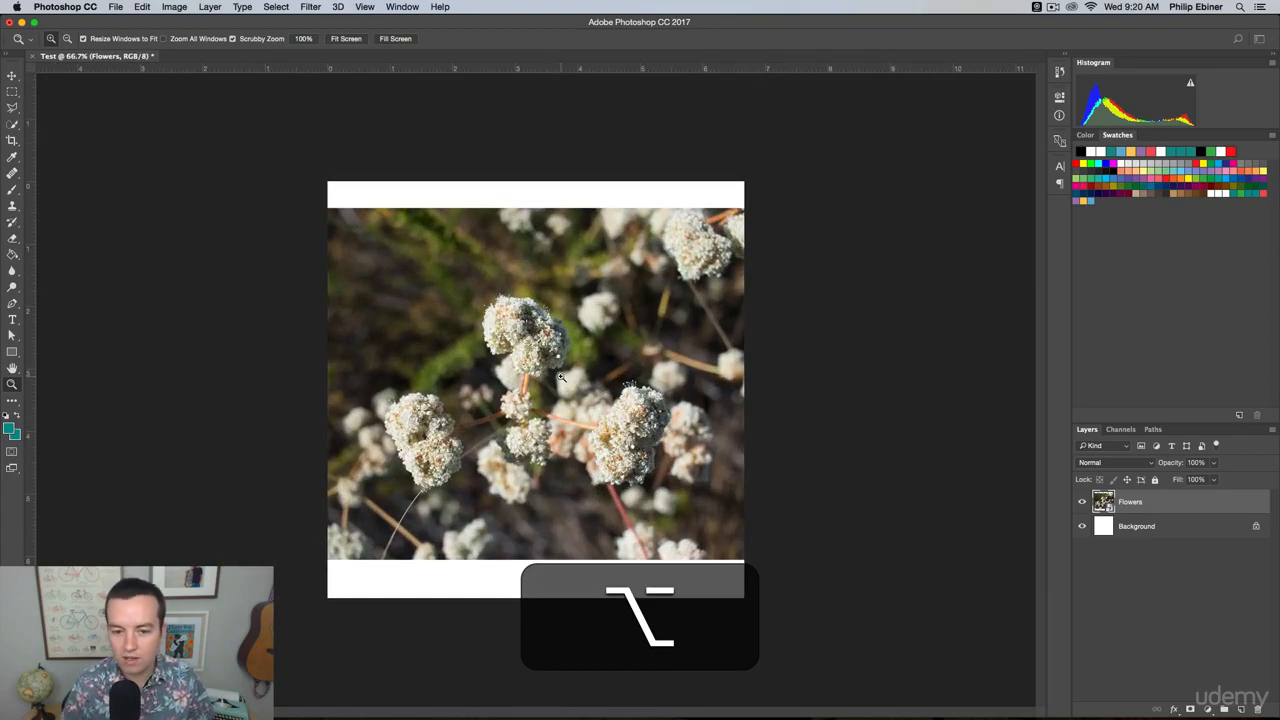
left_click(562, 334)
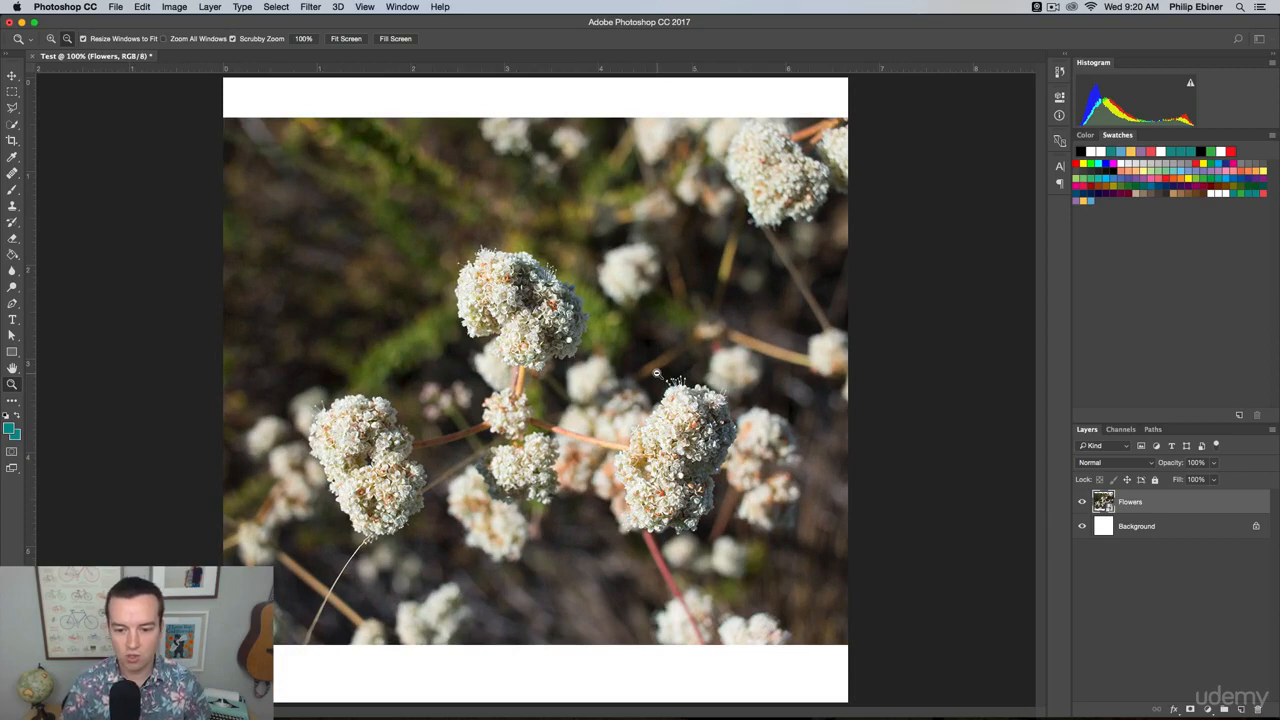
left_click(656, 372, "alt")
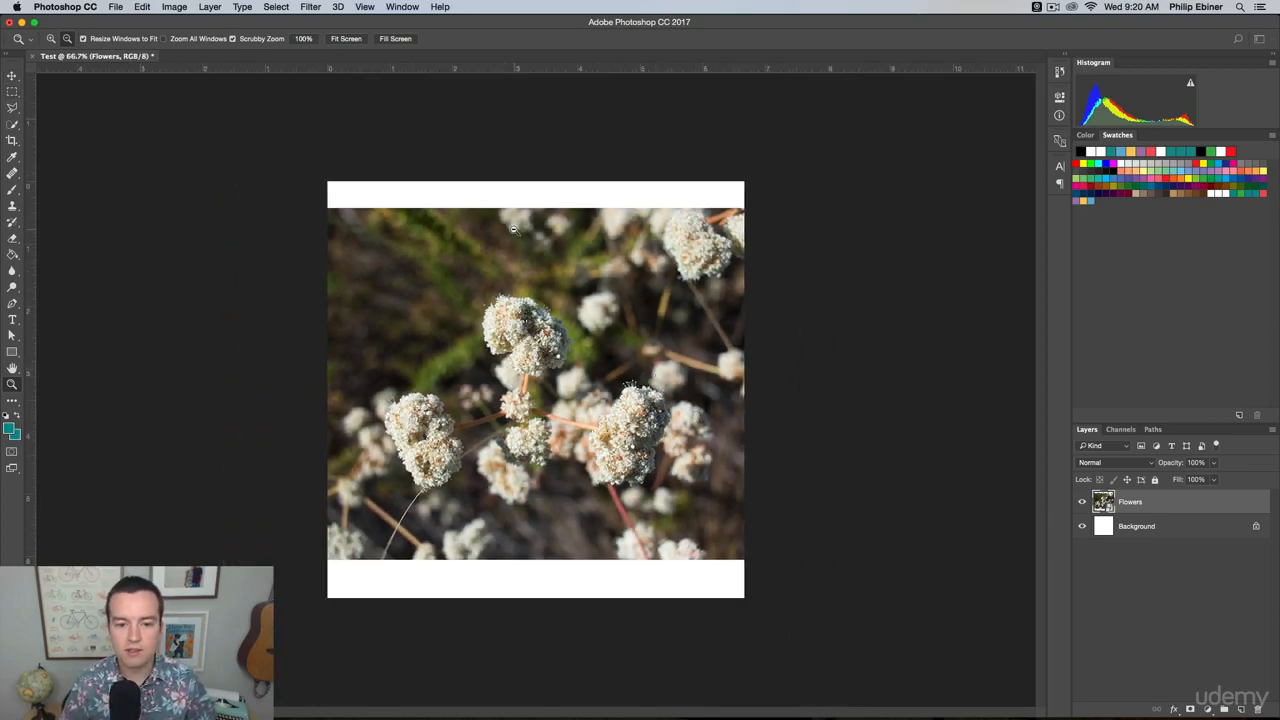
Enlarge the Flowers photo proportionally from one corner to about 55.6% and centre it on the canvas at X 500, Y 500 px.
left_click(12, 76)
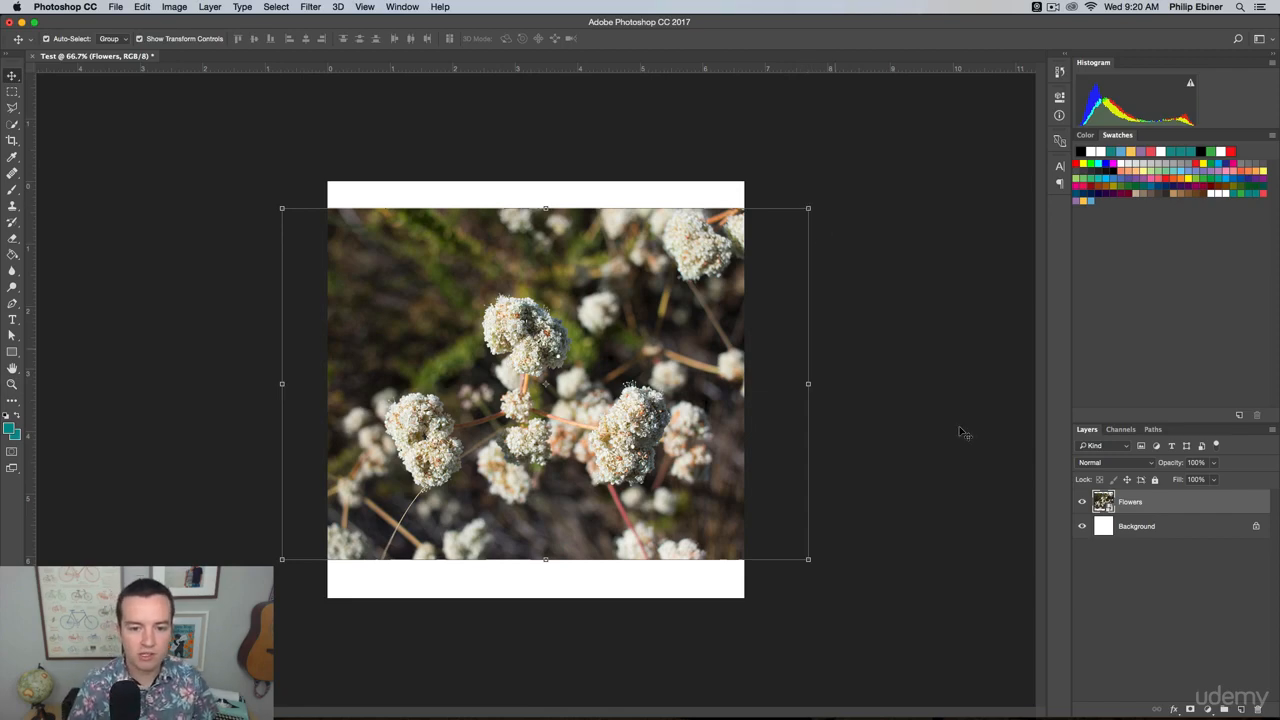
left_click_drag(808, 208, 928, 157)
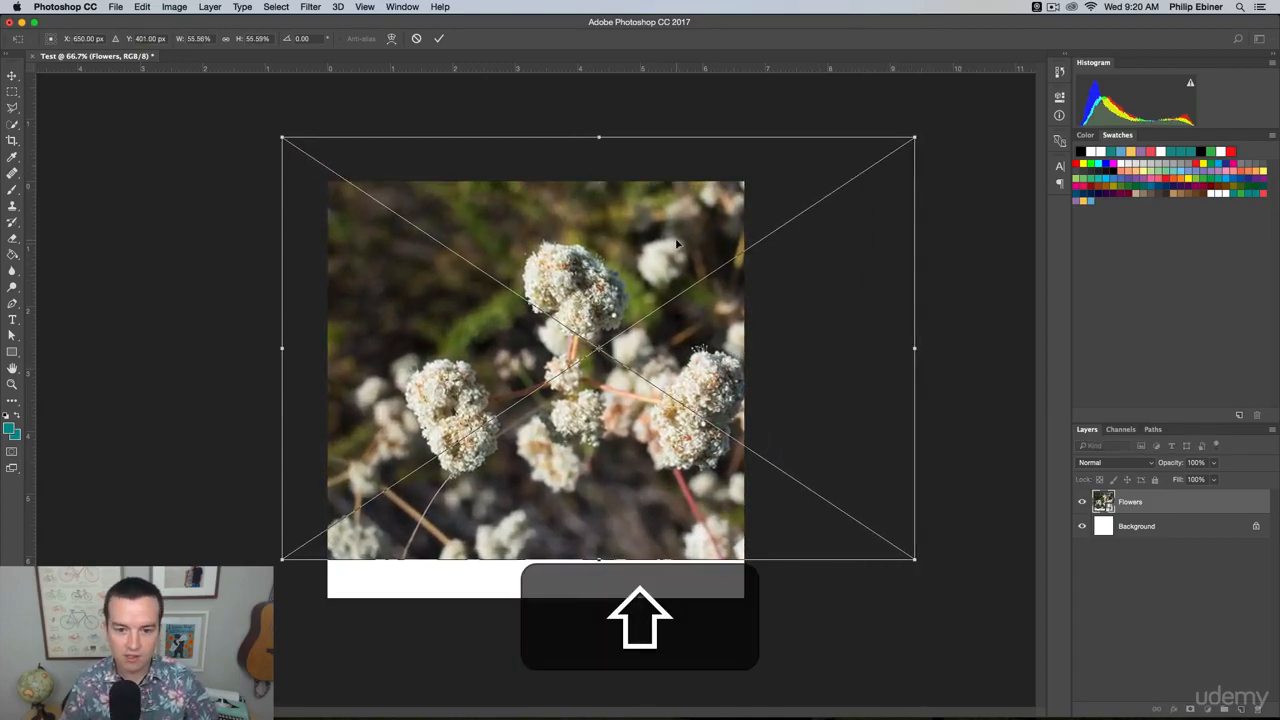
left_click_drag(670, 244, 565, 232)
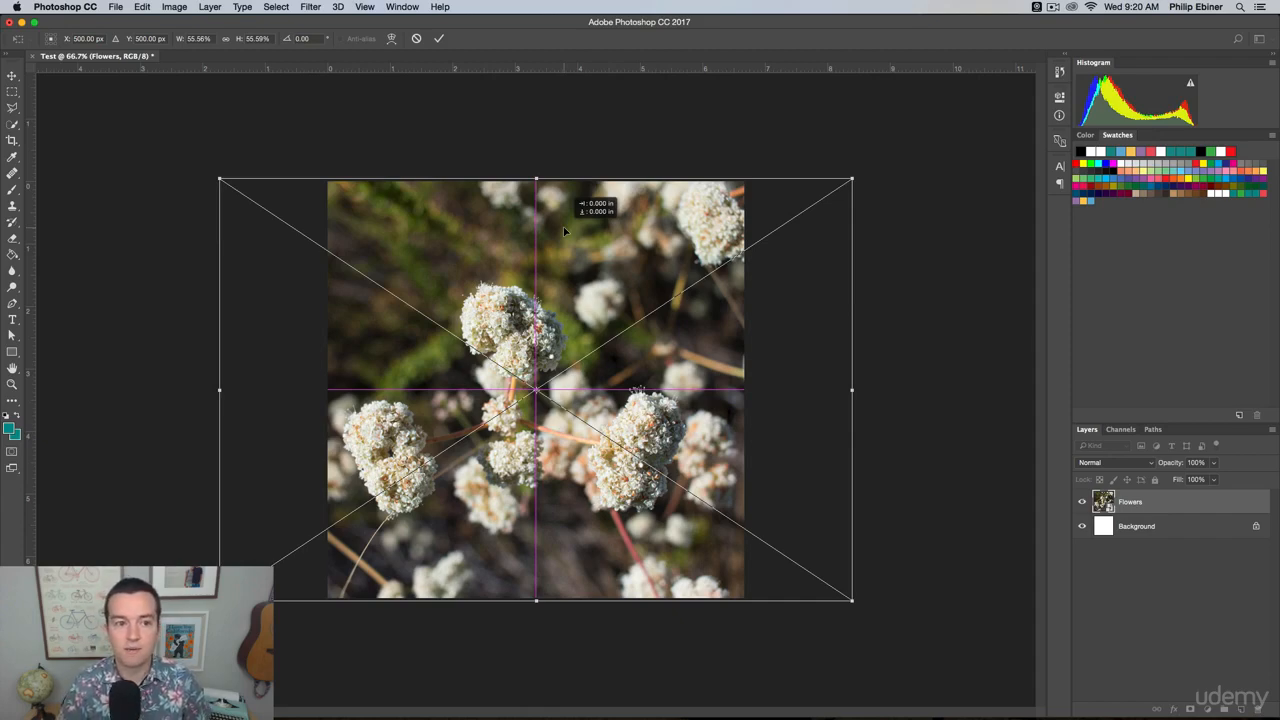
left_click_drag(564, 232, 616, 287)
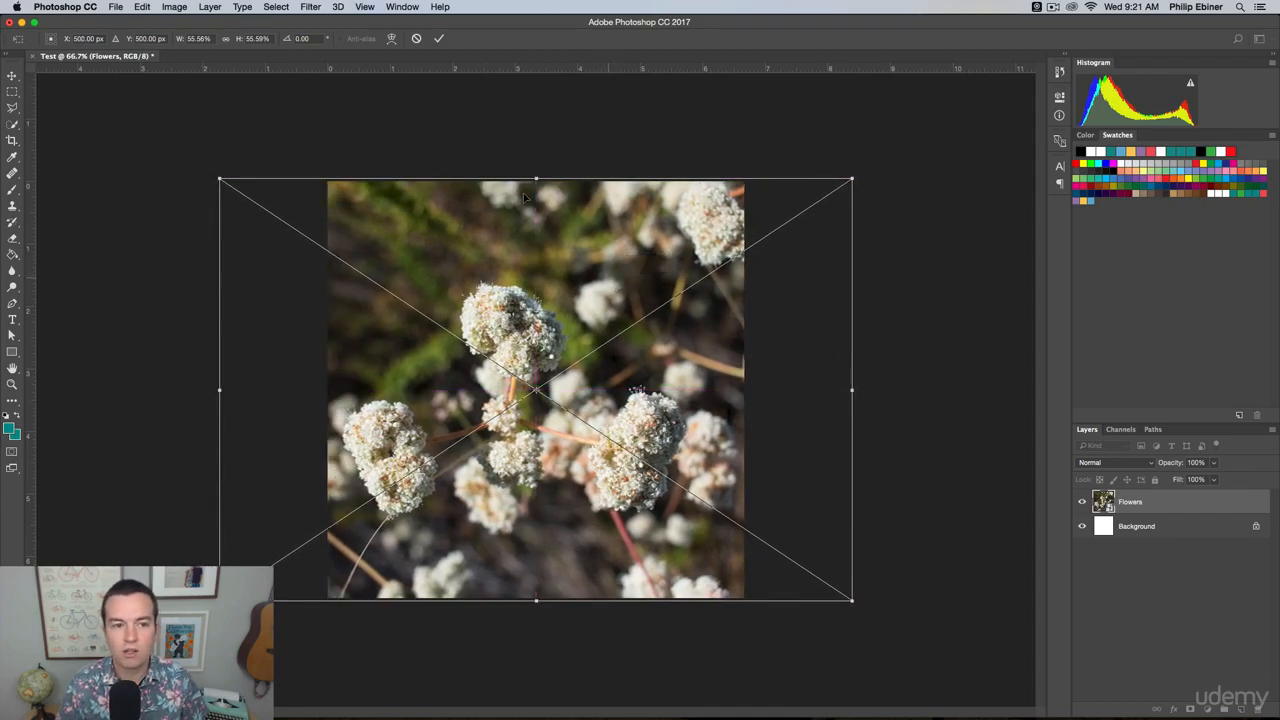
Check which guides and overlays are set to show, including Smart Guides.
left_click(366, 6)
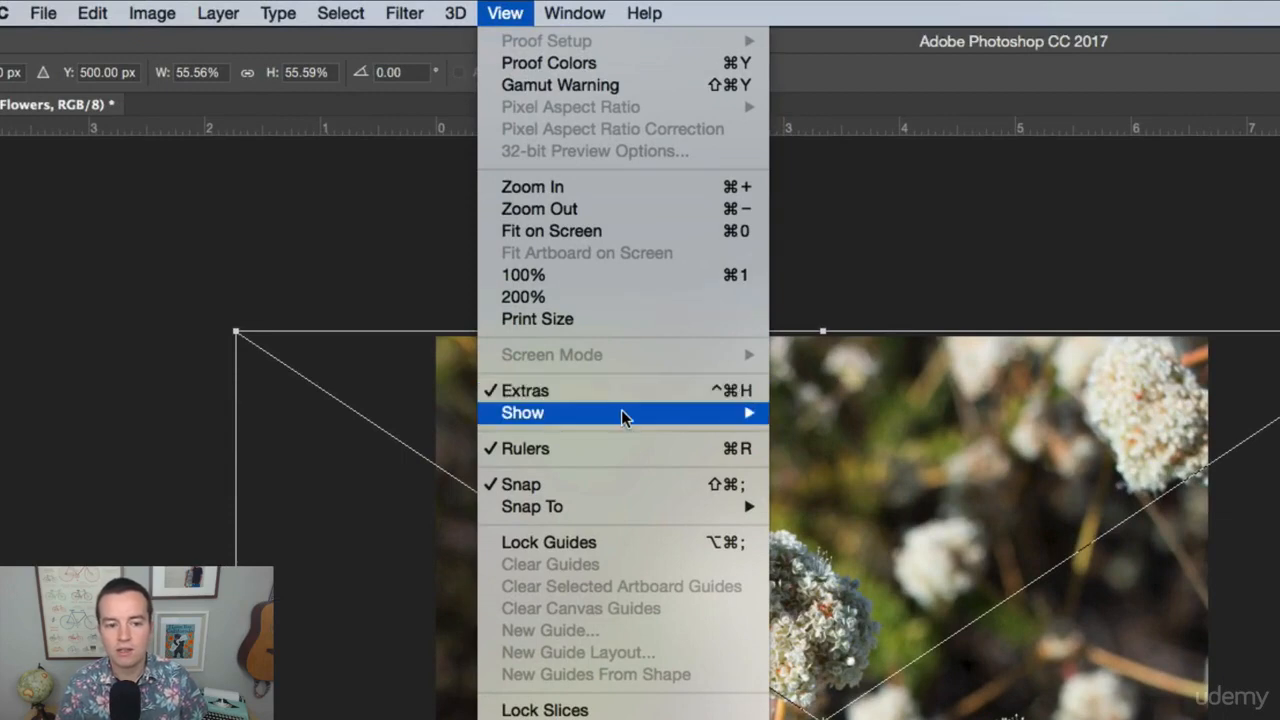
mouse_move(547, 413)
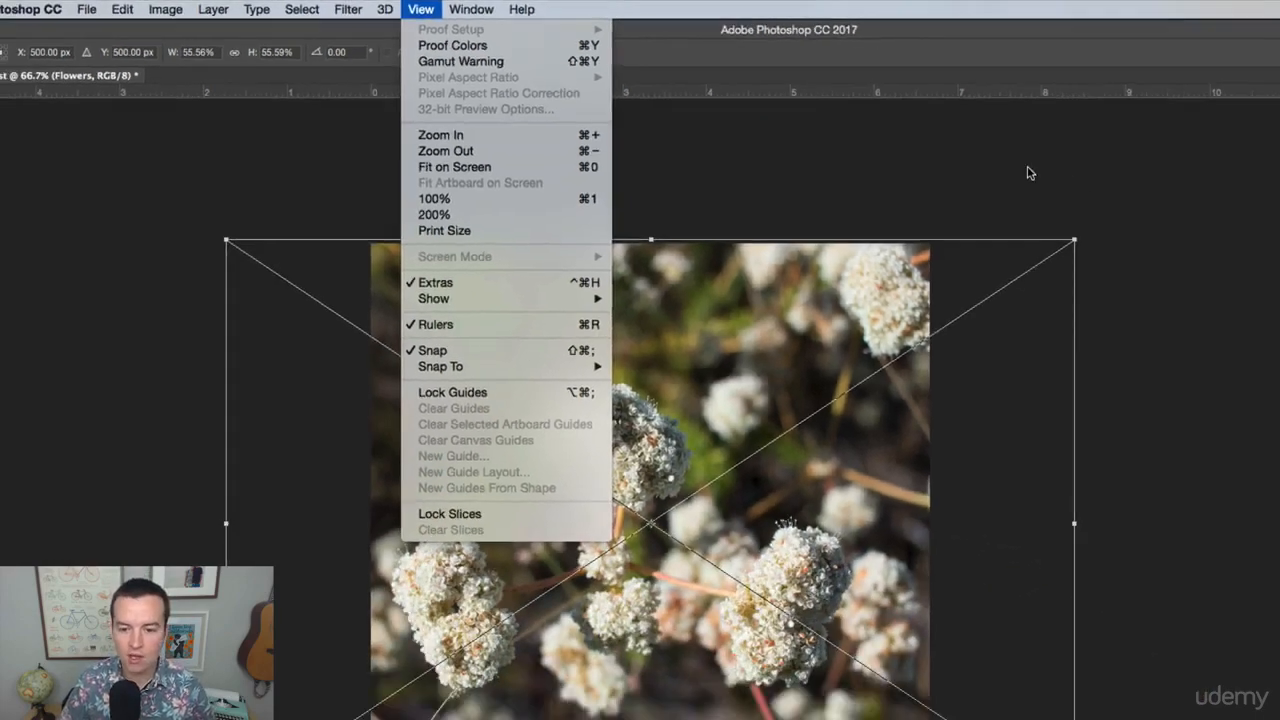
left_click(832, 132)
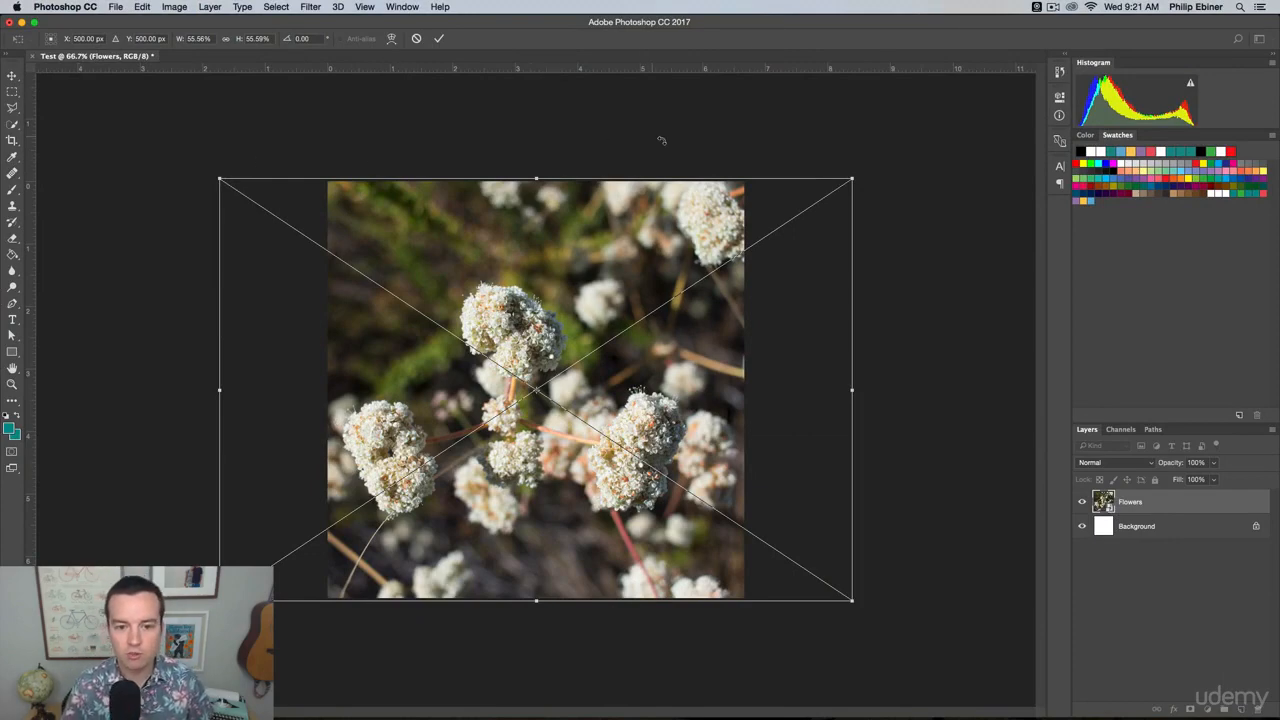
Apply the pending transform, and undo the enlargement and centring of the Flowers photo.
left_click_drag(886, 177, 906, 198)
key("super+Return")
key("super+z")
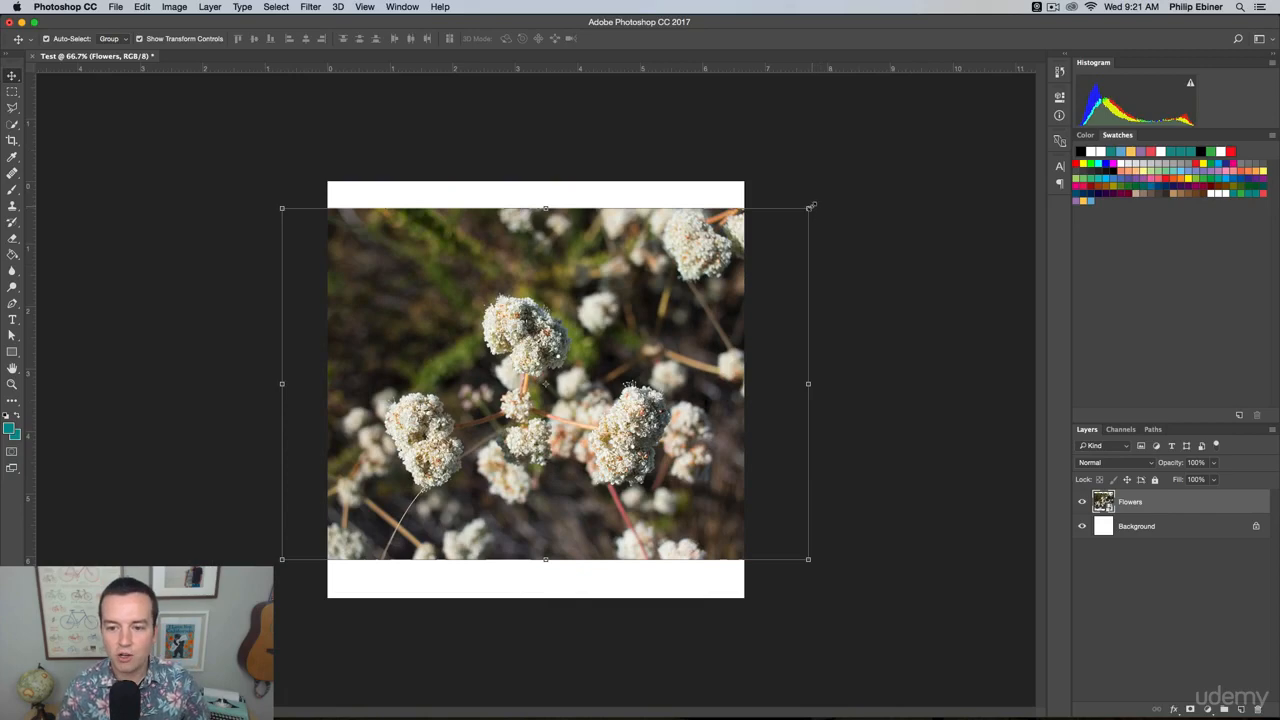
Scale the Flowers photo proportionally from its centre to about 56.3% so it covers the whole canvas, and apply the transform.
left_click_drag(810, 207, 874, 178, "alt+shift")
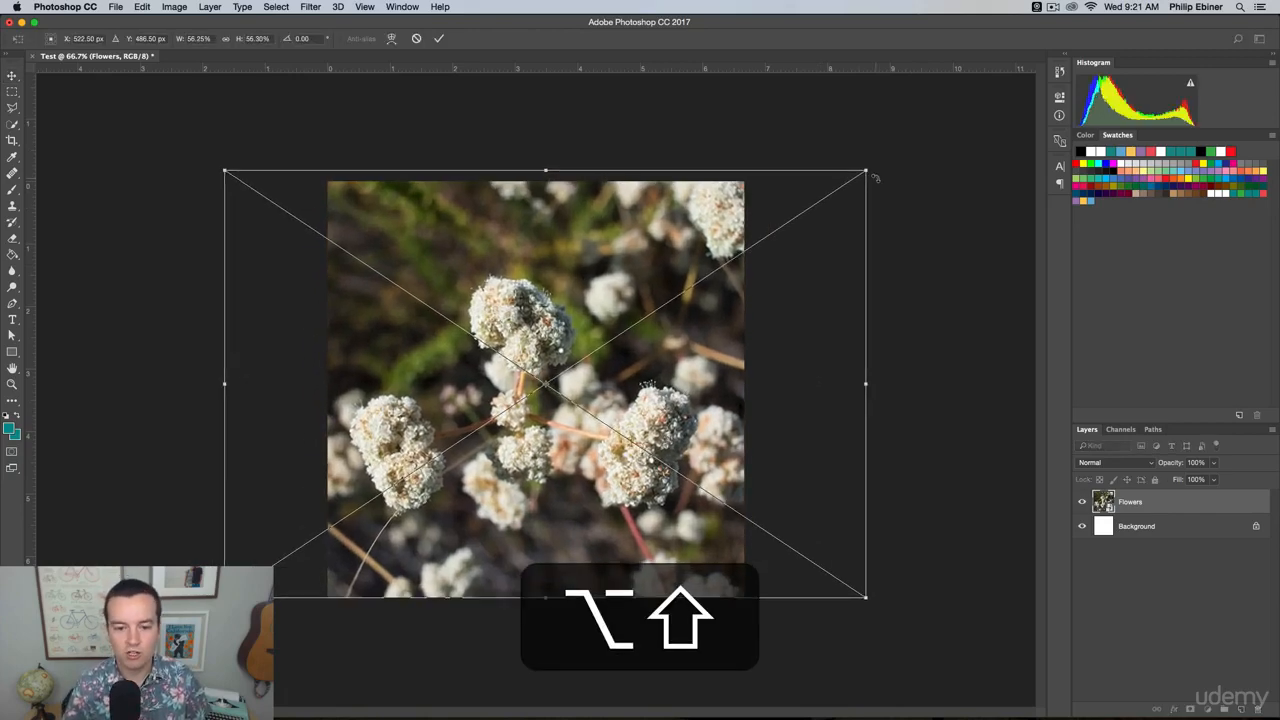
key("Return")
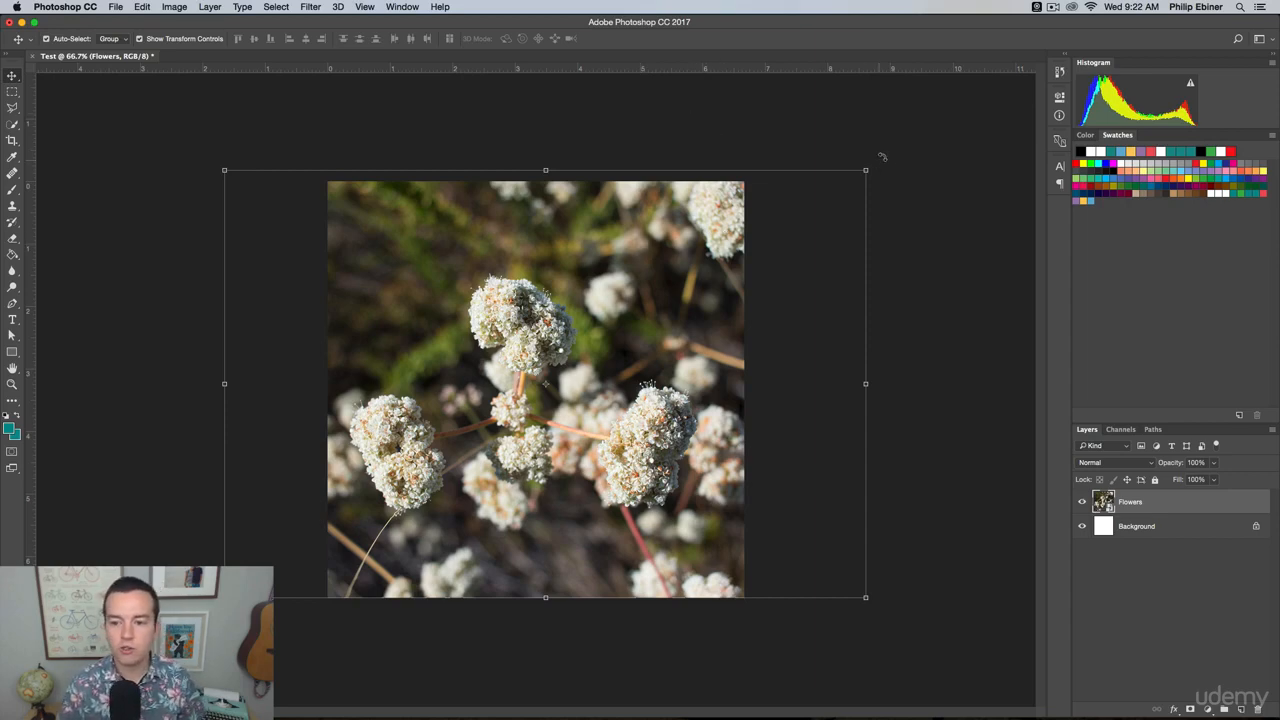
Rotate the Flowers photo clockwise around its centre and apply the transform.
key("Return")
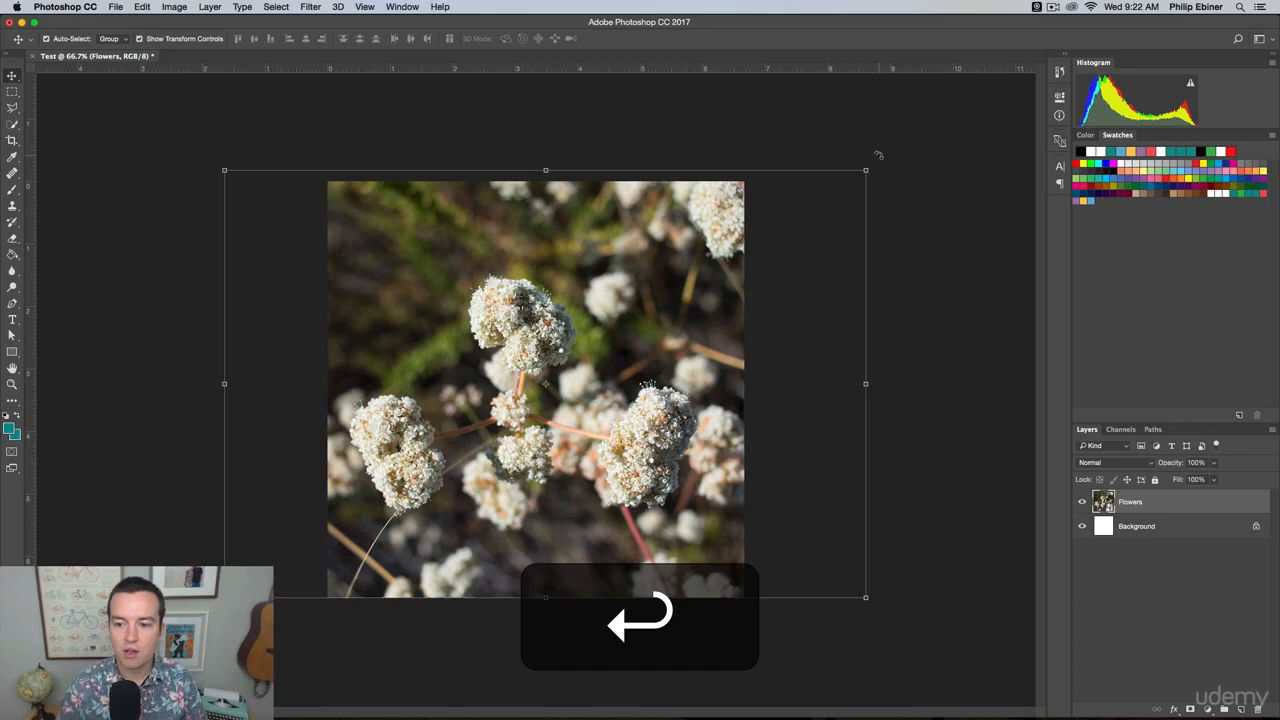
left_click_drag(878, 155, 951, 266)
key("Return")
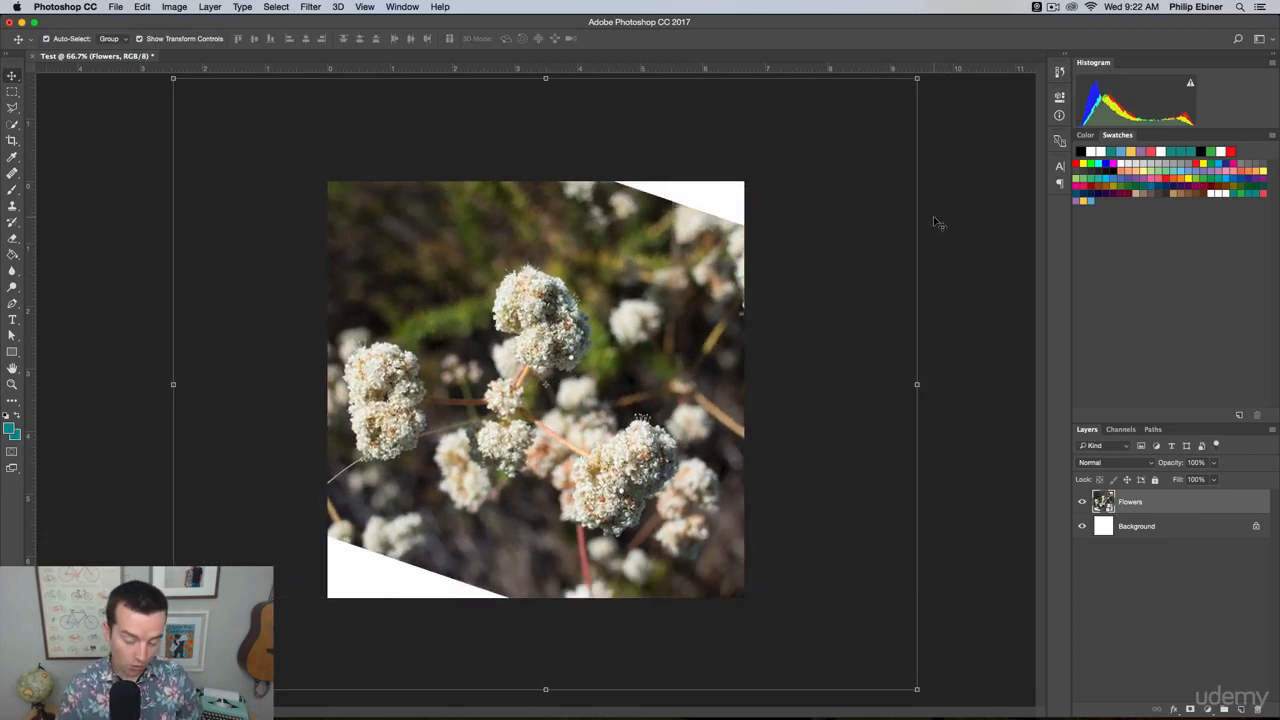
Undo the rotation of the Flowers photo, redo it to compare, and undo it again.
key("ctrl+z")
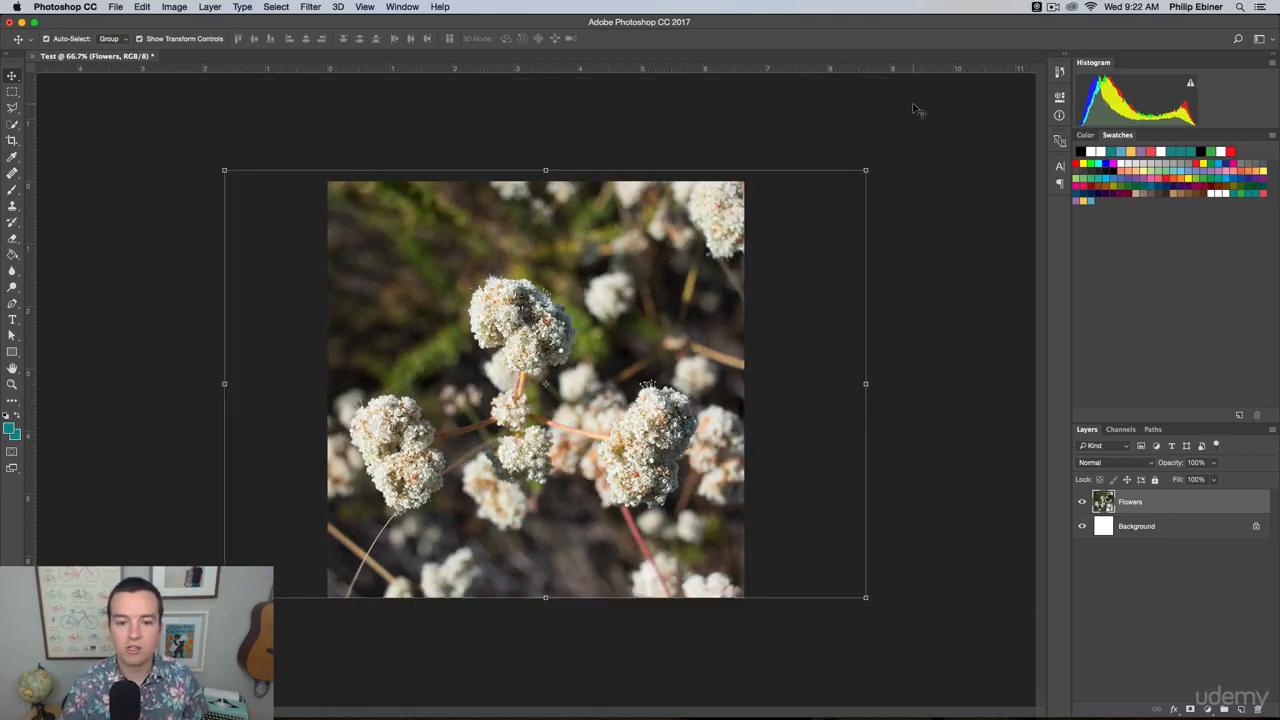
key("ctrl+z")
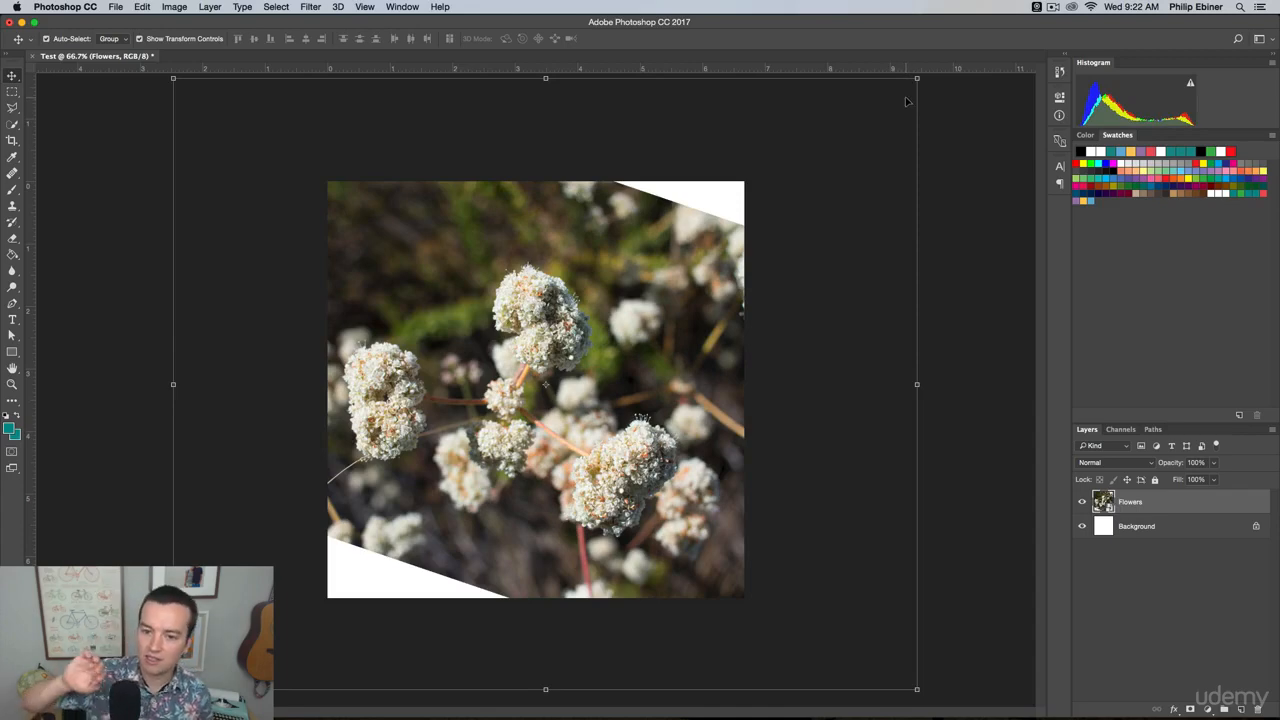
key("ctrl")
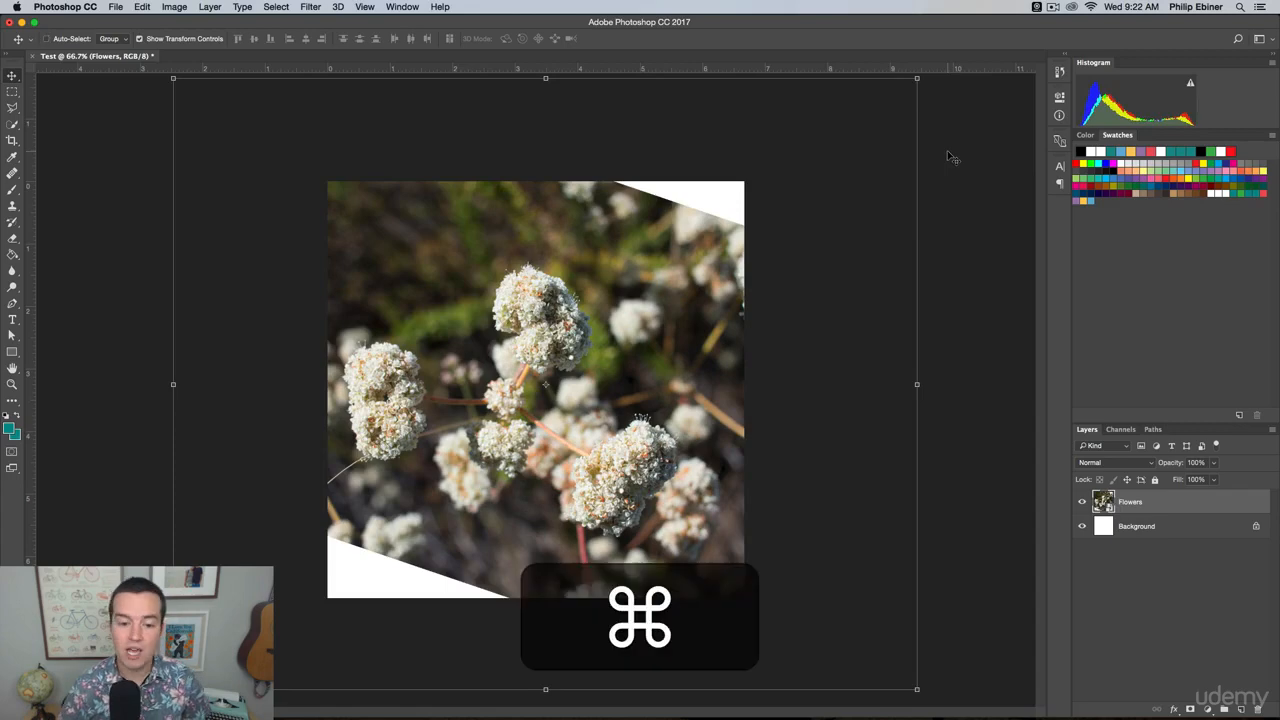
key("ctrl+z")
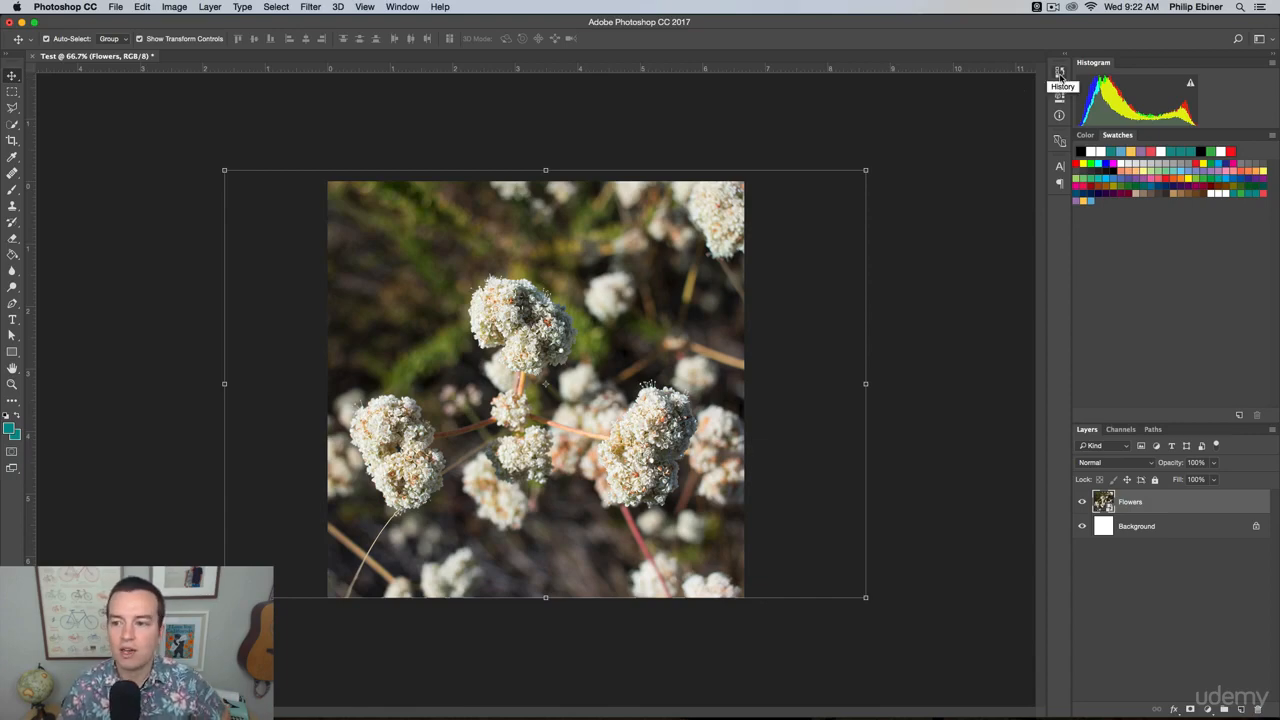
Take the document back to its New state in the history, and restore it to the Free Transform state.
left_click(400, 6)
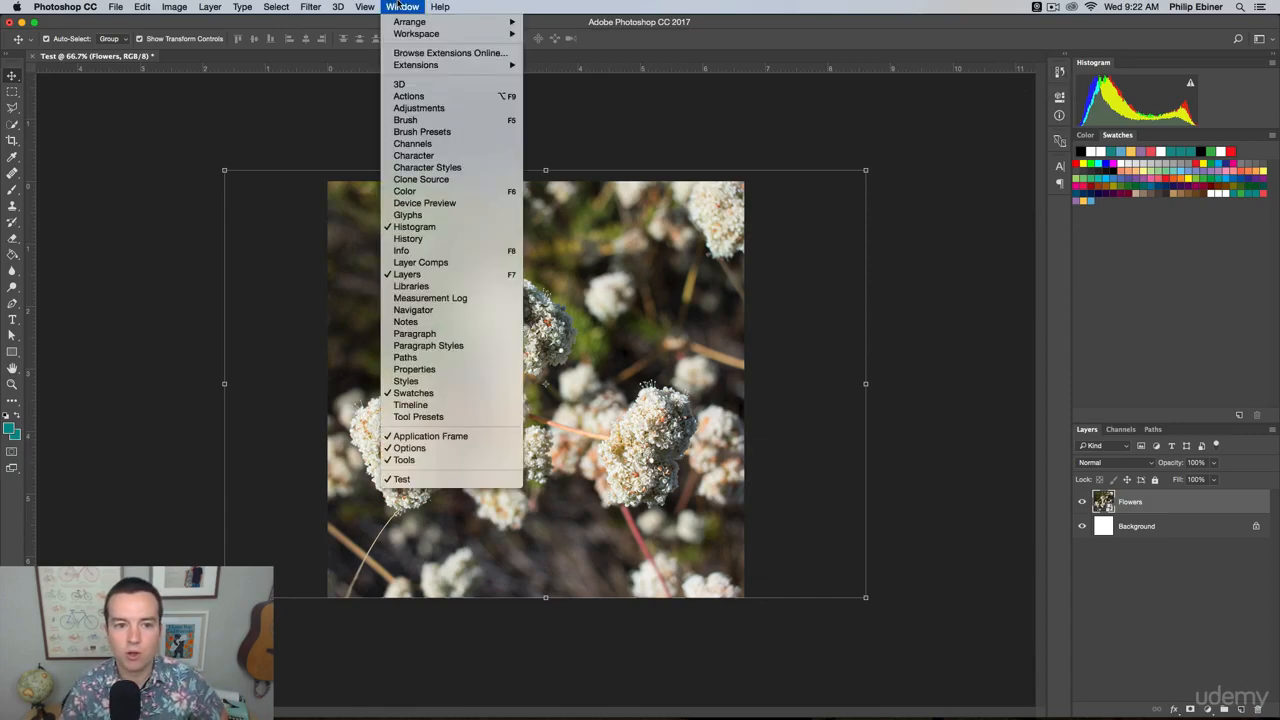
left_click(408, 238)
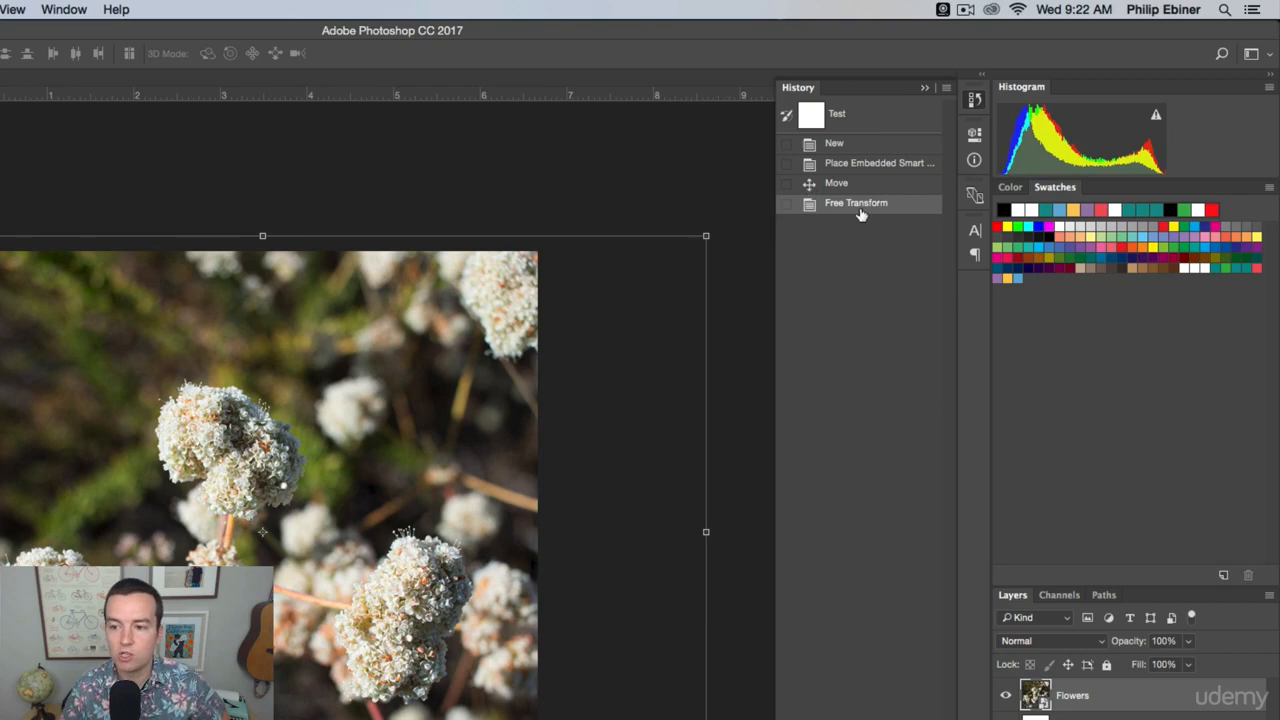
left_click(856, 145)
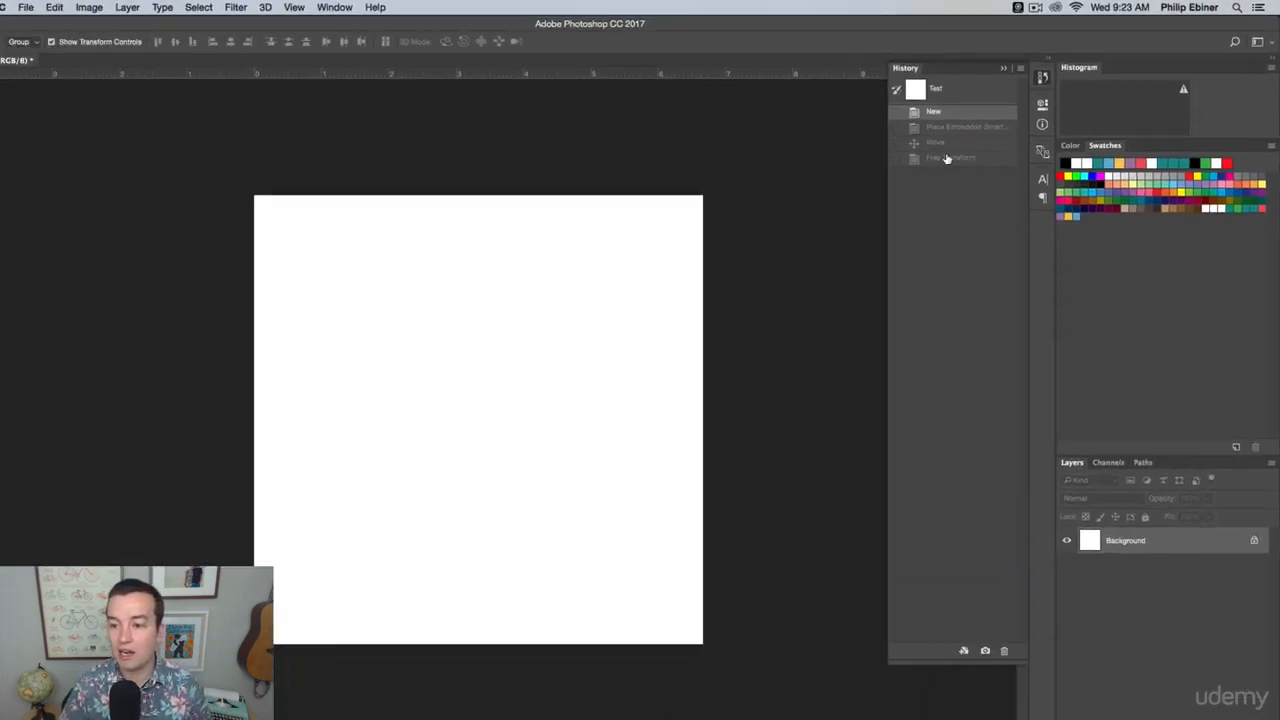
left_click(856, 203)
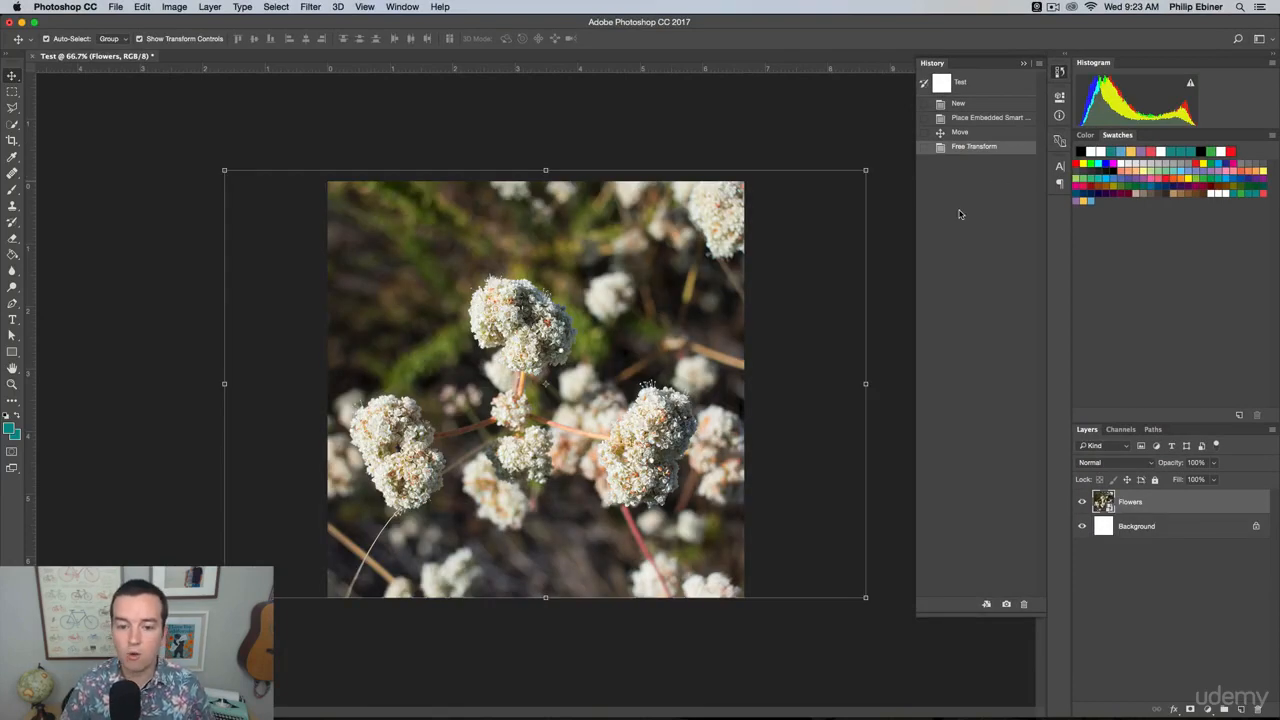
left_click(1059, 78)
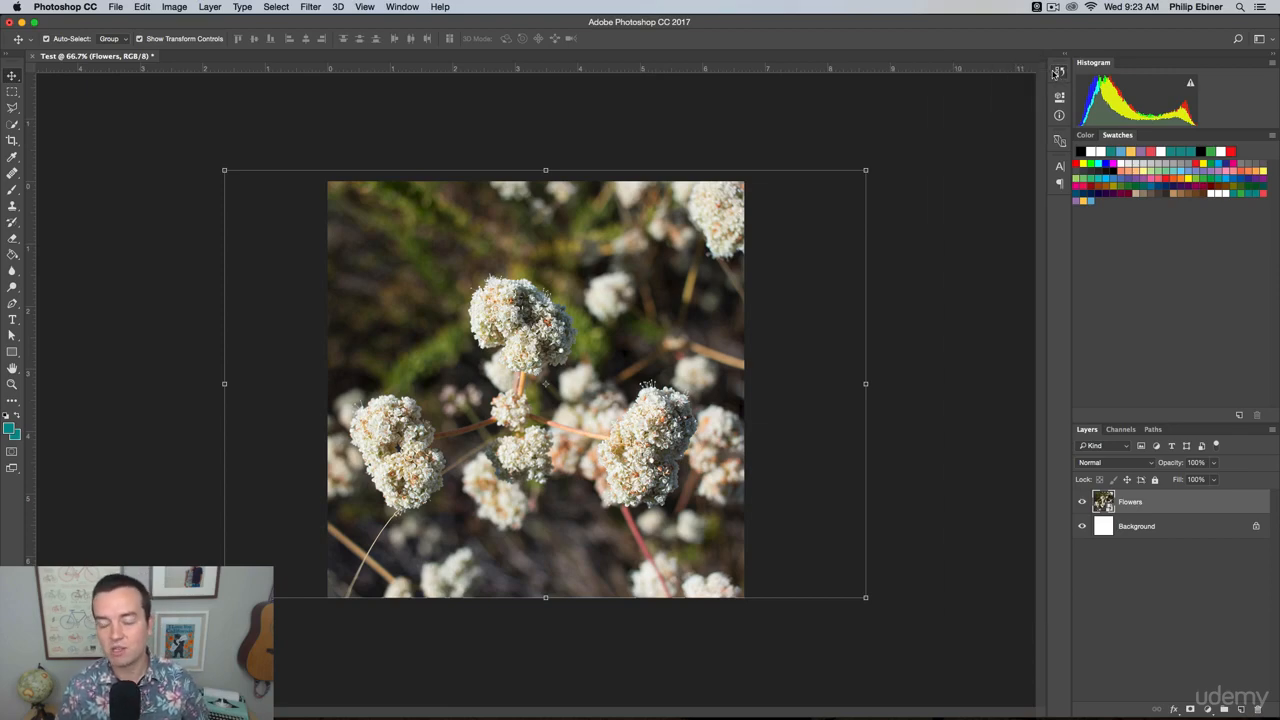
Look through the tools grouped with Quick Selection and the Healing Brush, and activate the Quick Selection tool.
left_click(912, 138)
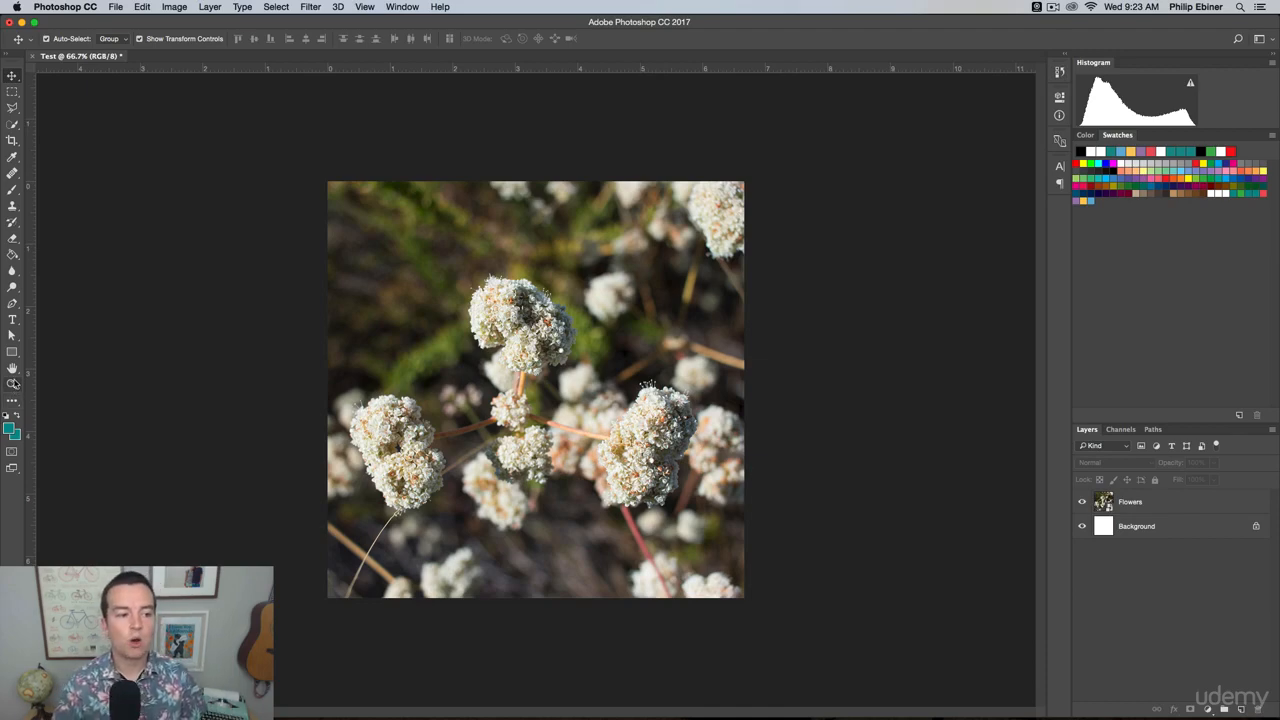
left_click(13, 124)
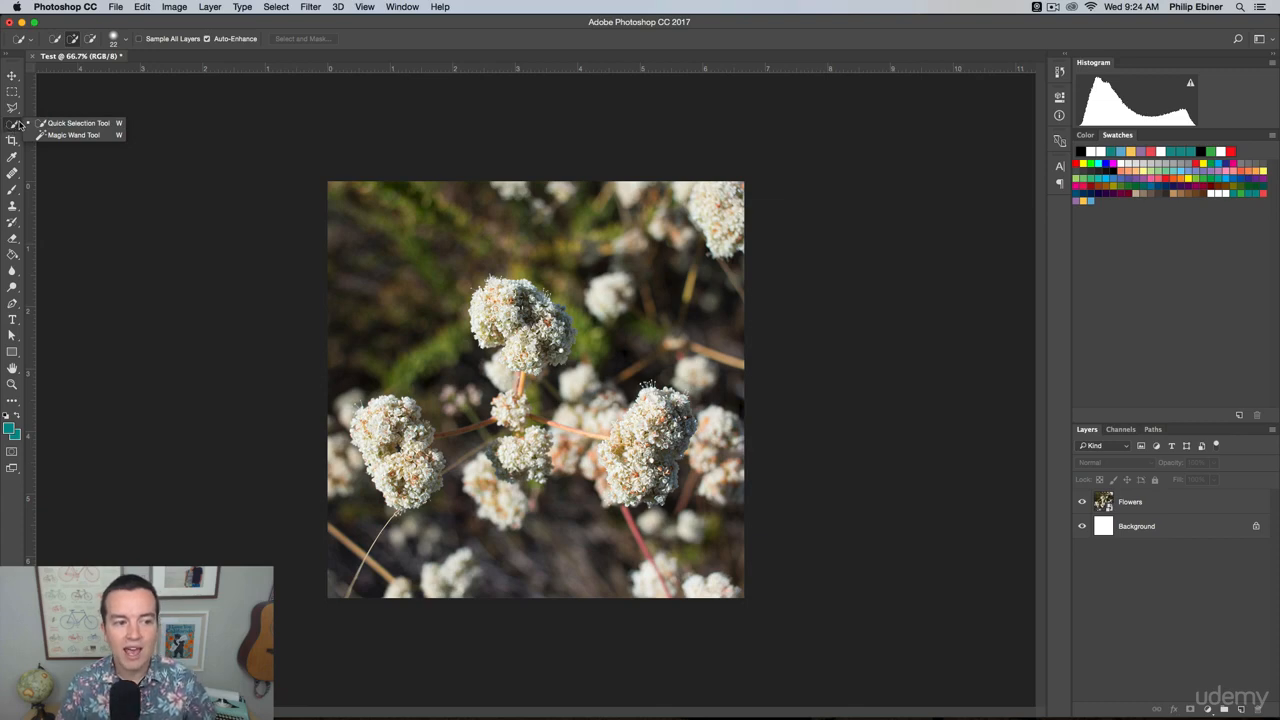
left_click(15, 129)
left_click(14, 129)
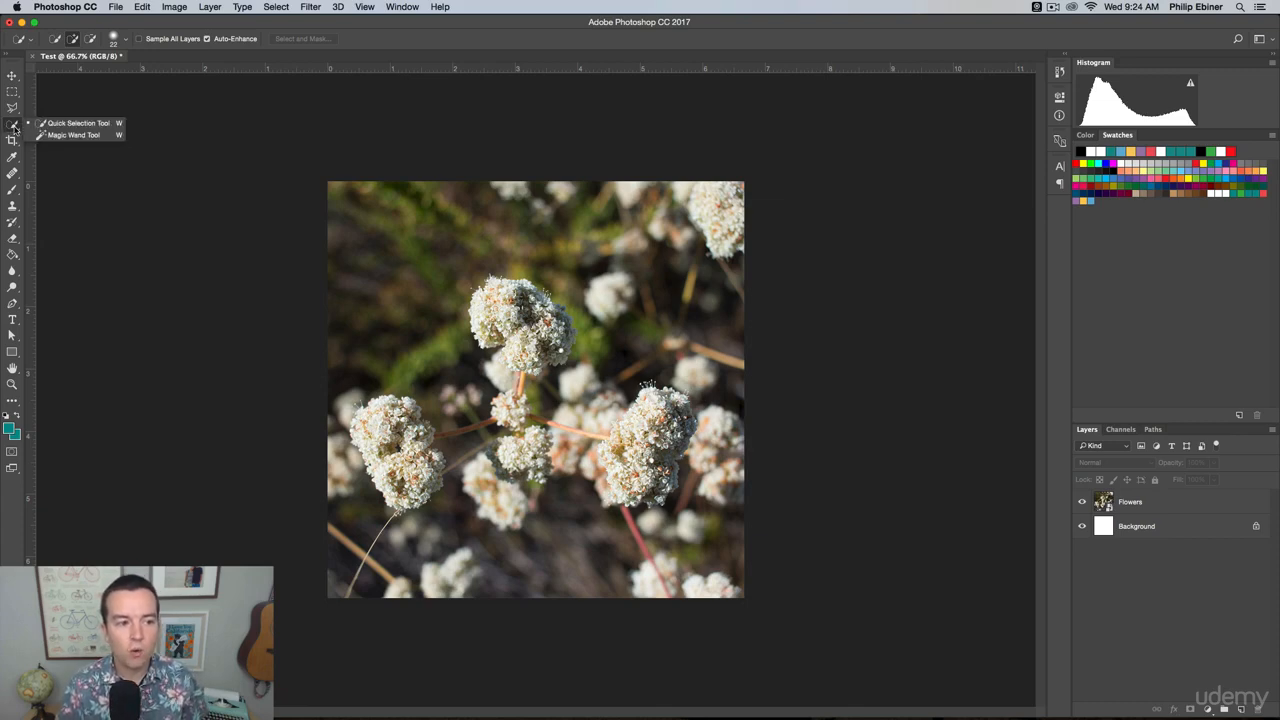
left_click(12, 173)
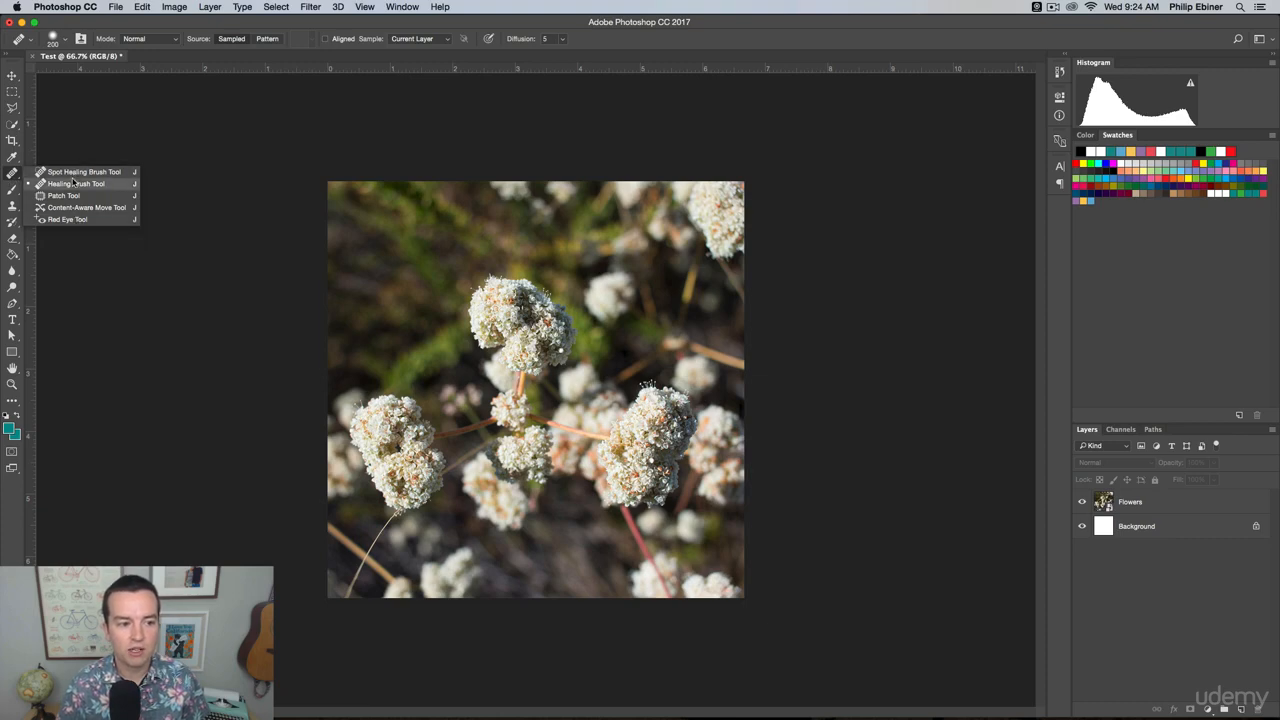
left_click(12, 123)
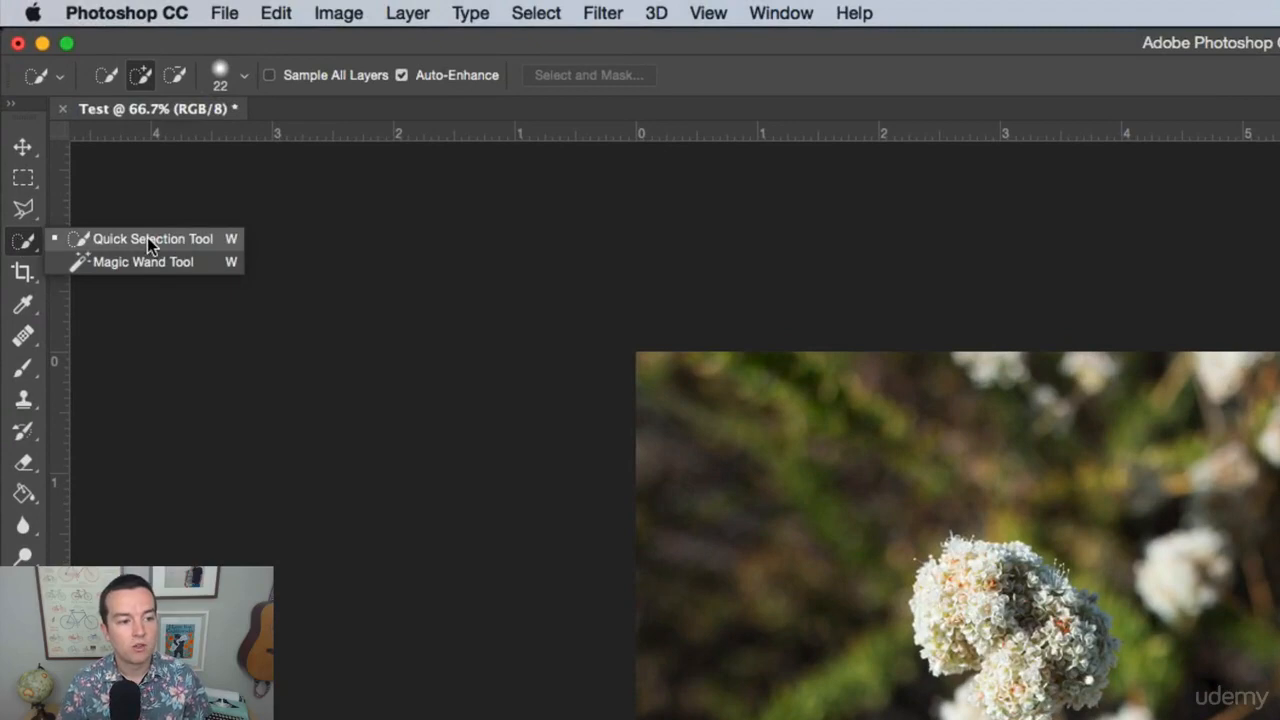
left_click(147, 237)
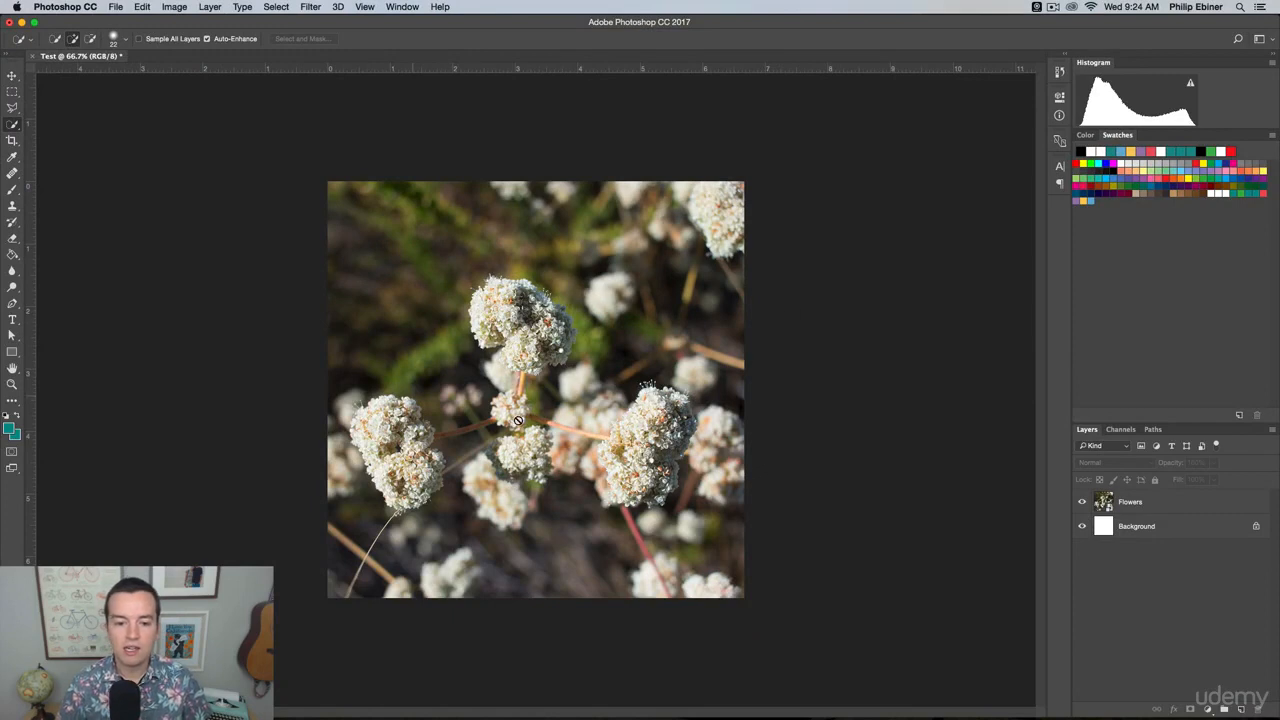
Make the Flowers layer active and select the upper central flower cluster with the Quick Selection tool.
left_click(534, 258)
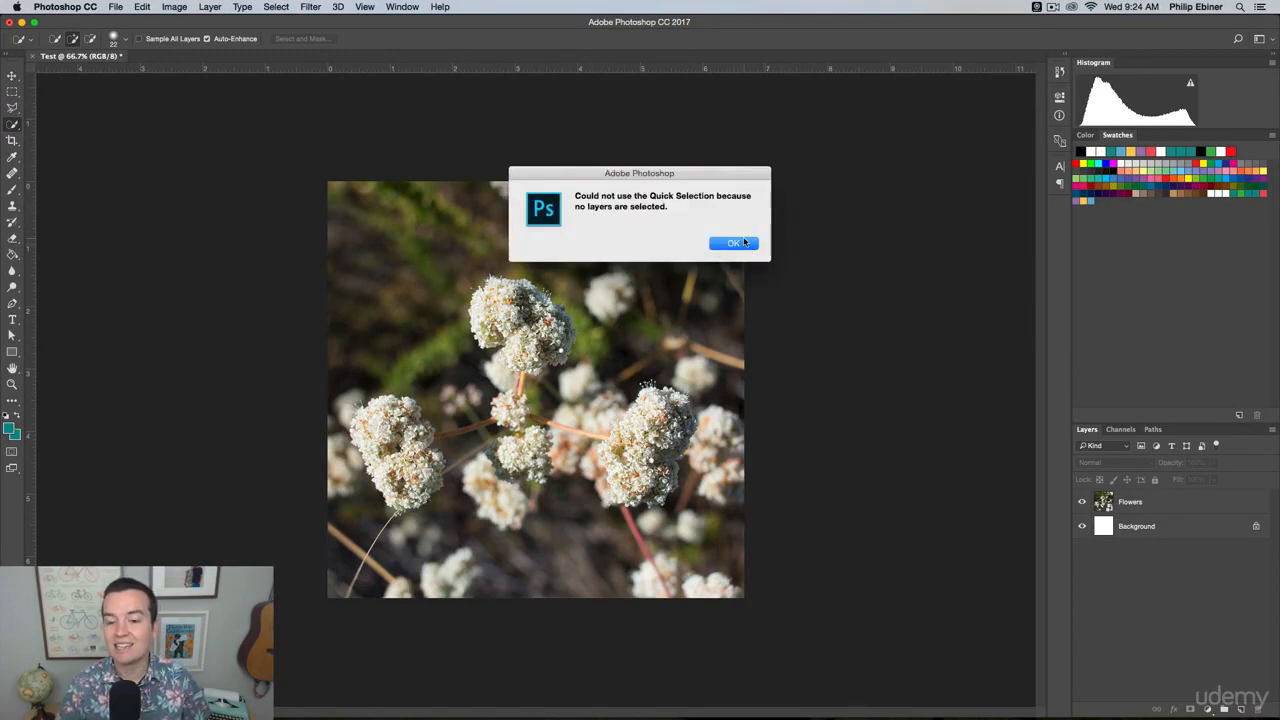
left_click(734, 243)
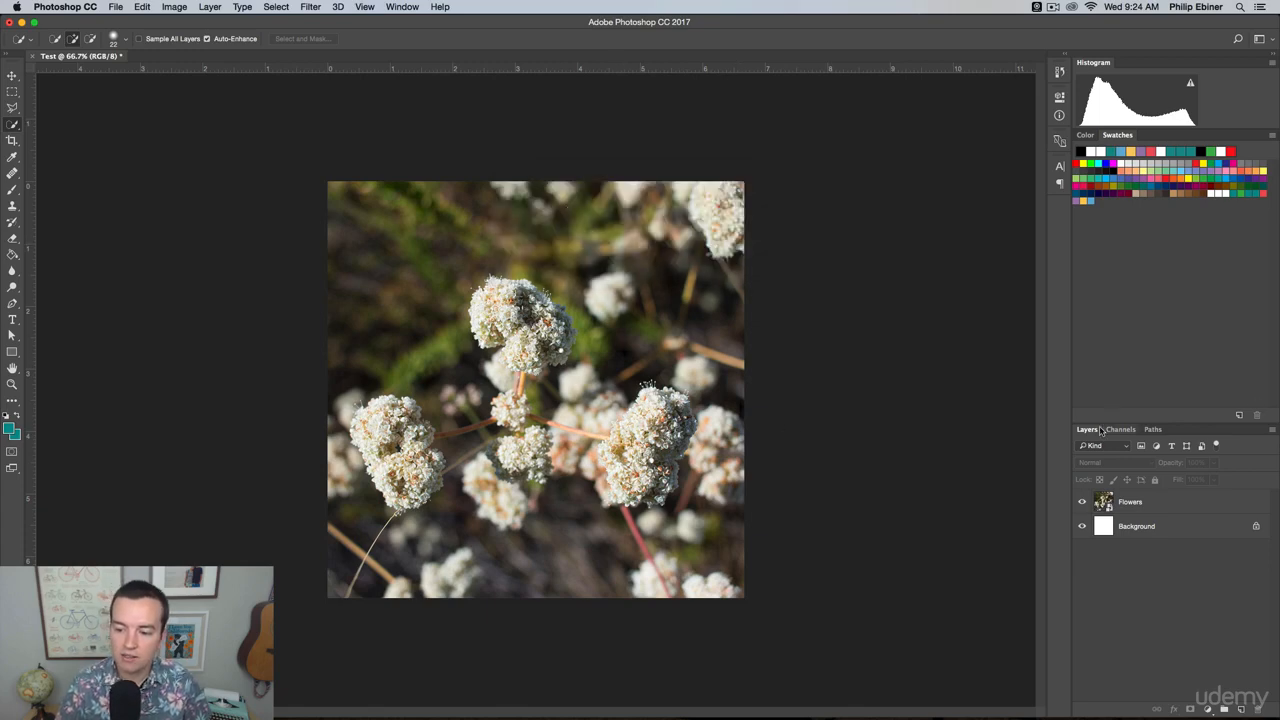
left_click(1181, 510)
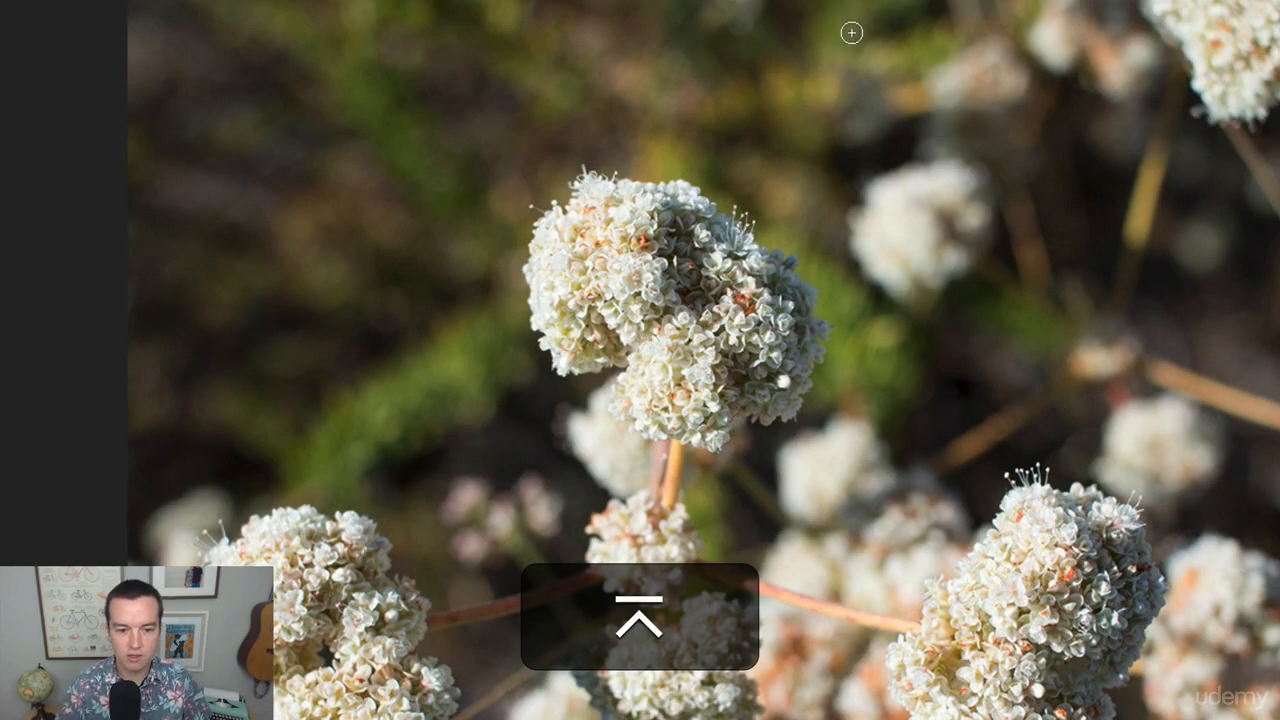
mouse_move(659, 229)
left_mouse_down()
mouse_move(619, 204)
mouse_move(570, 268)
mouse_move(662, 327)
mouse_move(684, 366)
mouse_move(668, 414)
mouse_move(692, 422)
mouse_move(775, 330)
mouse_move(760, 265)
mouse_move(710, 243)
mouse_move(794, 272)
mouse_move(794, 380)
mouse_move(693, 366)
left_mouse_up()
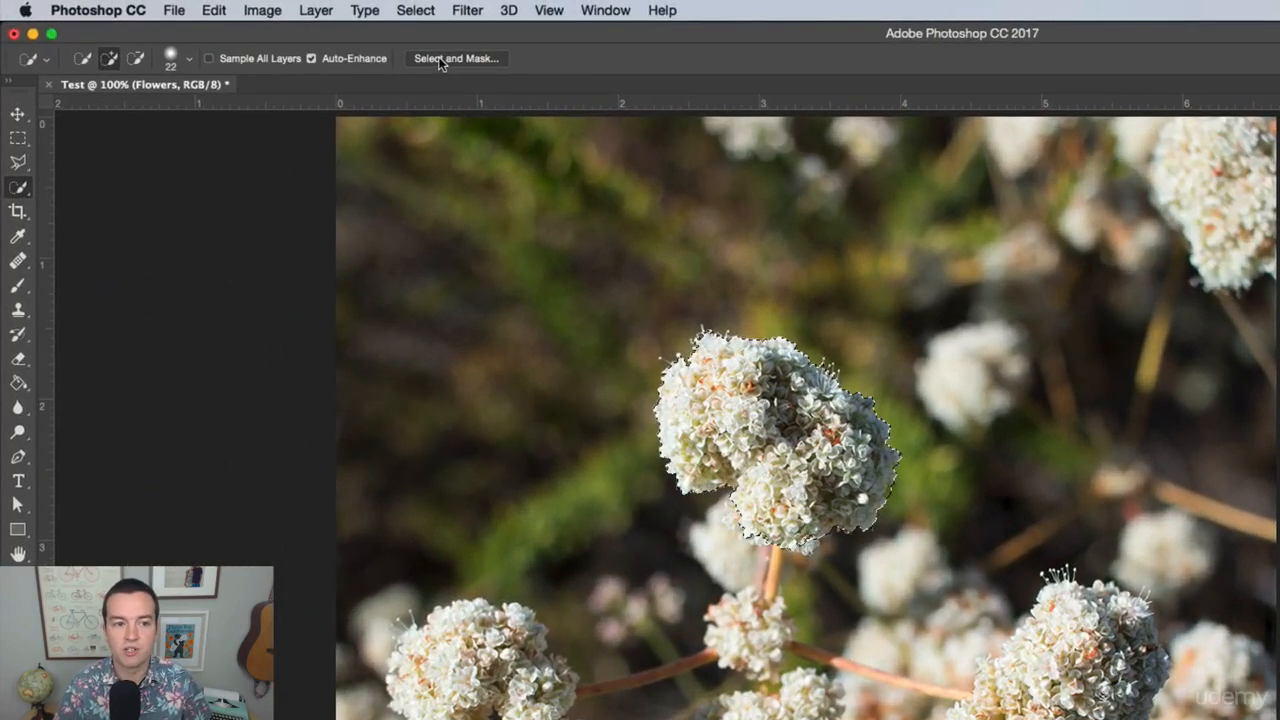
Refine the flower selection in Select and Mask with Smooth 21, Feather 2.3 px, Smart Radius on and Radius 9 px, and accept it.
left_click(448, 57)
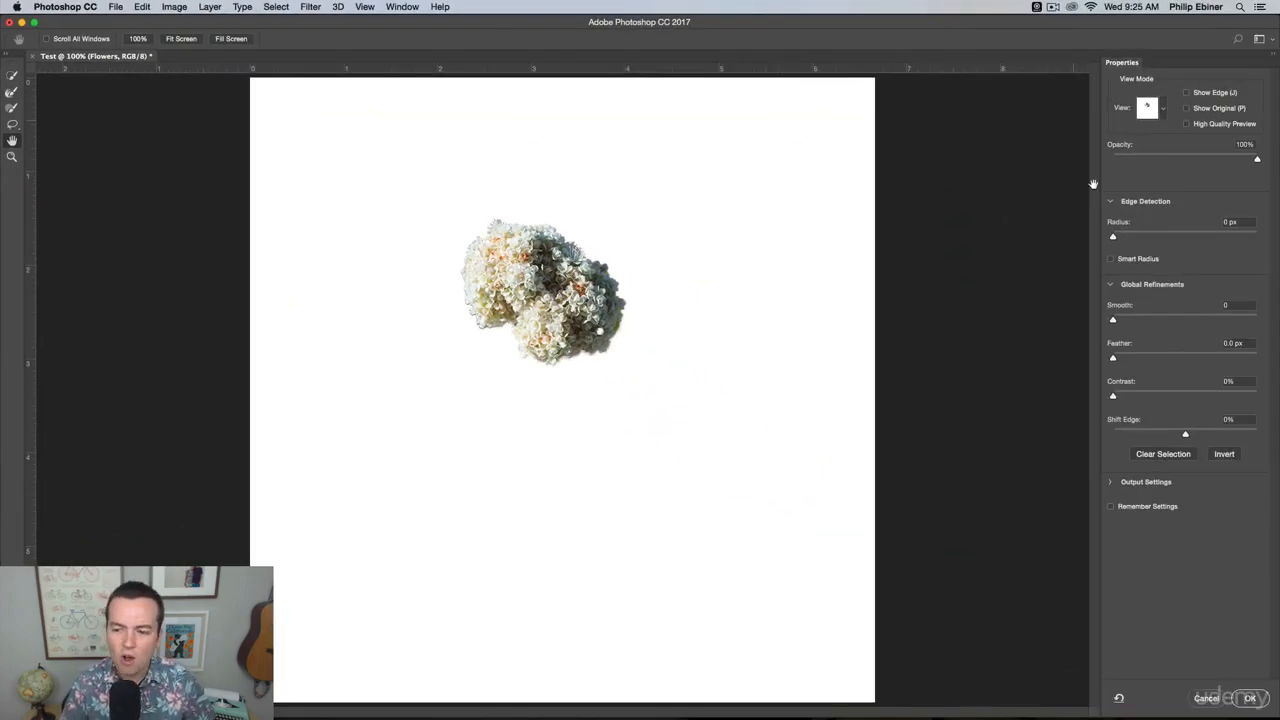
left_click(1144, 318)
left_click(1132, 357)
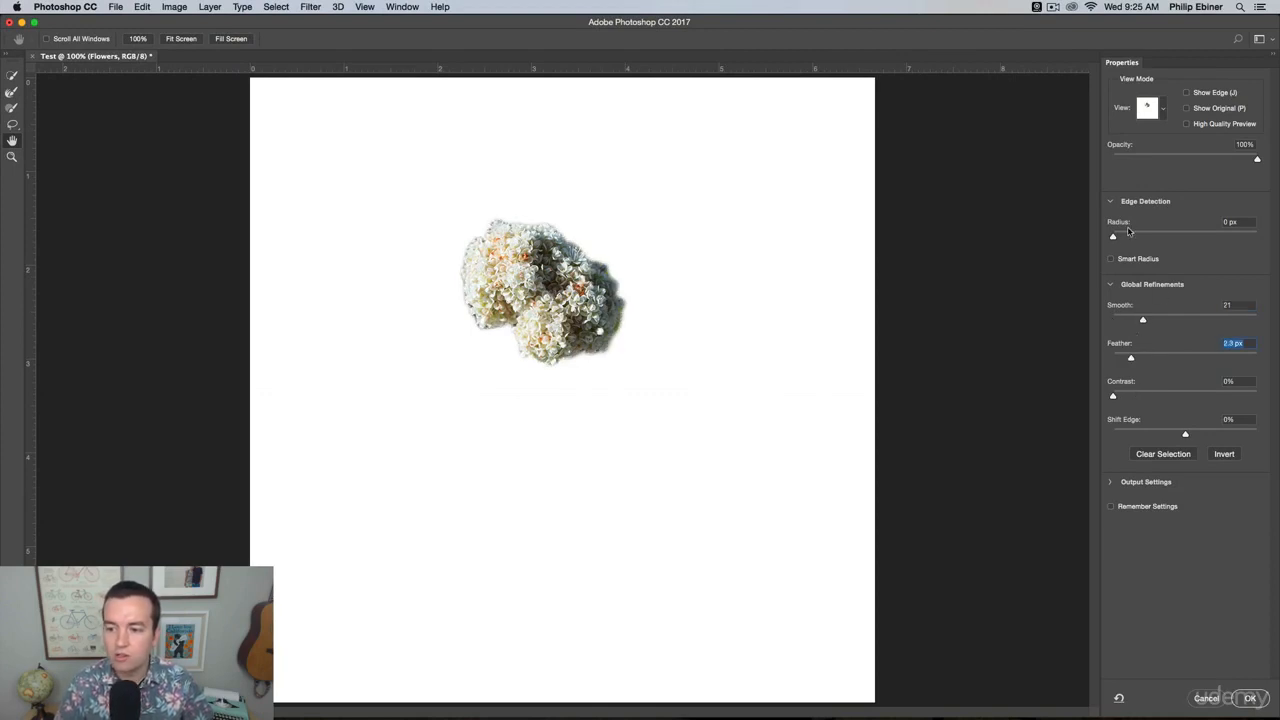
left_click(1111, 259)
left_click(1155, 235)
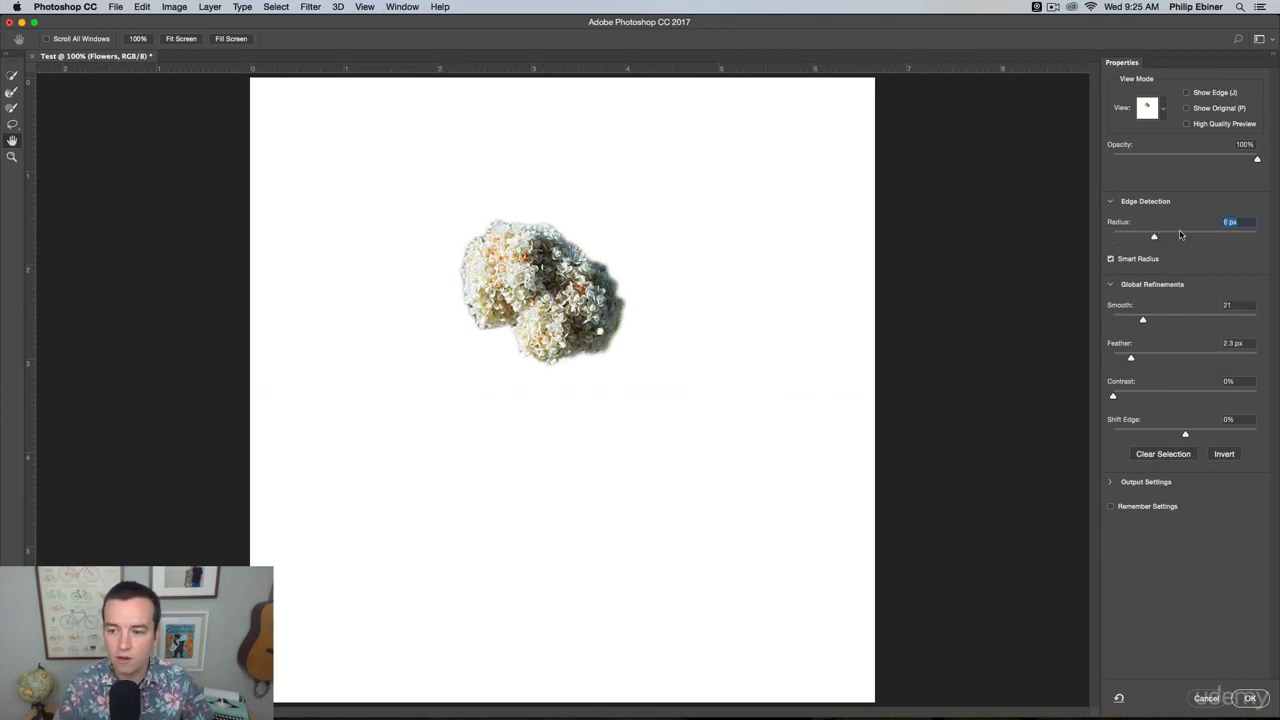
left_click(1180, 235)
left_click(1166, 235)
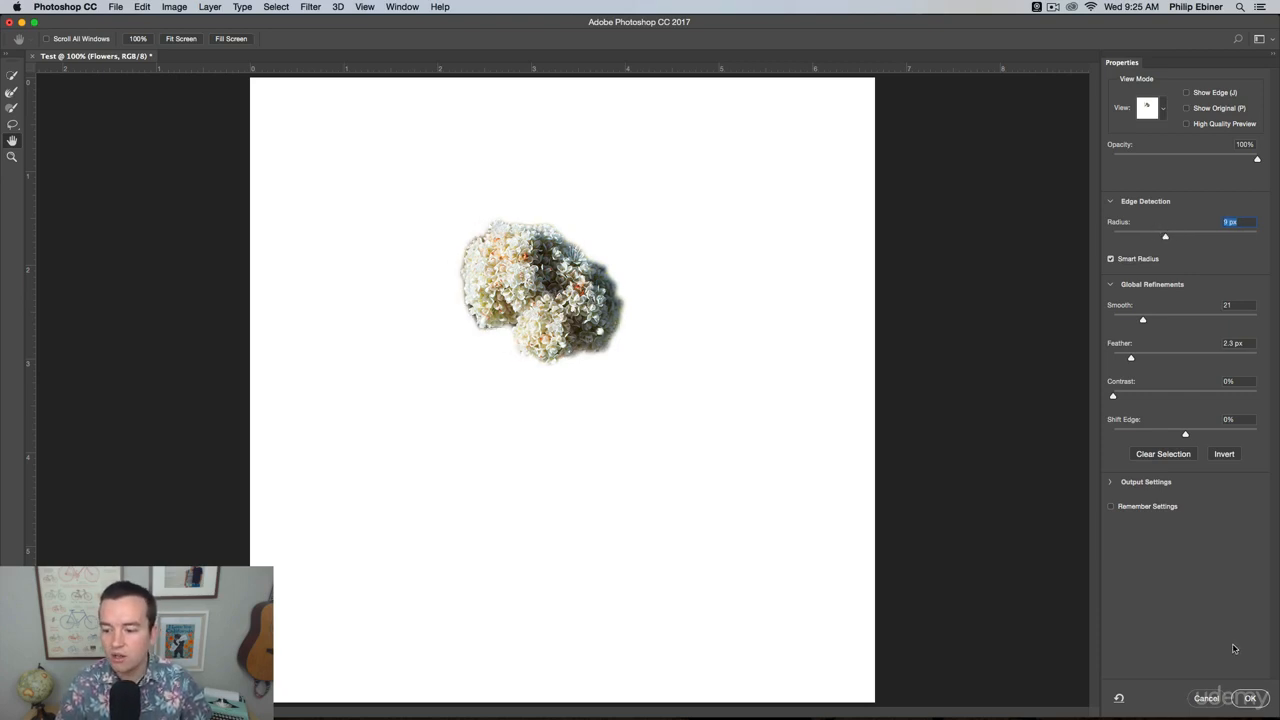
left_click(1249, 699)
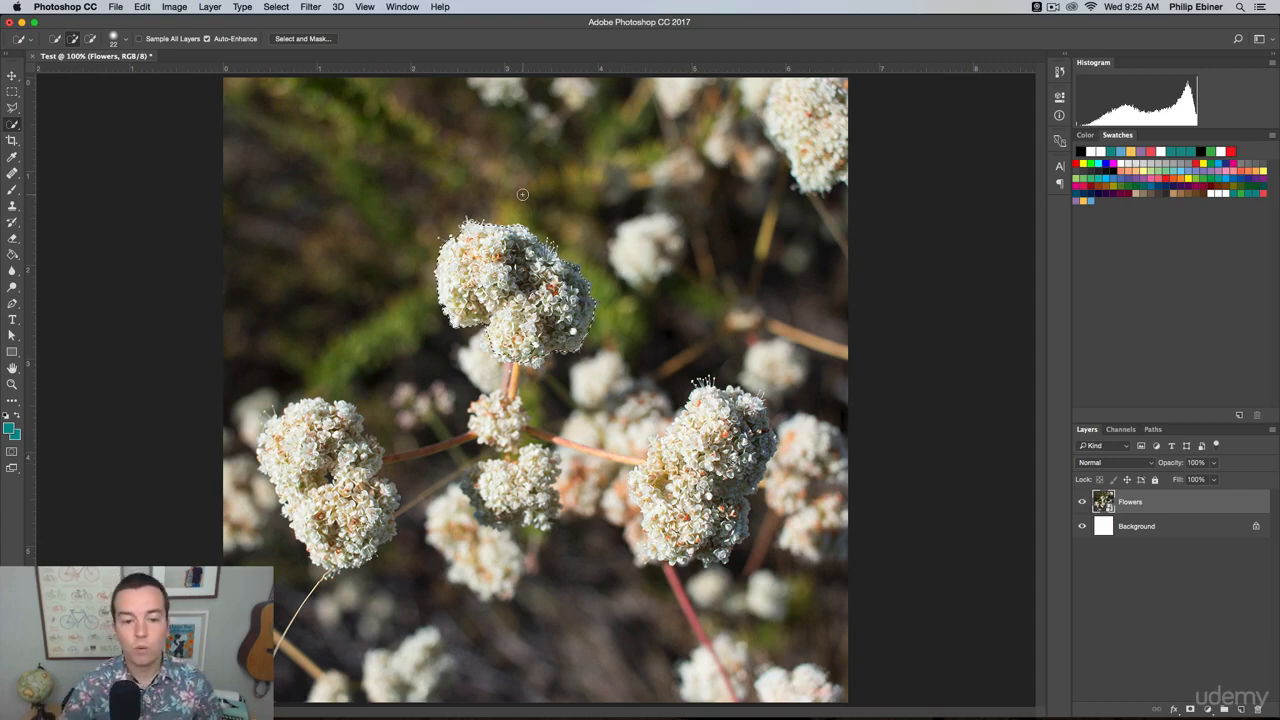
Switch to the Move tool, copy the selected flower cluster and paste it as a new layer.
left_click(12, 76)
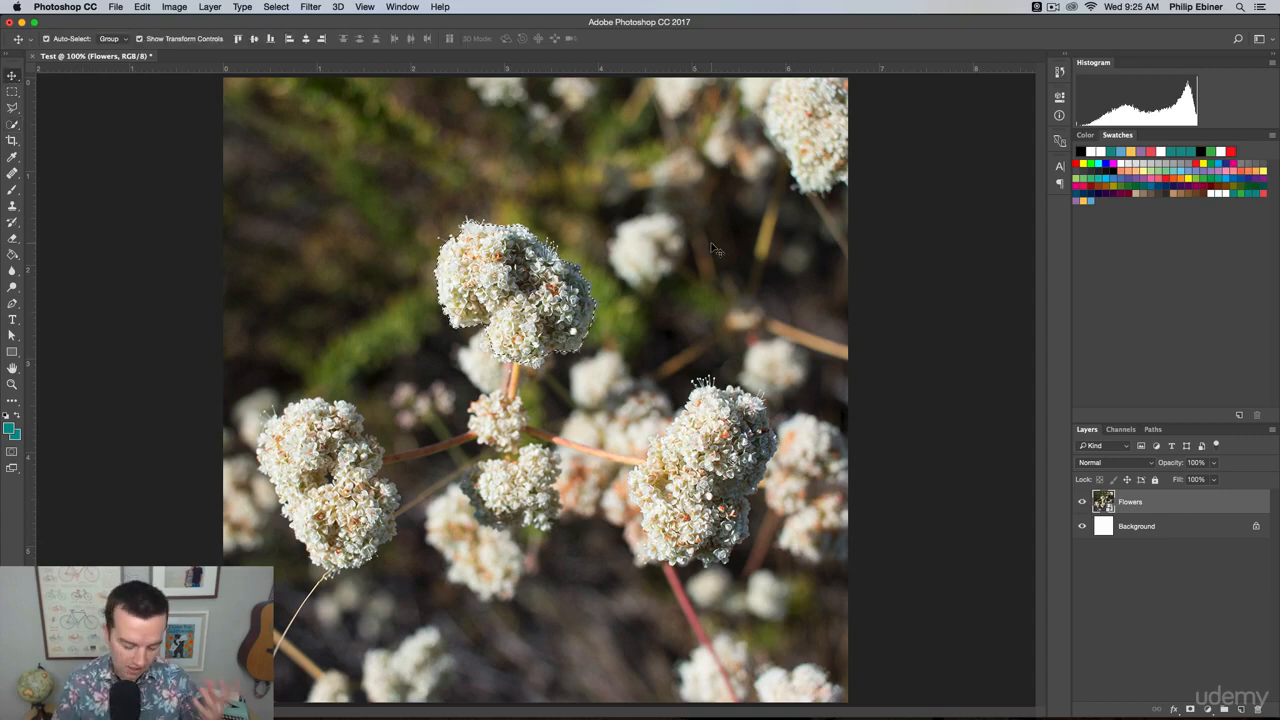
key("super+c")
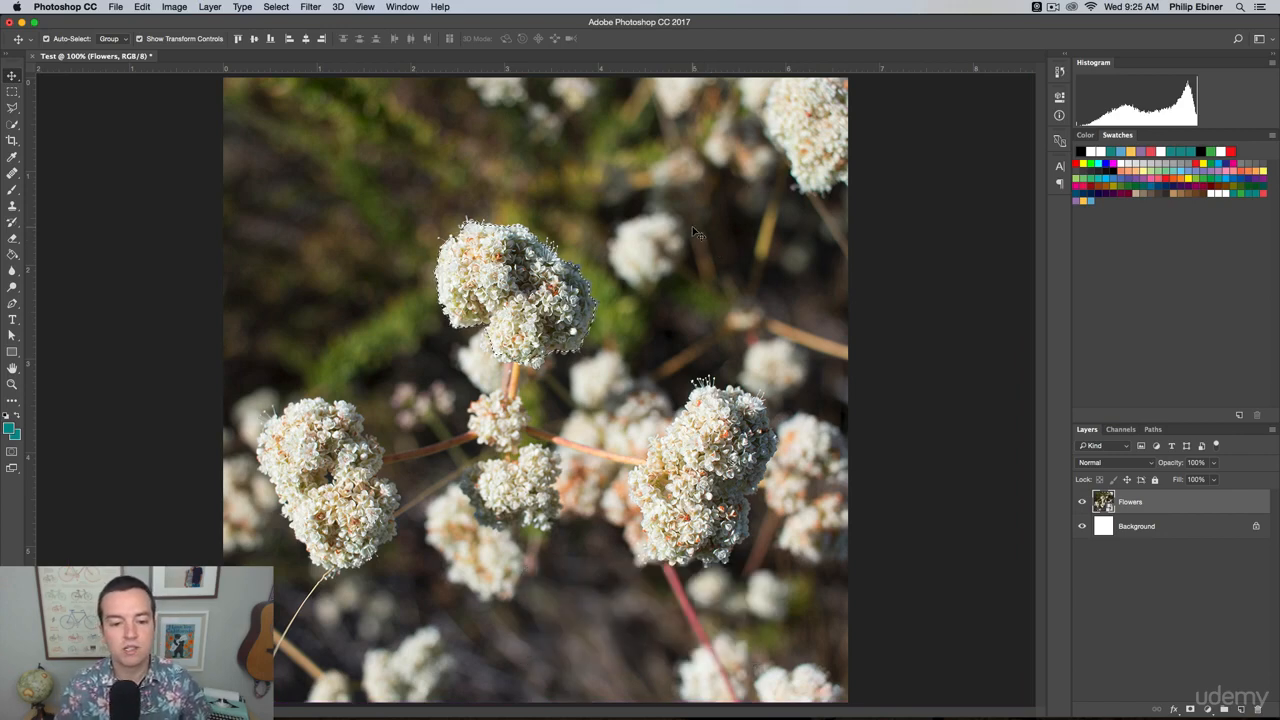
key("super+v")
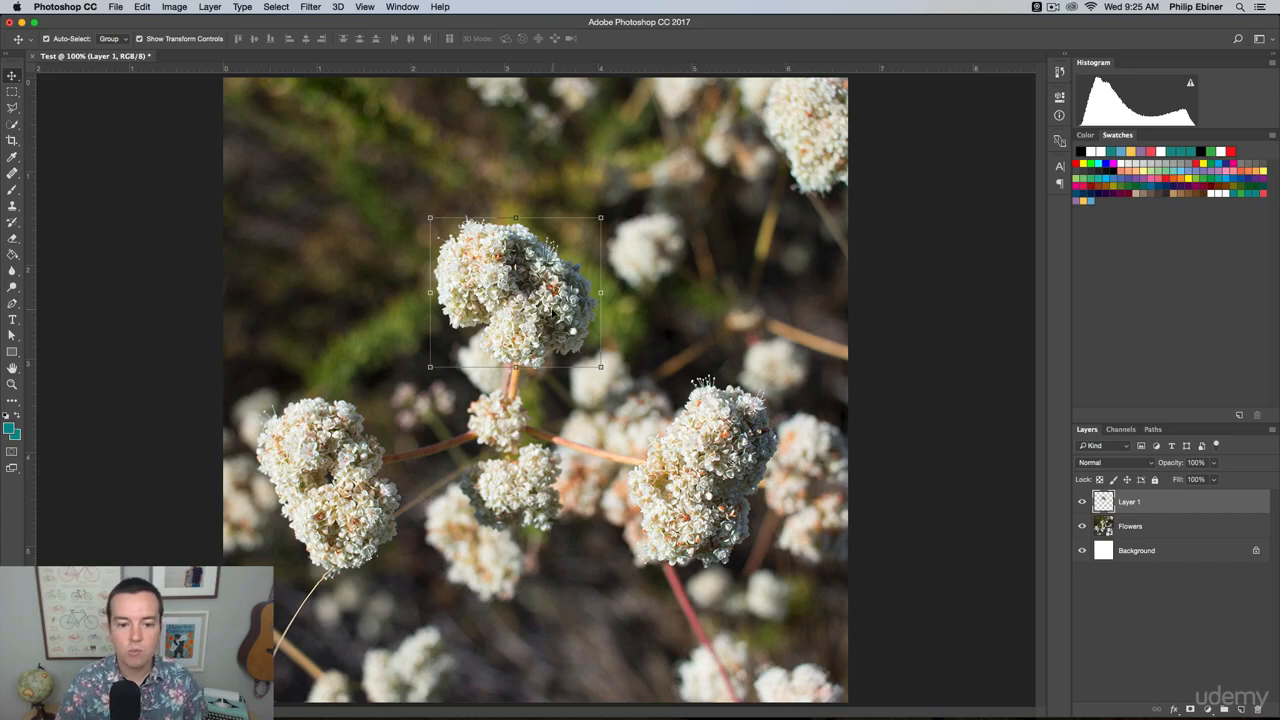
Move the pasted flower copy around the photo, ending just above the lower-left cluster, and delete its layer.
left_click_drag(550, 300, 379, 322)
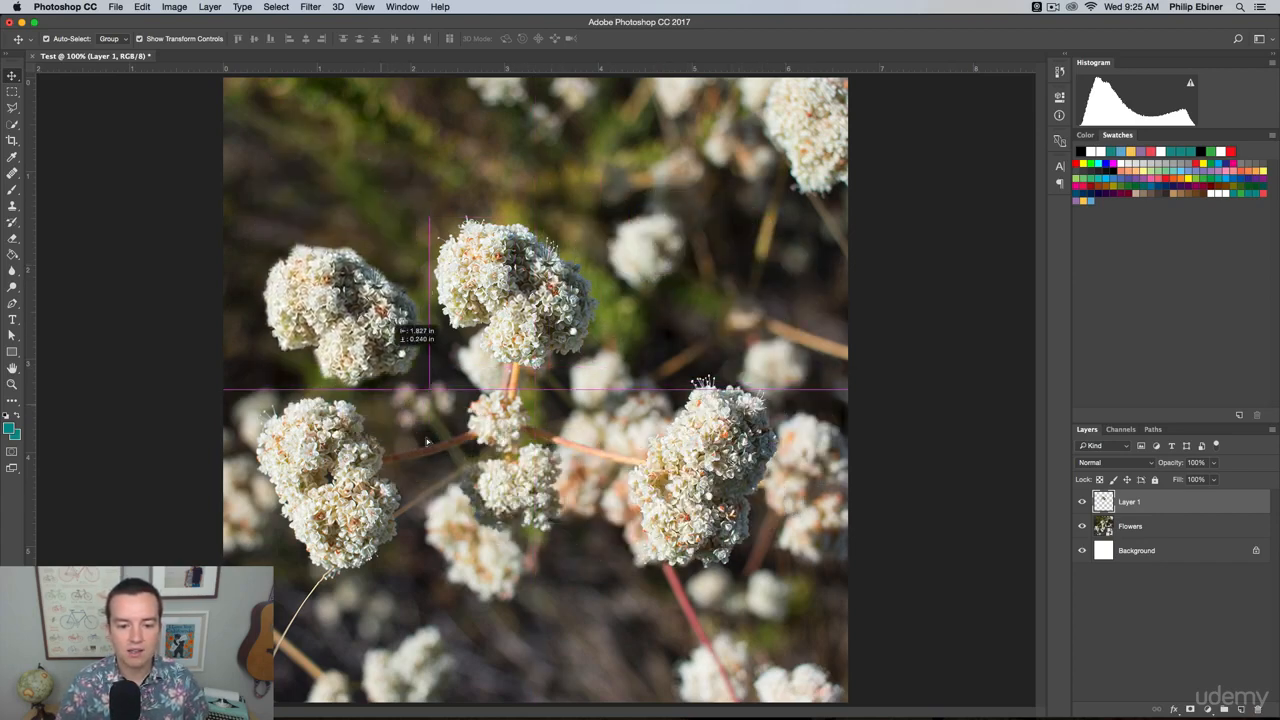
left_click_drag(428, 441, 667, 566)
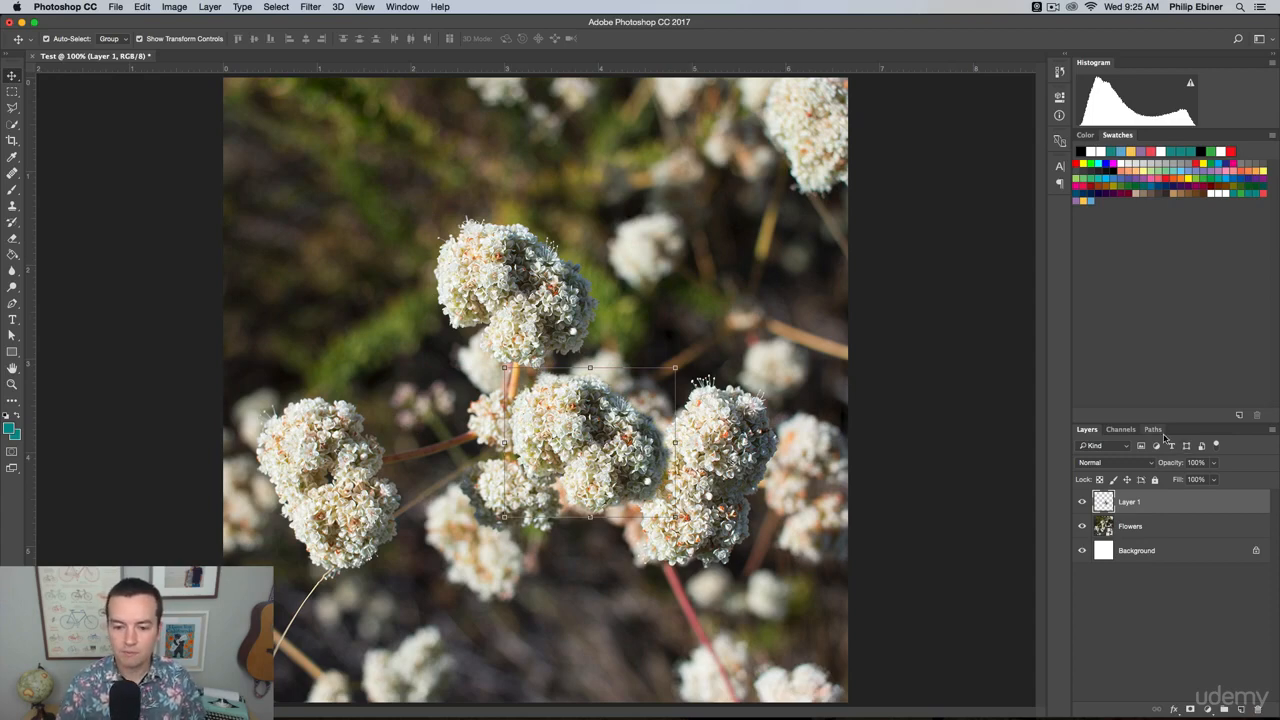
left_click_drag(1153, 524, 1132, 500)
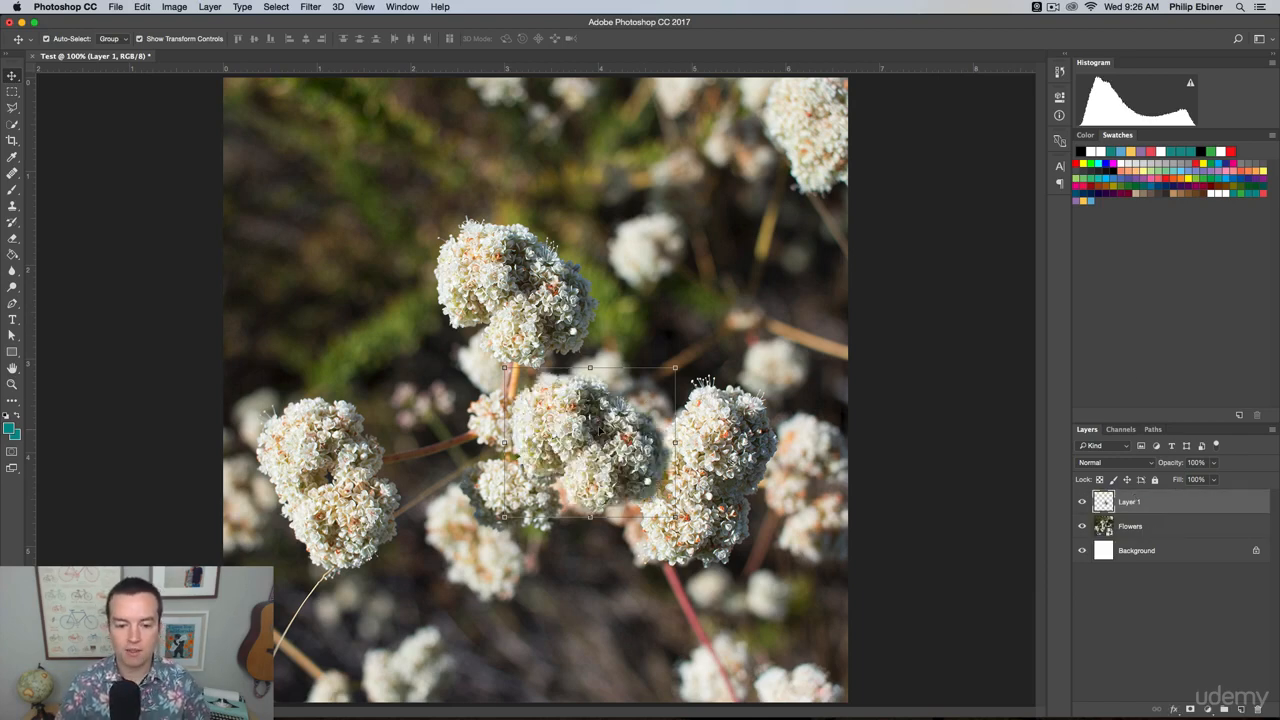
left_click_drag(602, 430, 361, 308)
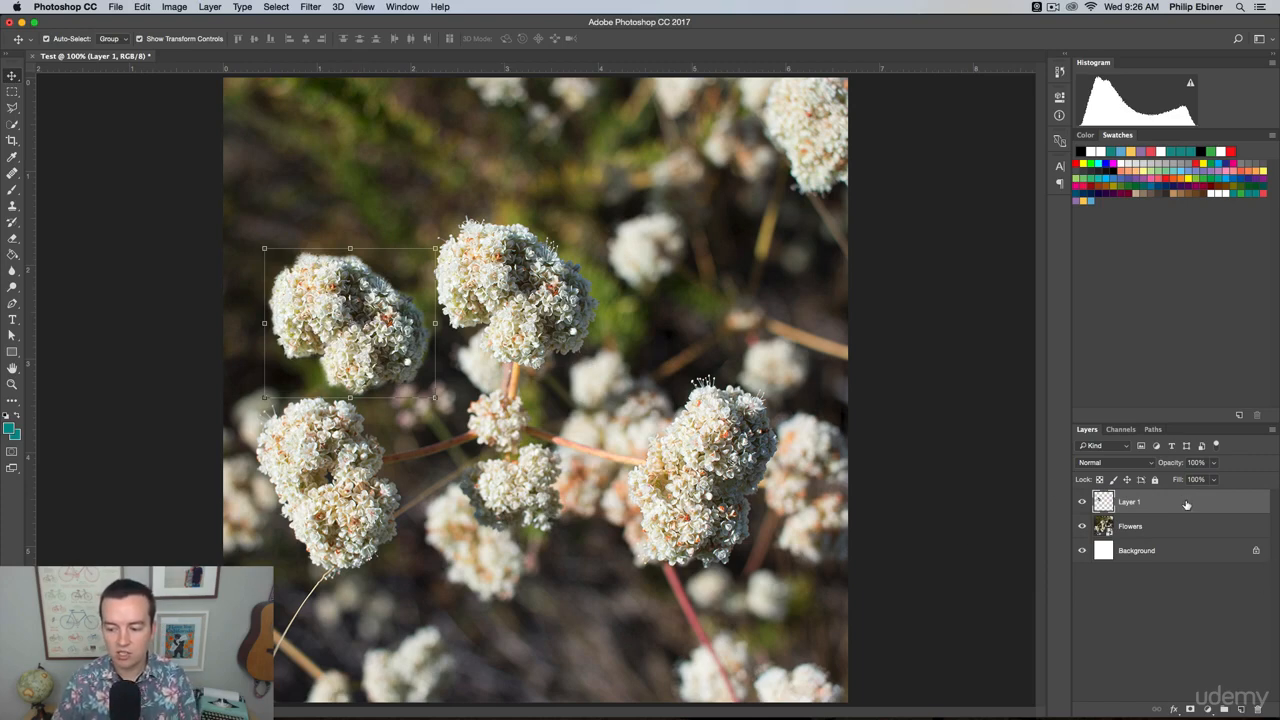
left_click(1258, 710)
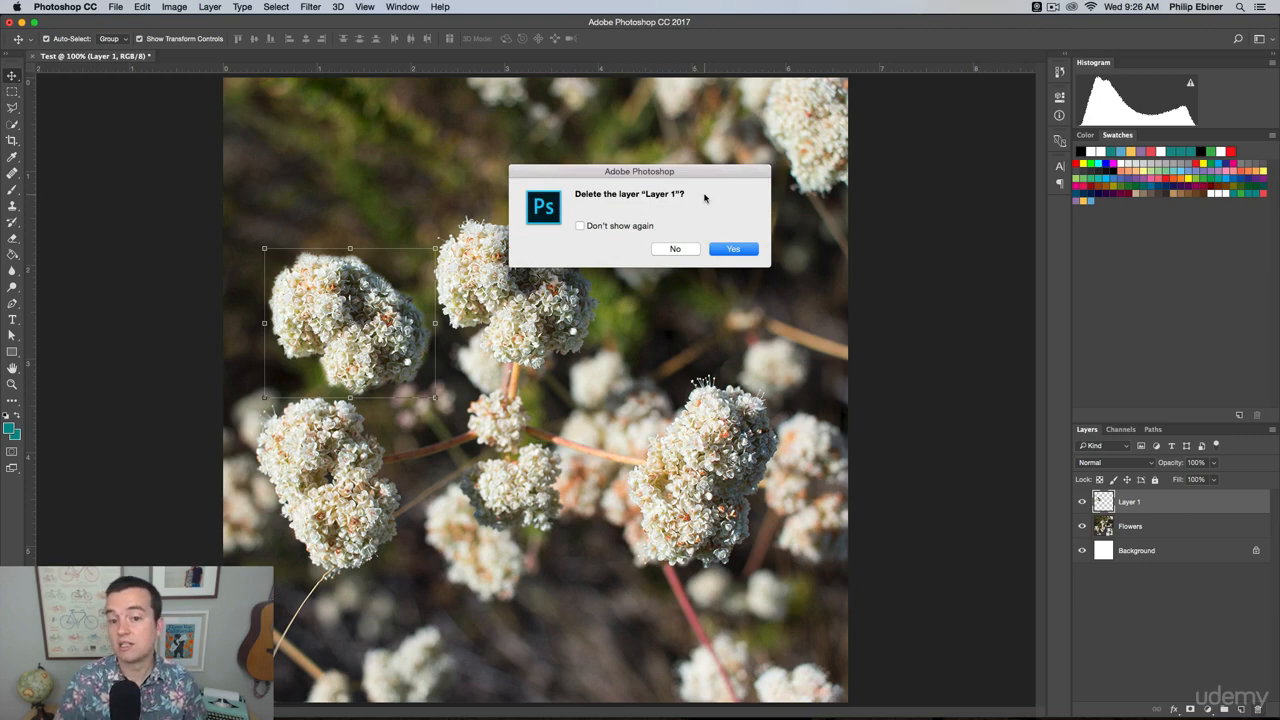
left_click(739, 251)
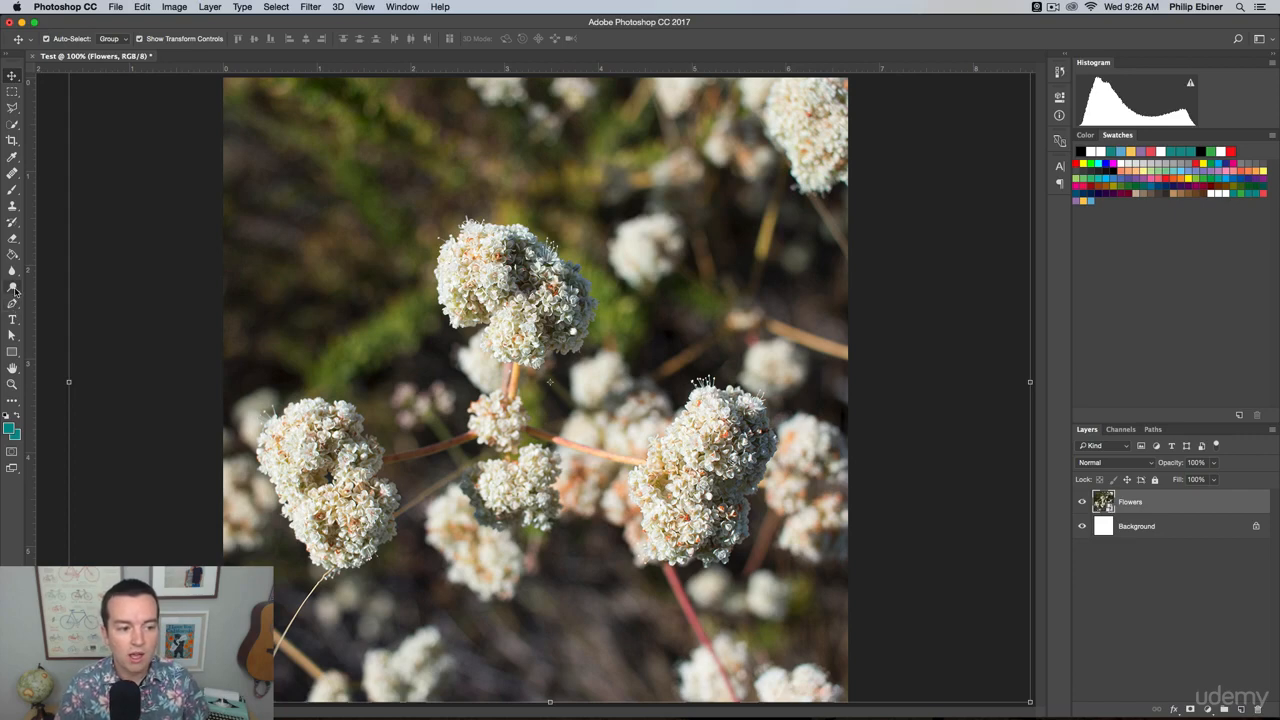
Switch to the Dodge tool and rasterize the Flowers smart object so its pixels can be edited.
left_click(13, 288)
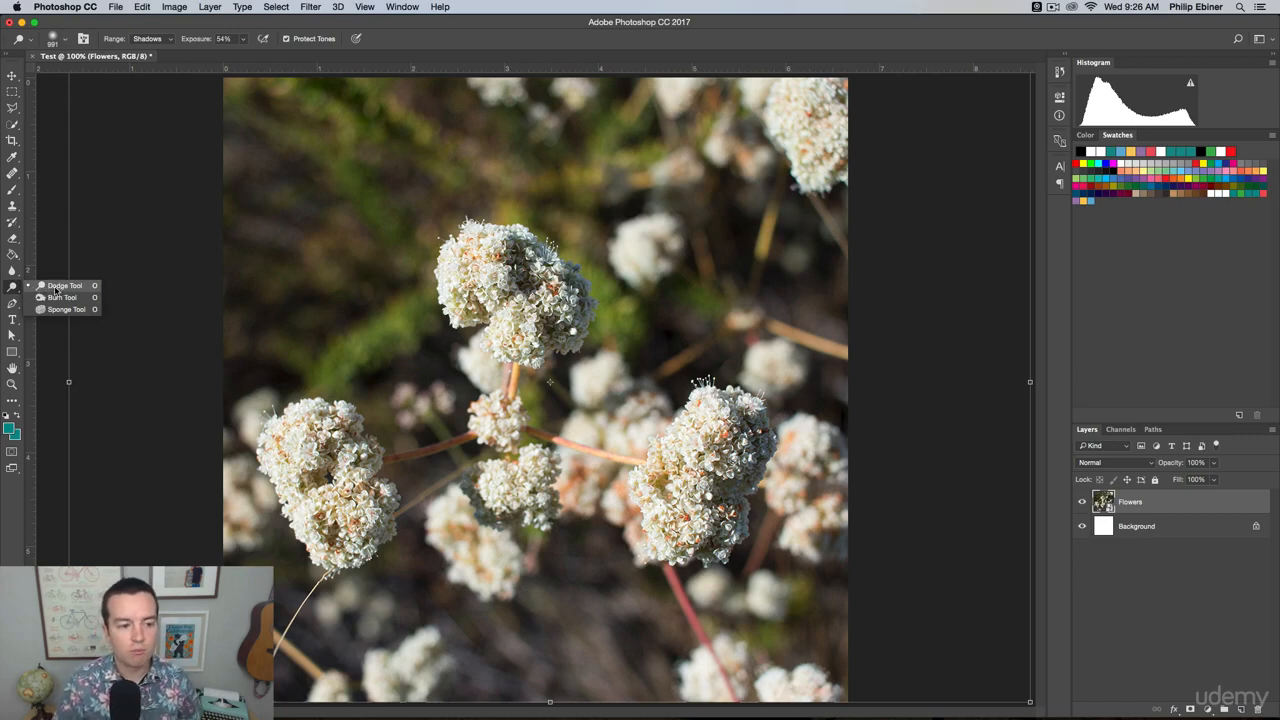
left_click(58, 288)
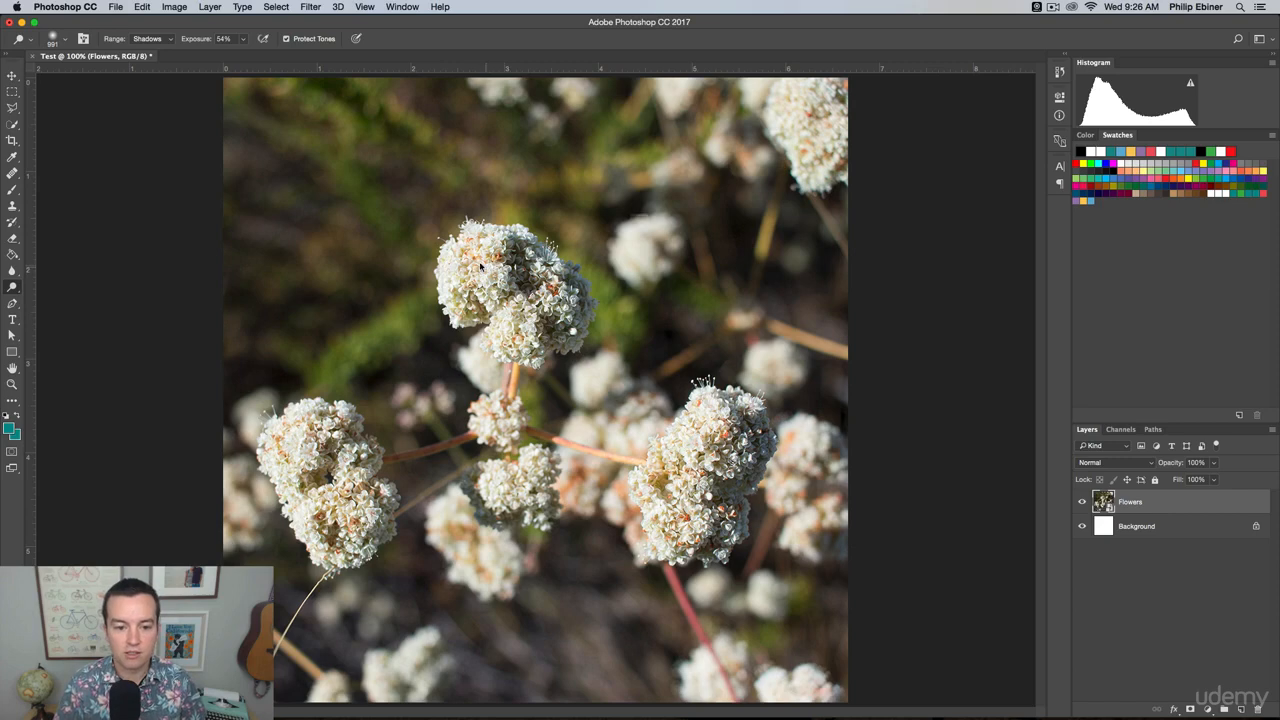
left_click(465, 294)
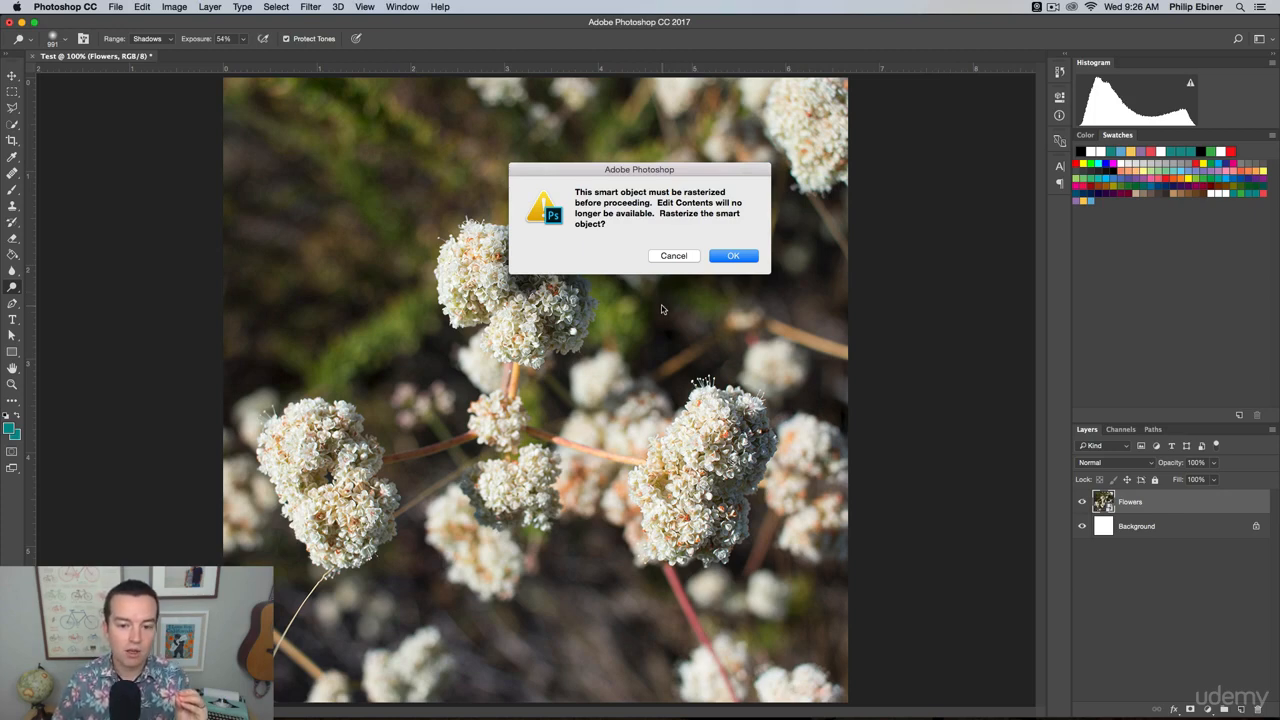
left_click(733, 257)
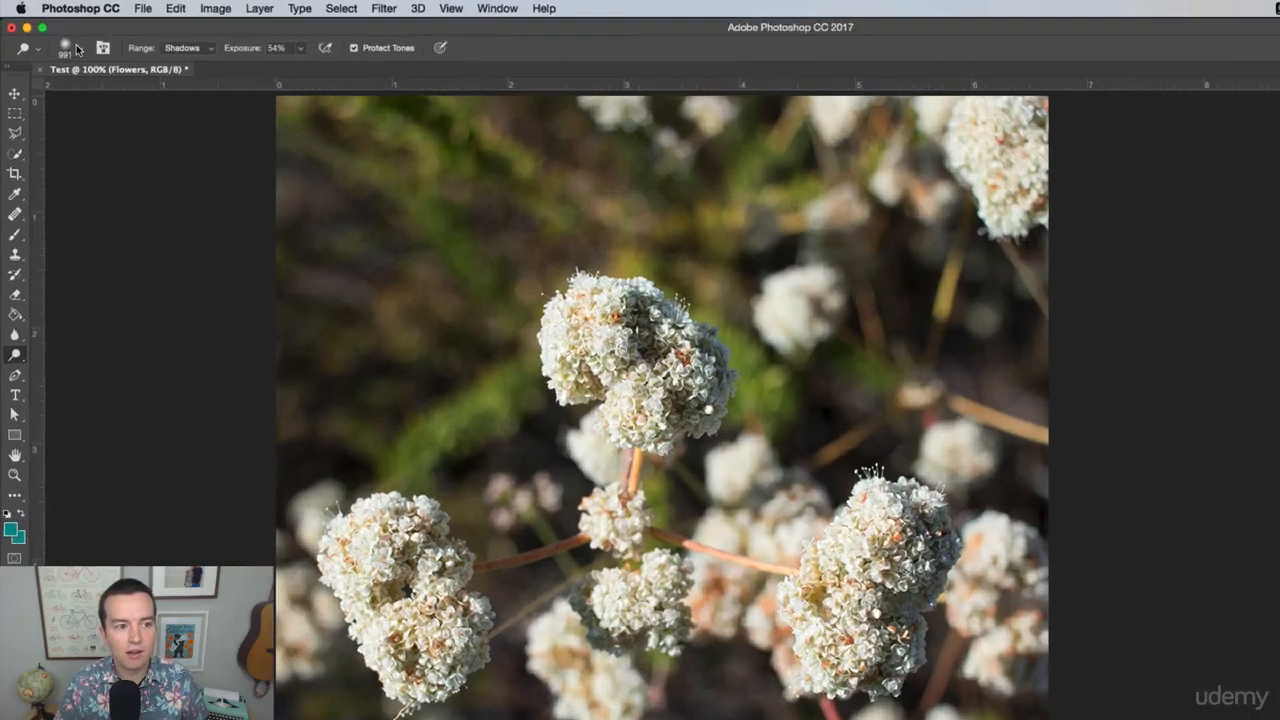
Try dodging the Shadows of the upper central flower cluster with a 49 px brush, and undo the strokes.
left_click(61, 38)
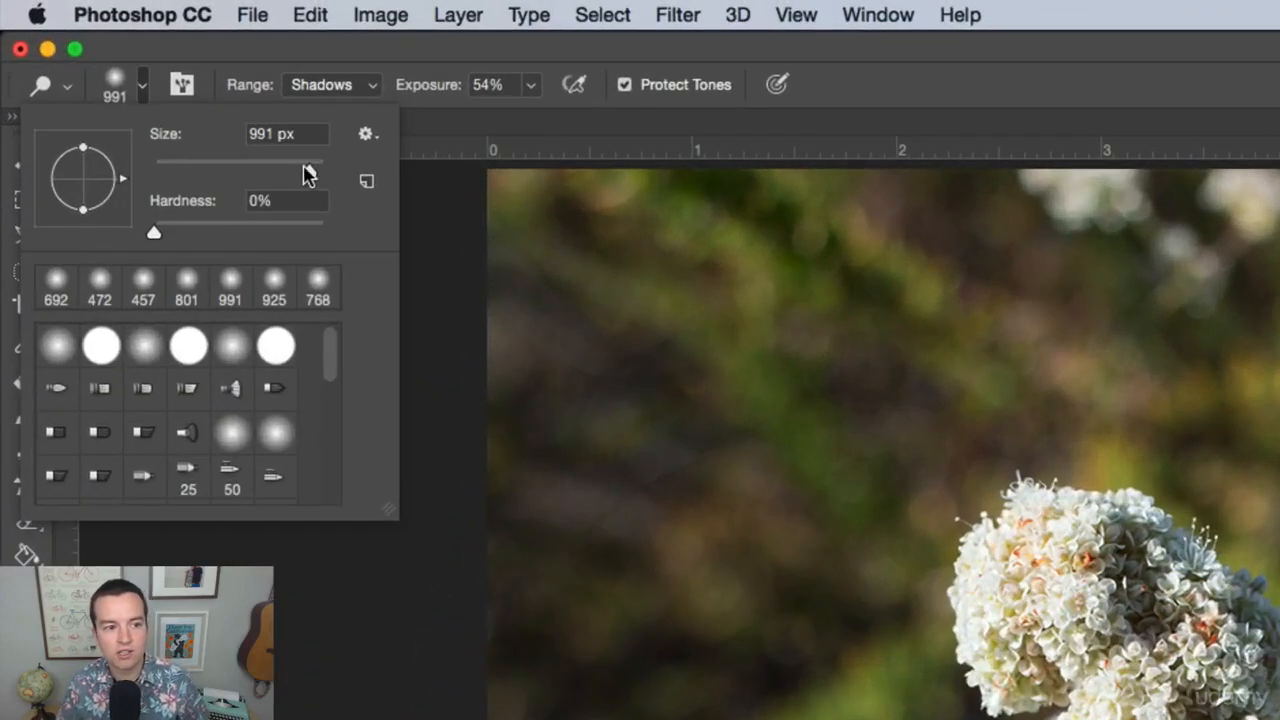
left_click_drag(140, 78, 93, 79)
left_click_drag(205, 175, 194, 172)
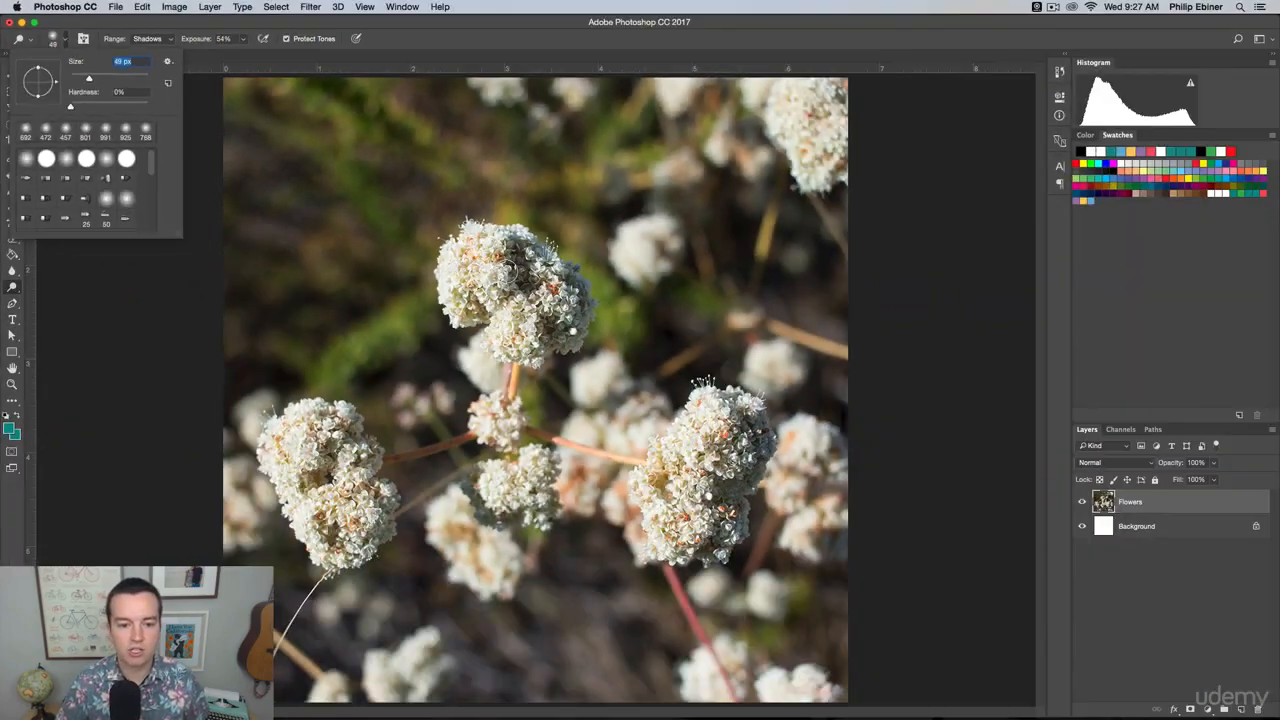
left_click(1053, 568)
mouse_move(498, 253)
left_mouse_down()
mouse_move(519, 222)
mouse_move(523, 347)
mouse_move(493, 287)
mouse_move(576, 239)
mouse_move(618, 302)
mouse_move(668, 222)
mouse_move(729, 259)
mouse_move(738, 327)
mouse_move(666, 312)
mouse_move(677, 249)
mouse_move(661, 157)
mouse_move(639, 136)
mouse_move(635, 269)
mouse_move(604, 177)
mouse_move(623, 335)
mouse_move(282, 243)
mouse_move(522, 162)
mouse_move(555, 229)
mouse_move(496, 251)
left_mouse_up()
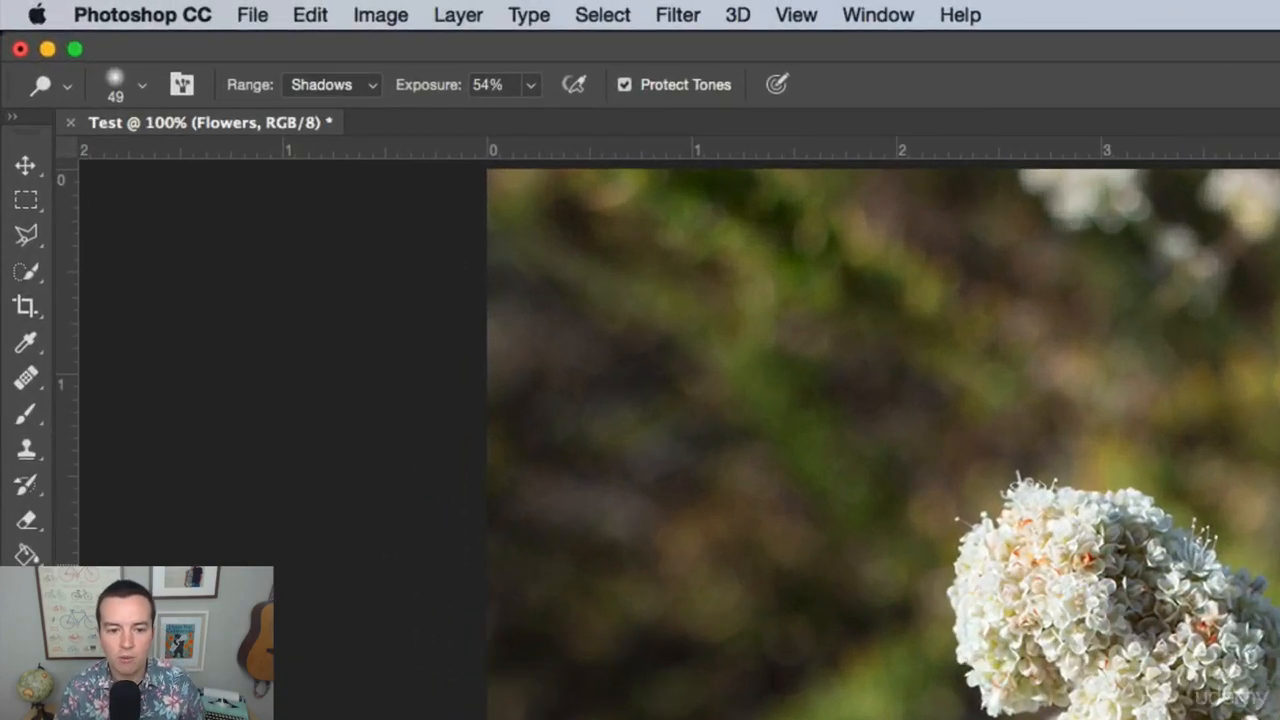
key("super+z")
Try dodging the upper flowers and background with Exposure at 100% and Range set to Highlights.
left_click(529, 85)
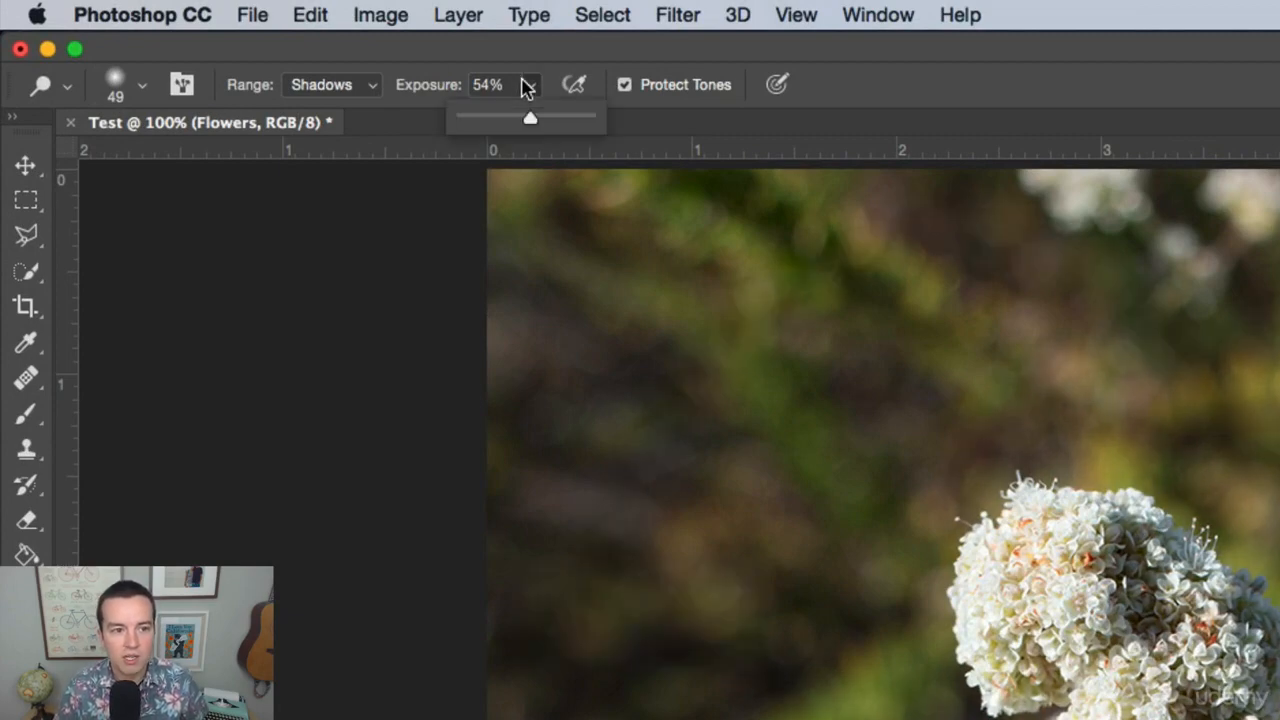
left_click_drag(530, 118, 700, 134)
left_click(357, 85)
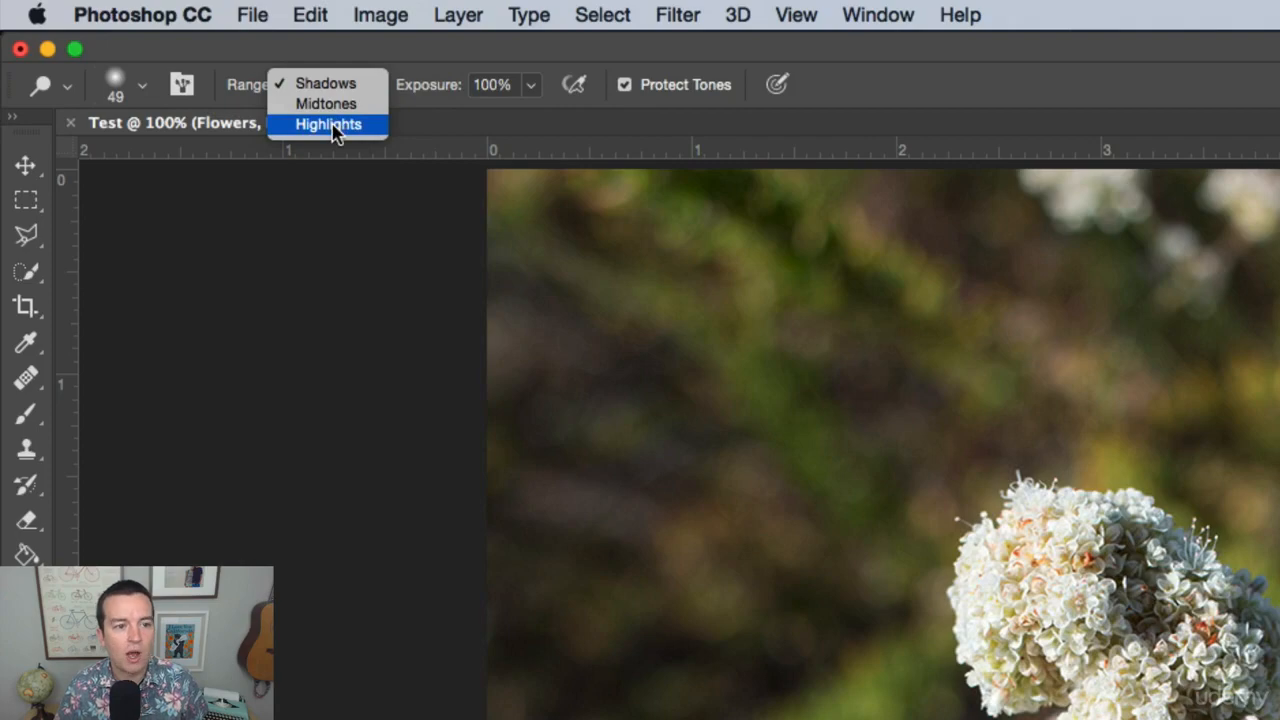
left_click(333, 130)
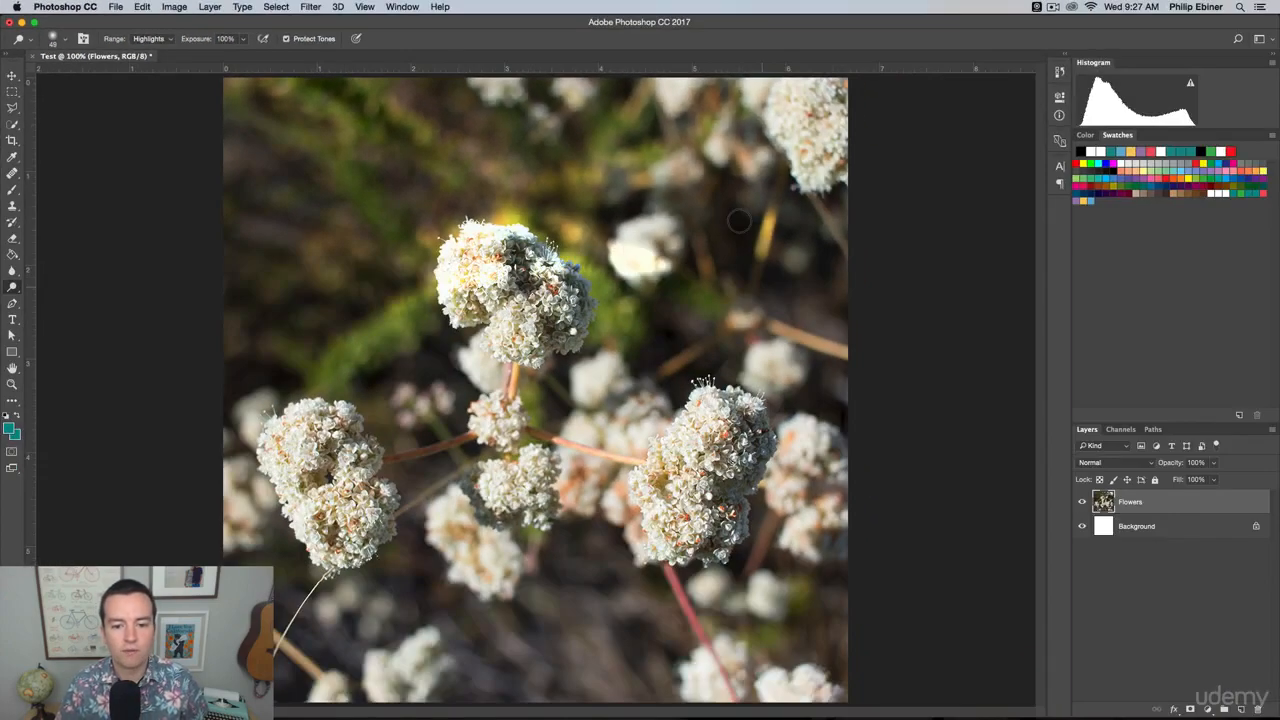
mouse_move(739, 221)
left_mouse_down()
mouse_move(266, 168)
mouse_move(327, 171)
mouse_move(835, 300)
mouse_move(601, 348)
mouse_move(366, 329)
mouse_move(485, 373)
mouse_move(696, 418)
mouse_move(694, 473)
mouse_move(386, 297)
mouse_move(524, 191)
mouse_move(416, 306)
mouse_move(375, 236)
mouse_move(546, 187)
mouse_move(588, 251)
mouse_move(507, 306)
mouse_move(526, 205)
mouse_move(516, 232)
mouse_move(631, 259)
mouse_move(428, 234)
mouse_move(586, 401)
left_mouse_up()
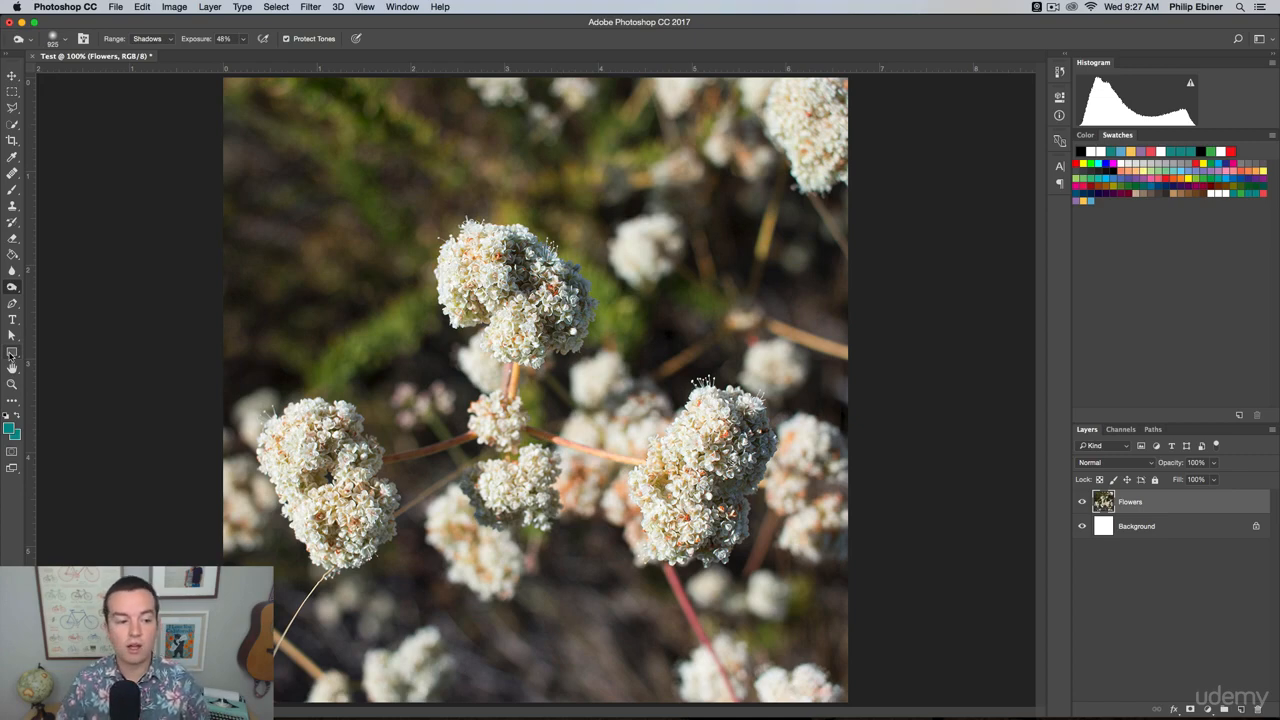
Switch to the Rectangle tool and choose a custom yellow-green fill color of about #c8cb12 for the shape.
left_click(11, 354)
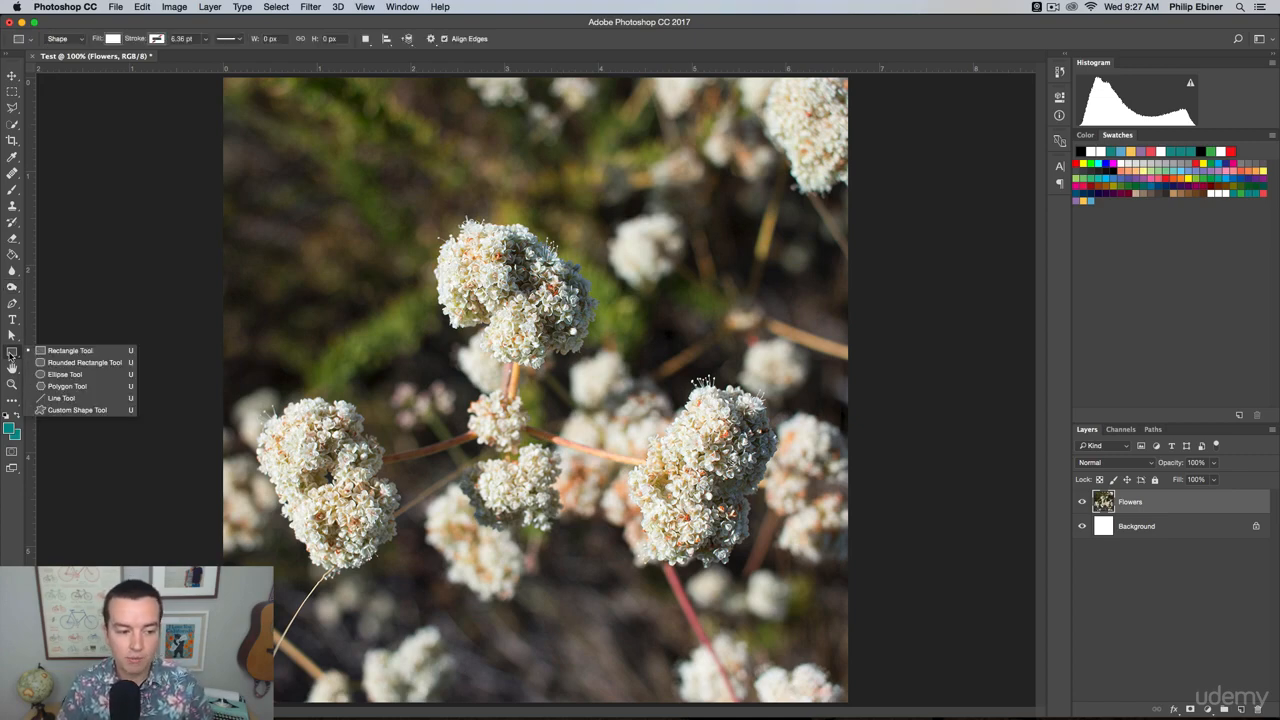
left_click(68, 350)
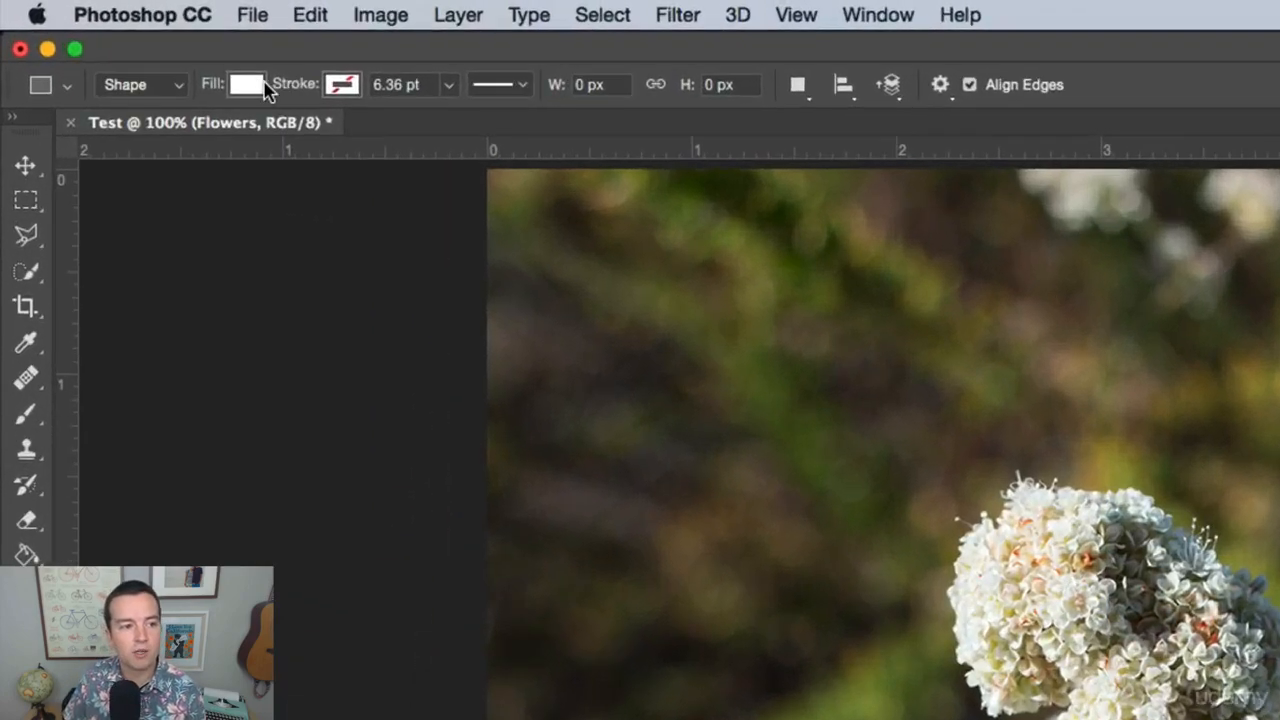
left_click(114, 38)
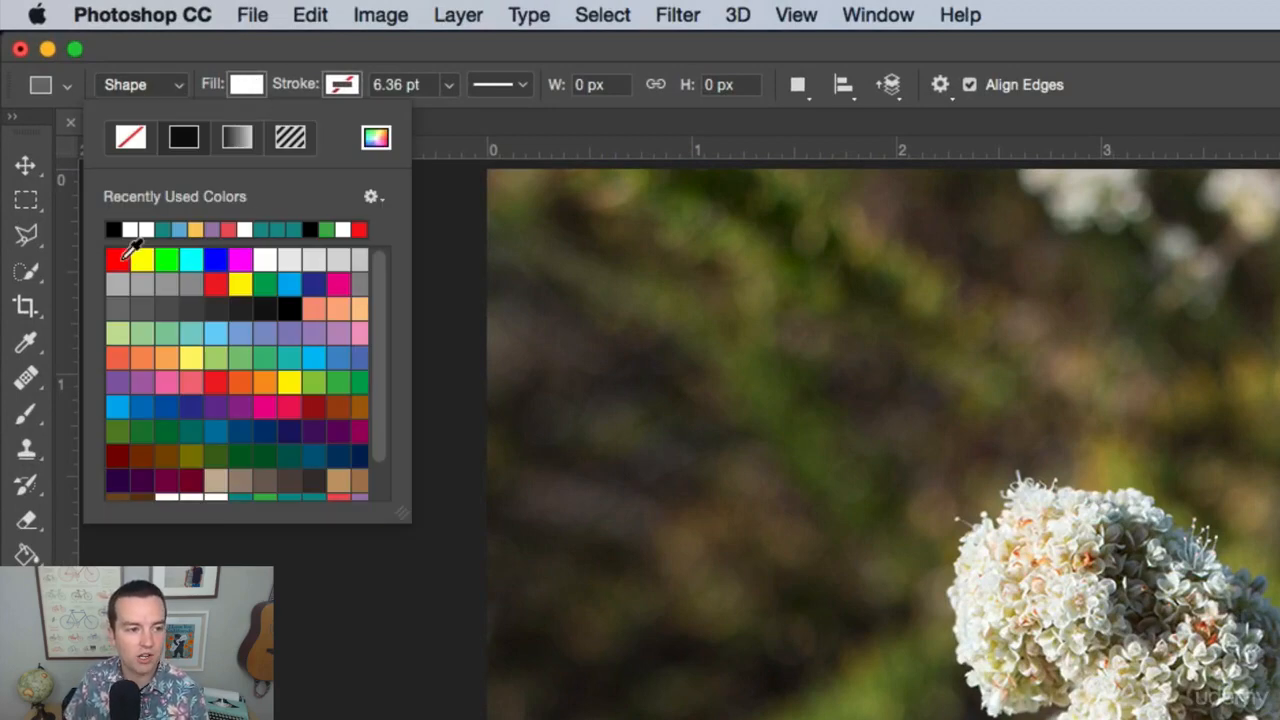
left_click(375, 141)
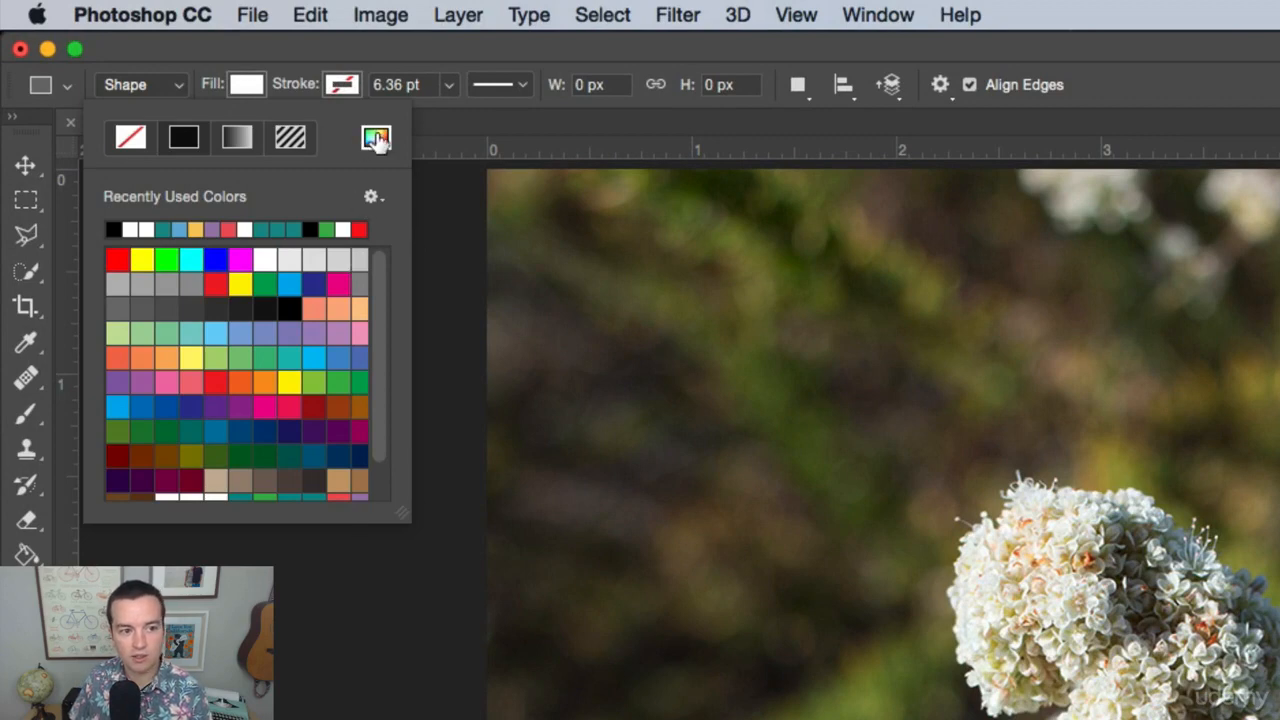
left_click_drag(1033, 98, 881, 324)
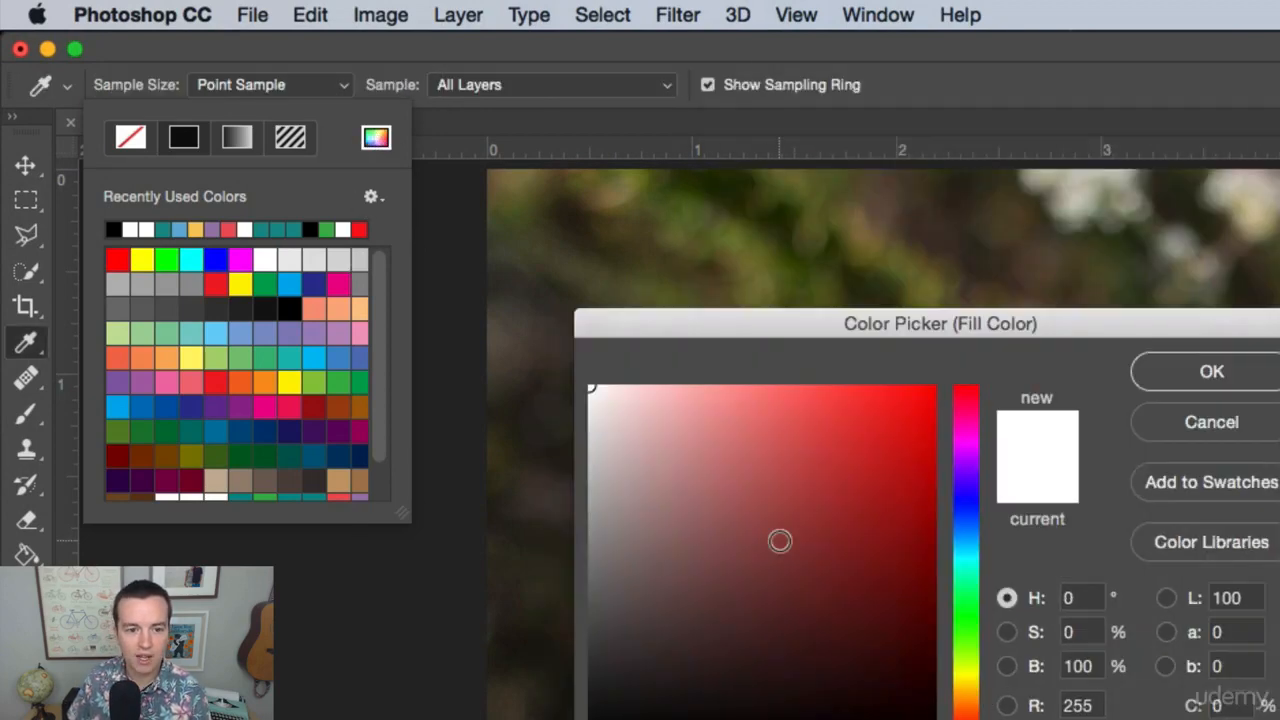
left_click_drag(780, 541, 796, 484)
left_click_drag(662, 404, 759, 341)
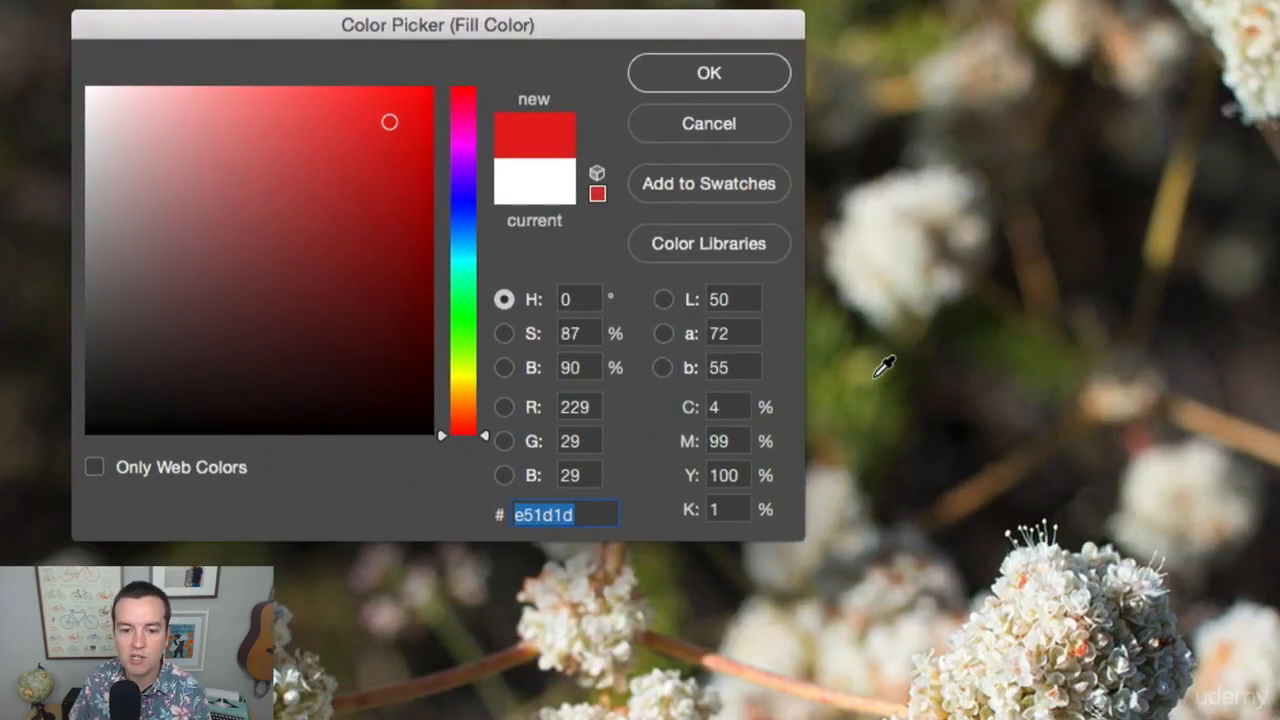
left_click(829, 423)
left_click_drag(354, 197, 403, 157)
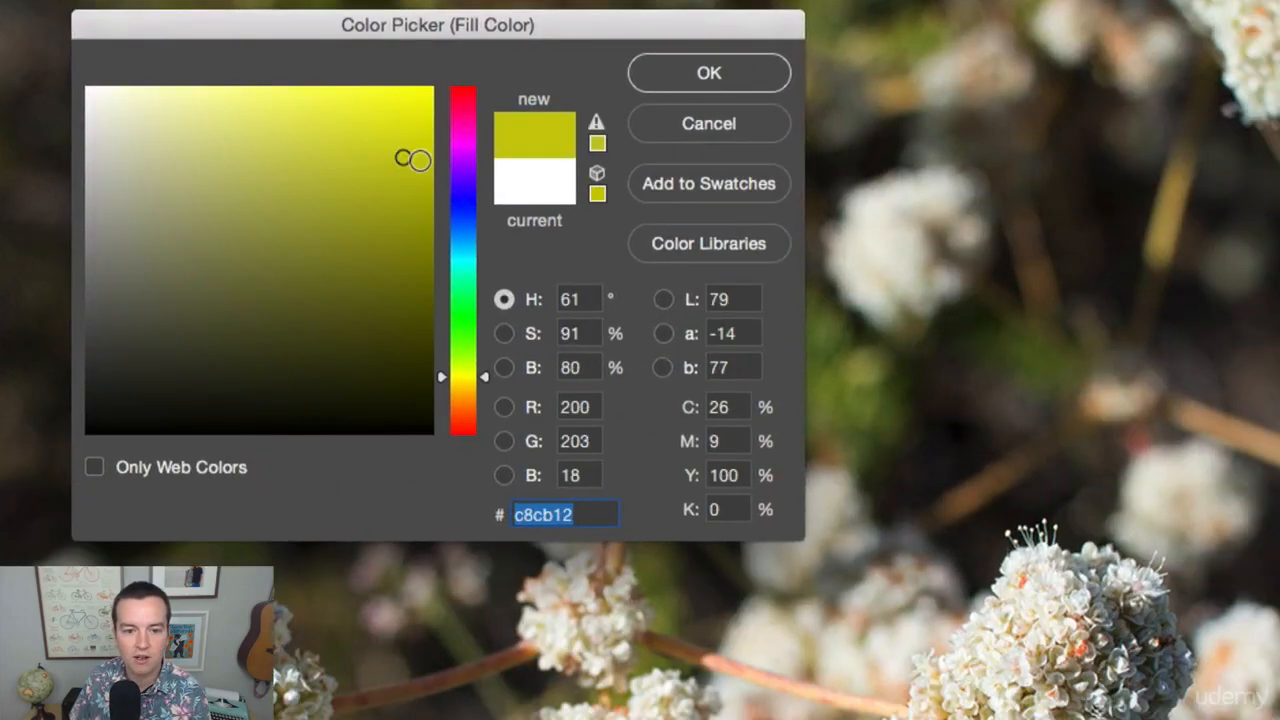
left_click(755, 79)
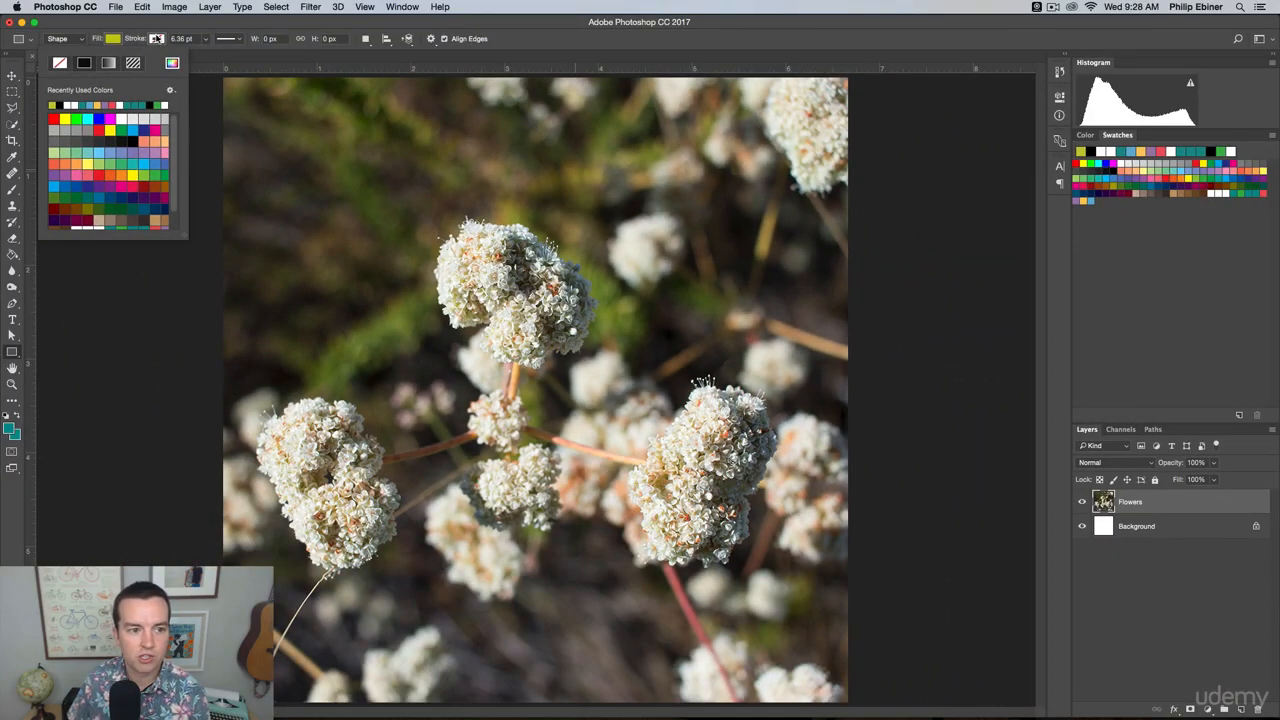
left_click(245, 133)
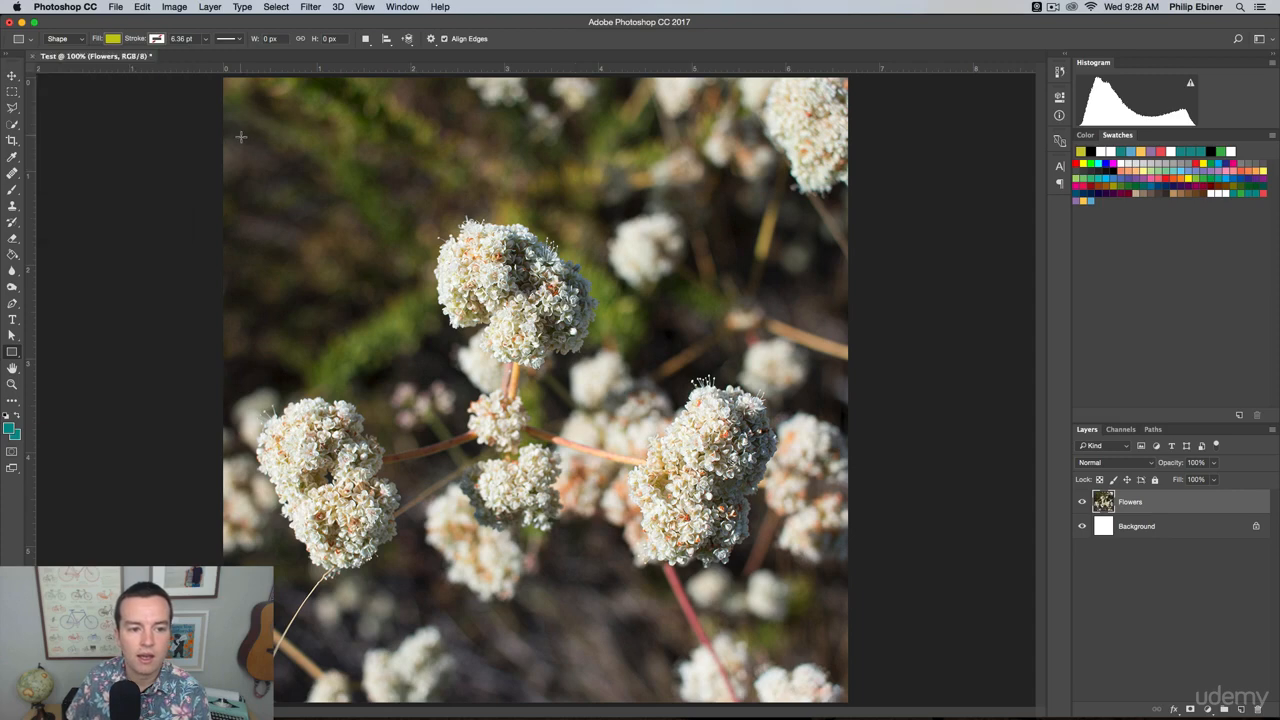
Draw a wide rectangle about 836 by 113 px across the photo's upper part and round all its corners to 10 px.
left_click_drag(240, 135, 763, 206)
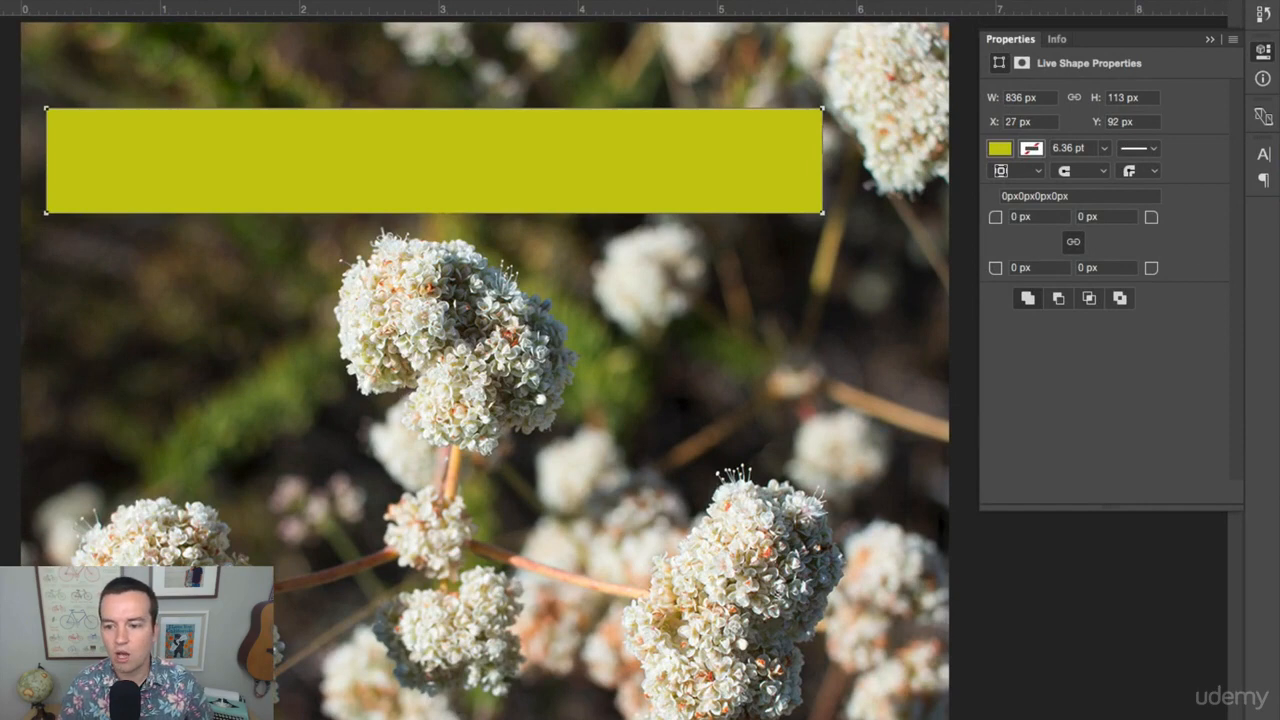
type("10")
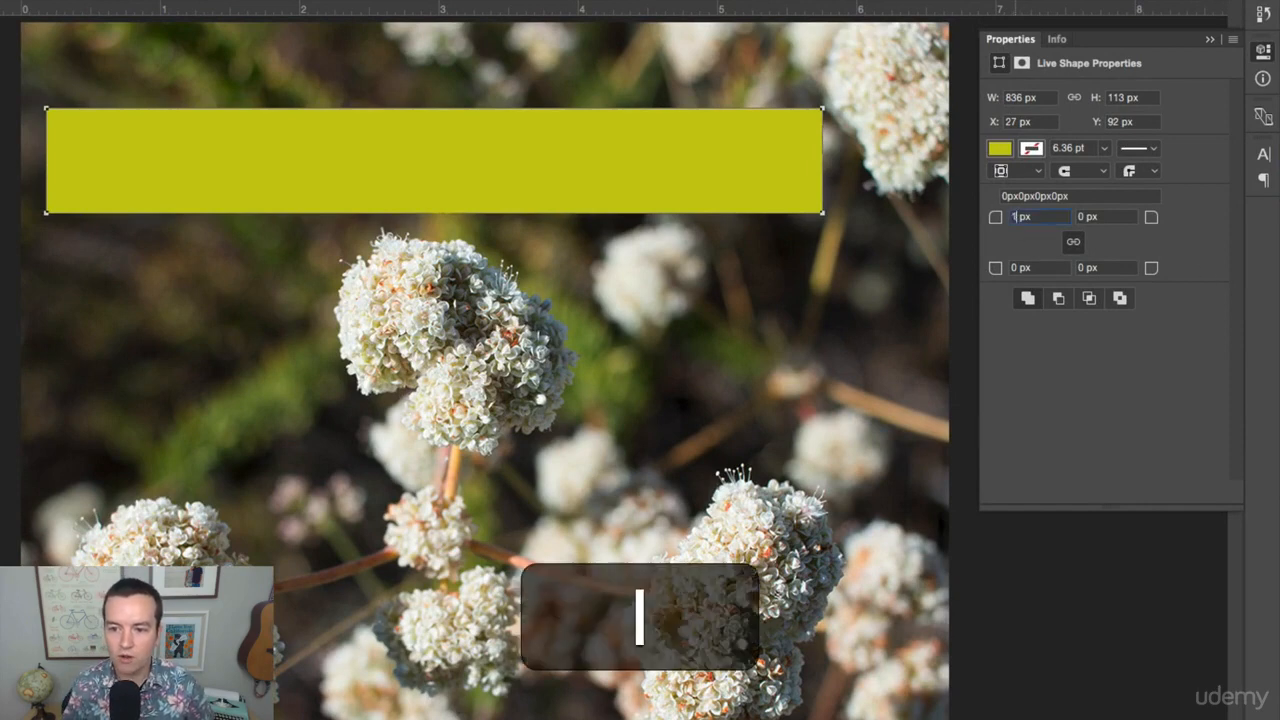
key("Tab")
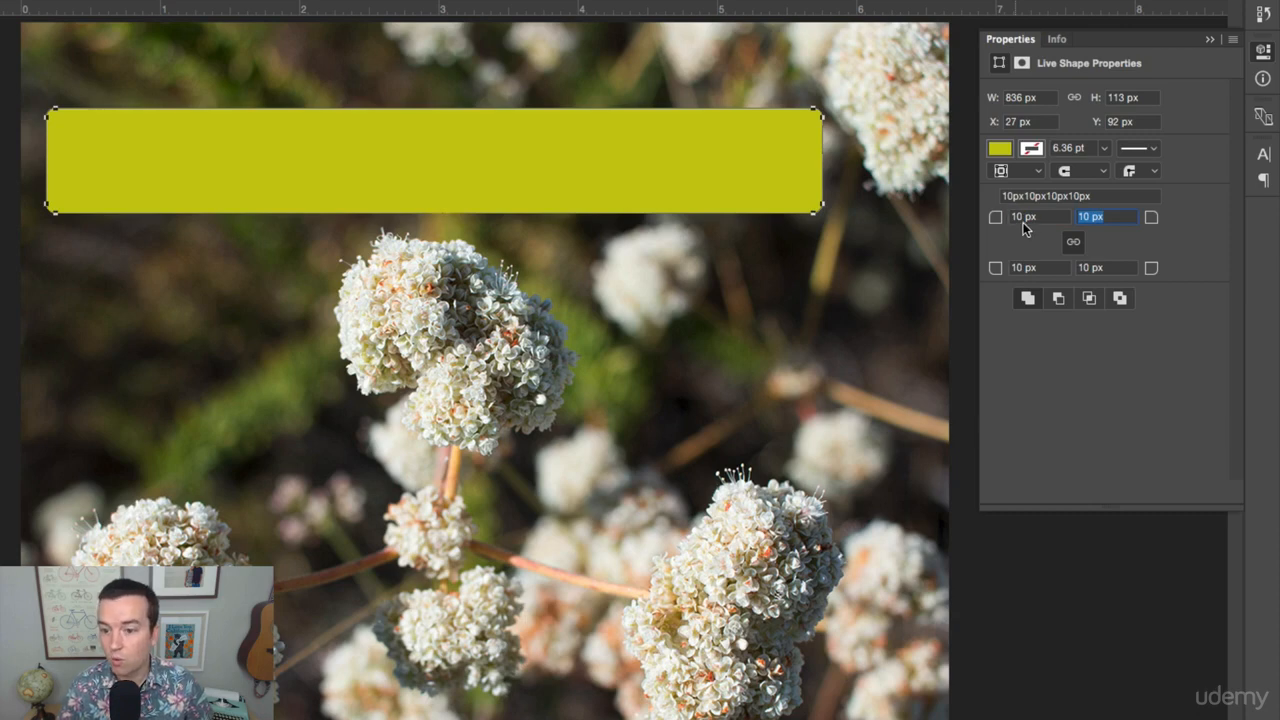
left_click(1263, 54)
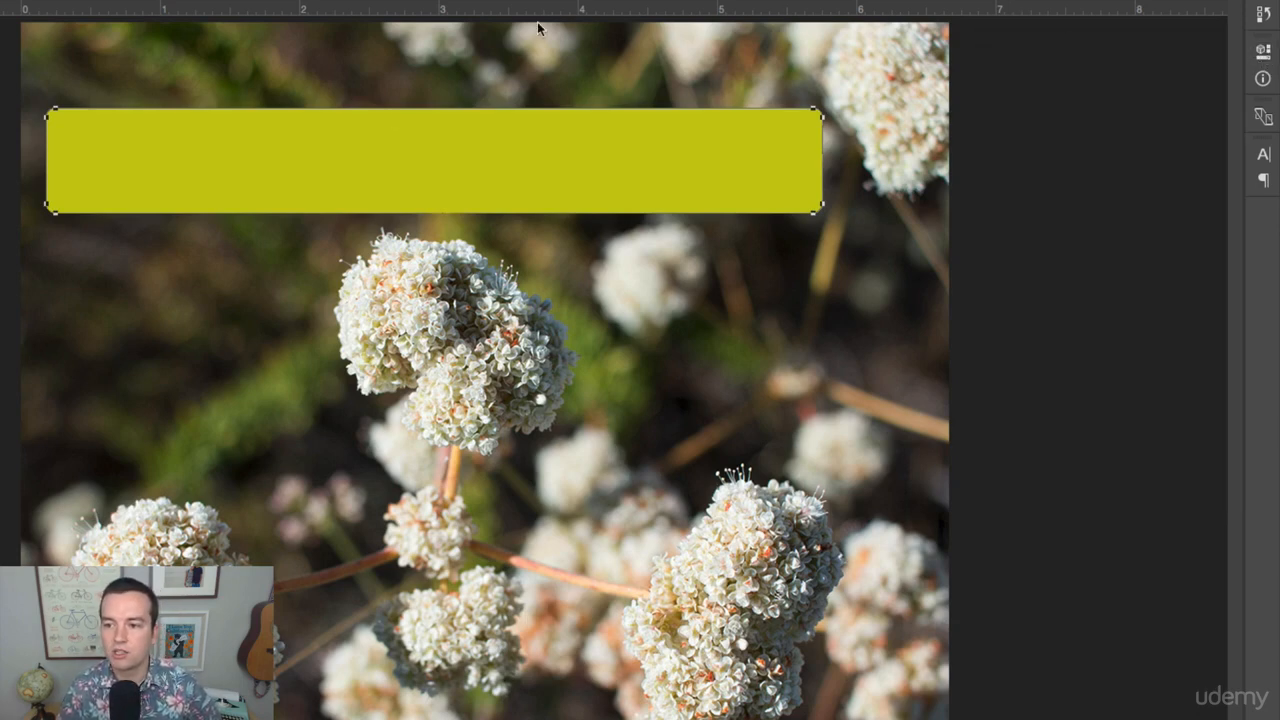
left_click(1264, 54)
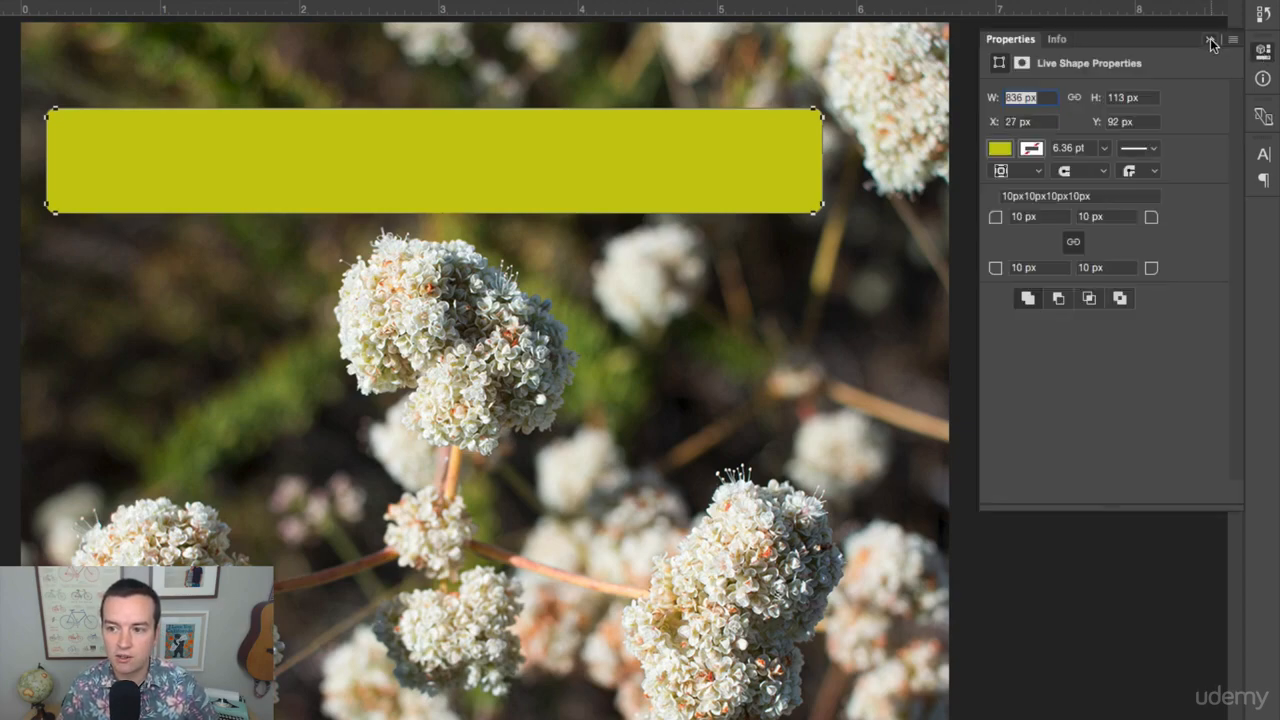
left_click(1210, 38)
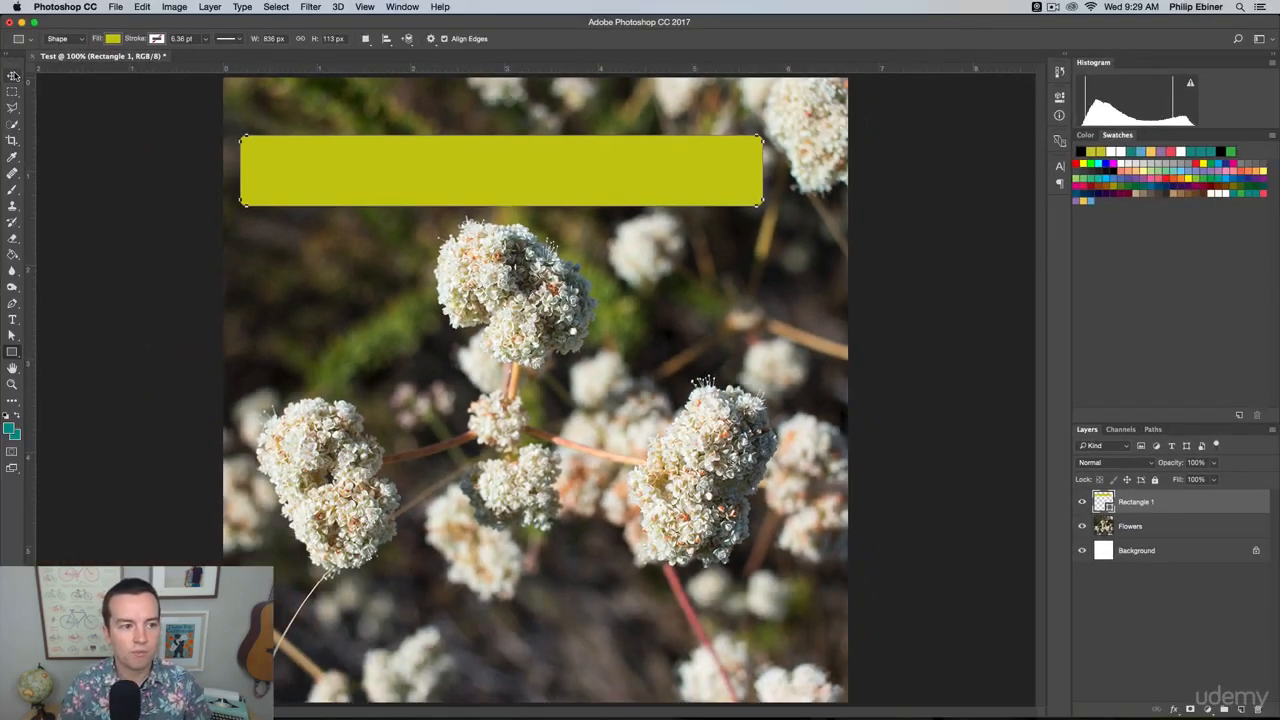
Move the yellow-green rectangle to the photo's lower edge and back above the central flower cluster, and deselect it.
left_click(12, 75)
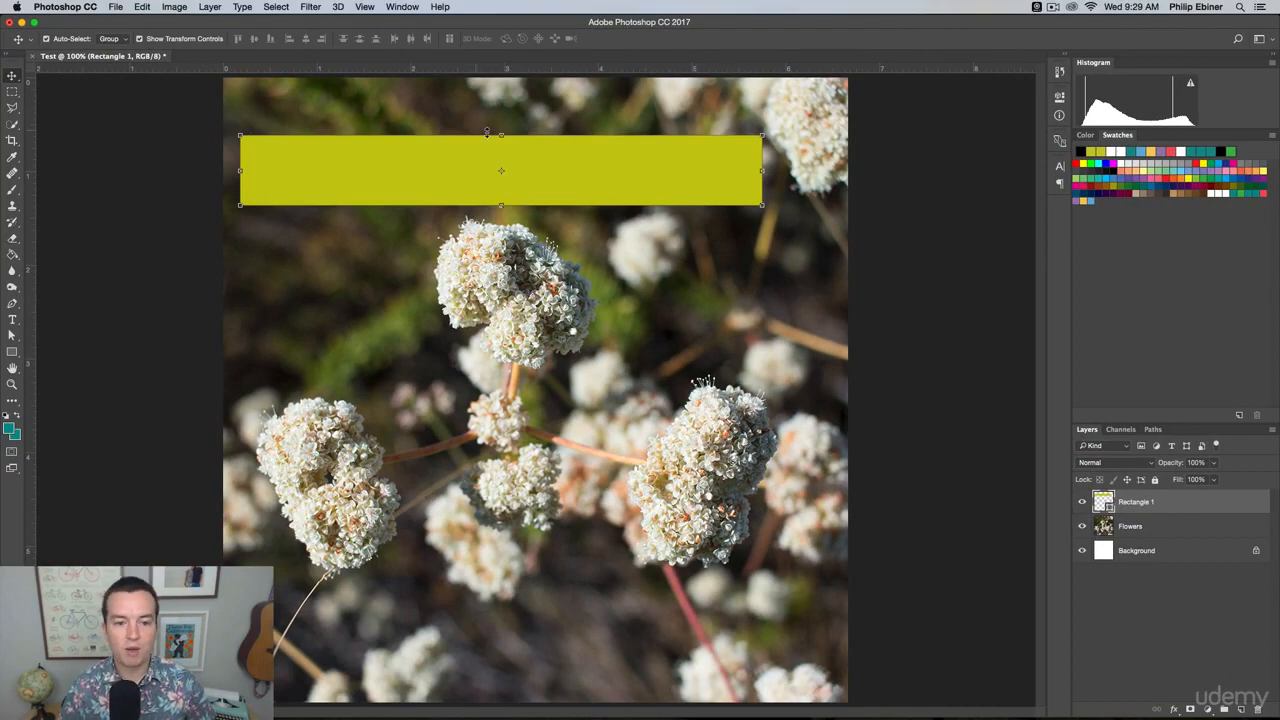
left_click_drag(487, 132, 519, 623)
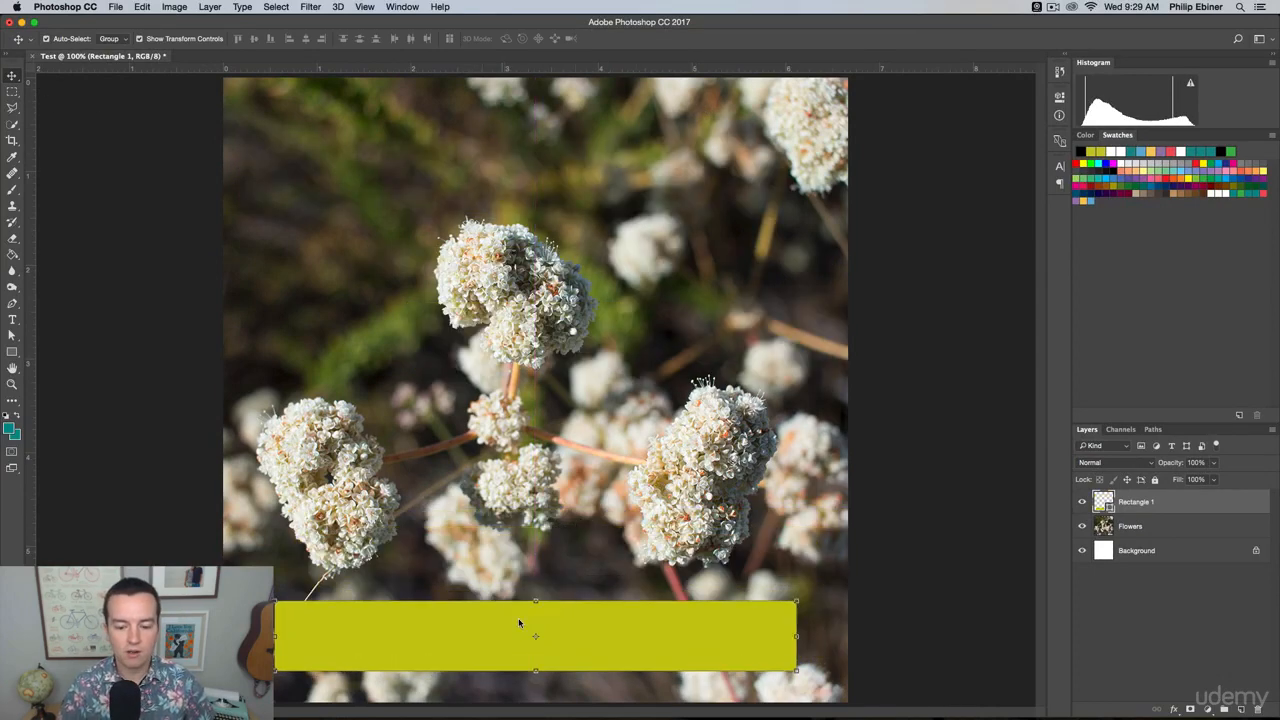
left_click_drag(663, 640, 665, 166)
left_click(1012, 168)
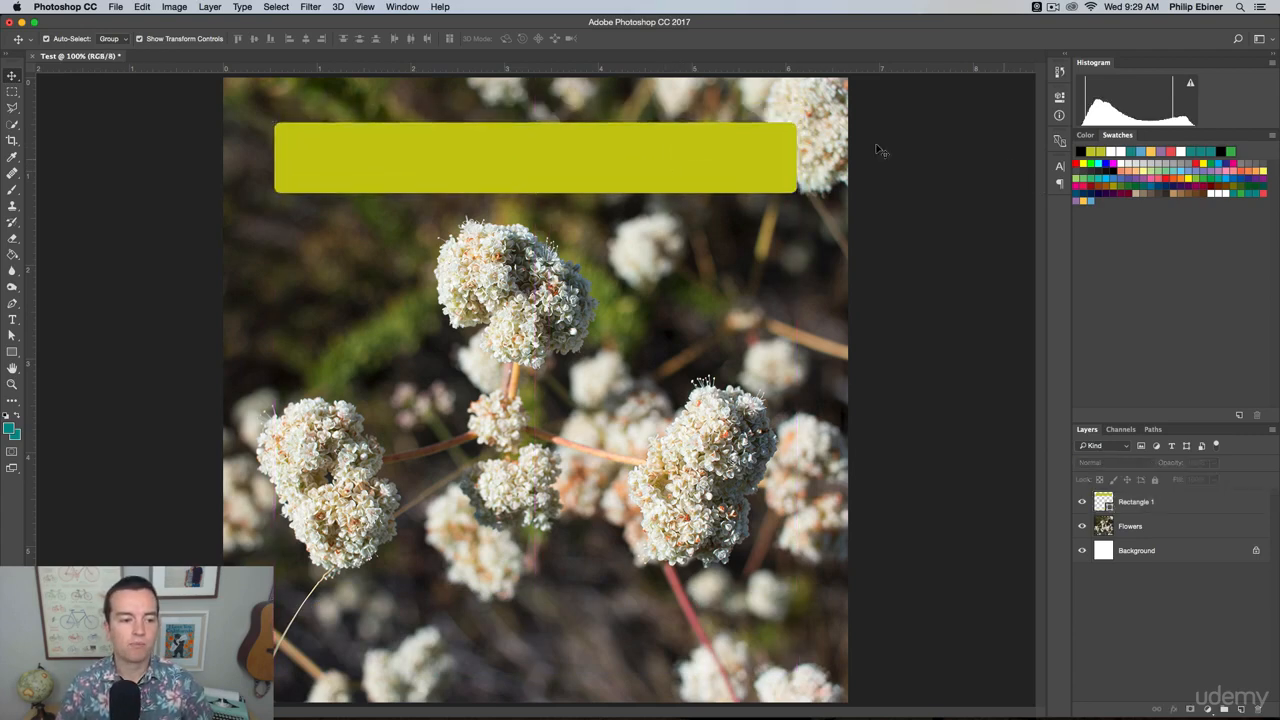
Review the Character and Paragraph settings for the Type tool and add the text "Flowers" below the yellow-green rectangle.
left_click(13, 320)
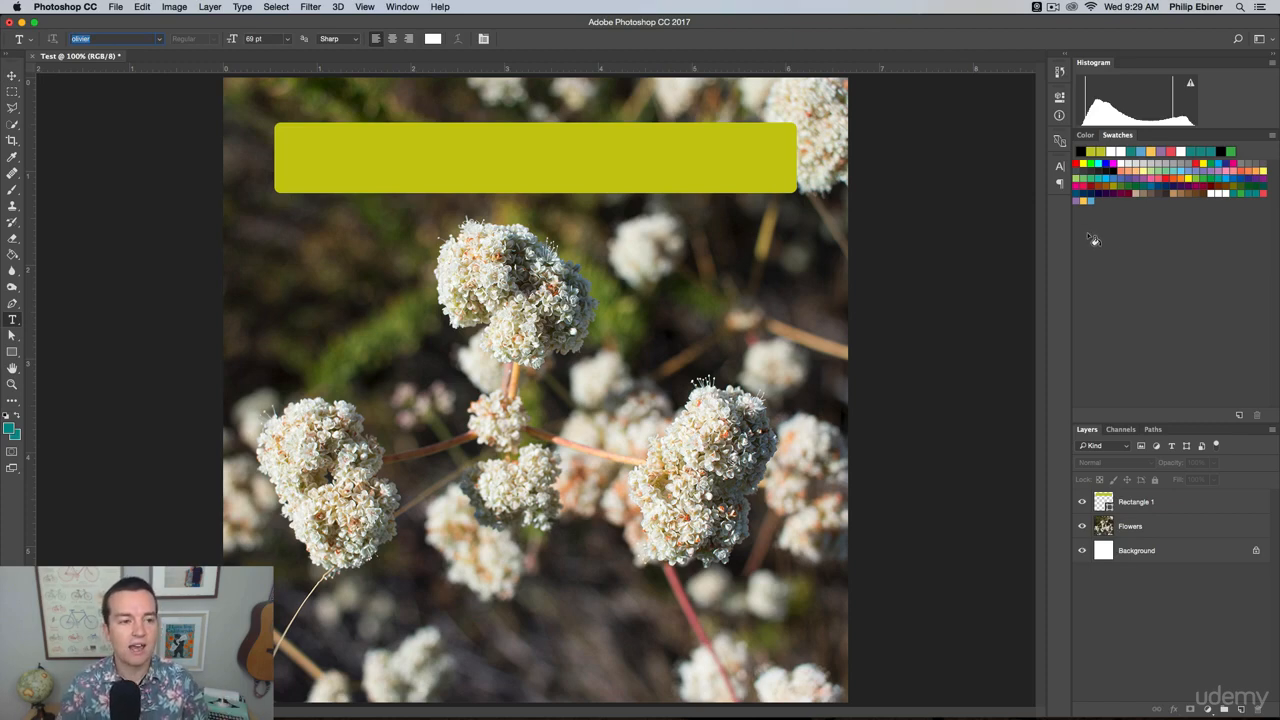
left_click(1060, 167)
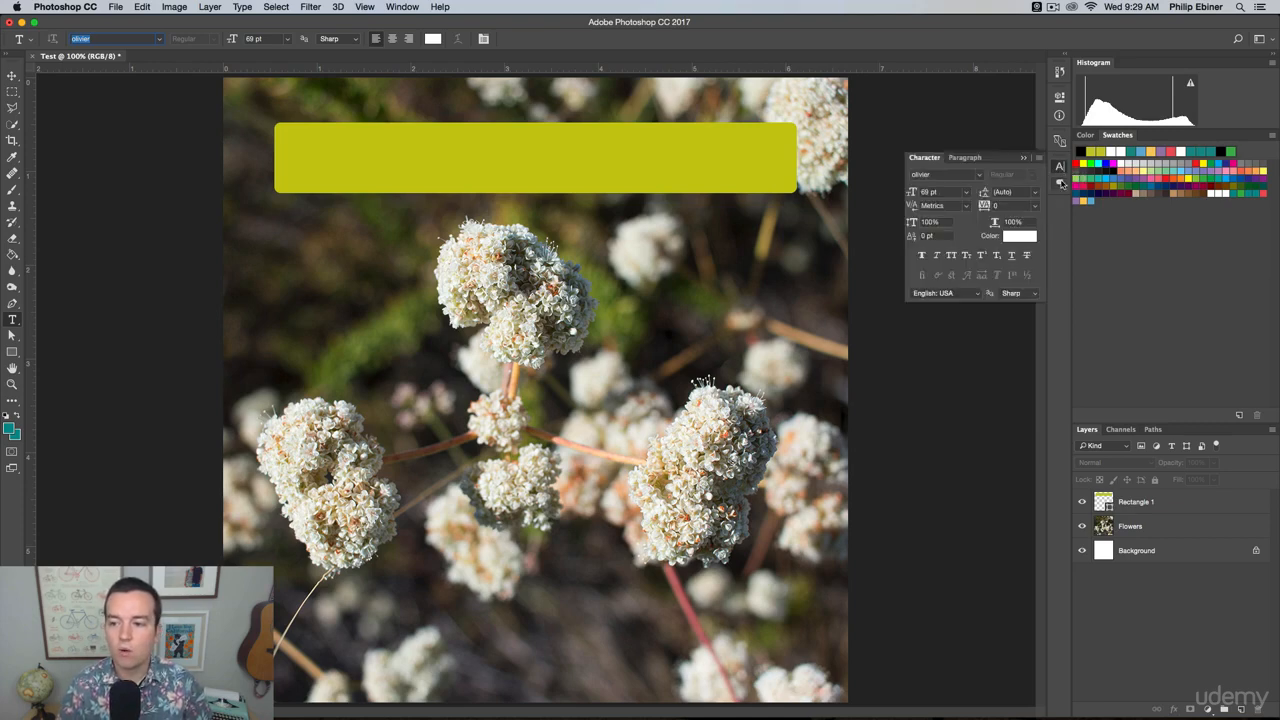
left_click(1060, 185)
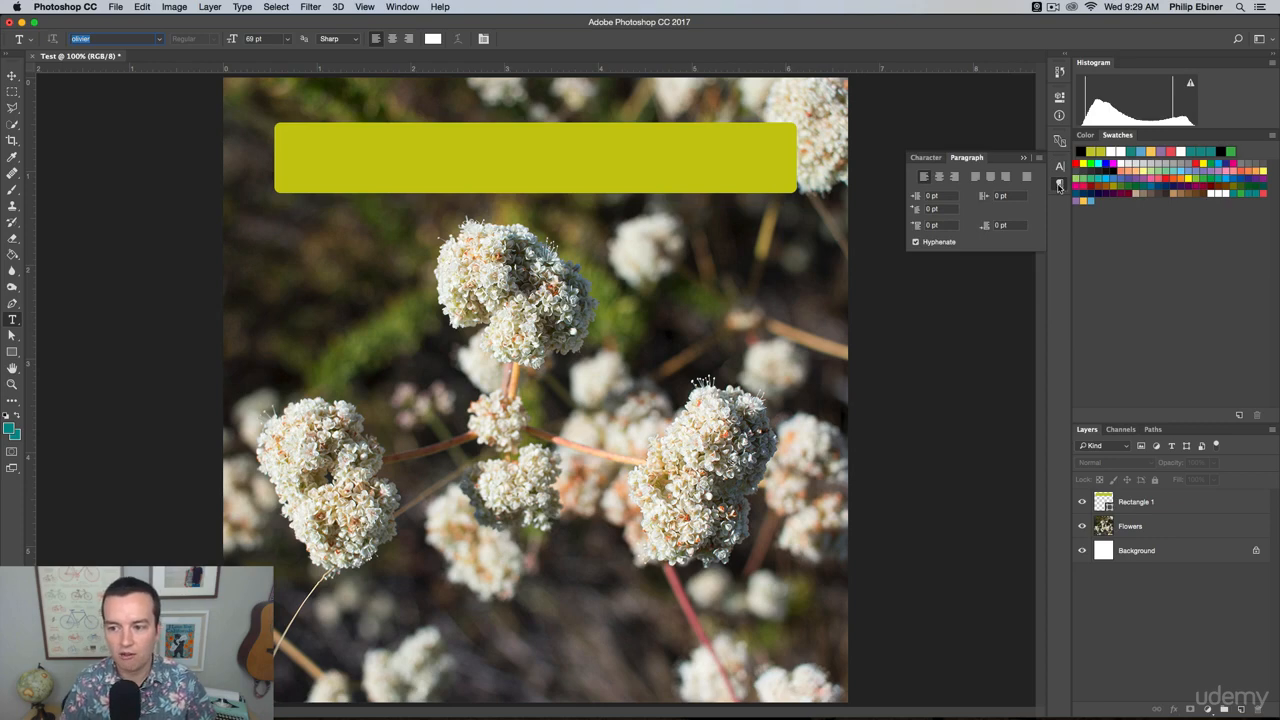
left_click(1058, 166)
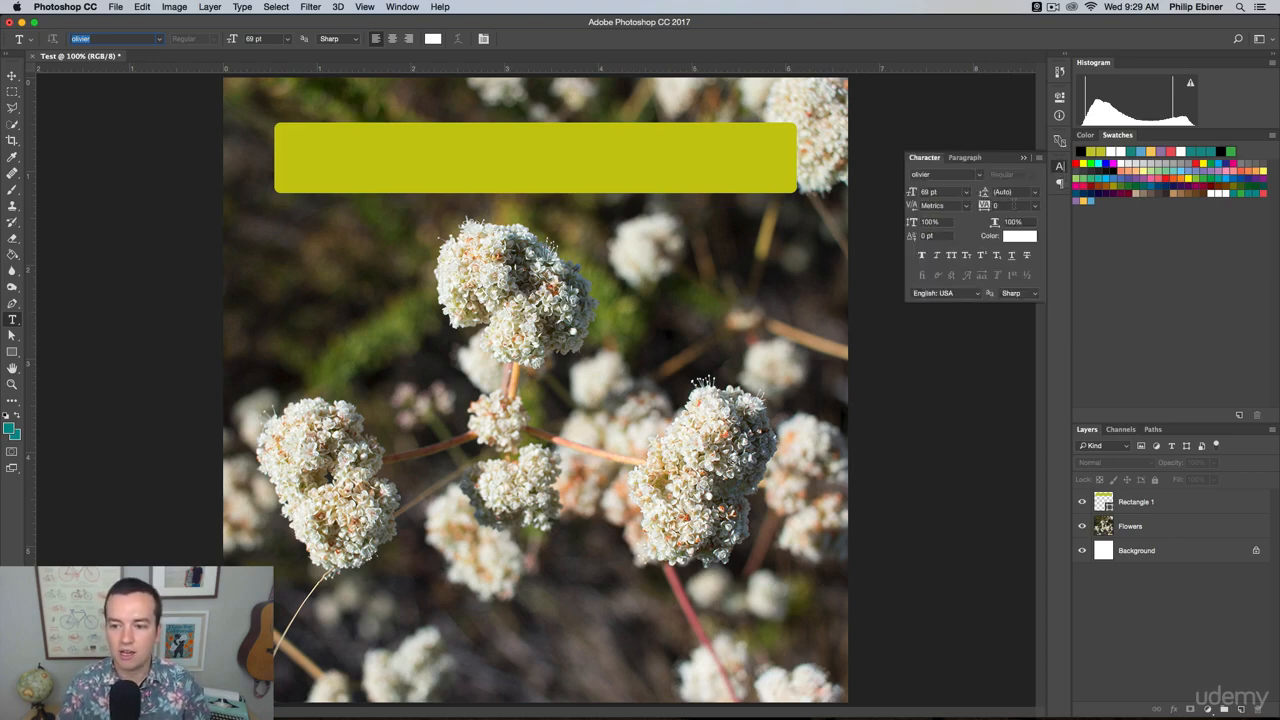
left_click(397, 285)
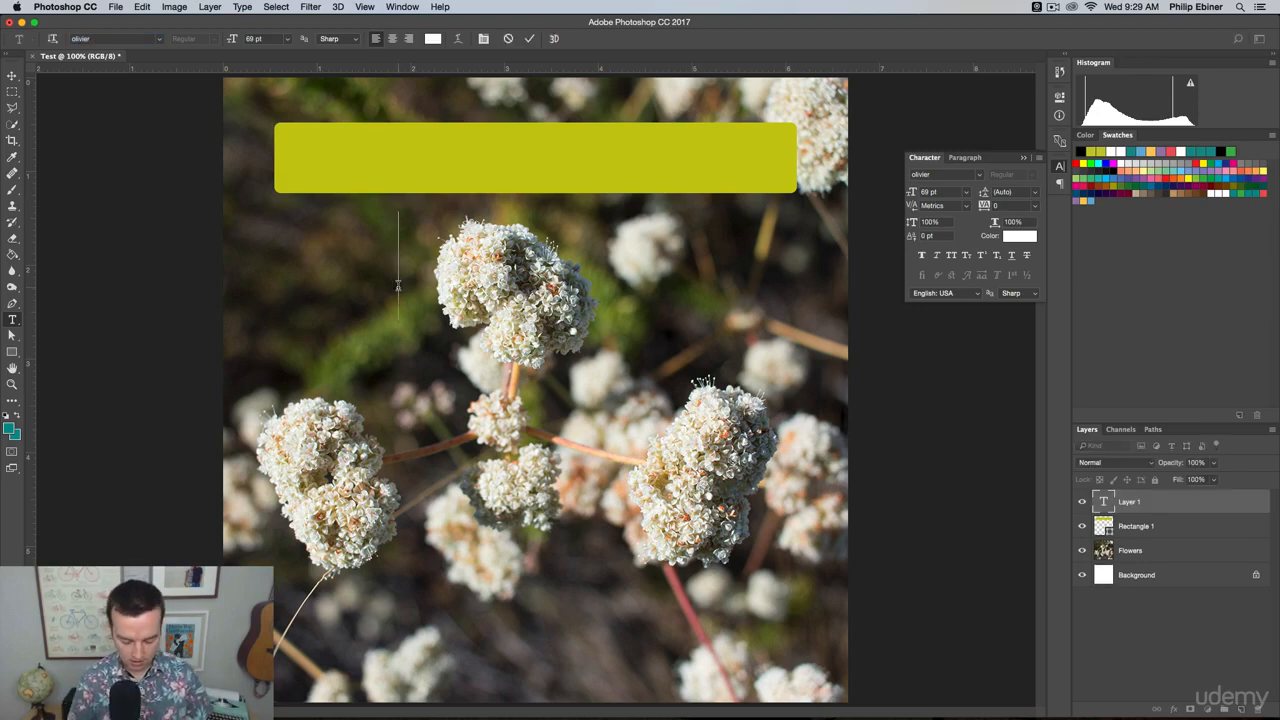
type("FO")
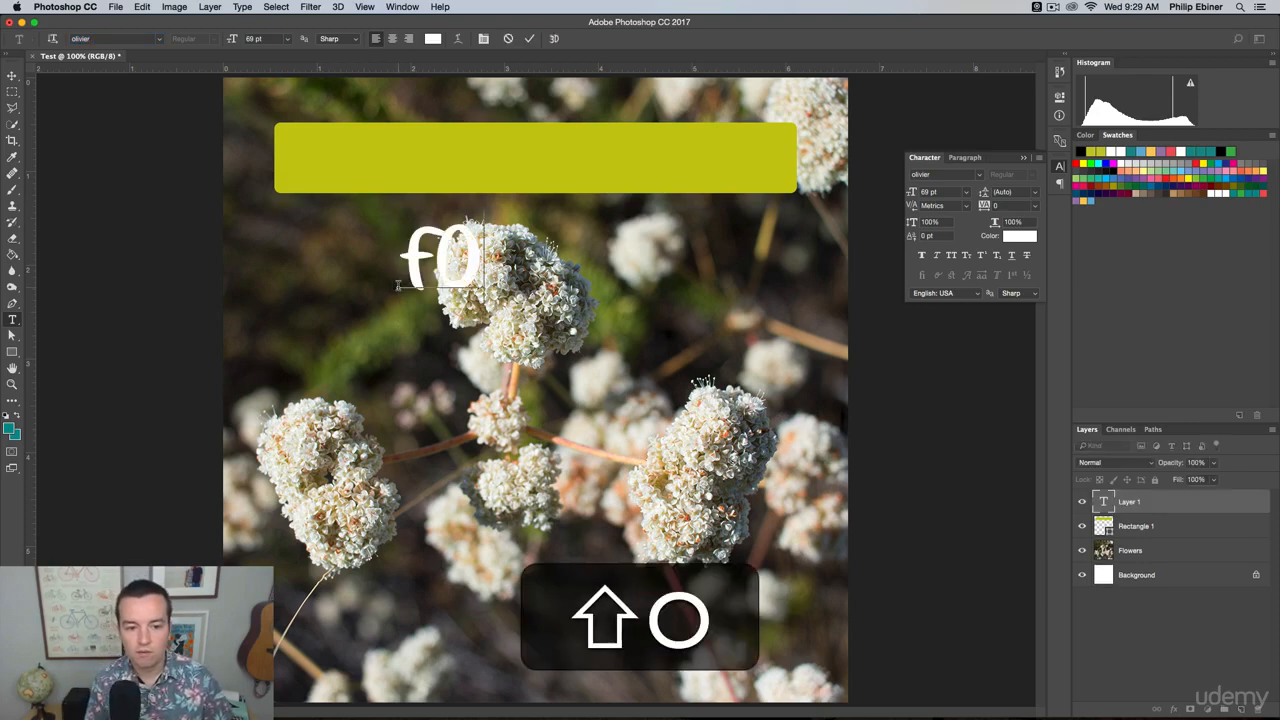
key("BackSpace")
type("lO")
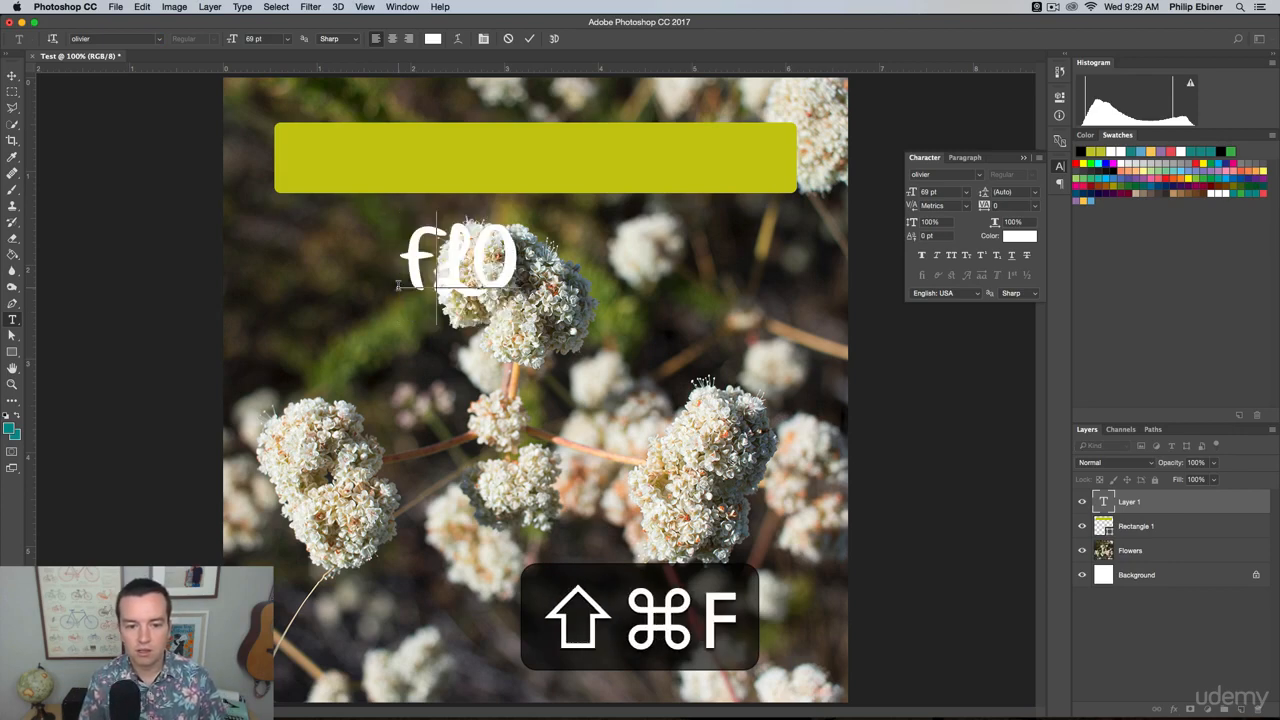
key("BackSpace")
type("owers")
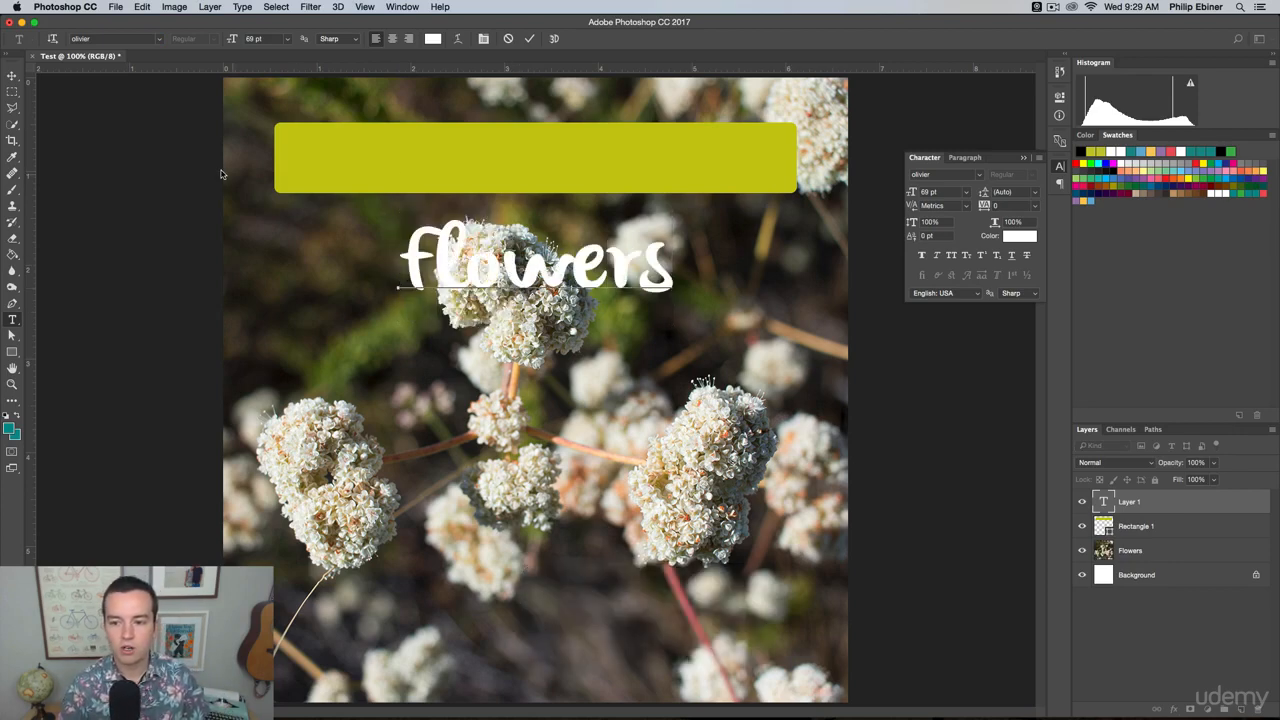
Move the "Flowers" text onto the middle of the yellow-green rectangle, scale it proportionally to about 72%, collapse the Character settings and deselect.
left_click(9, 77)
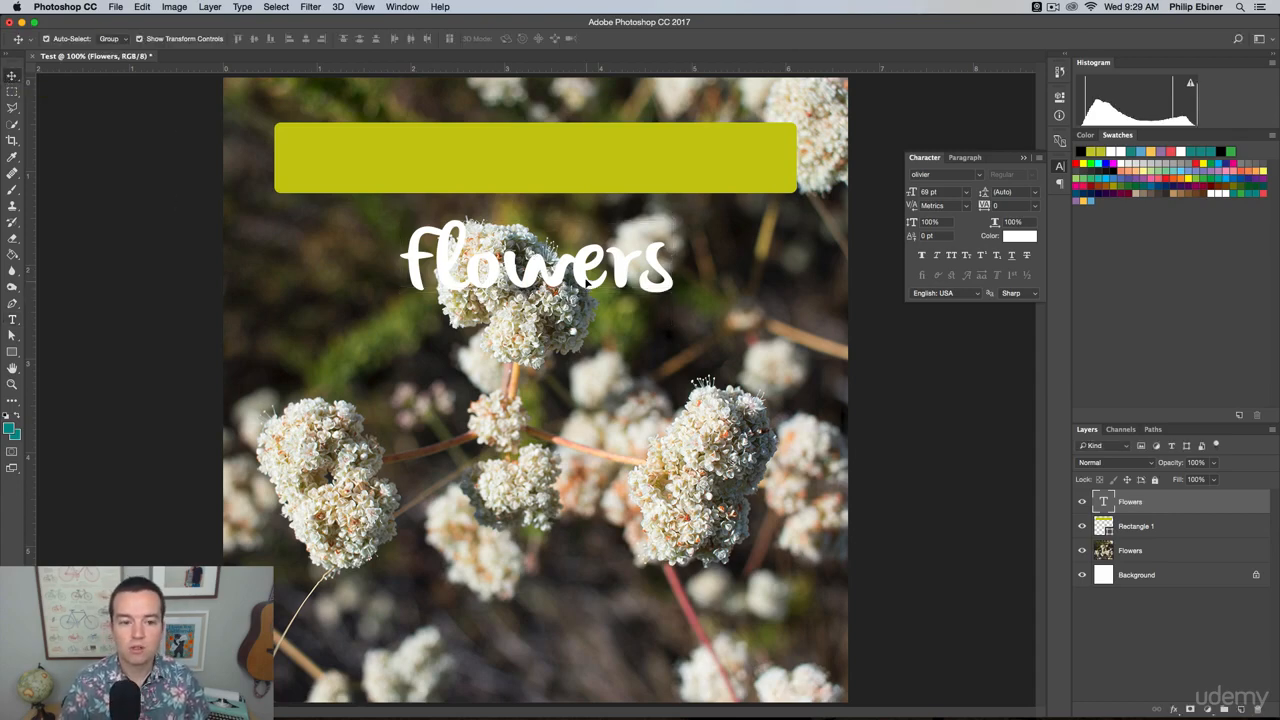
left_click_drag(577, 278, 466, 175)
key("ctrl+t")
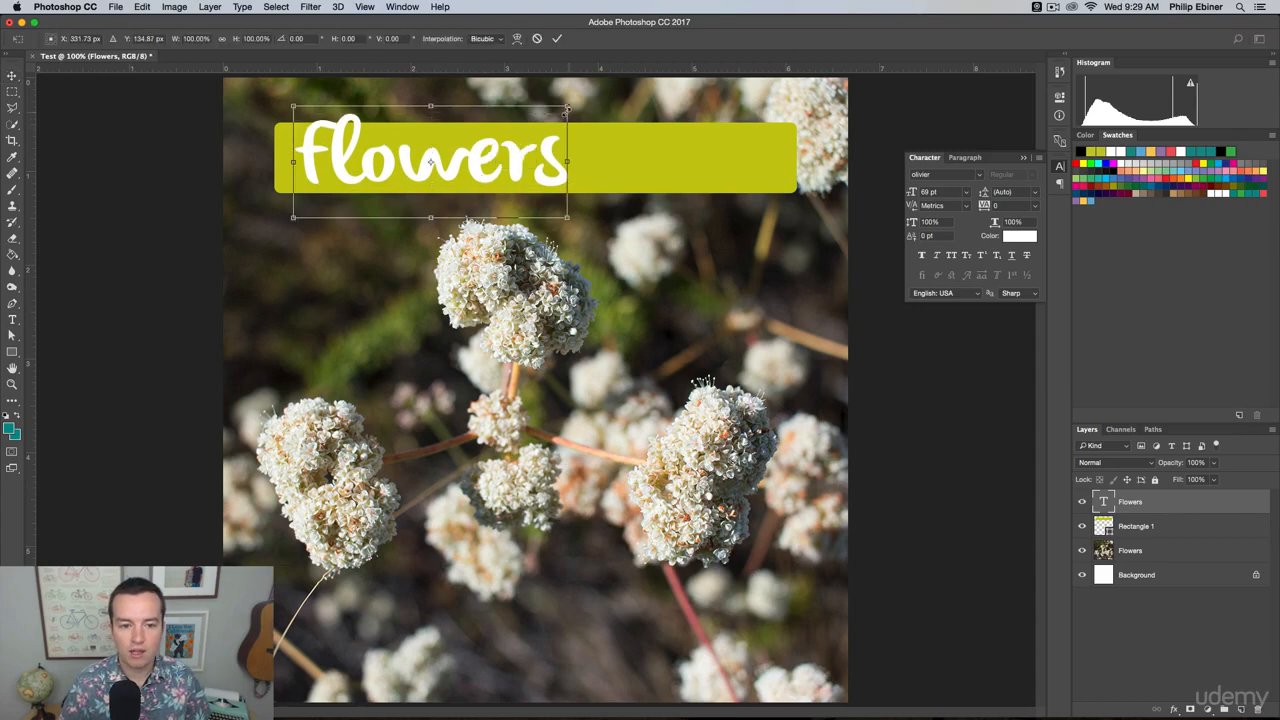
left_click_drag(570, 104, 486, 129)
key("shift")
left_click_drag(448, 182, 593, 172)
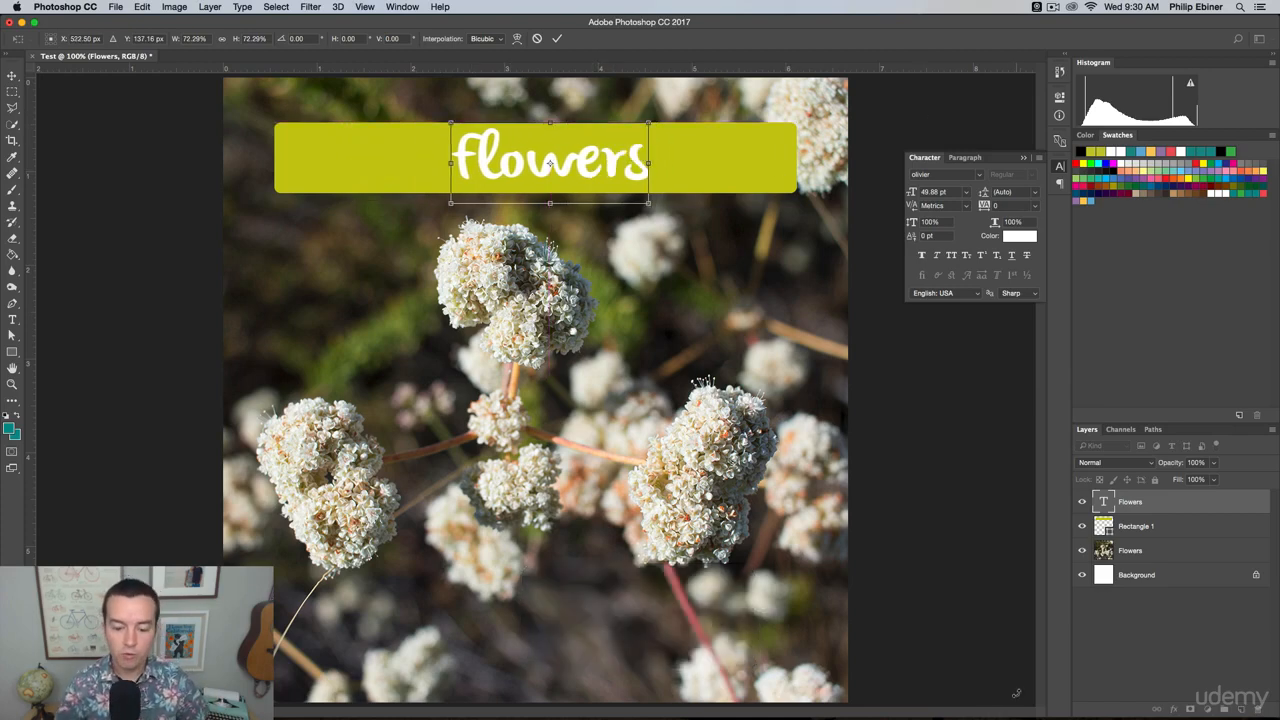
key("Return")
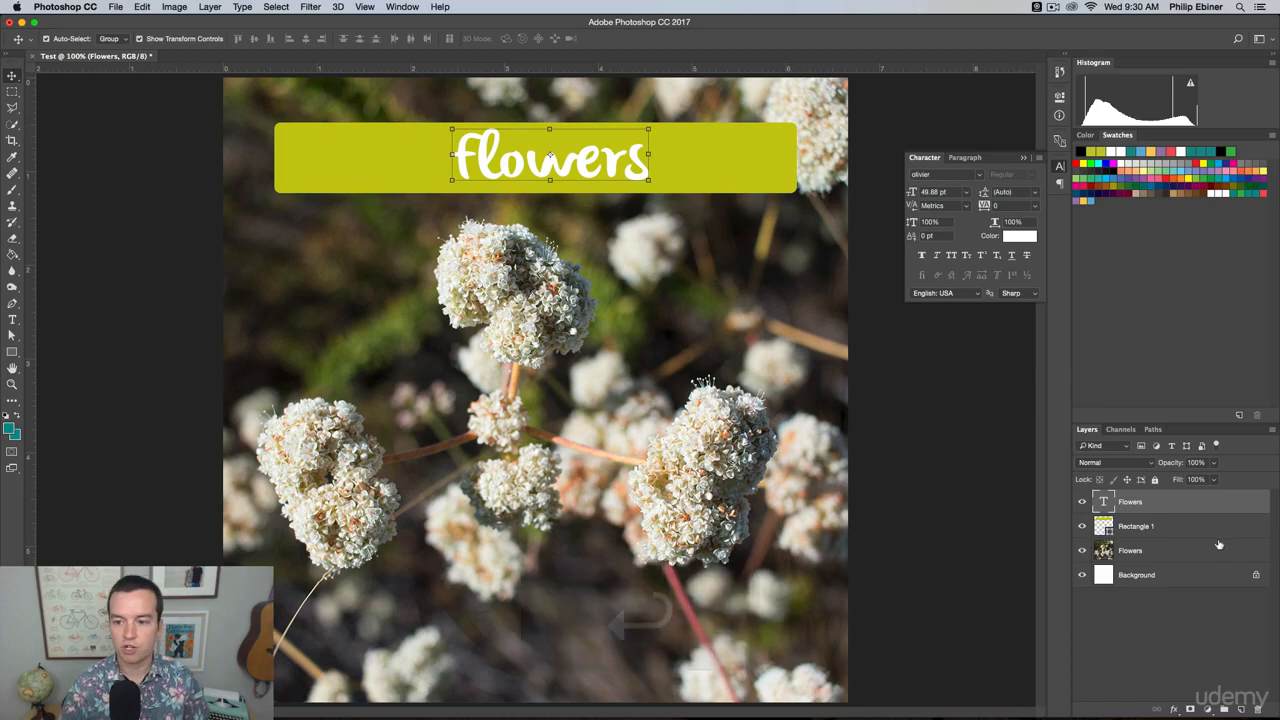
left_click(1062, 171)
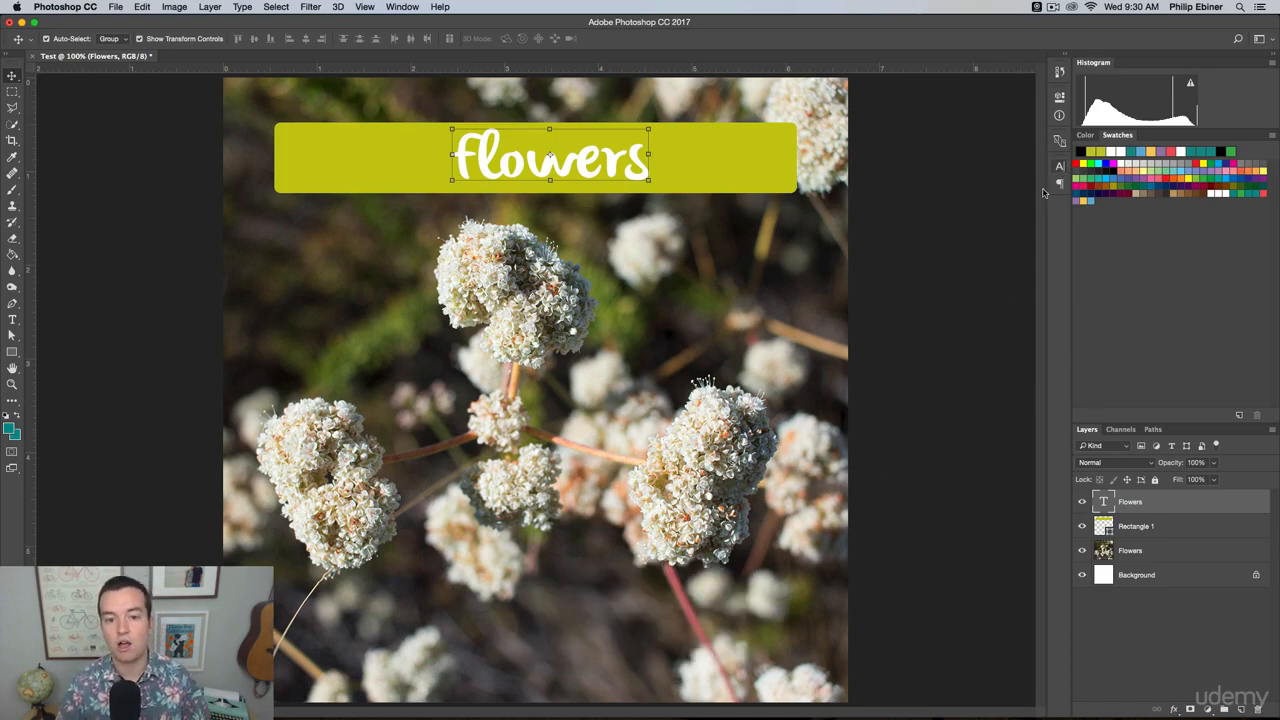
left_click(985, 525)
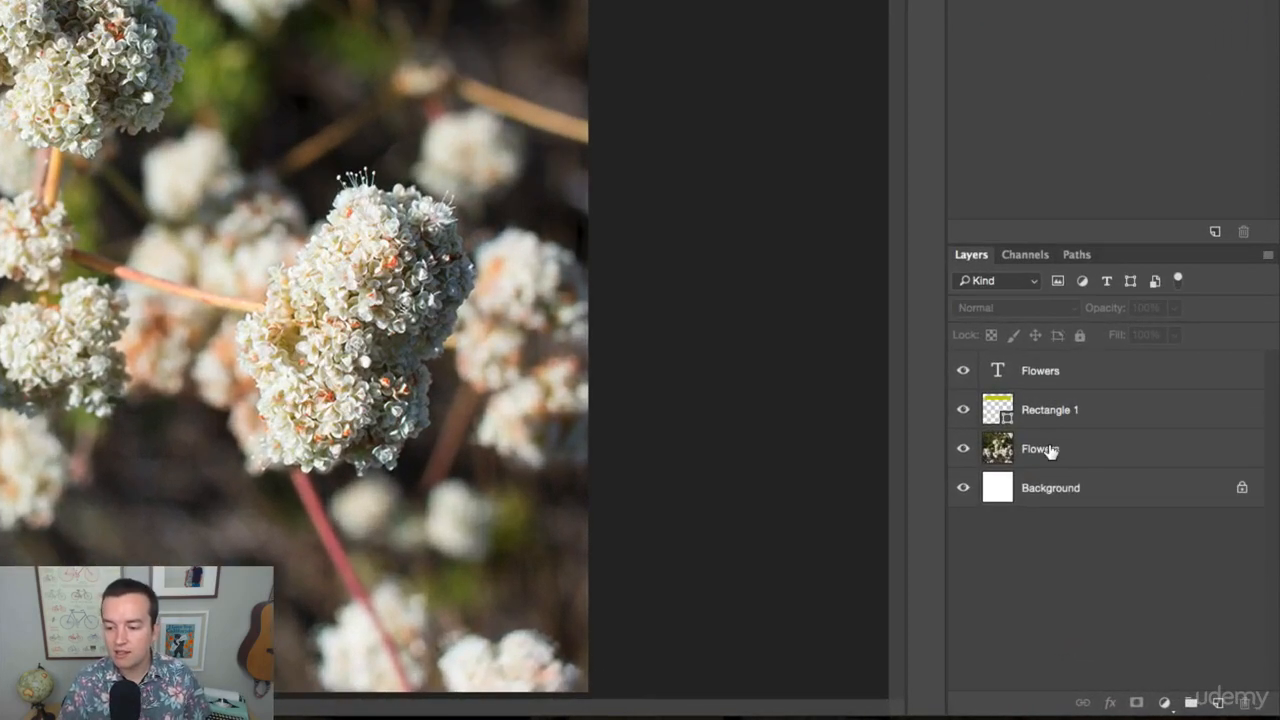
Add a Hue/Saturation adjustment layer above the Flowers photo layer, trying Saturation at -100 before setting it to +46.
left_click(1137, 552)
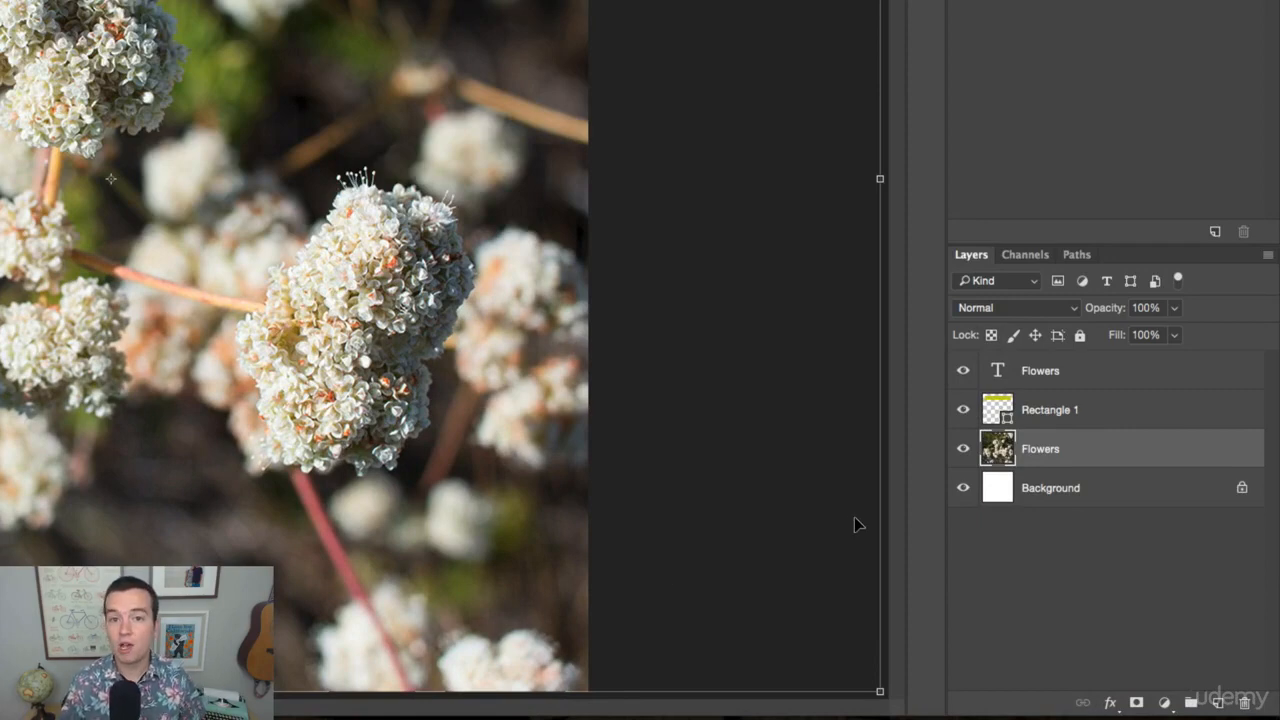
left_click(1165, 704)
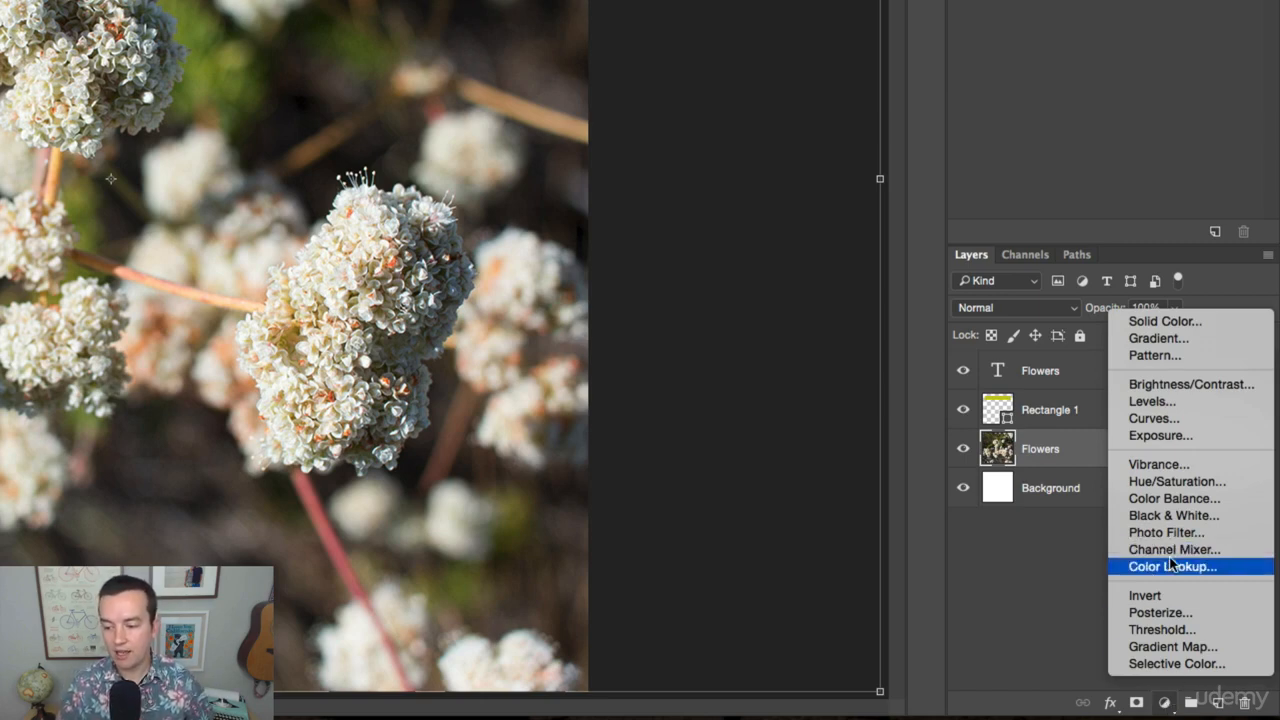
left_click(1176, 481)
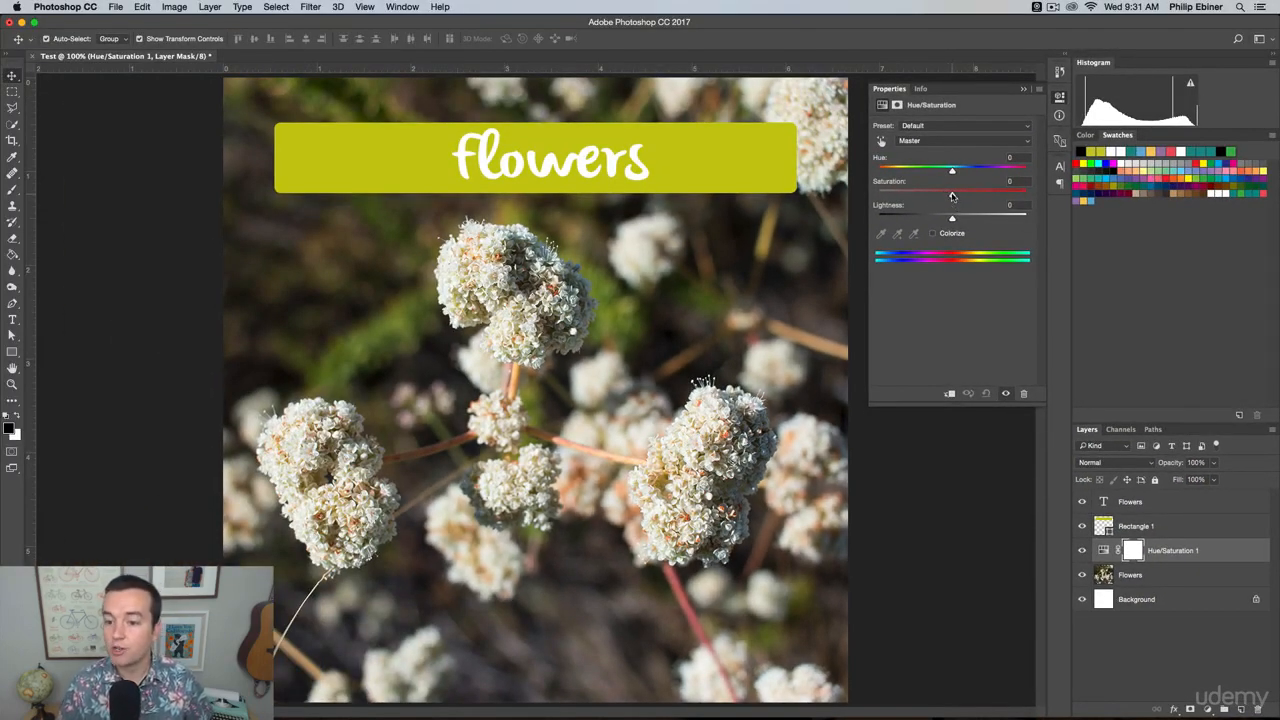
left_click_drag(952, 192, 878, 192)
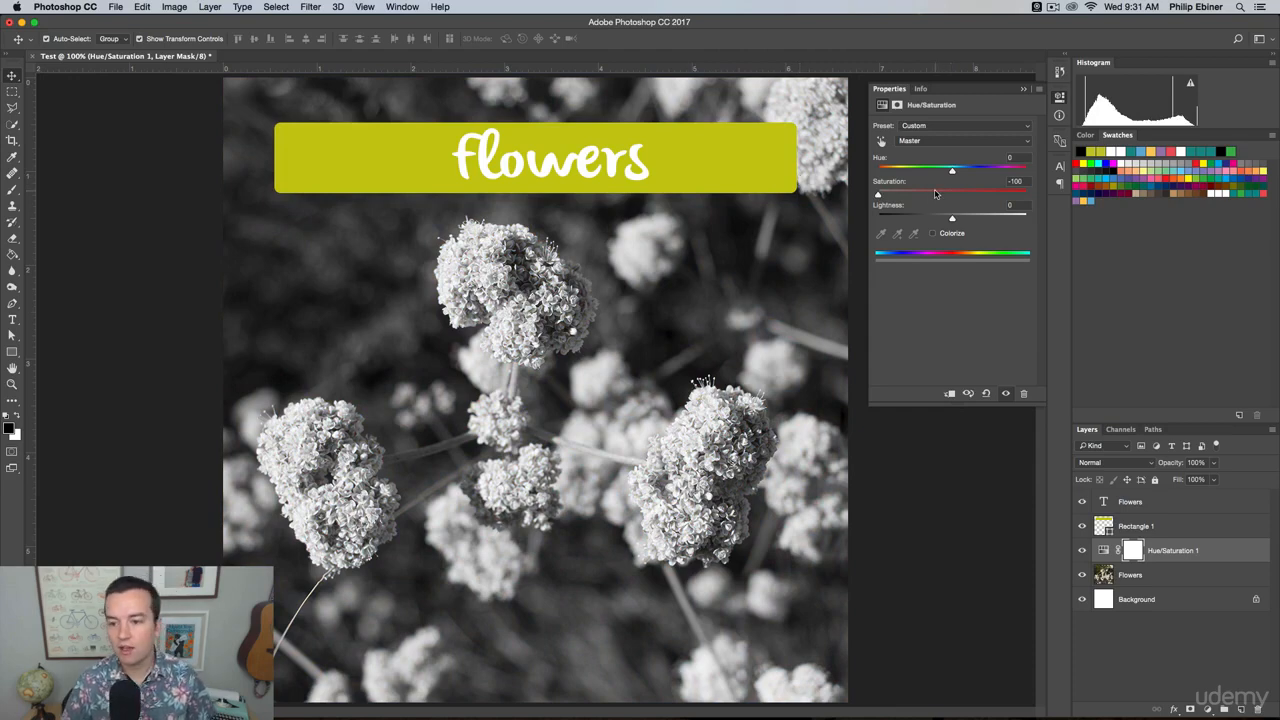
left_click_drag(938, 193, 985, 196)
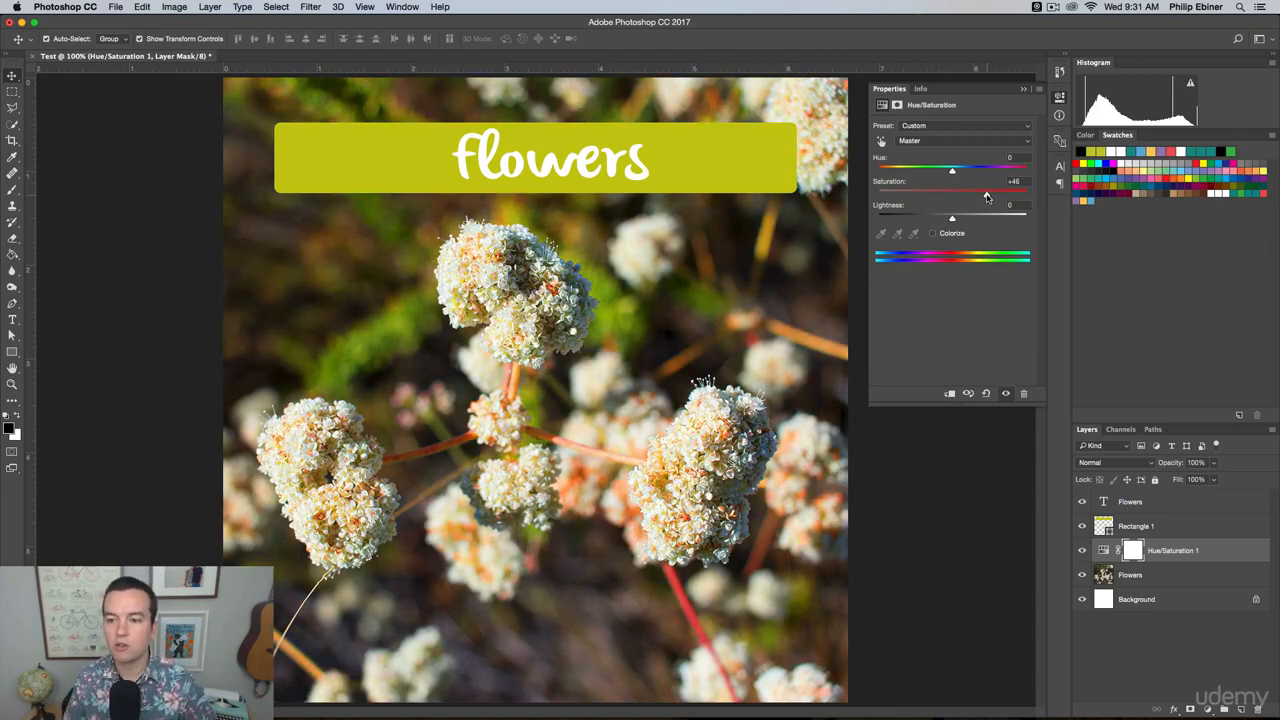
Move the Hue/Saturation adjustment layer above the Rectangle 1 layer and back to directly above the photo layer.
left_click(1235, 560)
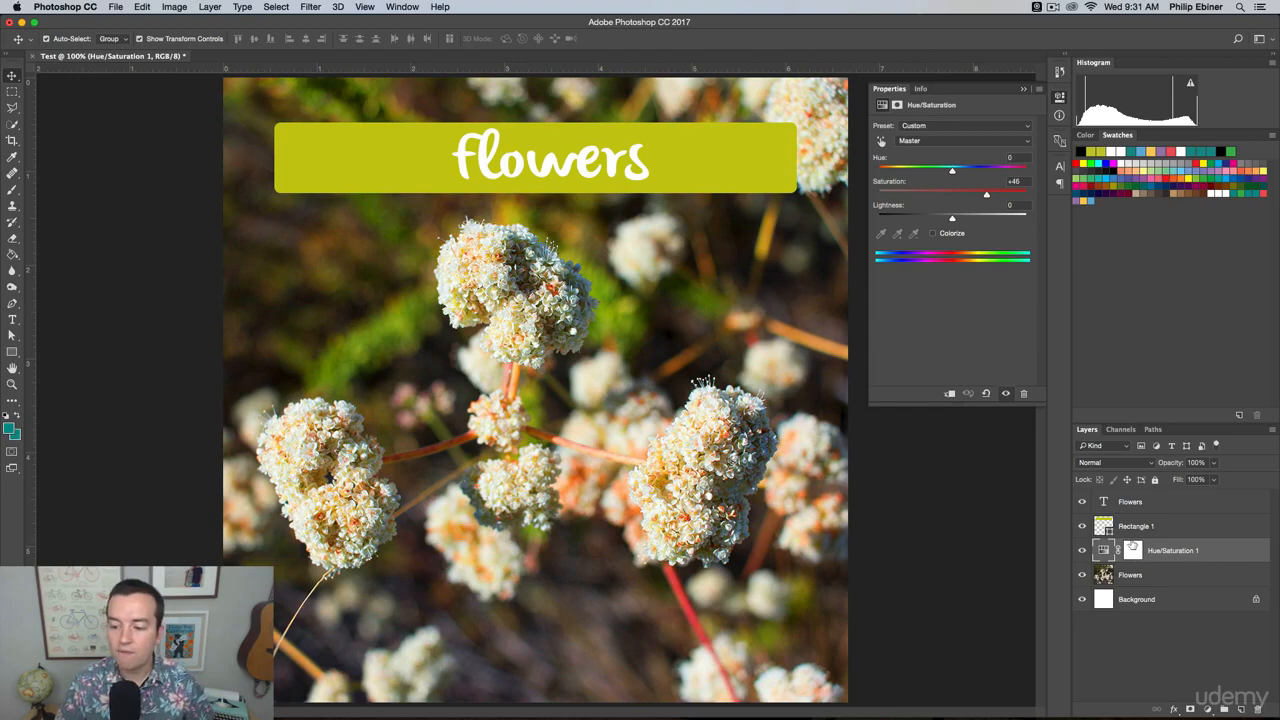
left_click_drag(1211, 555, 1204, 520)
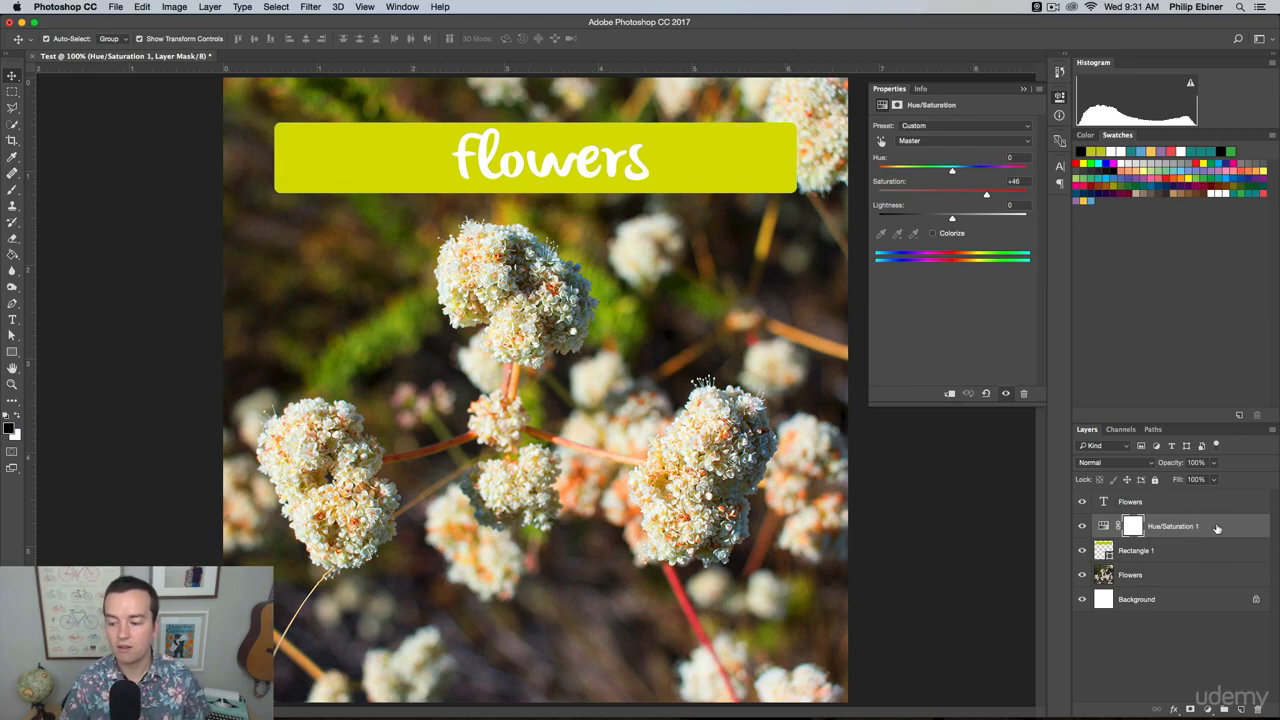
left_click_drag(1216, 528, 1204, 556)
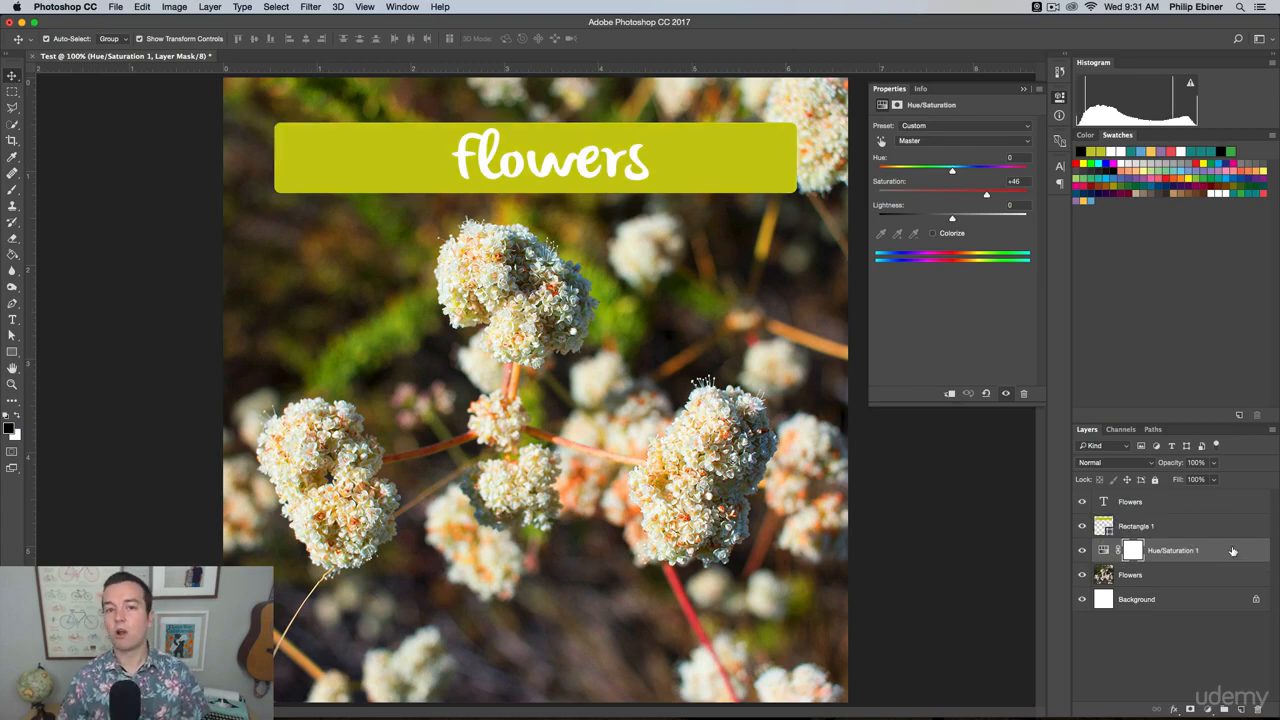
Select the Flowers photo layer and toggle the Hue/Saturation adjustment layer's visibility, leaving it hidden.
left_click(1180, 574)
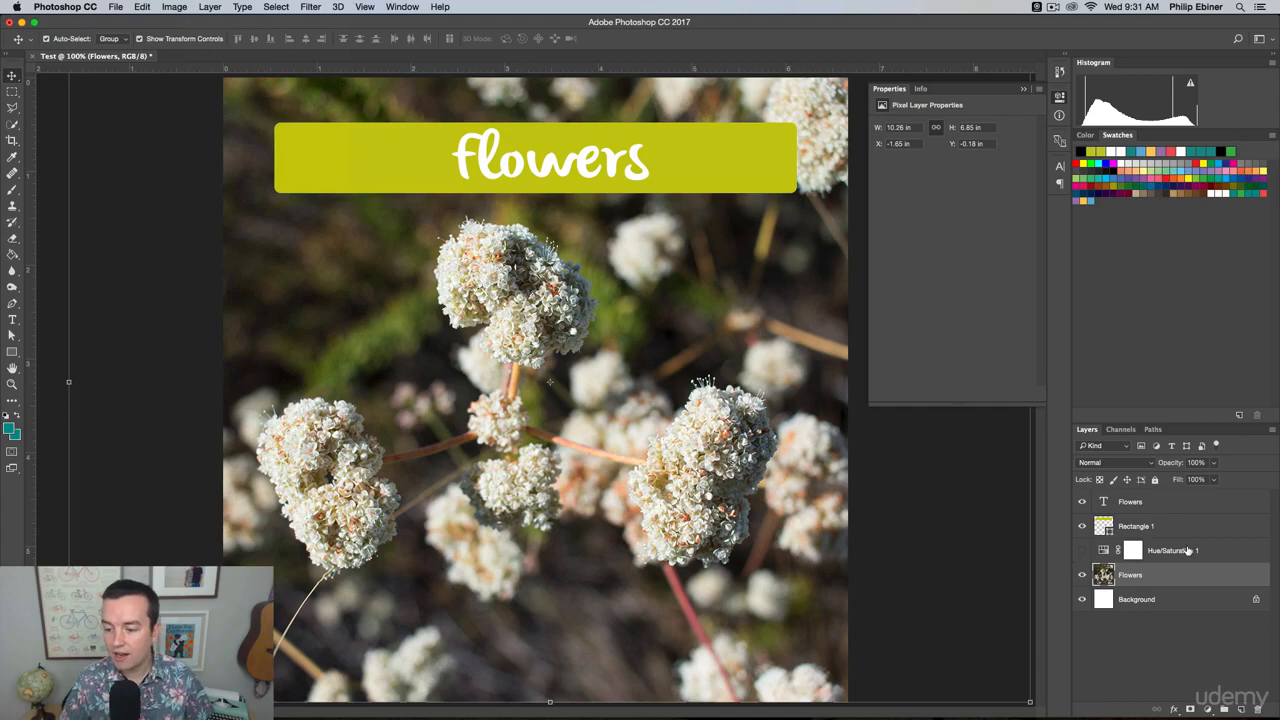
left_click(1082, 551)
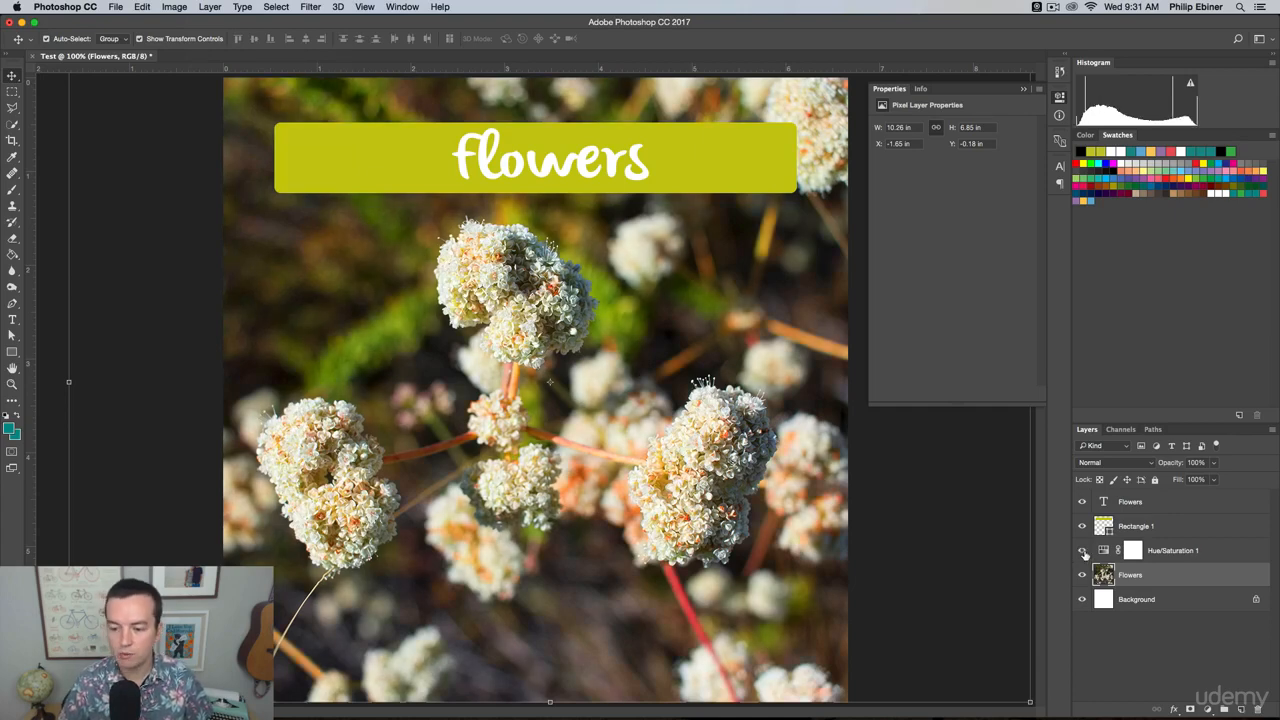
left_click(1082, 551)
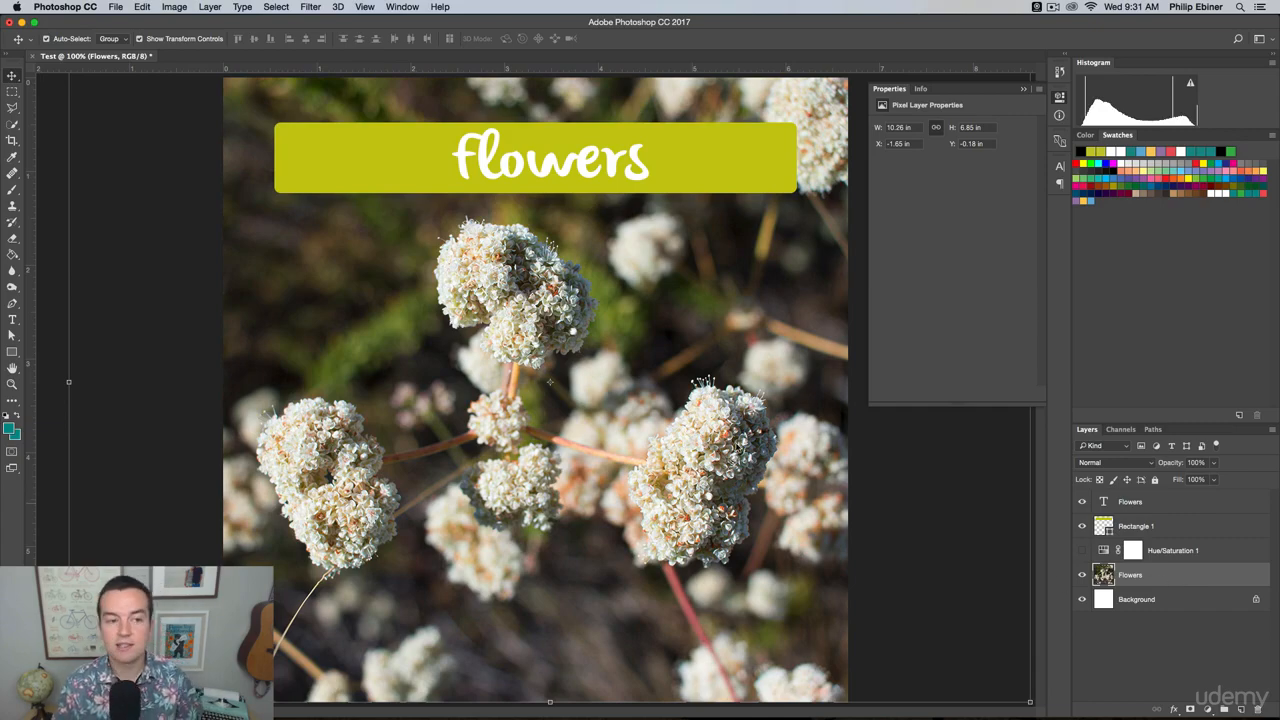
Apply a Hue/Saturation adjustment directly to the Flowers photo layer with Saturation at -100.
left_click(176, 6)
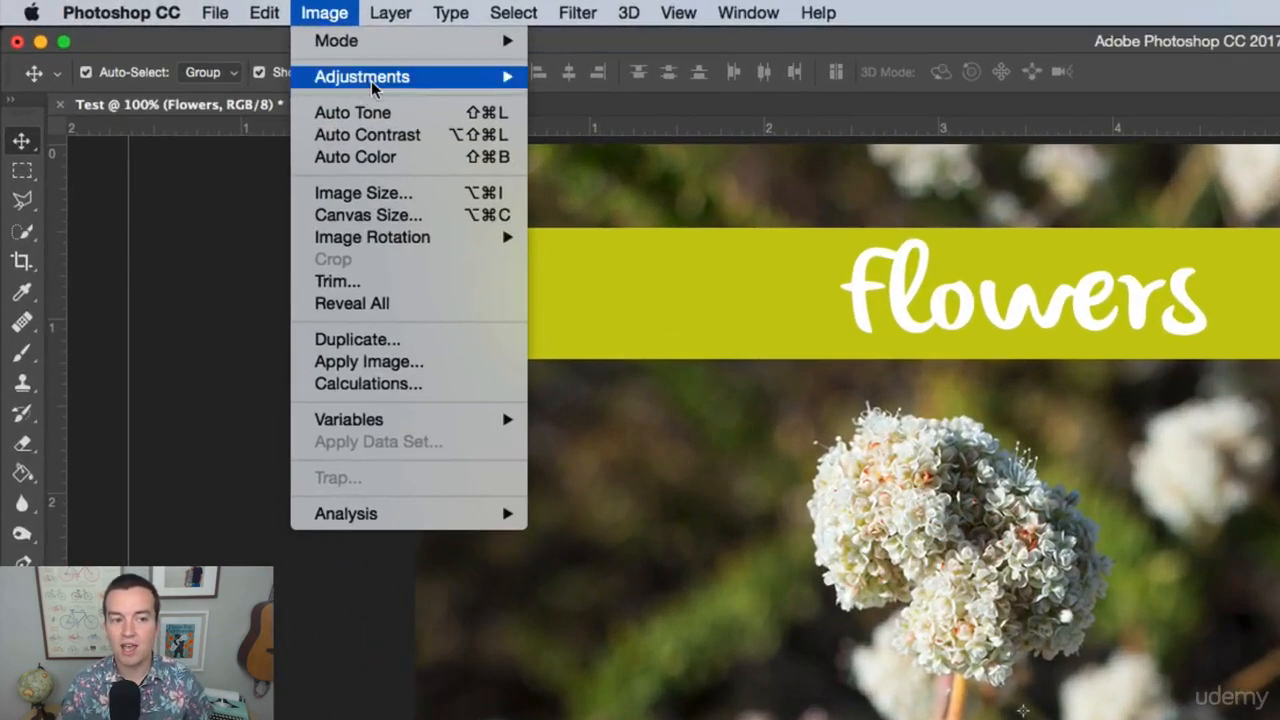
mouse_move(207, 47)
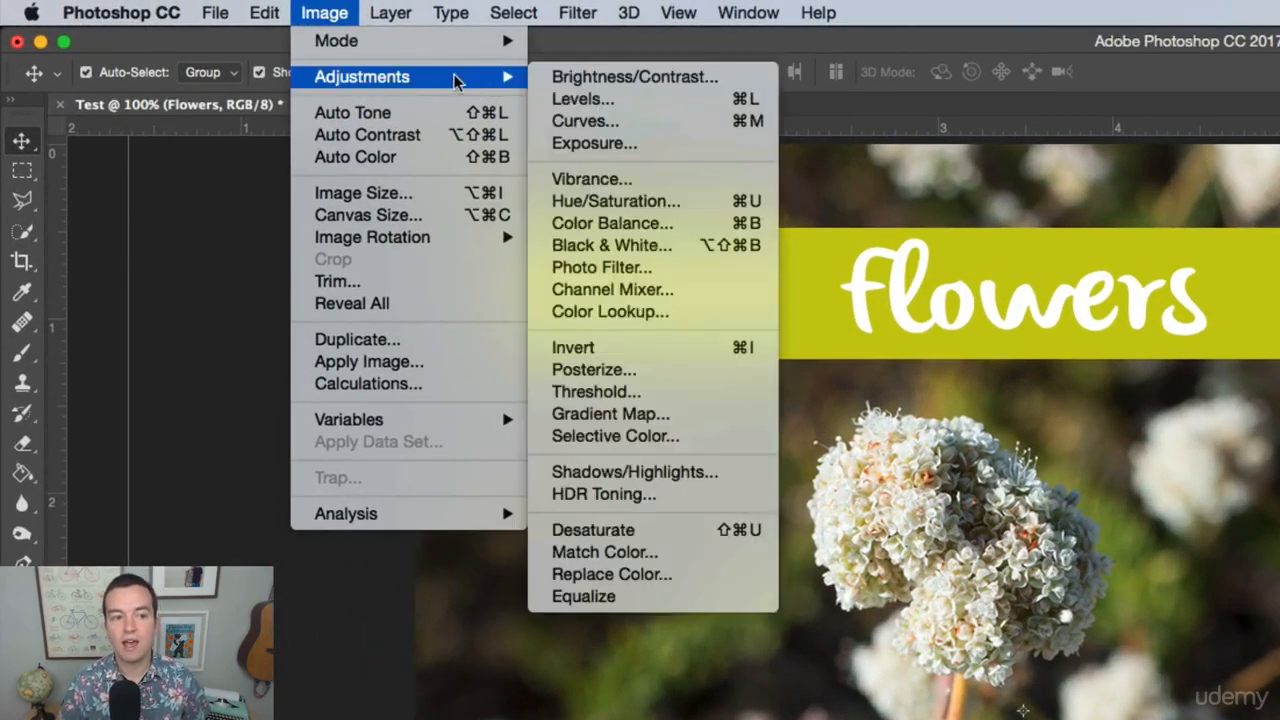
left_click(645, 203)
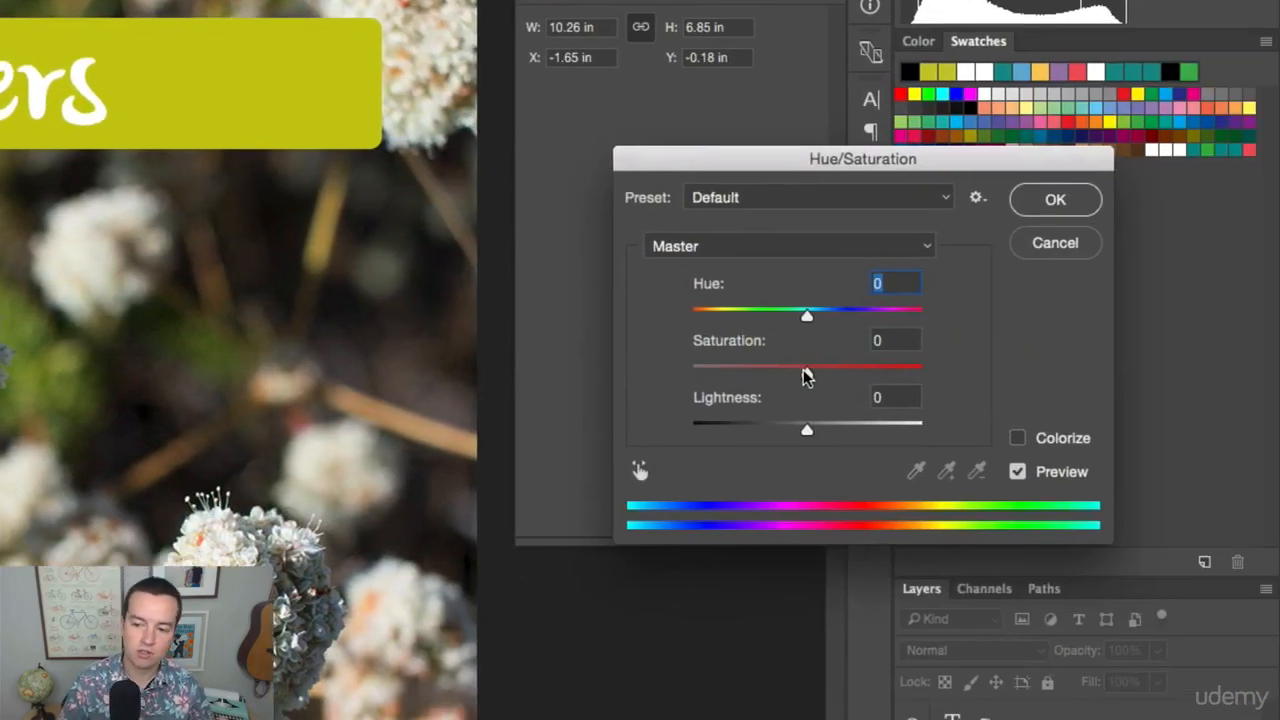
left_click_drag(805, 372, 662, 372)
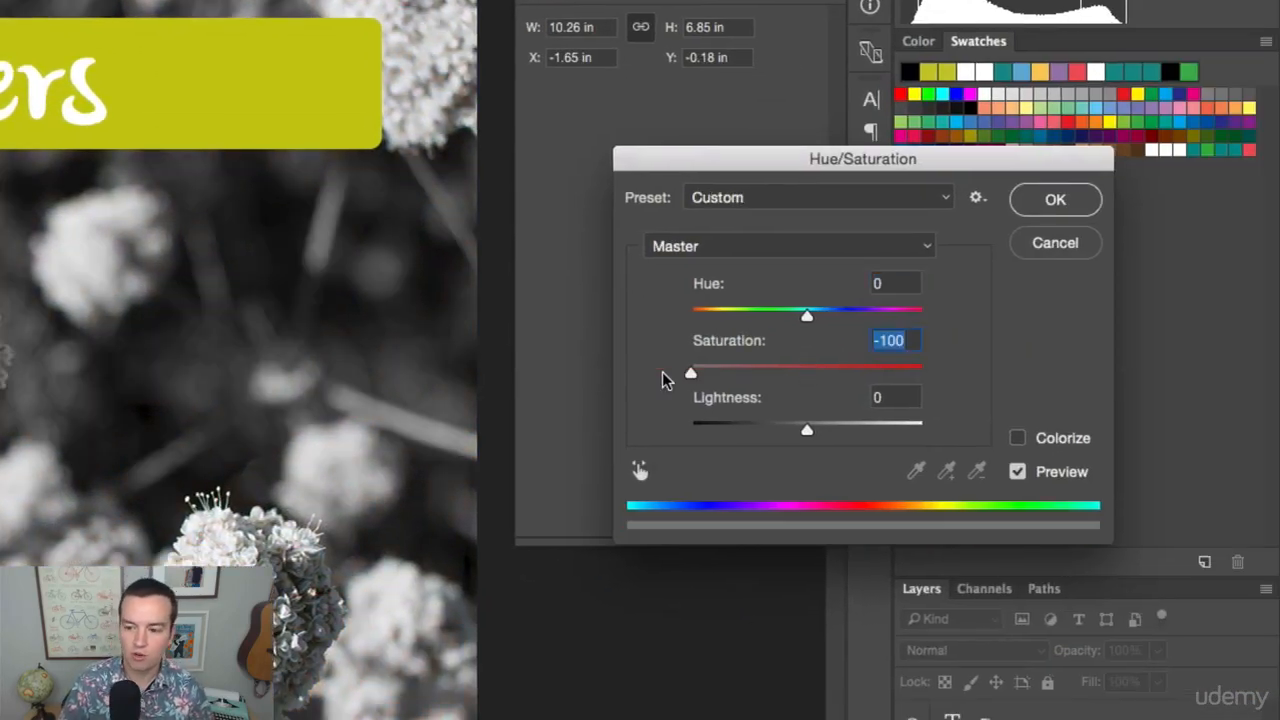
left_click(1055, 199)
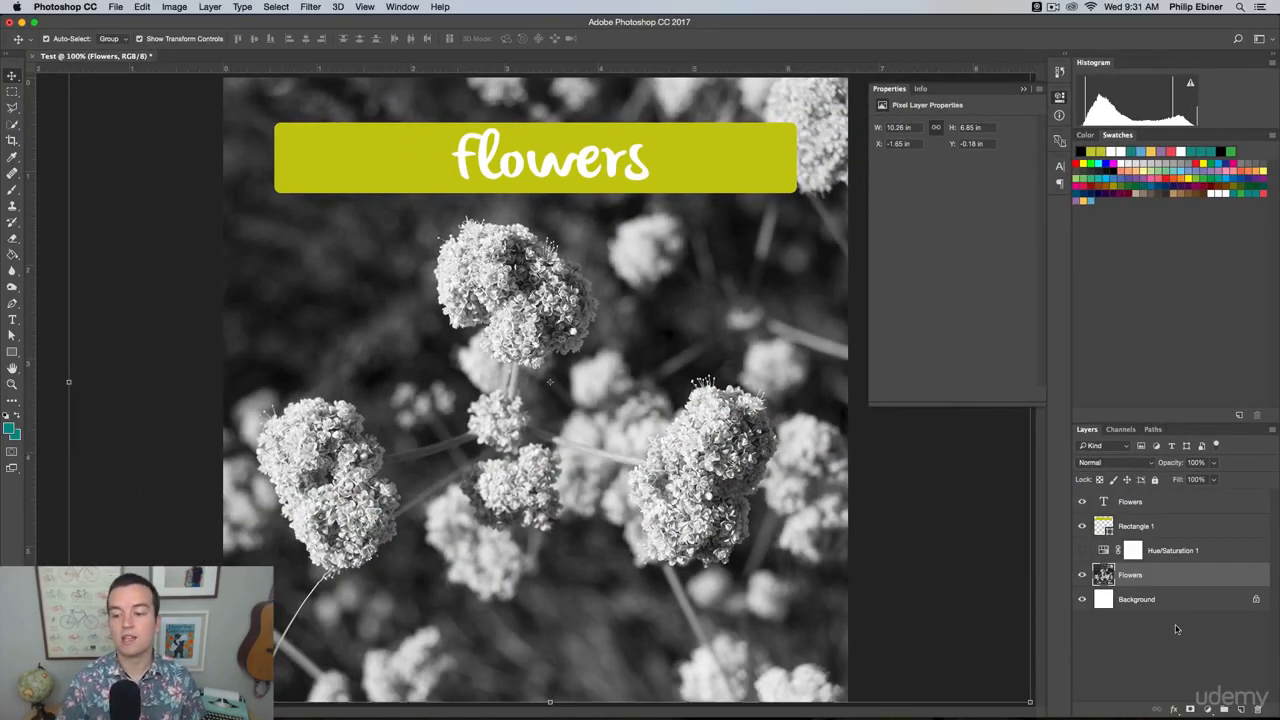
Toggle the photo layer's visibility off and on, and undo and redo its direct desaturation.
left_click(1081, 576)
left_click(1081, 576)
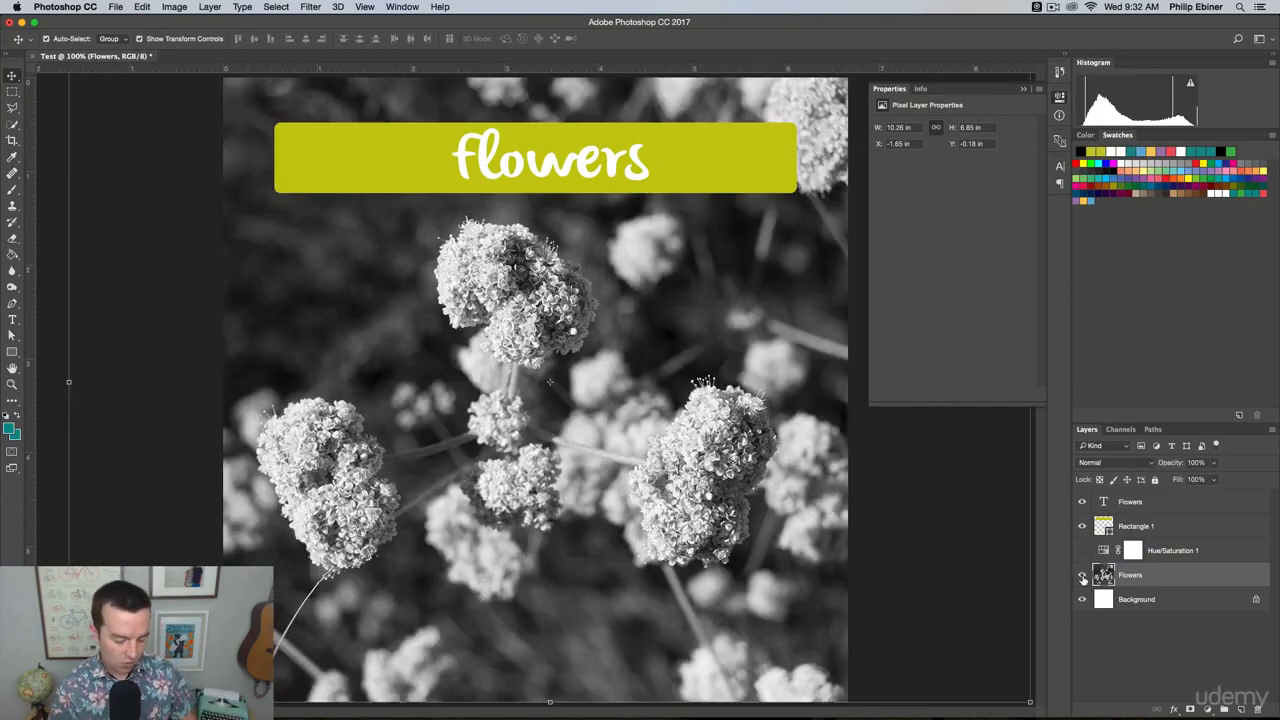
key("super+z")
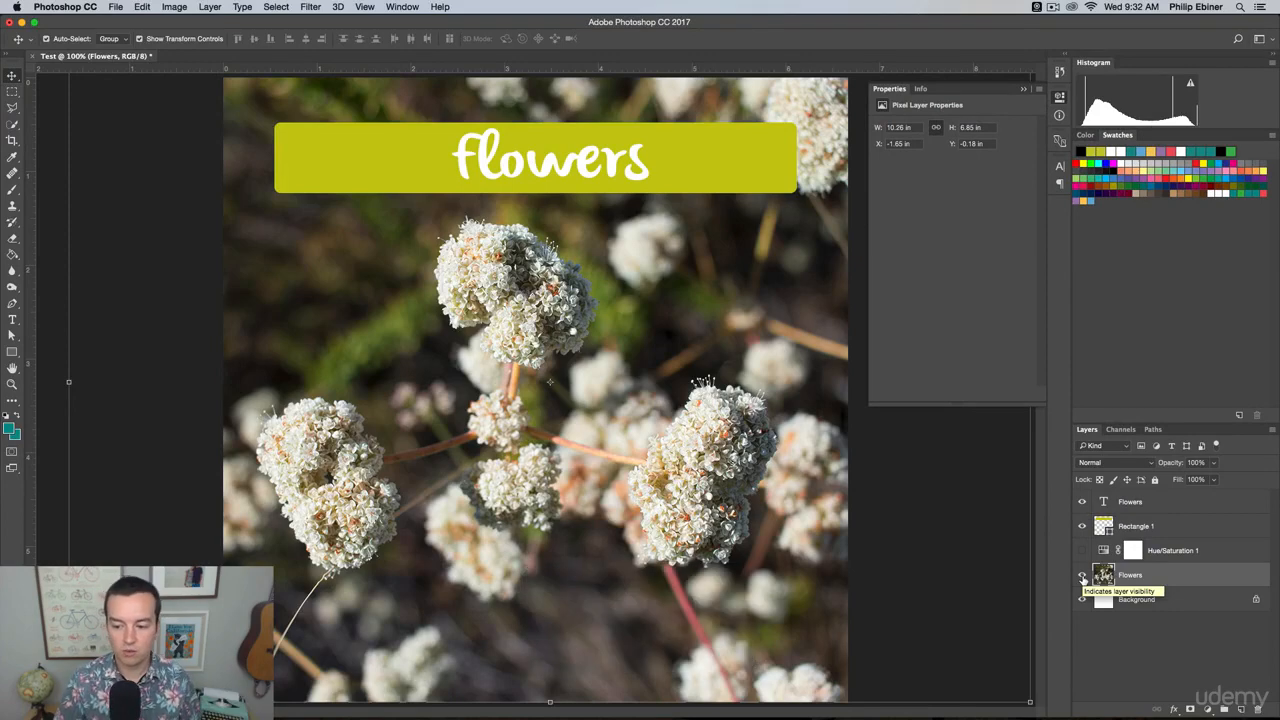
key("super+z")
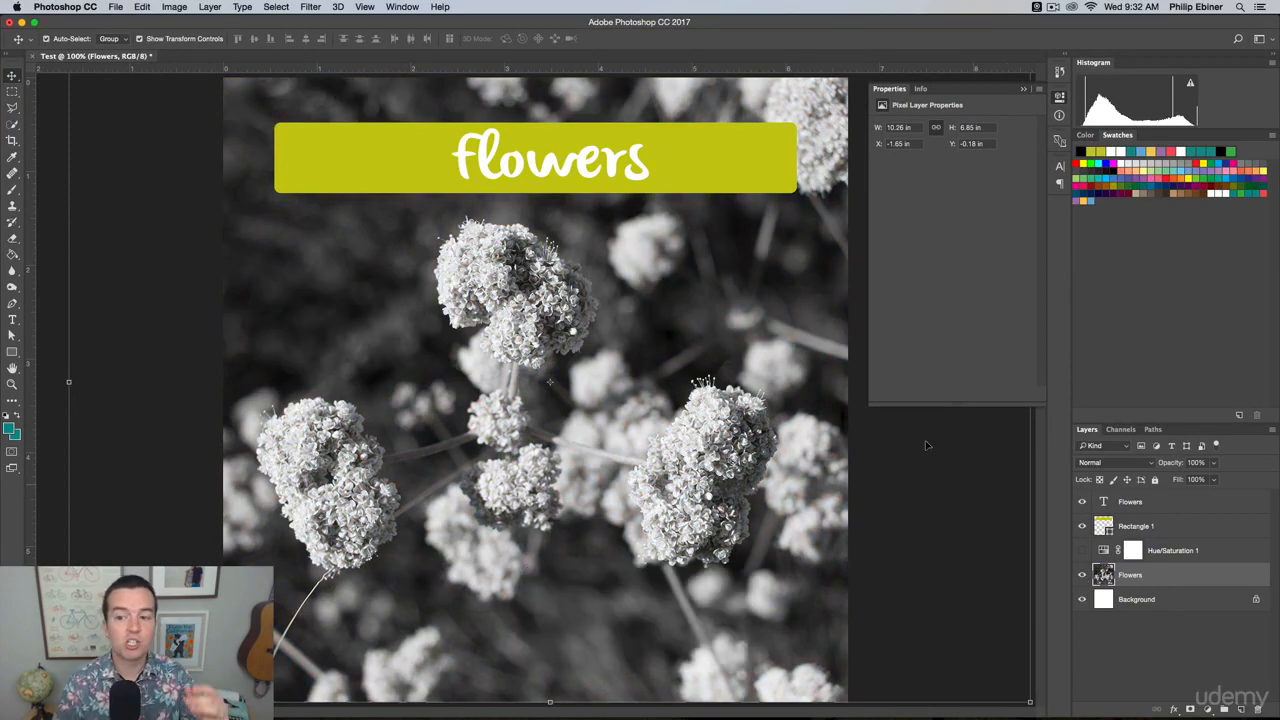
Move the Rectangle 1 shape and the Flowers text together down to the lower part of the photo.
left_click(1192, 530)
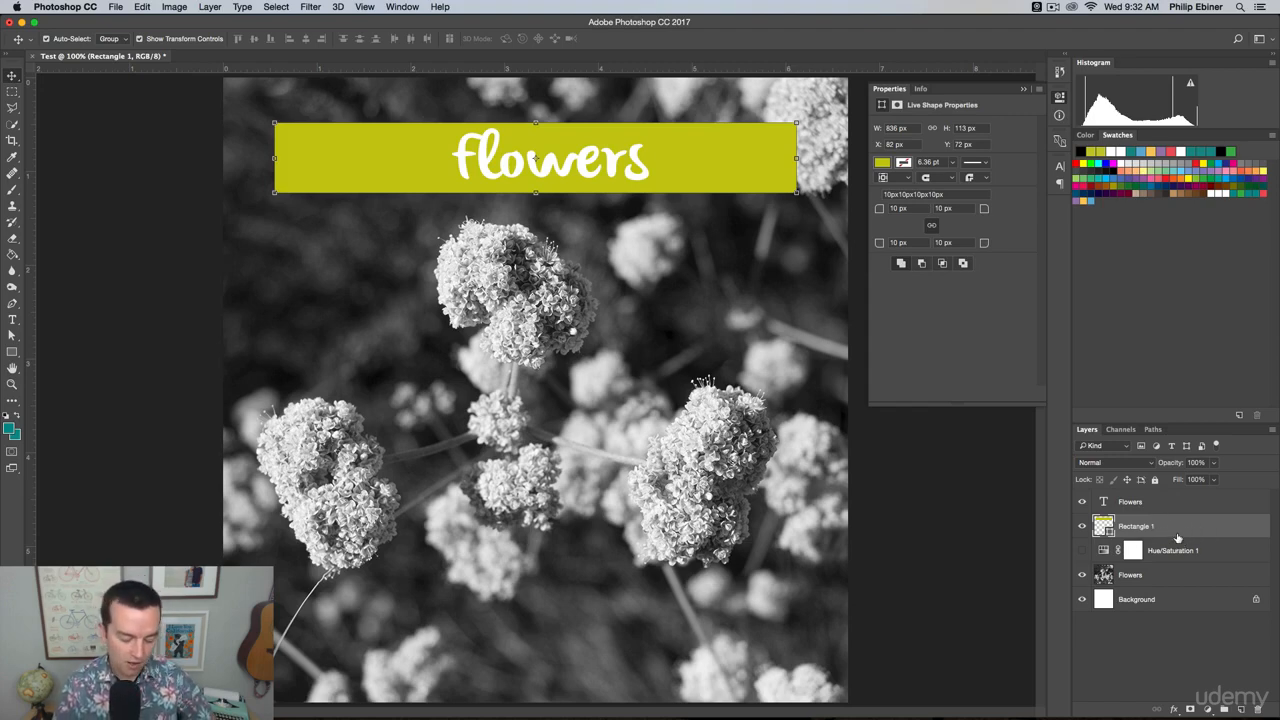
left_click(1163, 509, "shift")
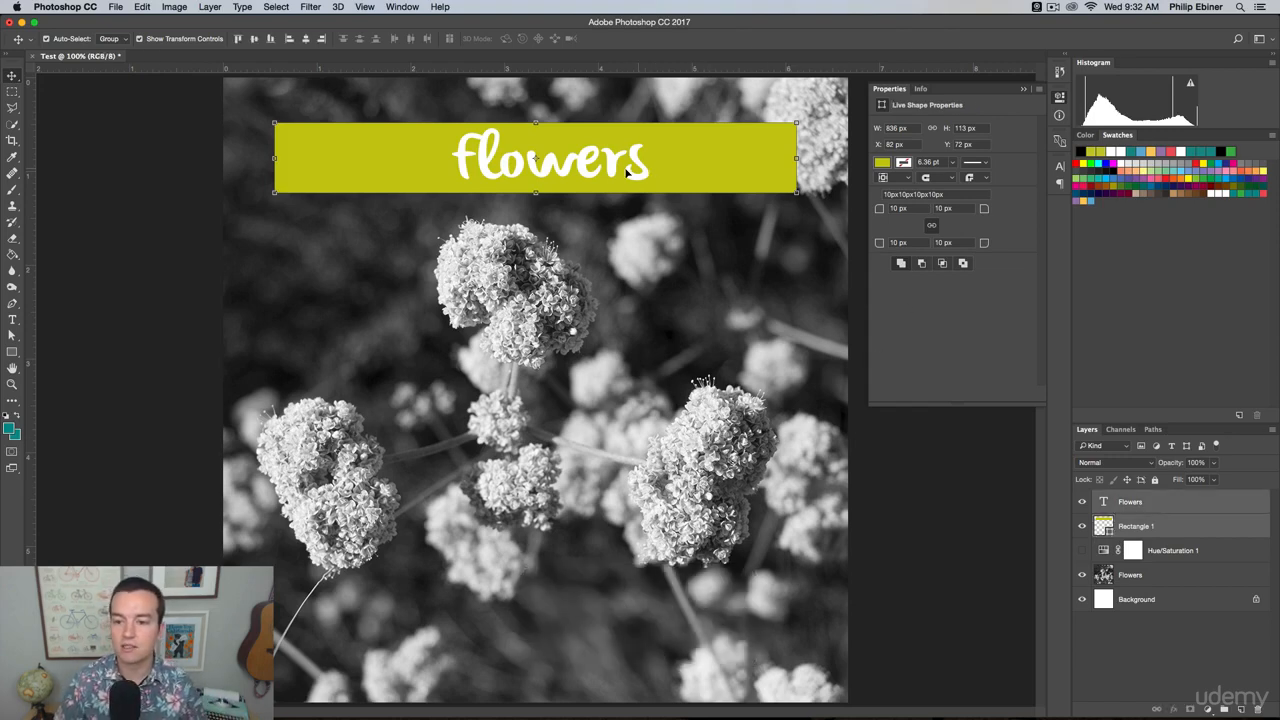
left_click_drag(625, 167, 632, 650)
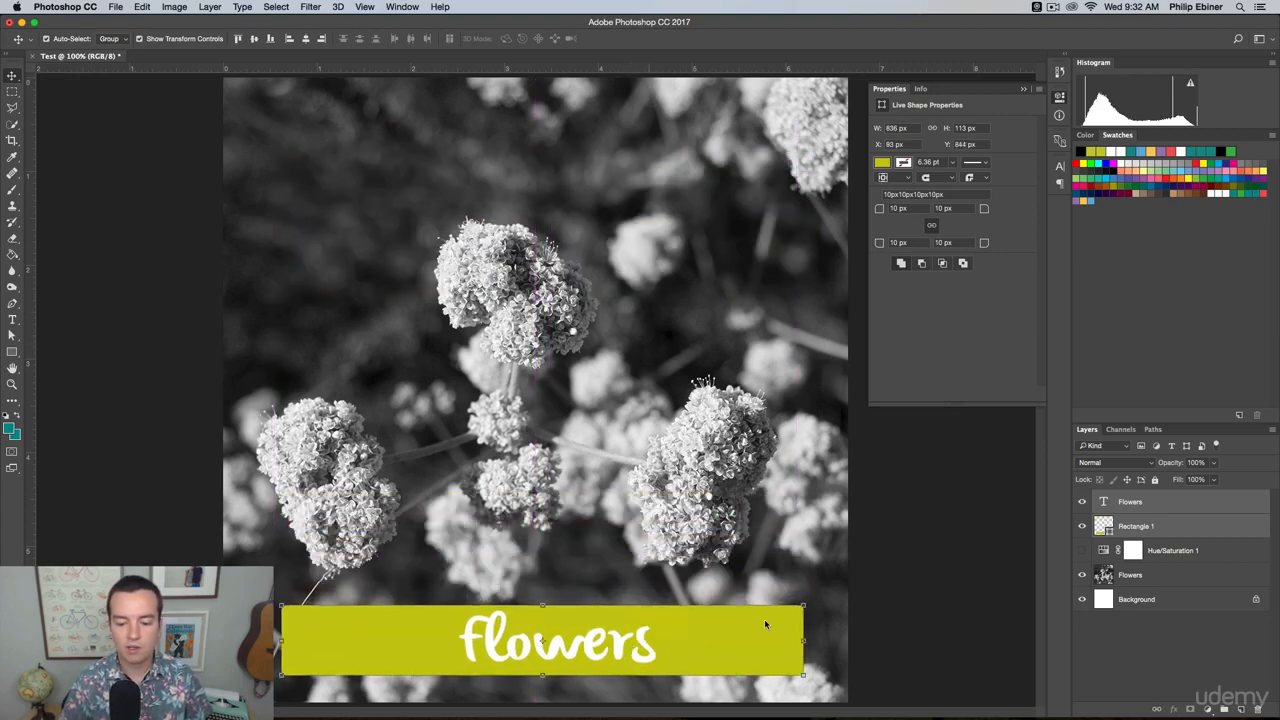
key("Return")
left_click(968, 563)
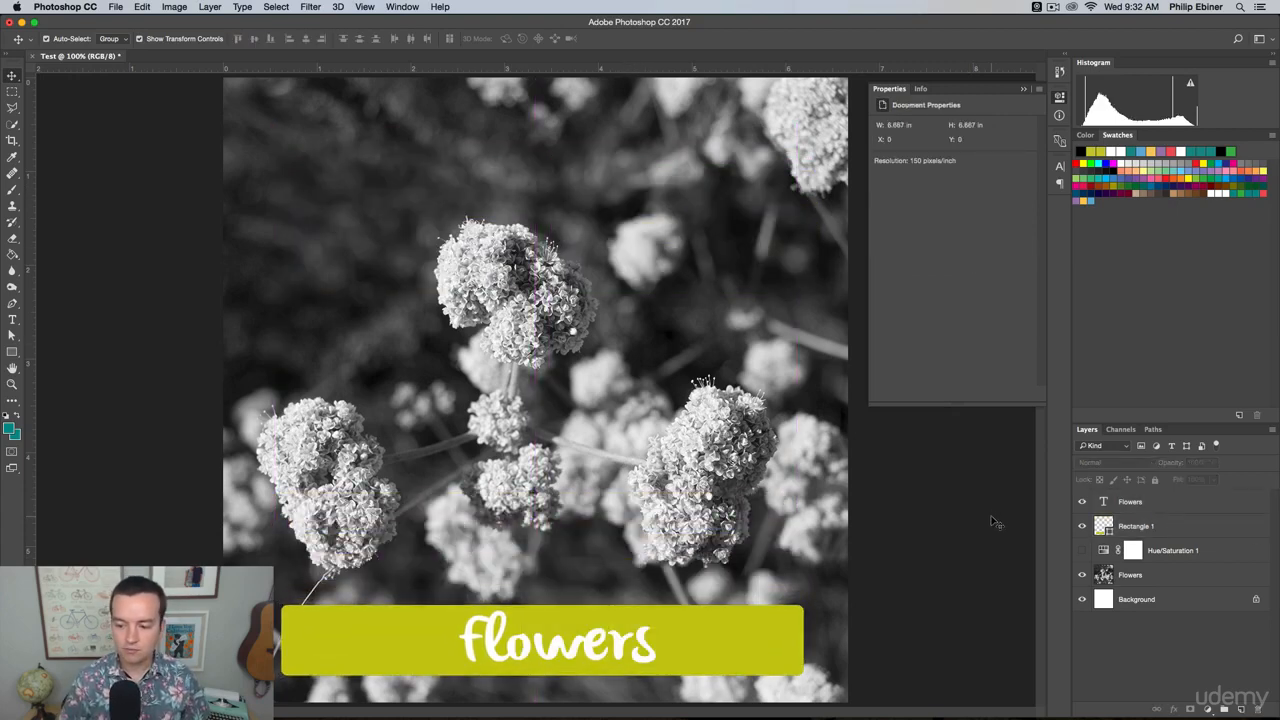
Undo and redo the move of the rectangle and the Flowers text.
key("super+z")
key("super+z")
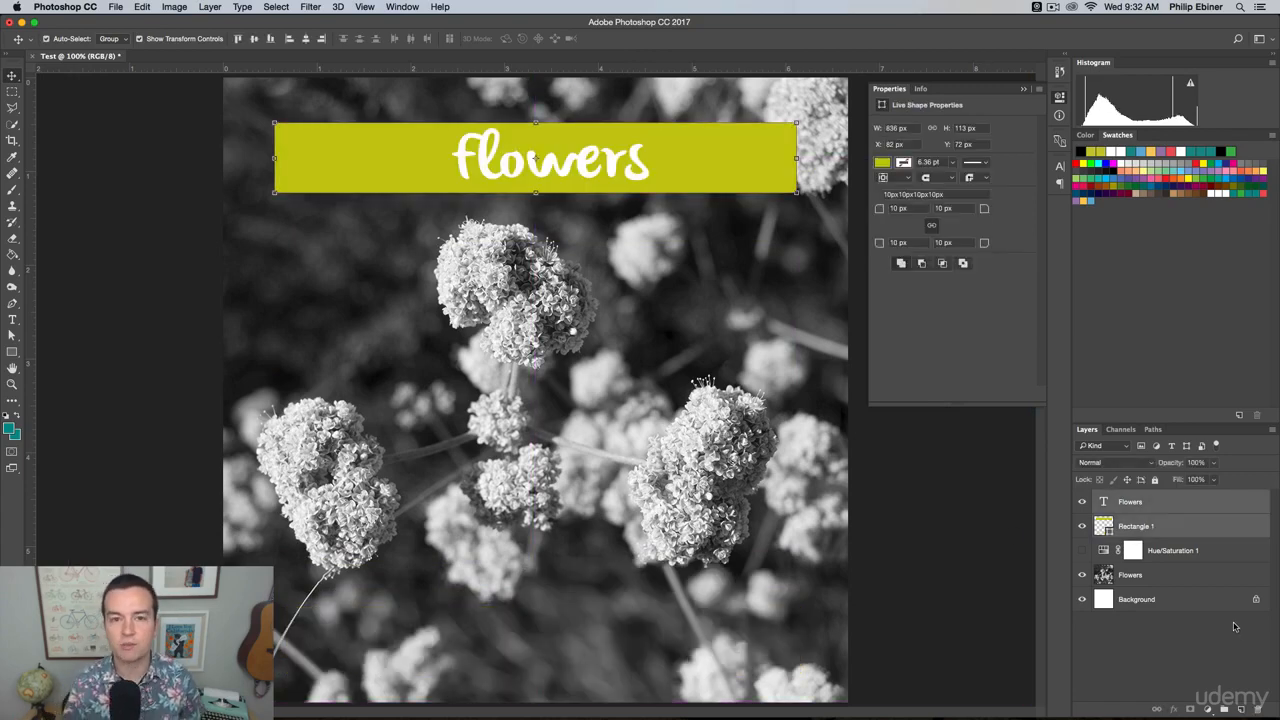
key("super+z")
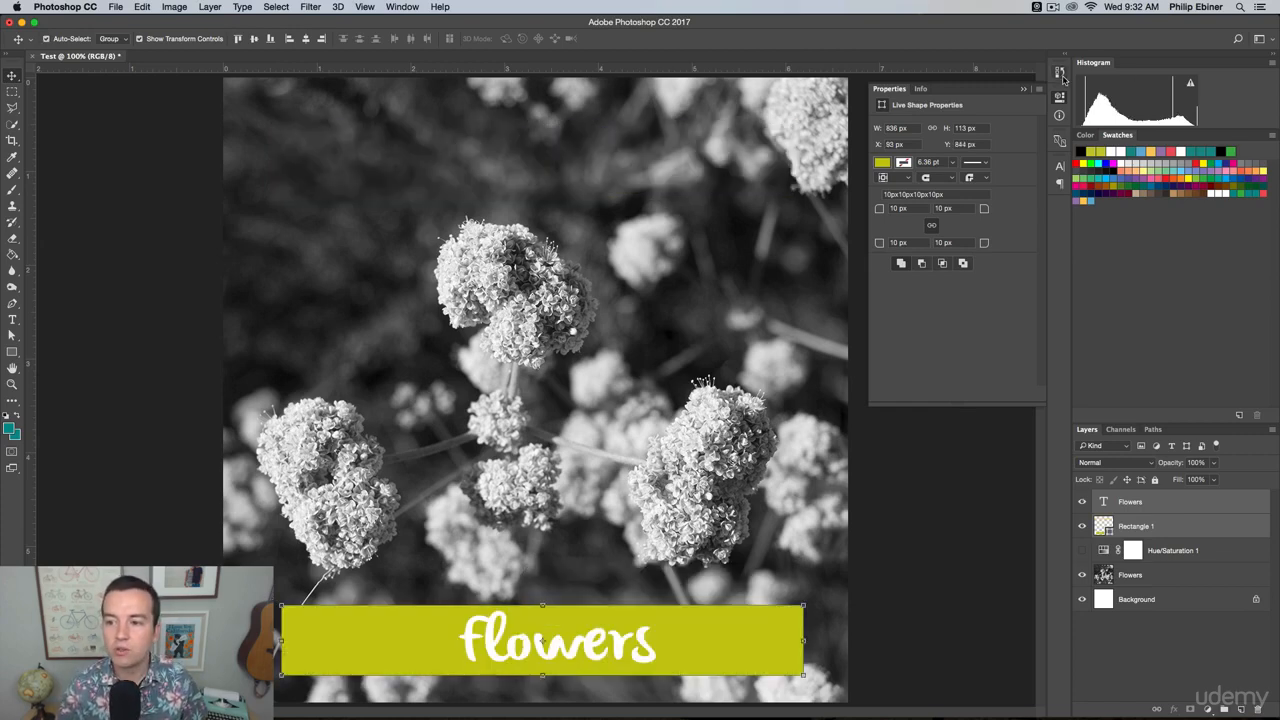
Step back through the document history to the last Layer Order state, before the direct Hue/Saturation change.
left_click(1060, 72)
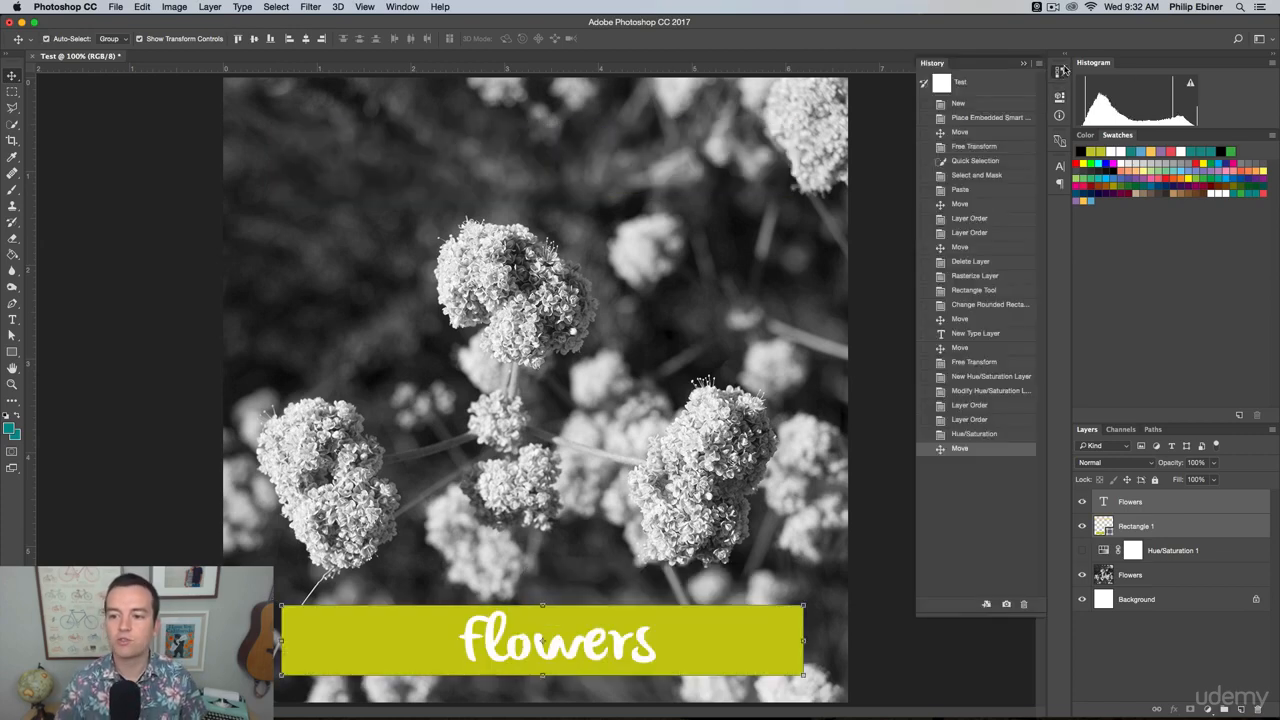
left_click(968, 436)
left_click(968, 421)
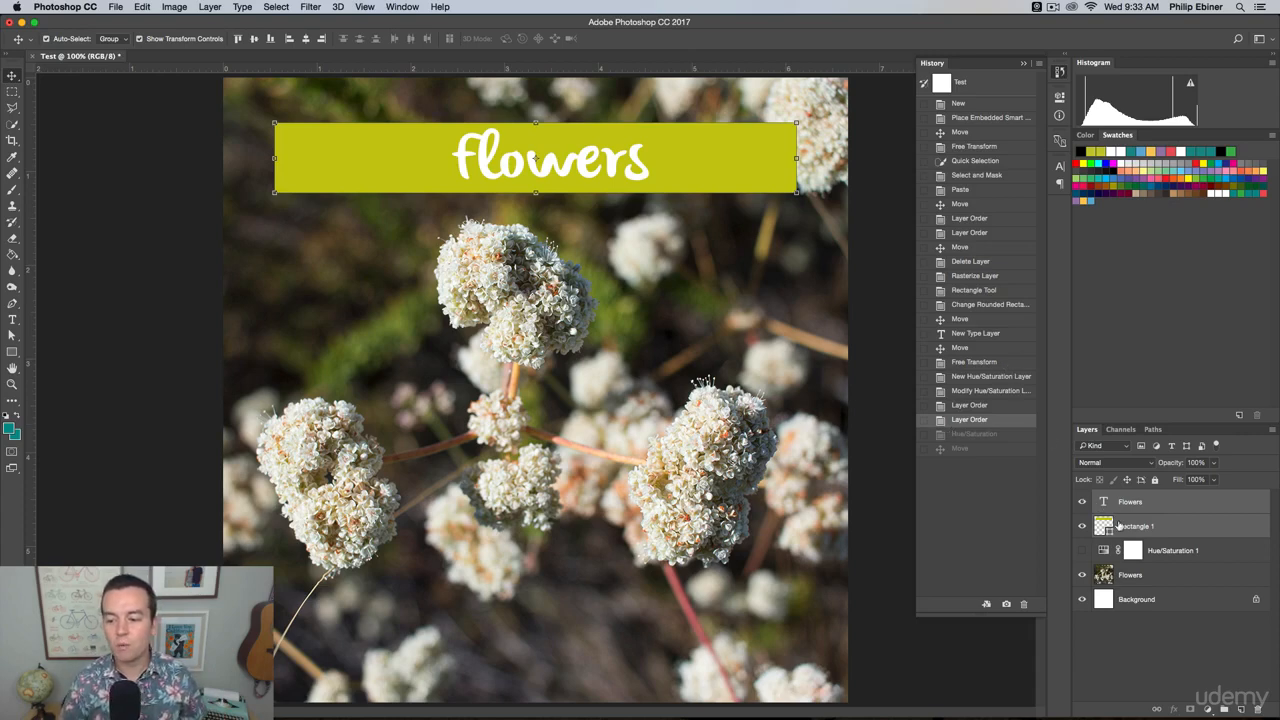
Select the Flowers photo layer, toggle the Hue/Saturation 1 adjustment layer's visibility and leave it shown, and close the history.
left_click(1164, 575)
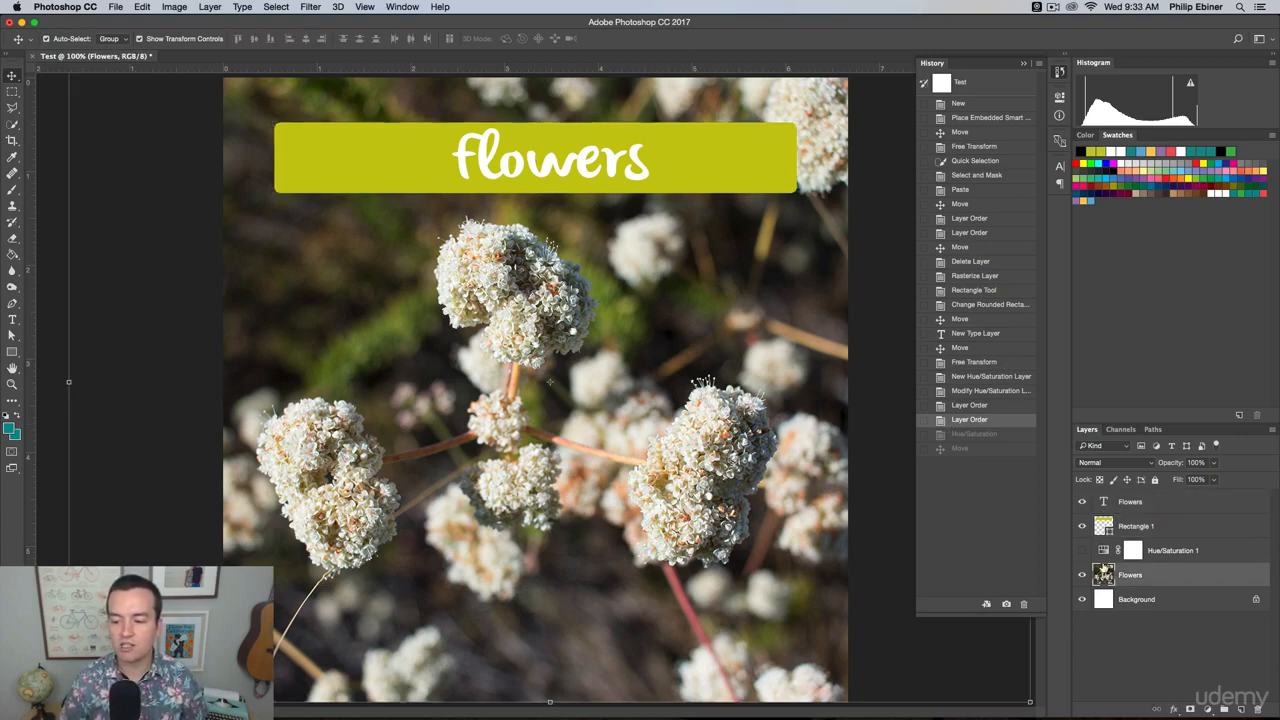
left_click(1082, 551)
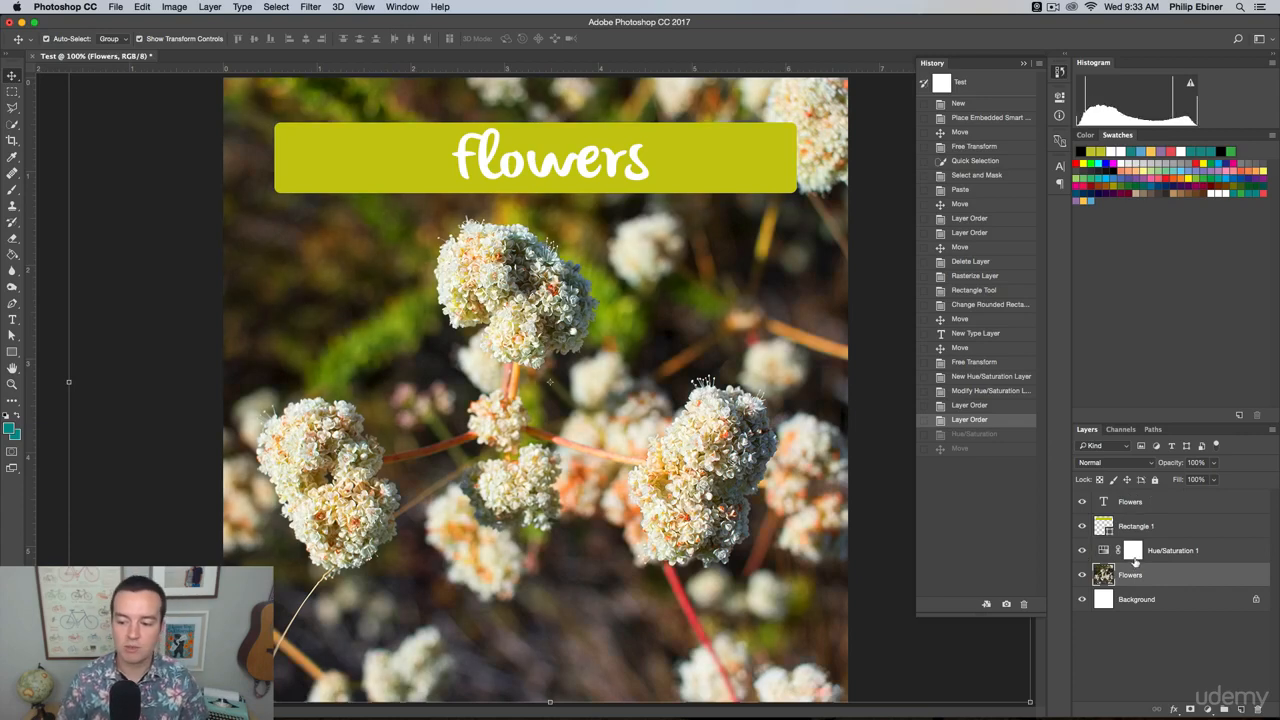
left_click(1082, 550)
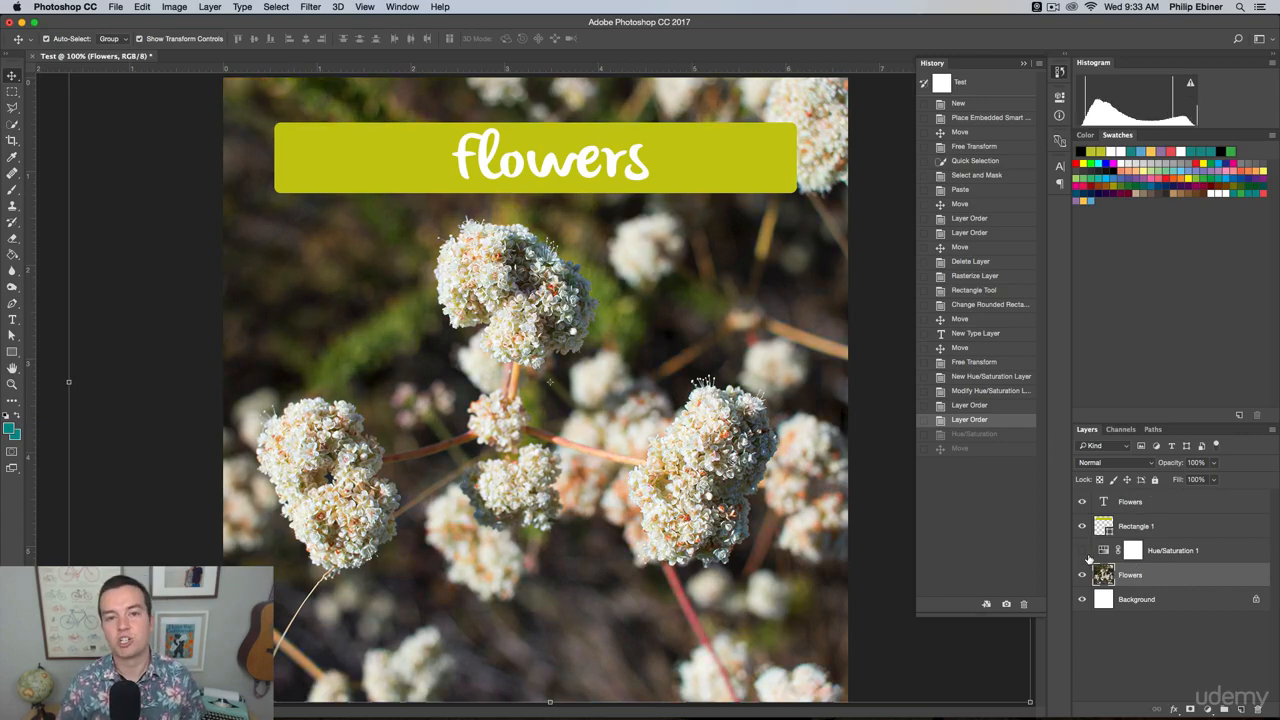
left_click(1082, 551)
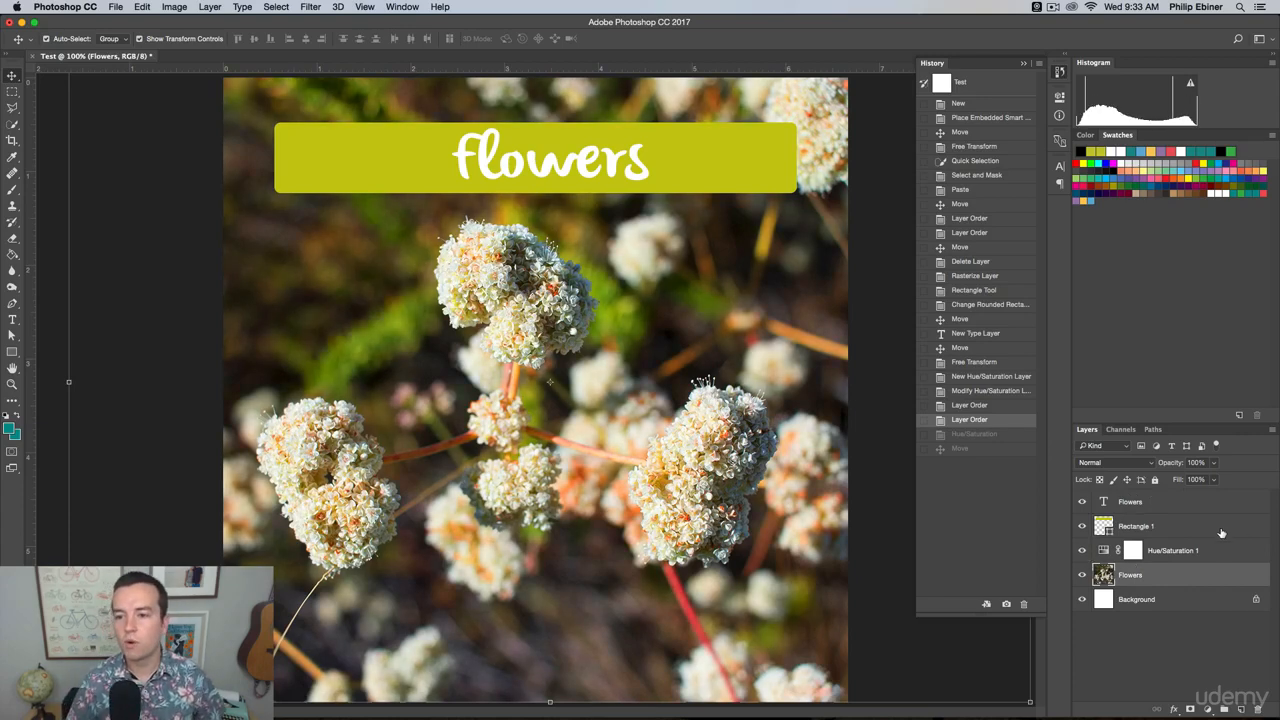
left_click(1061, 73)
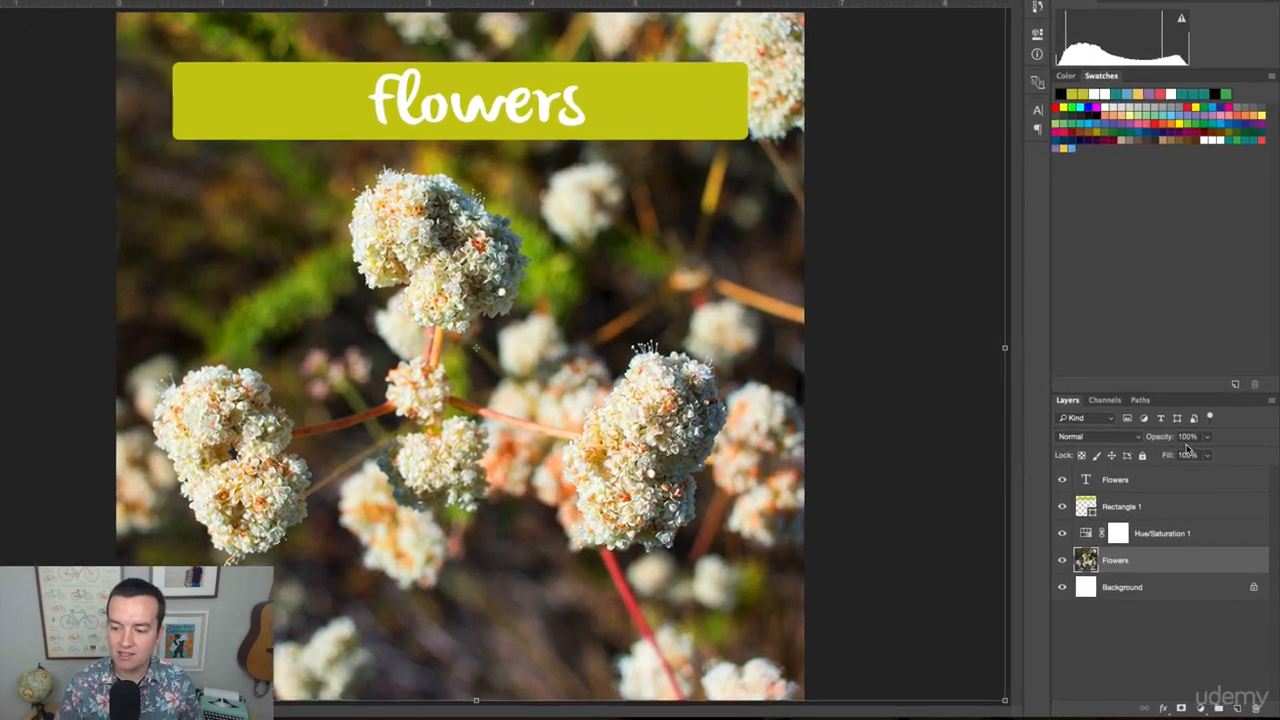
Select the Rectangle 1 layer, lower its opacity to 50% and restore it to 100%.
left_click(1156, 504)
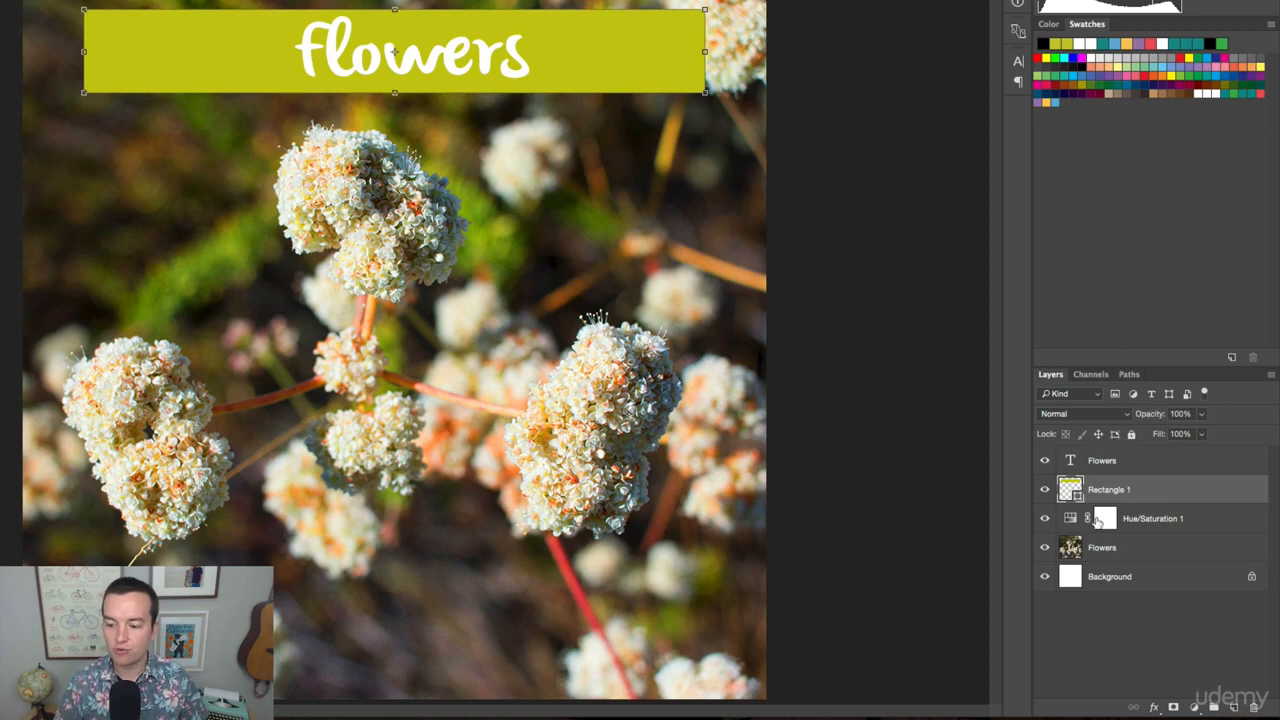
left_click_drag(1150, 415, 1276, 432)
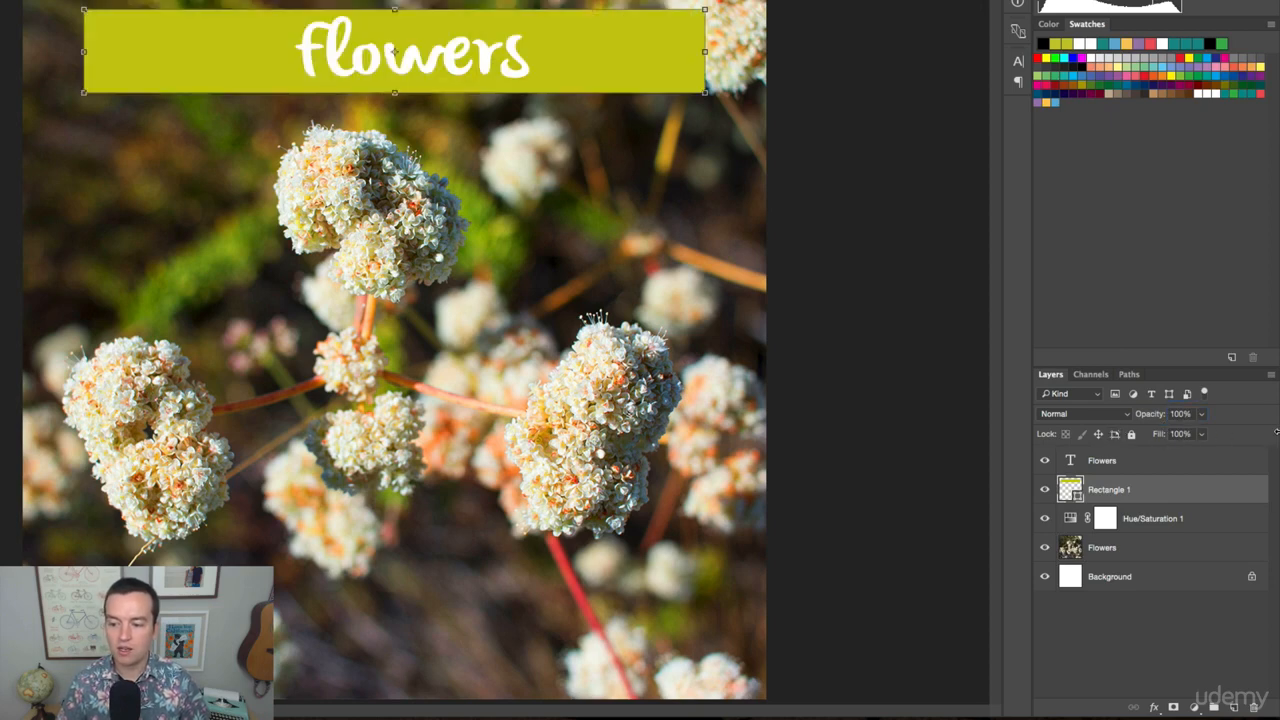
left_click(1150, 414)
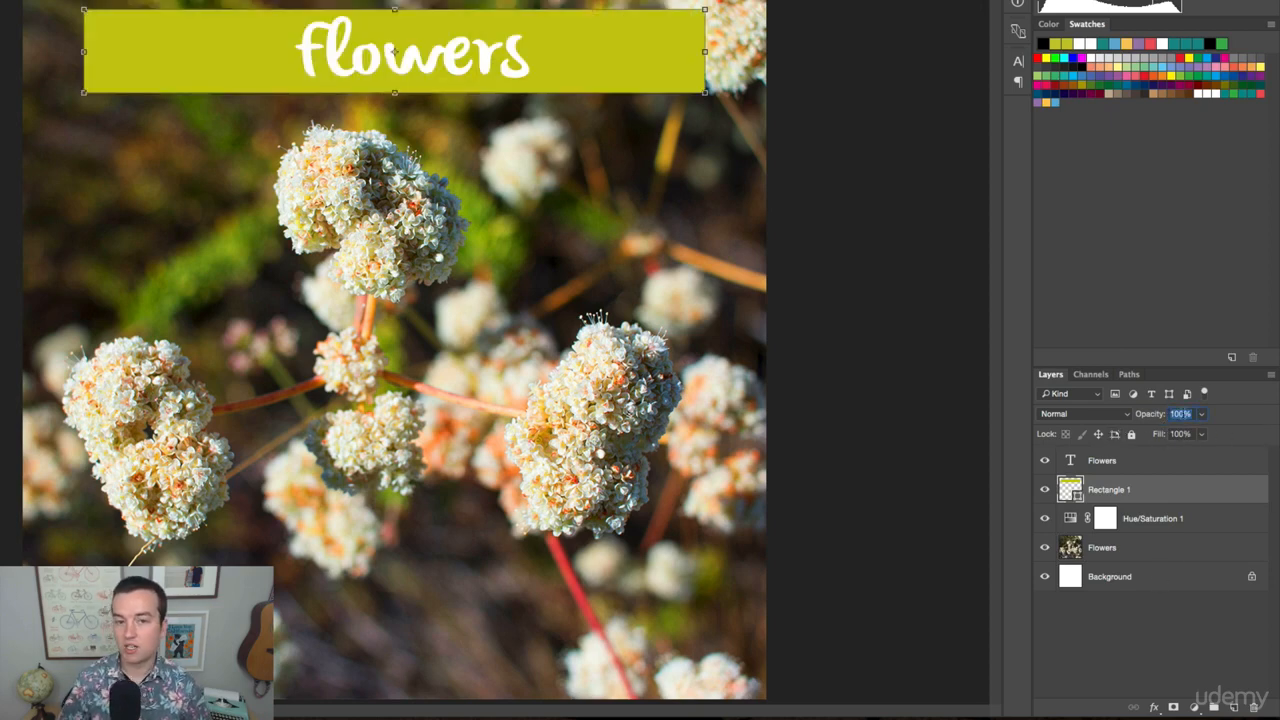
type("50")
key("Return")
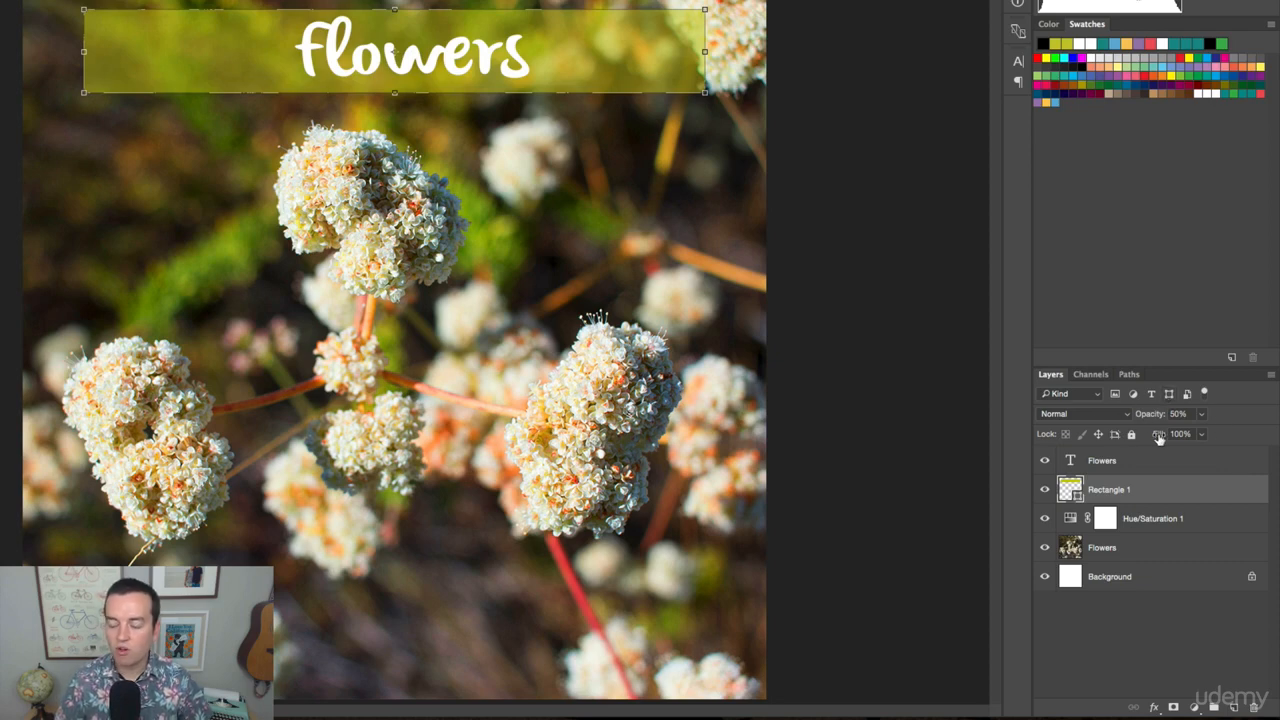
left_click_drag(1150, 418, 1218, 418)
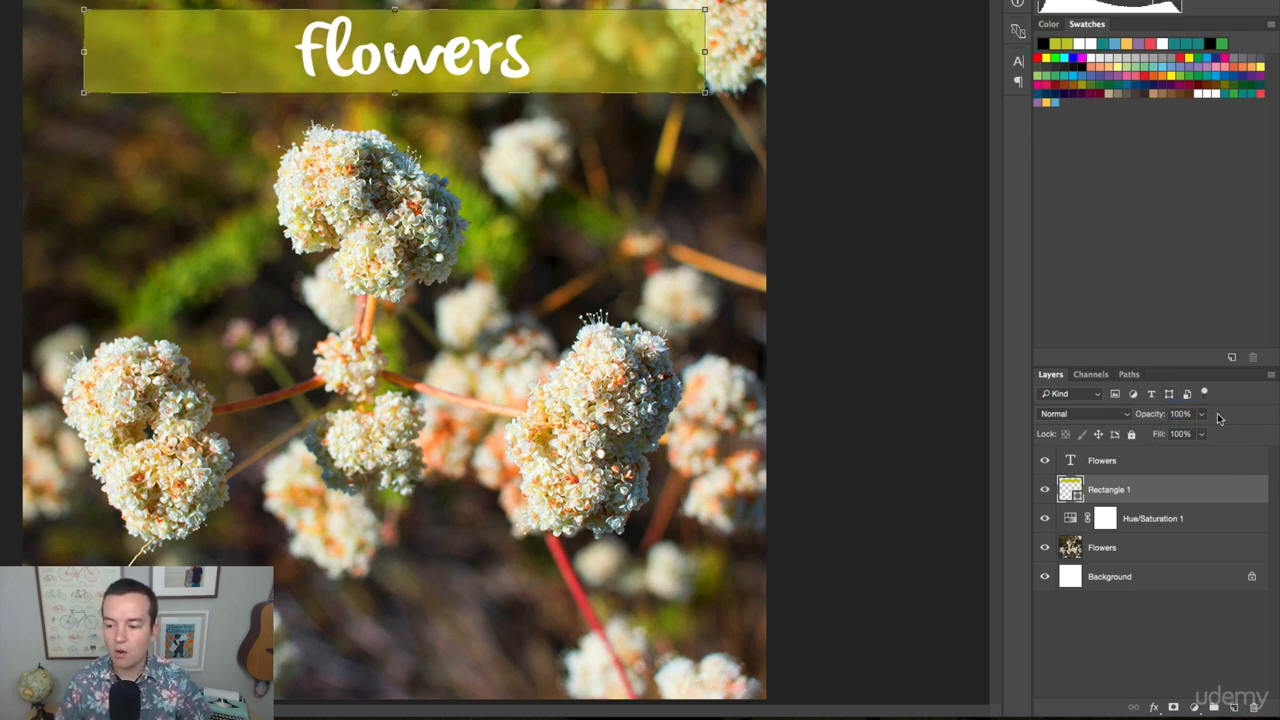
Try the Overlay and Vivid Light blend modes on the Rectangle 1 layer.
left_click(1122, 412)
left_click(1125, 418)
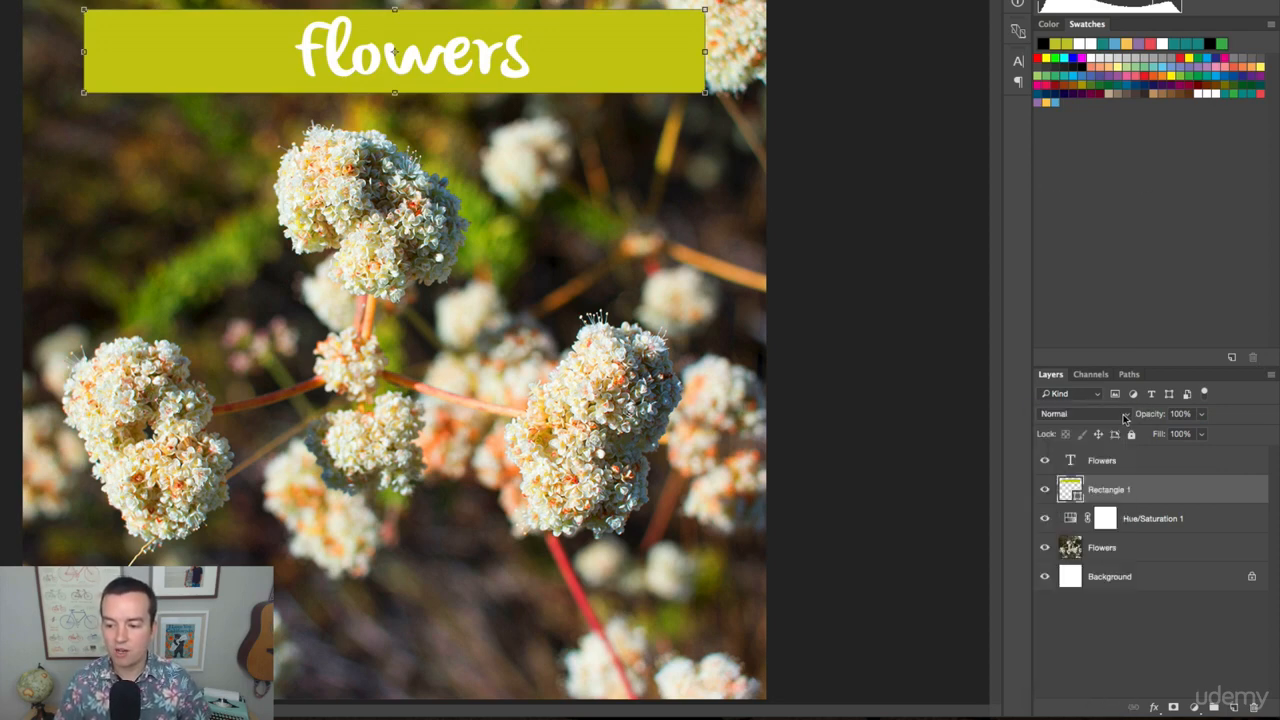
left_click(1124, 414)
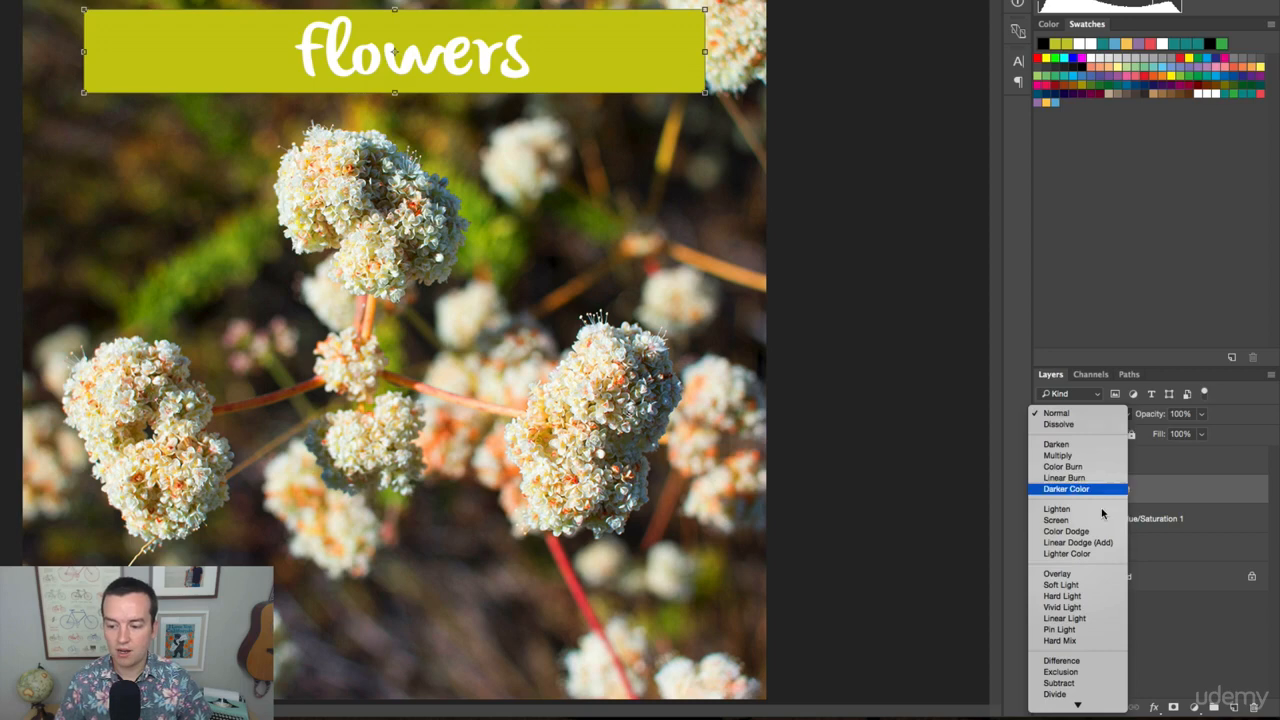
left_click(1091, 573)
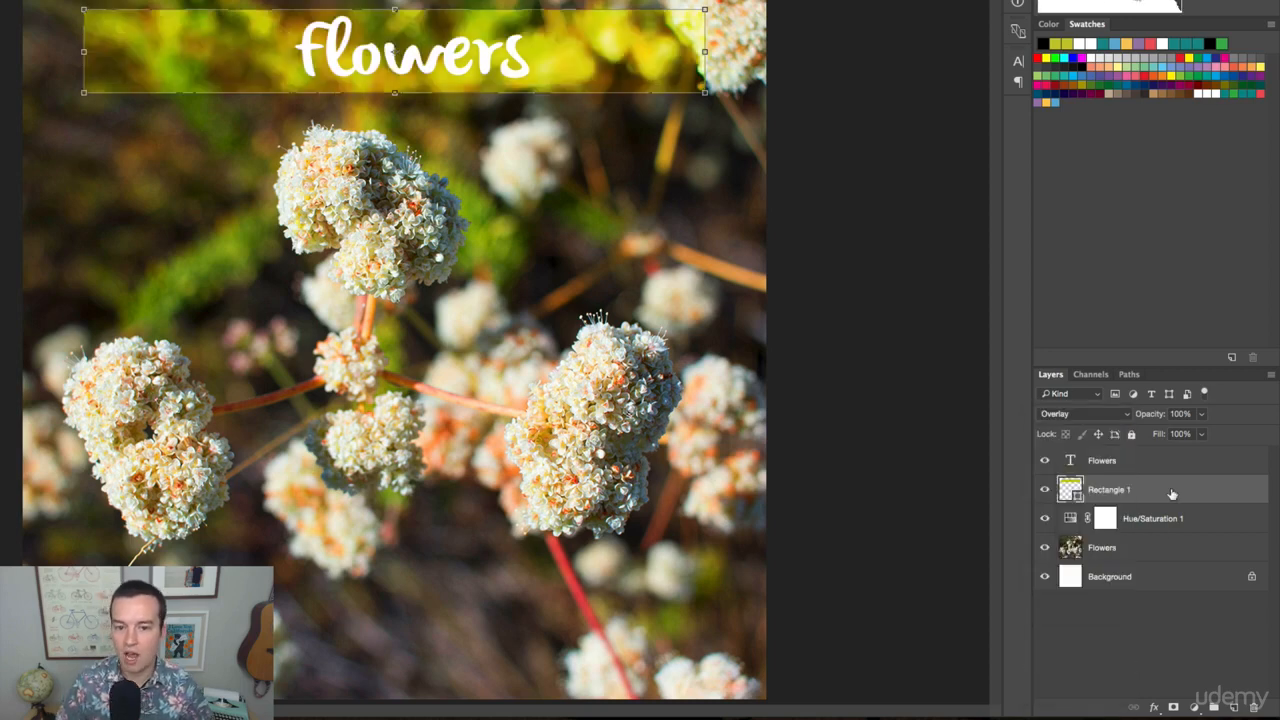
left_click(1128, 414)
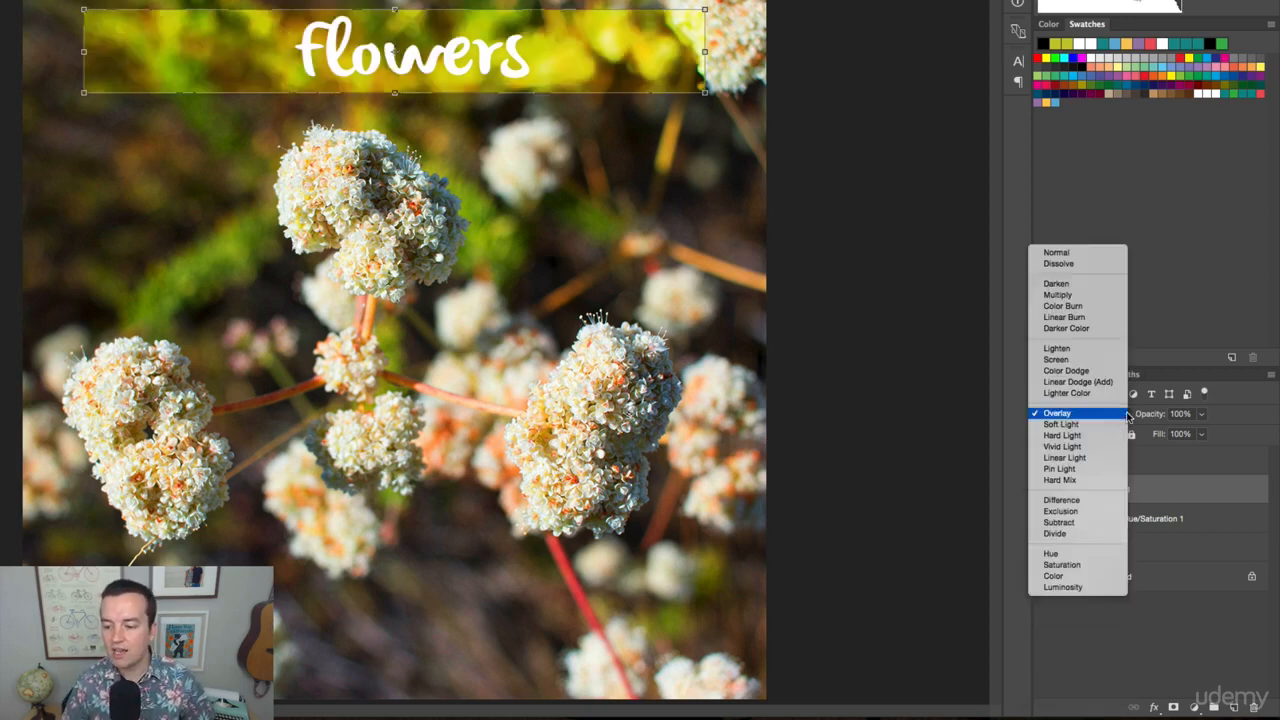
left_click(1099, 447)
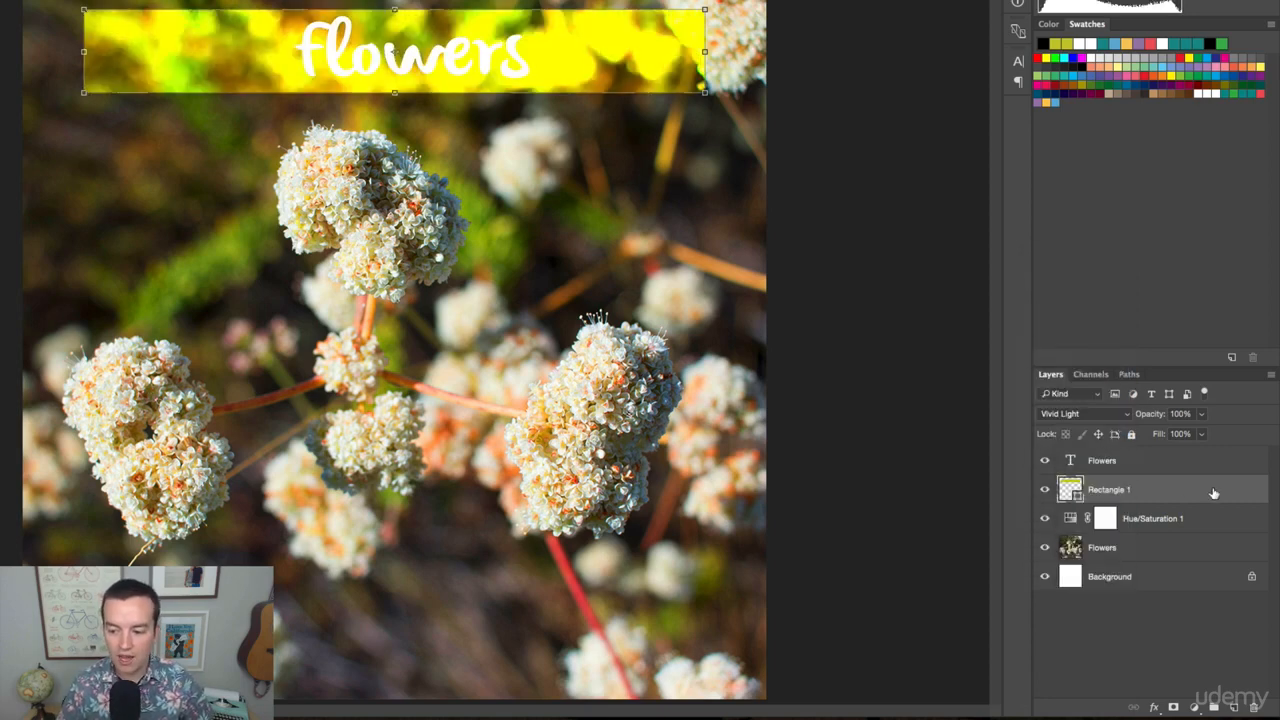
Cycle through the blend modes for the Rectangle 1 layer and settle on Linear Burn.
key("shift+equal")
key("shift+equal")
key("shift+equal")
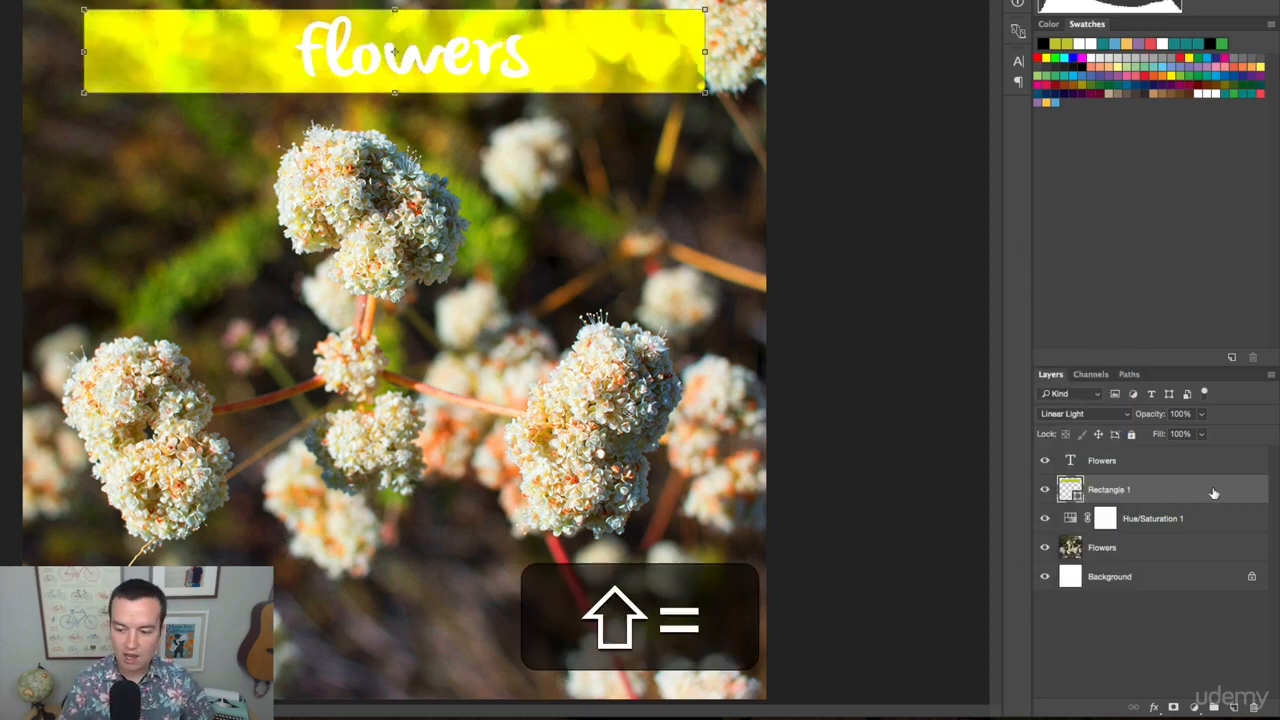
key("shift+equal")
key("shift+equal")
key("shift+minus")
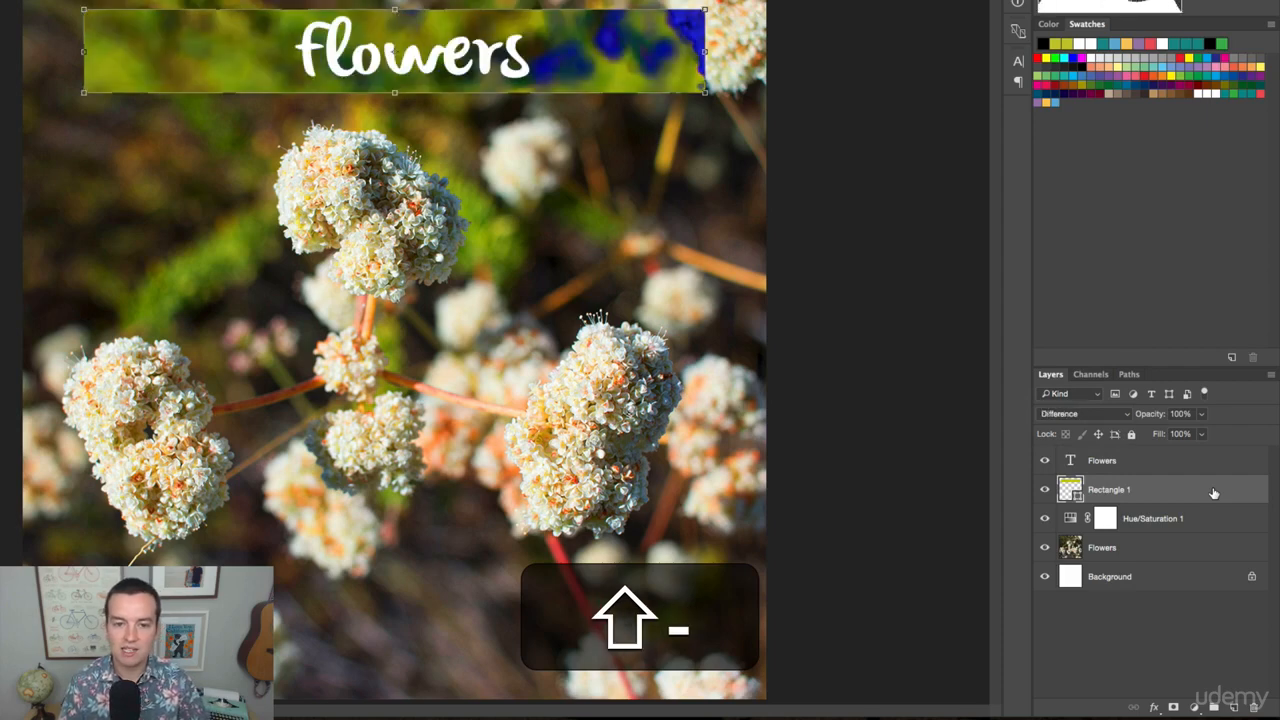
key("shift+minus")
key("shift+minus")
key("shift+equal")
key("shift+equal")
key("shift+equal")
key("shift+equal")
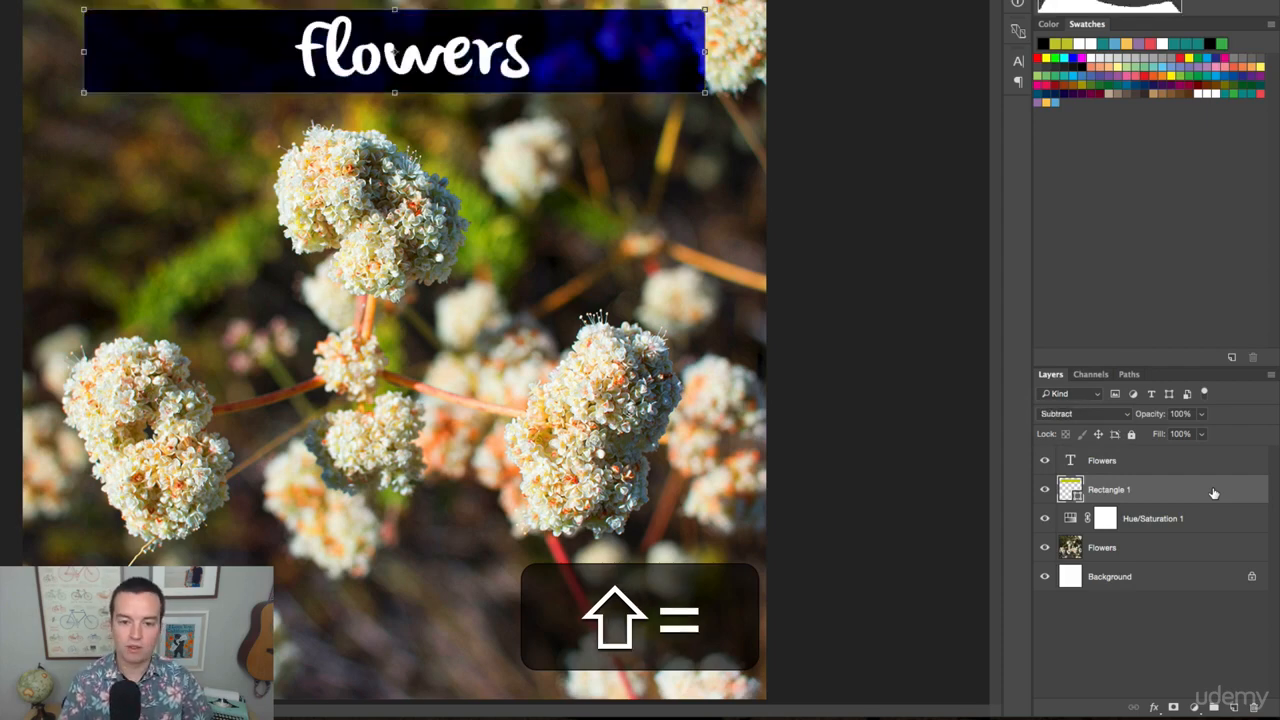
key("shift+equal")
key("shift+equal")
key("shift+equal")
key("shift+equal")
key("shift+equal")
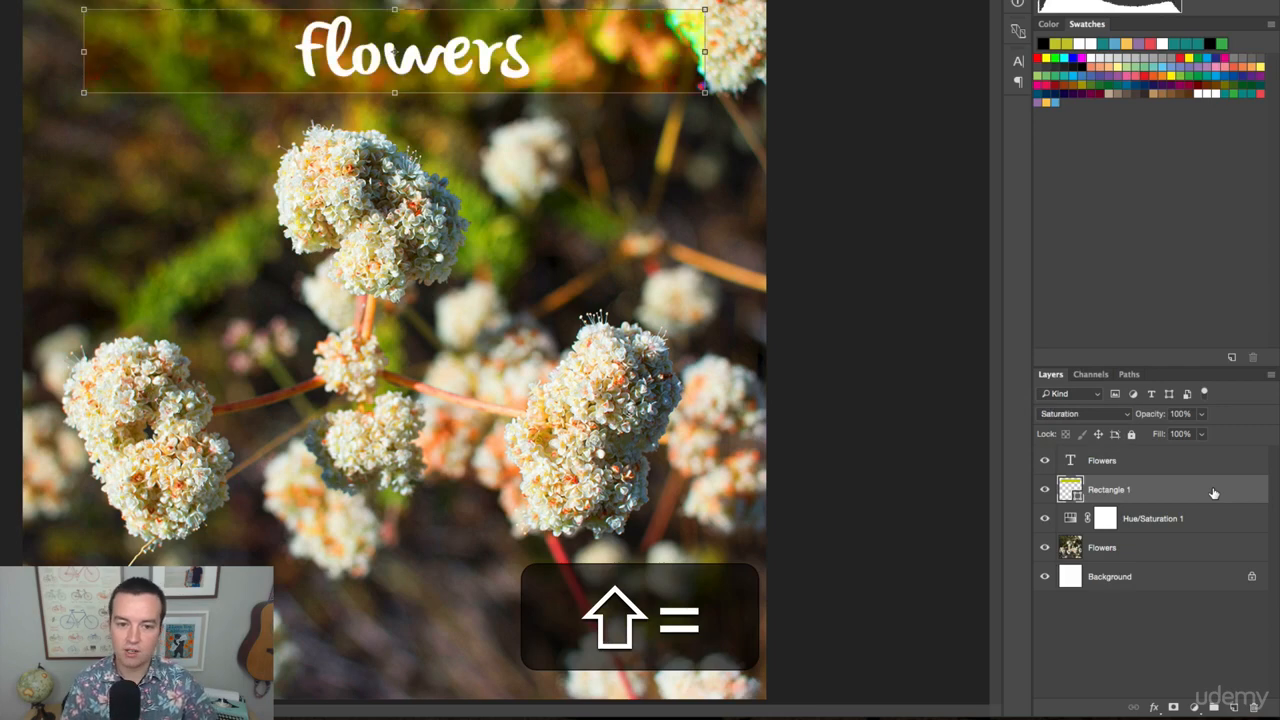
key("shift+equal")
key("shift+equal")
key("shift+equal")
key("shift+equal")
key("shift+equal")
key("shift+equal")
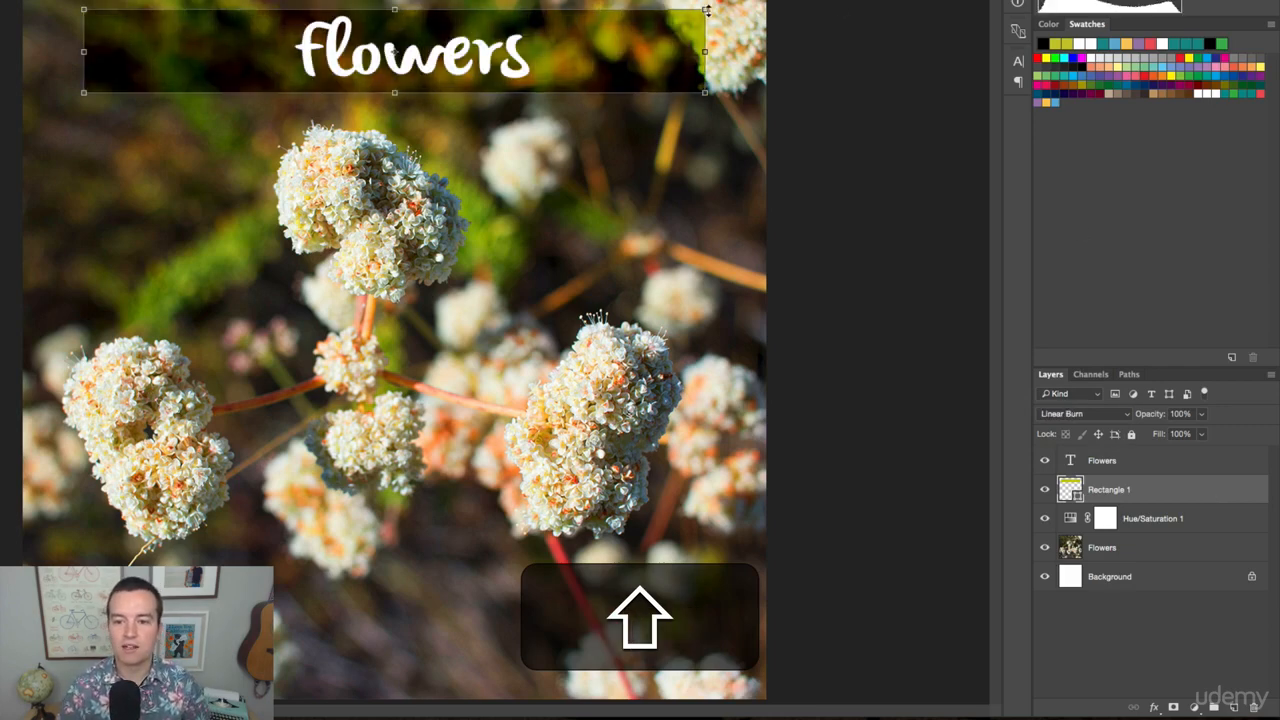
Stretch Rectangle 1 past the canvas's sides and upper edge to about 144% width and 177% height, and move the Flowers text up within it.
left_click_drag(705, 10, 839, 0)
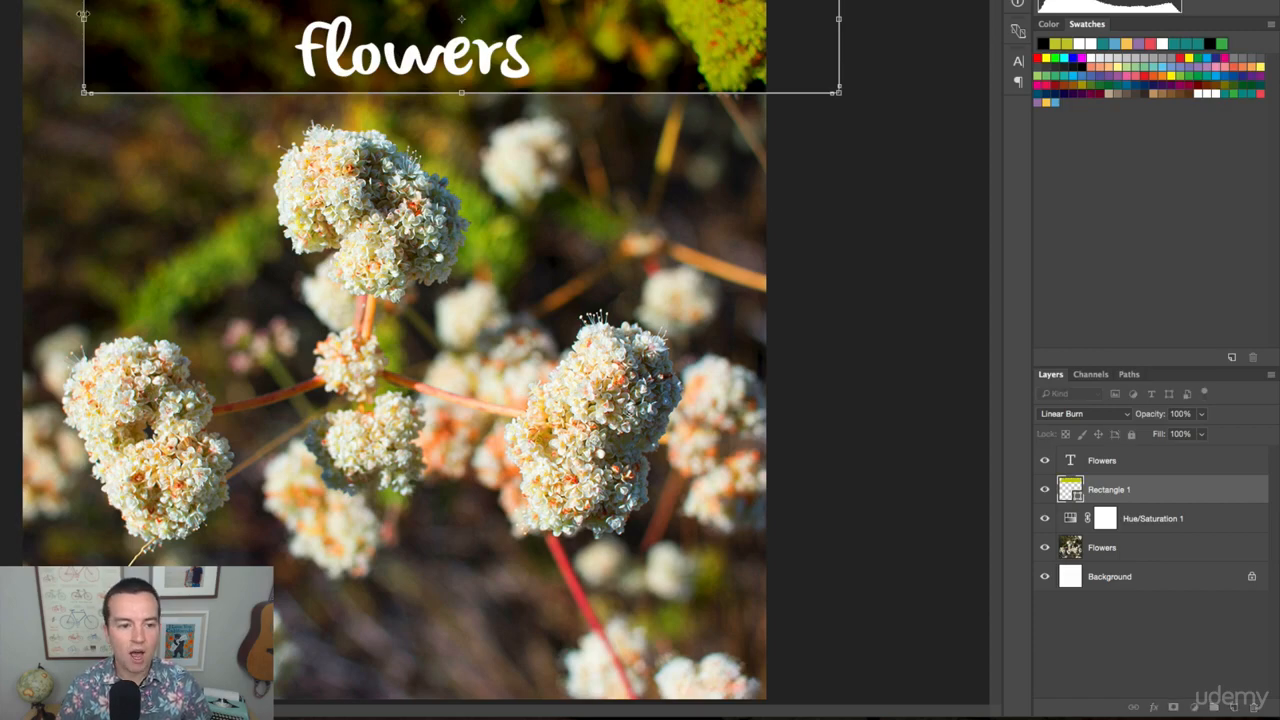
left_click_drag(84, 17, 0, 15)
mouse_move(250, 95)
left_mouse_down()
mouse_move(246, 134)
mouse_move(252, 93)
left_mouse_up()
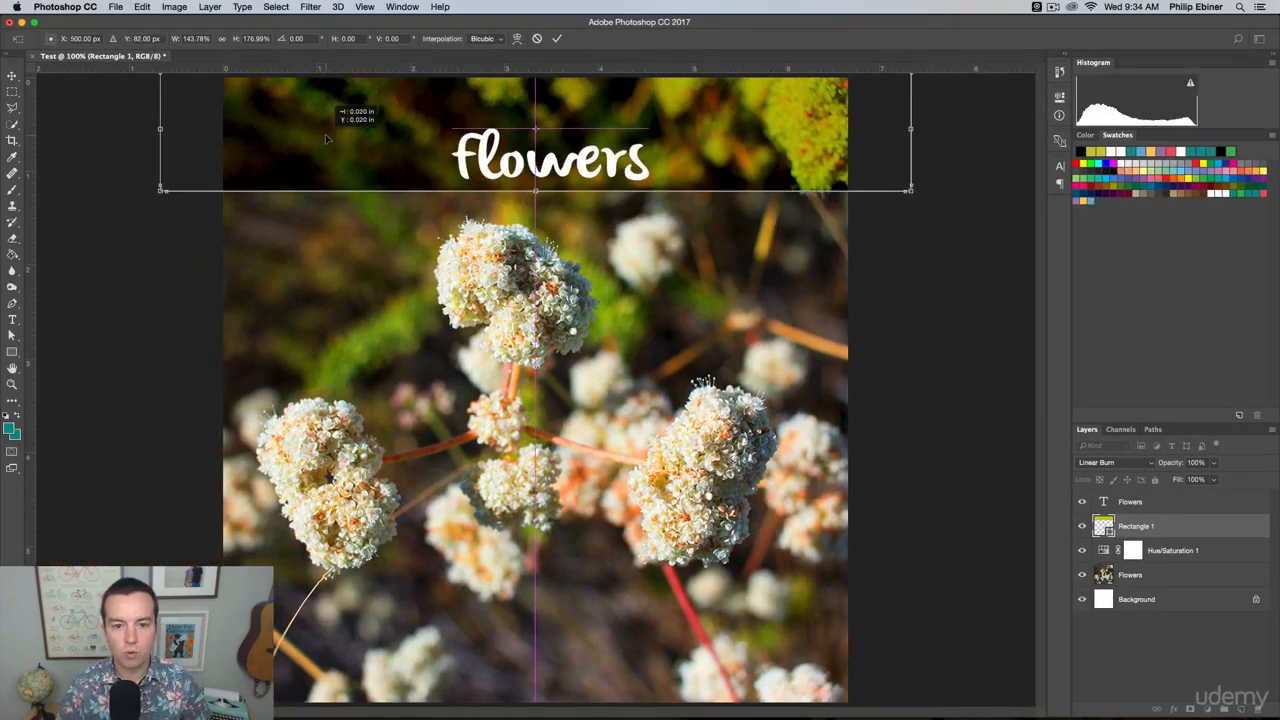
key("Return")
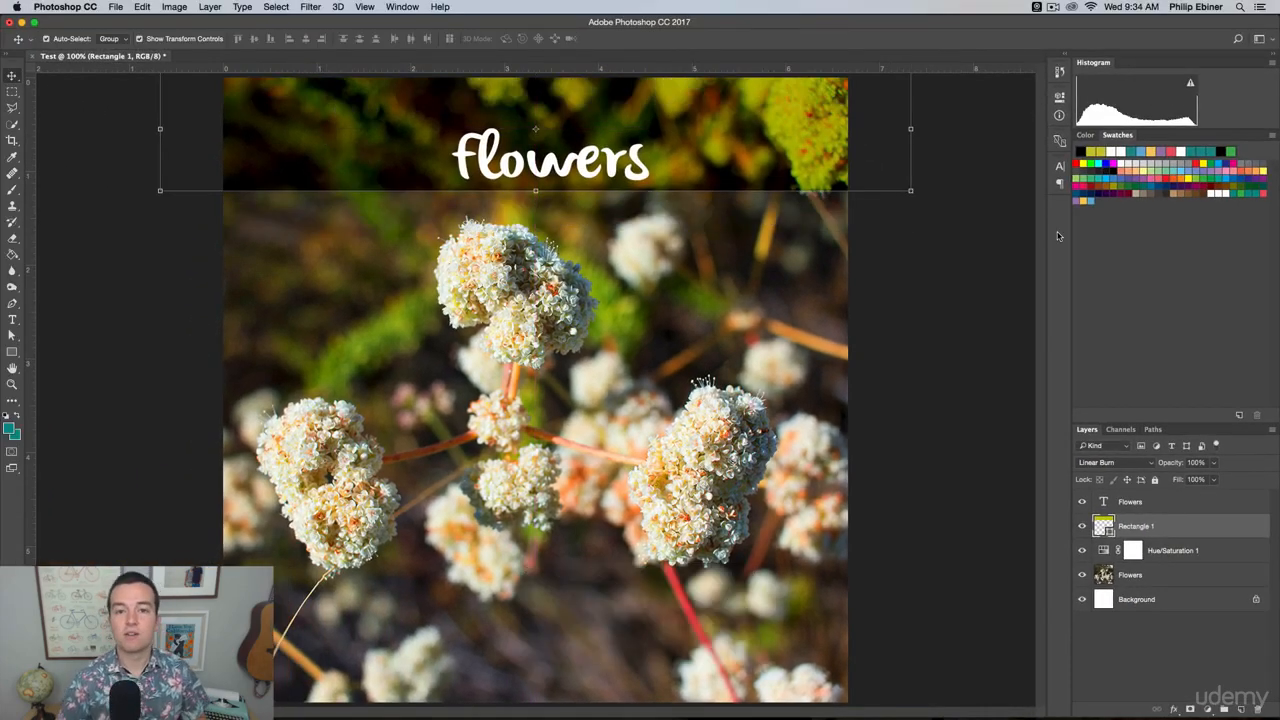
left_click_drag(560, 160, 544, 135)
left_click(968, 291)
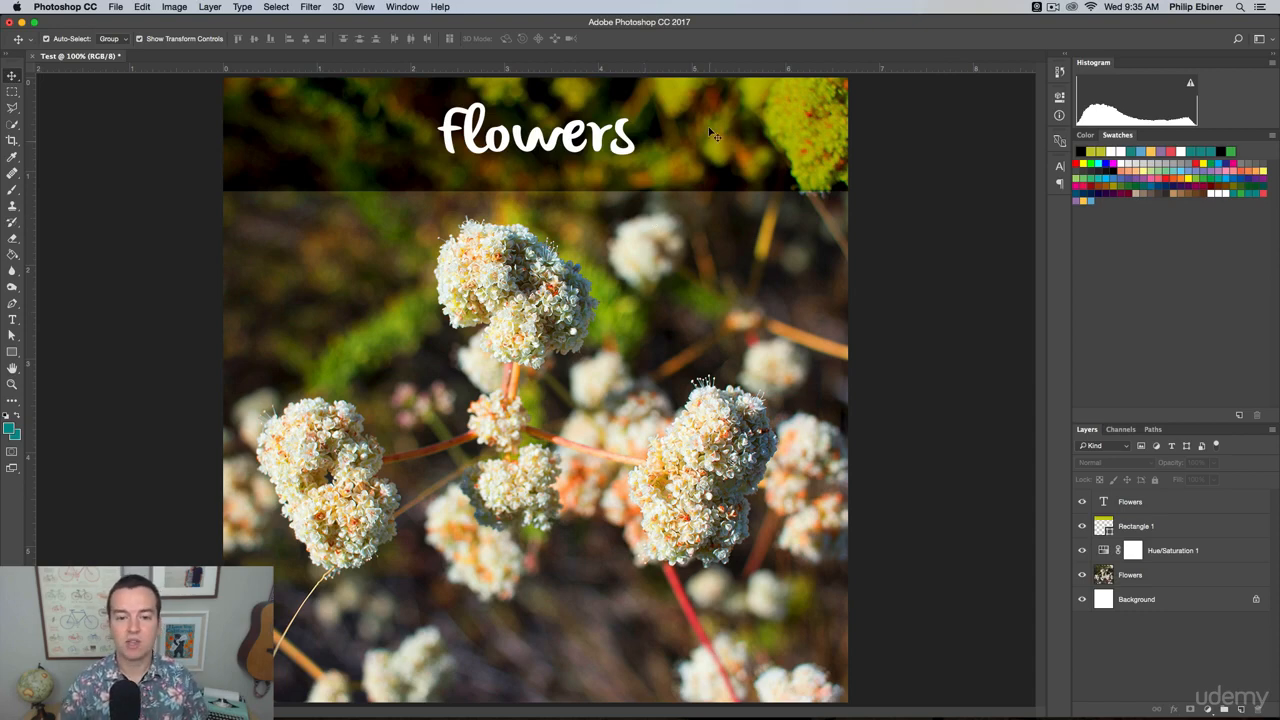
Switch to Finder and open Flowers.jpg from the Desktop in Photoshop as a separate document.
key("super+Tab")
left_click(632, 358)
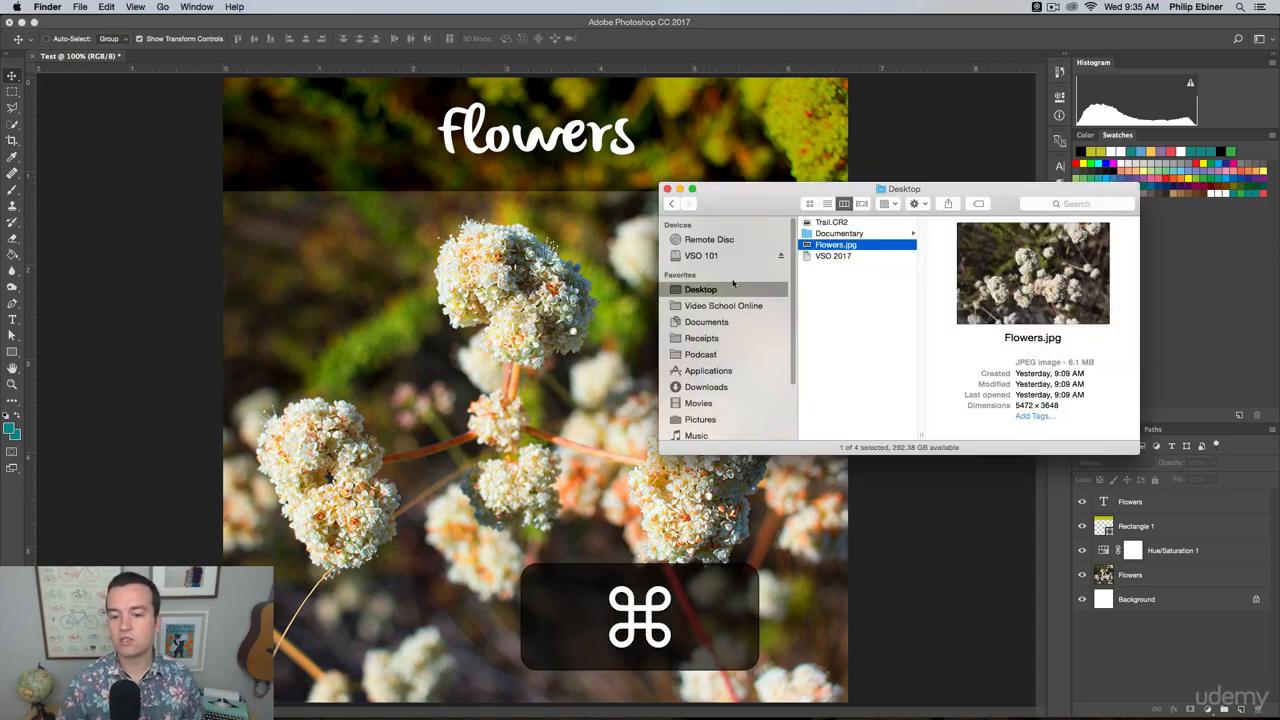
left_click_drag(731, 203, 693, 167)
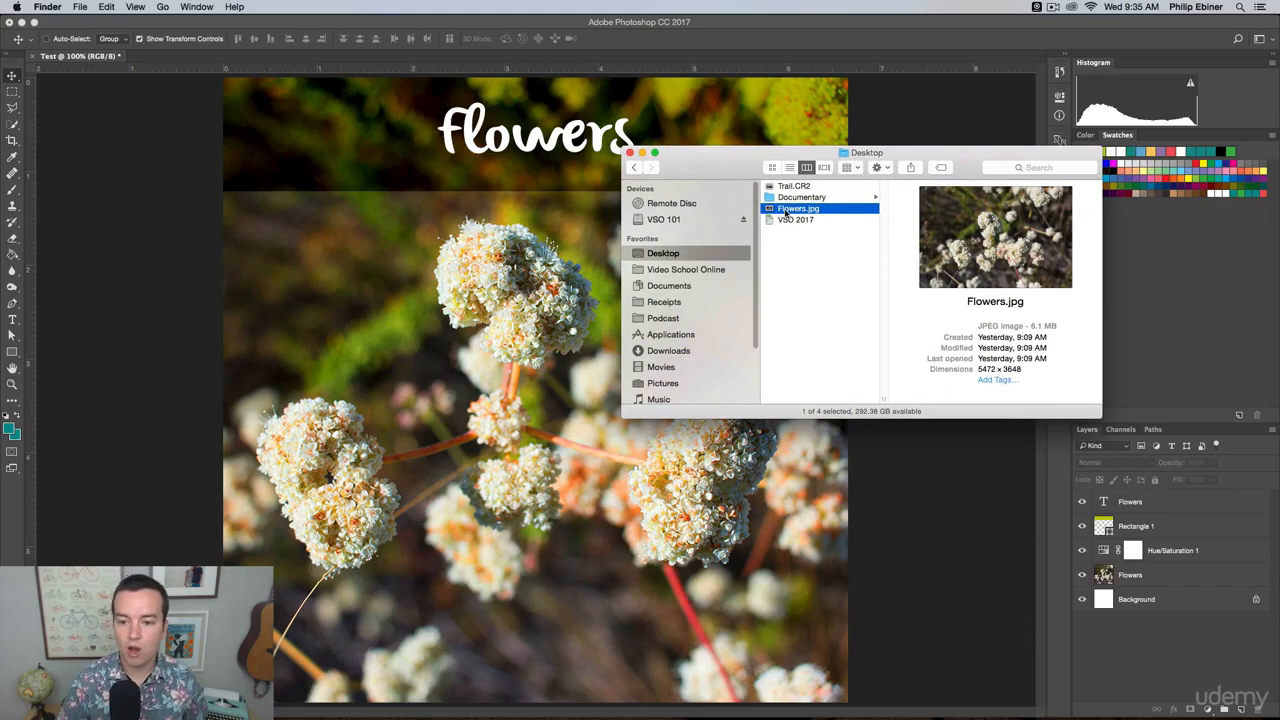
left_click_drag(802, 213, 511, 708)
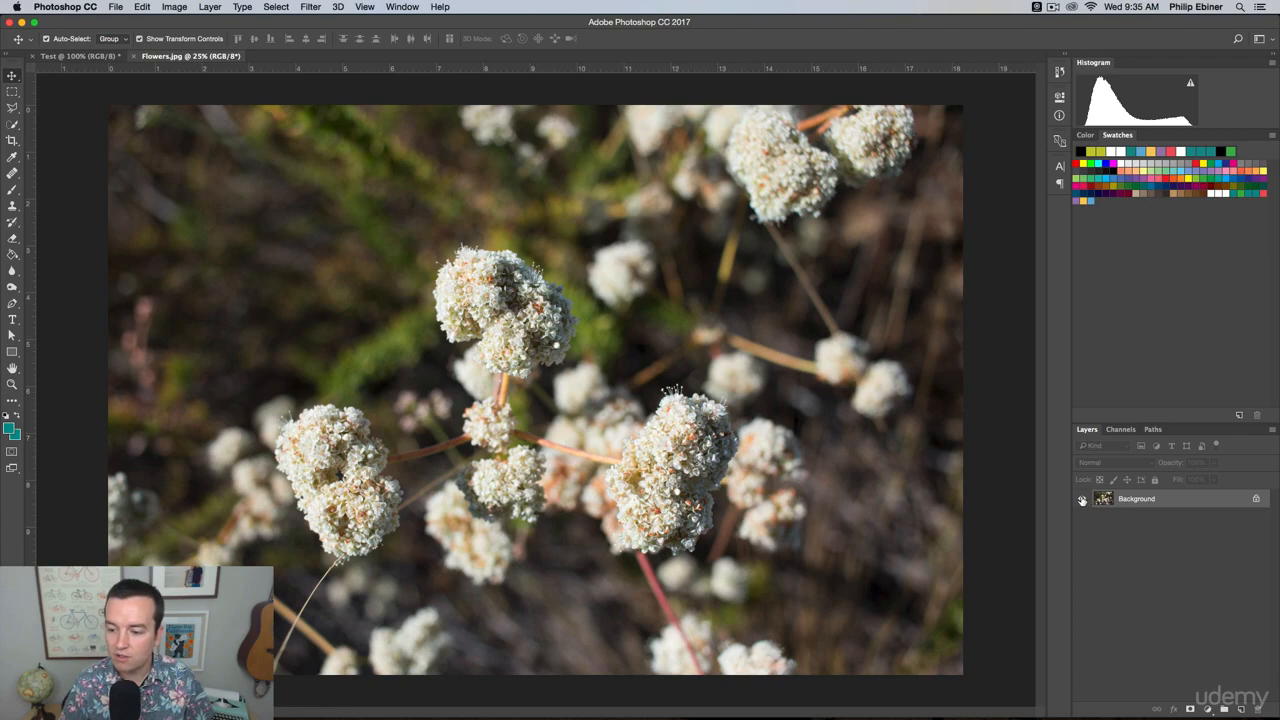
Convert the locked Background of Flowers.jpg into a regular layer and toggle its full lock, leaving the layer locked.
left_click(1257, 500)
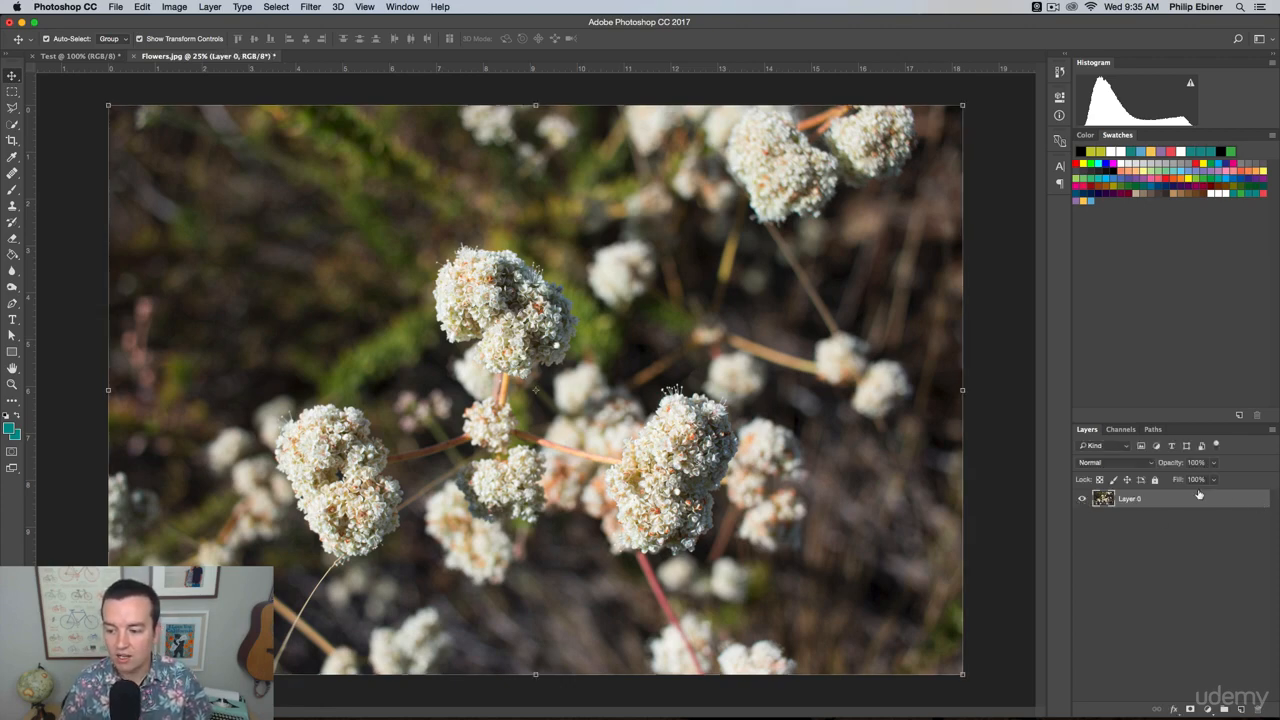
left_click(1155, 479)
left_click(1257, 500)
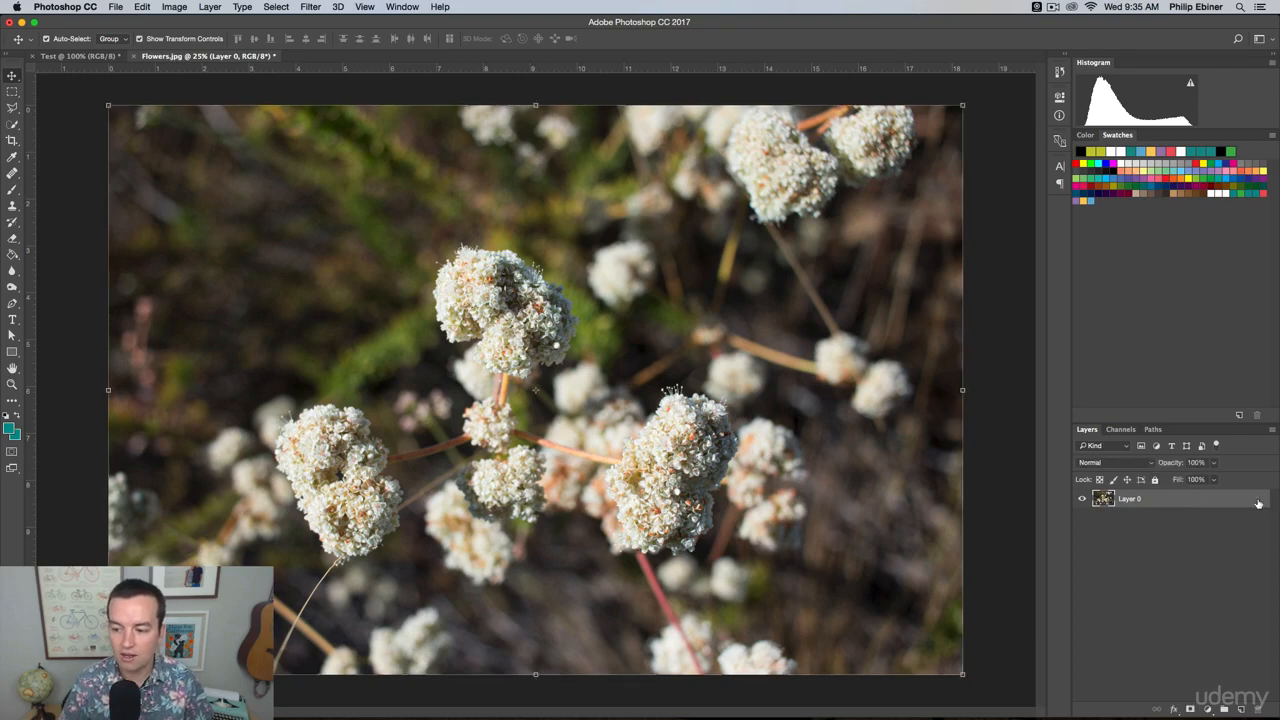
left_click(1155, 479)
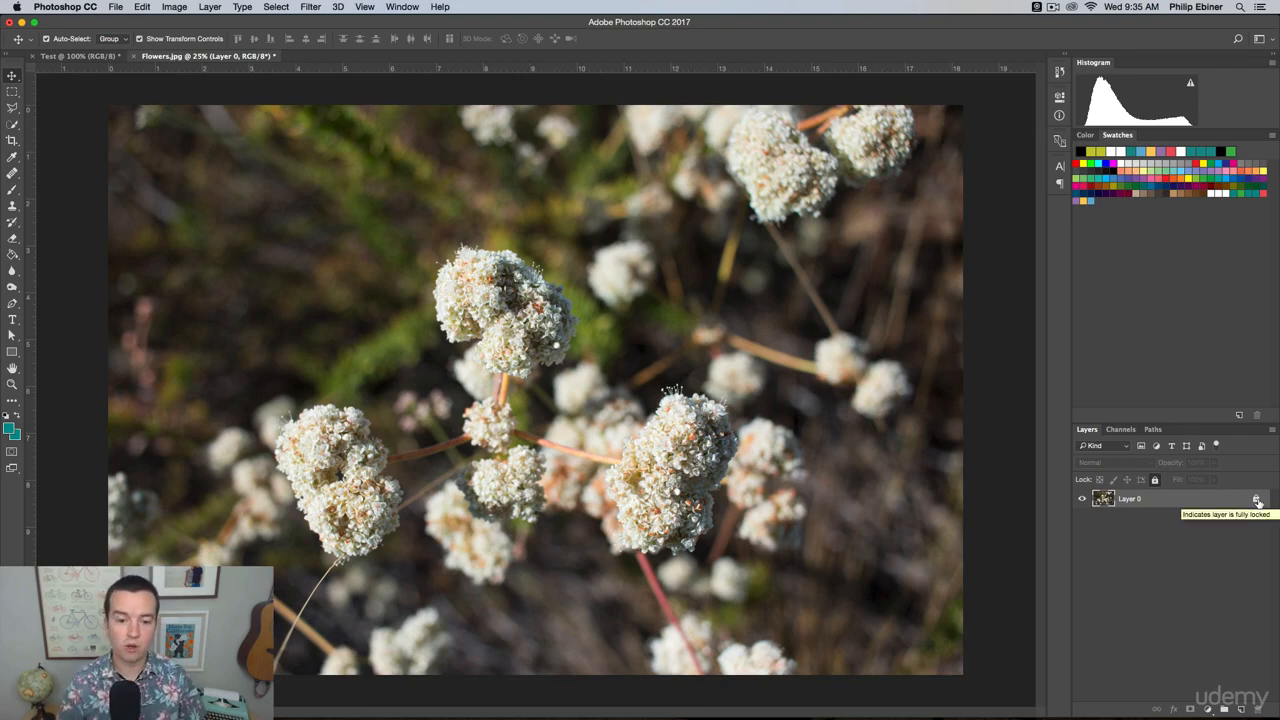
Switch to Finder and open the raw photo Trail.CR2 from the Desktop in Photoshop.
key("super+Tab")
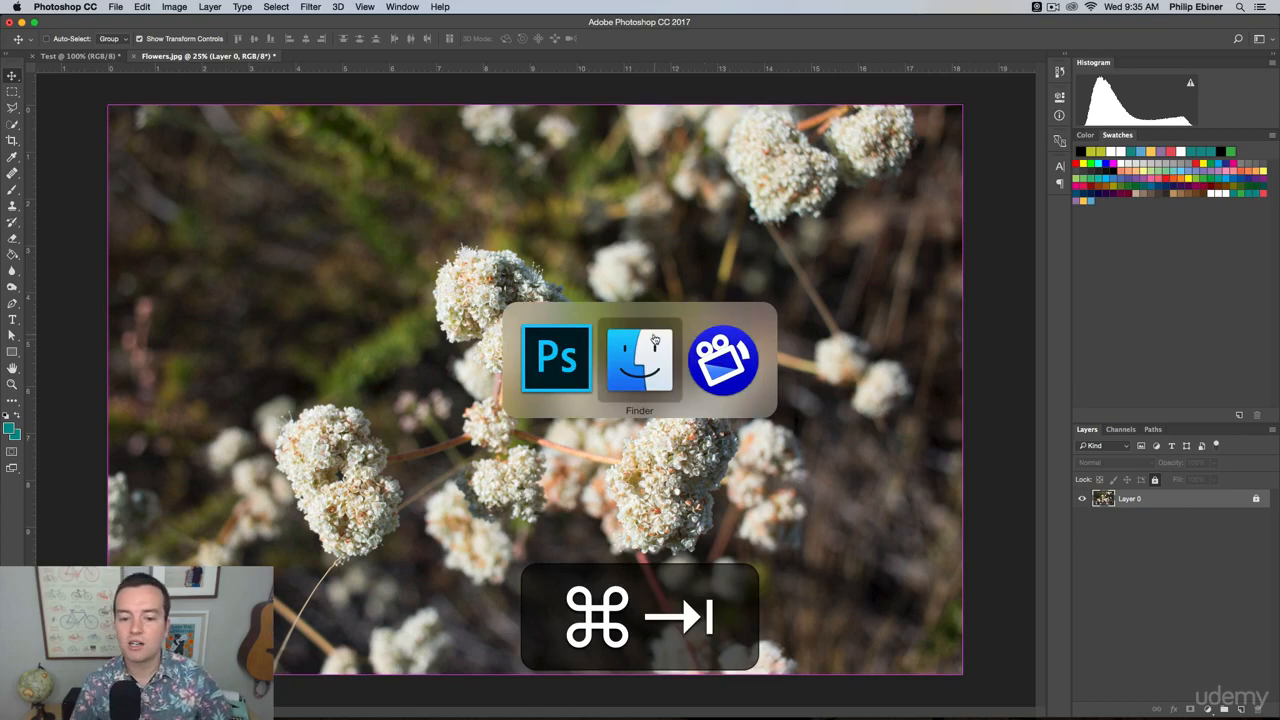
left_click(655, 340)
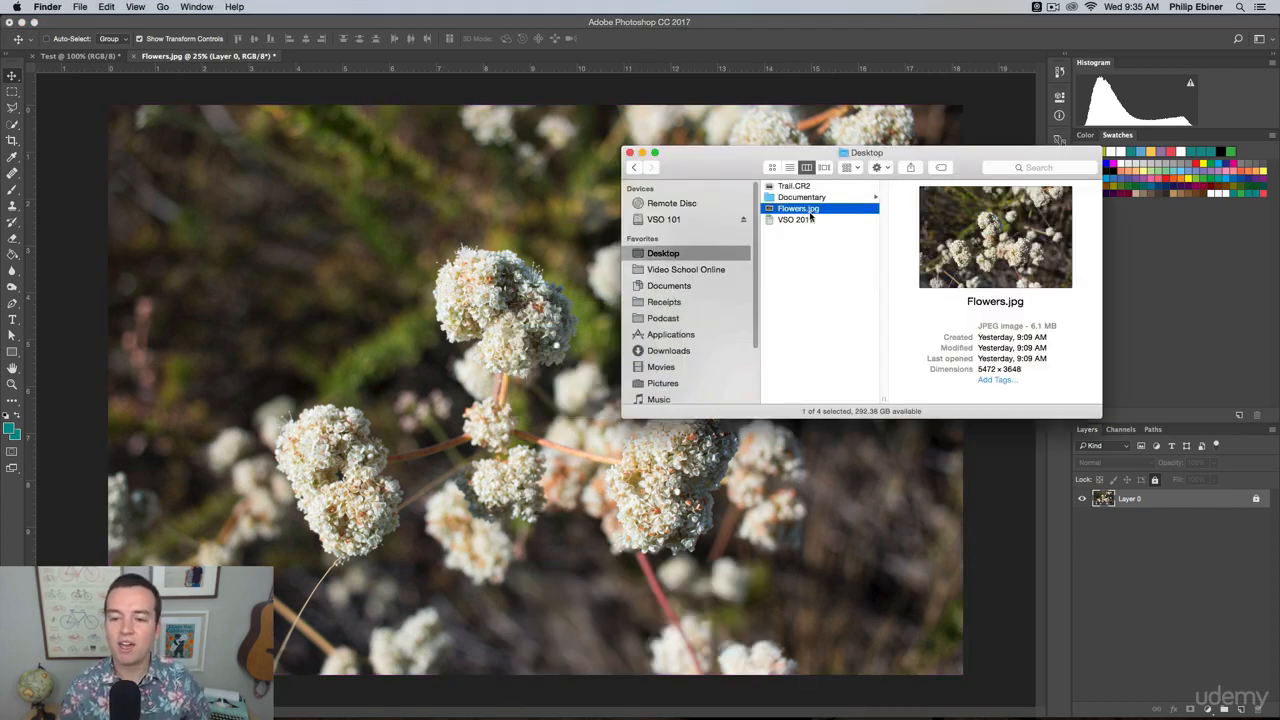
left_click(794, 186)
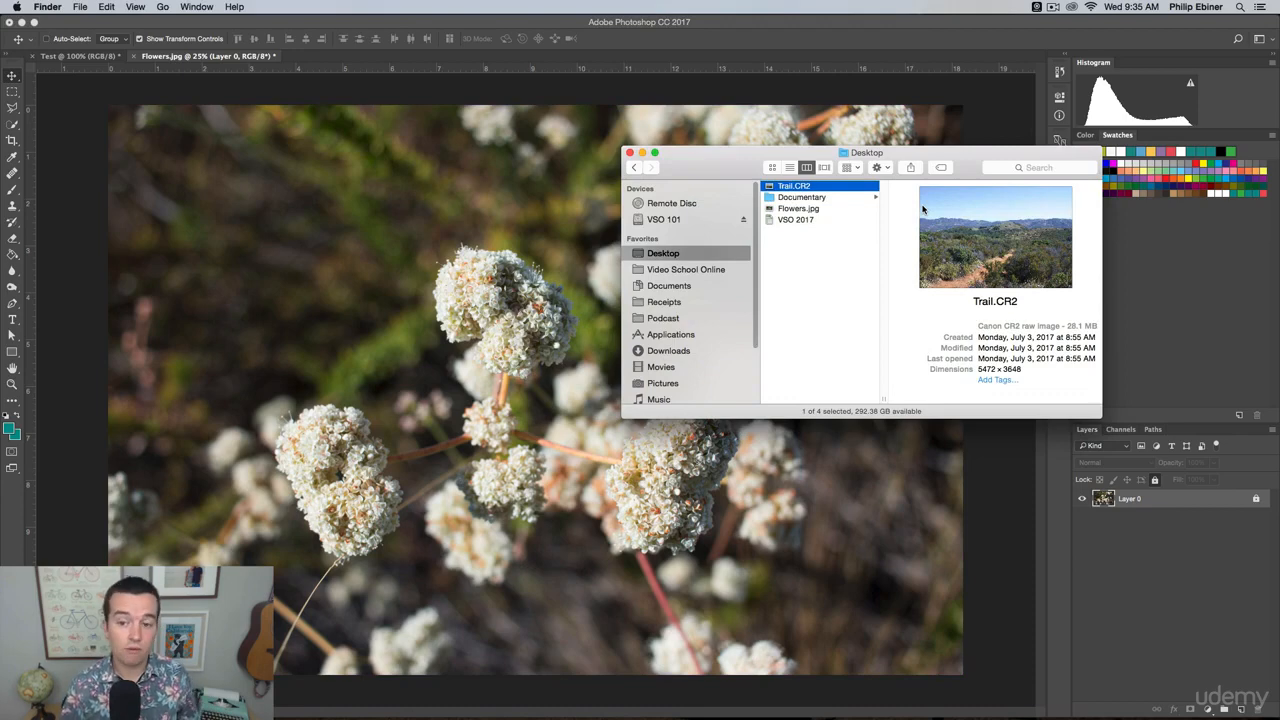
left_click_drag(802, 190, 511, 704)
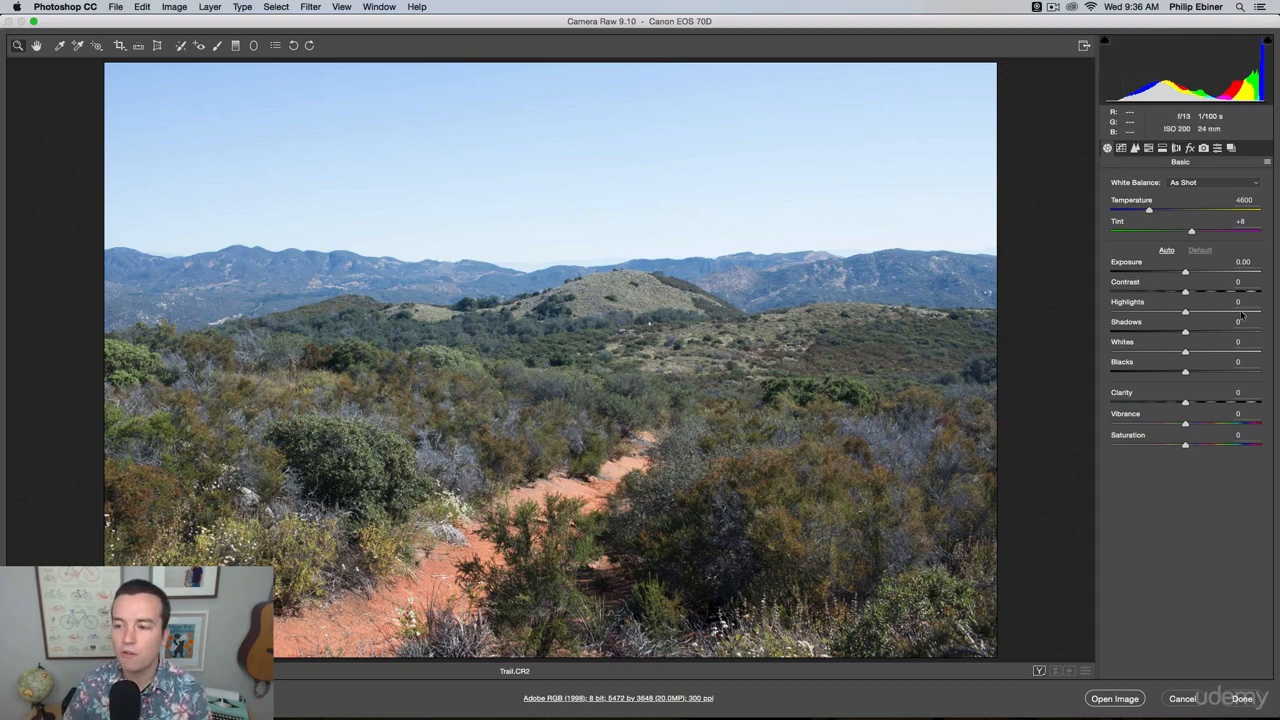
Look through the Tone Curve, Detail, HSL and Split Toning settings in Camera Raw and return to the Basic adjustments.
left_click(1121, 147)
left_click(1135, 147)
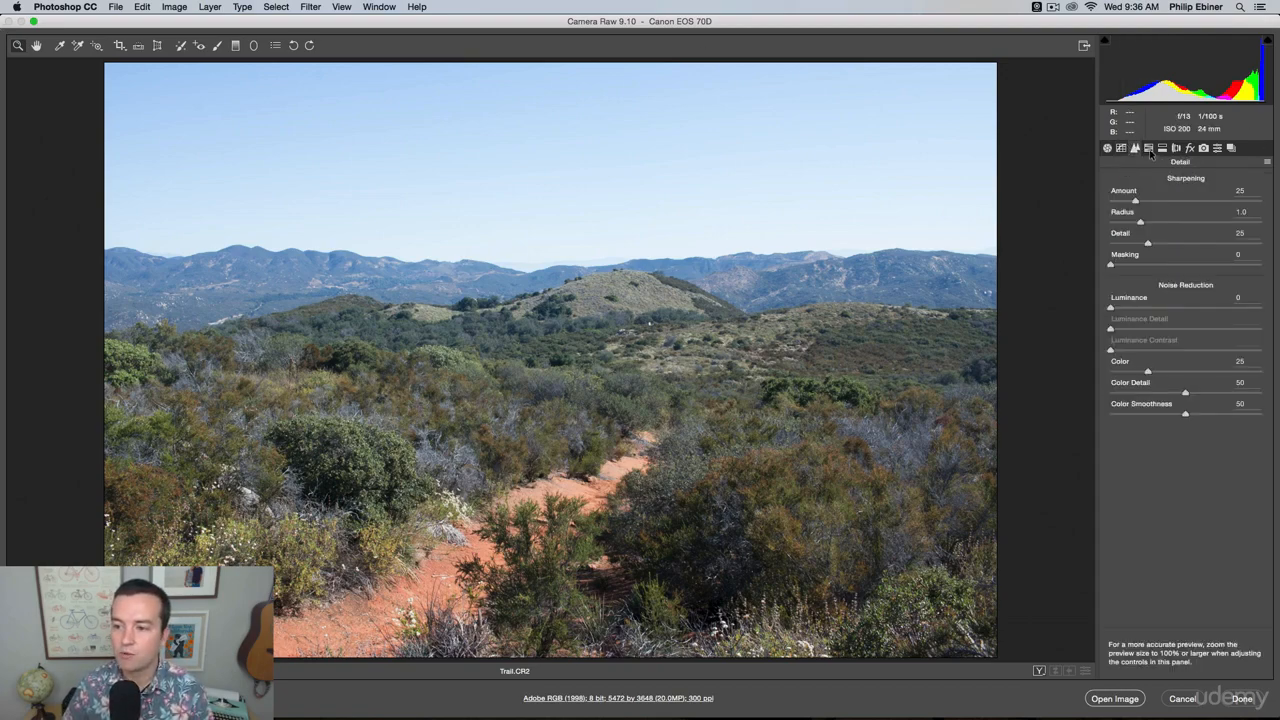
left_click(1148, 147)
left_click(1162, 147)
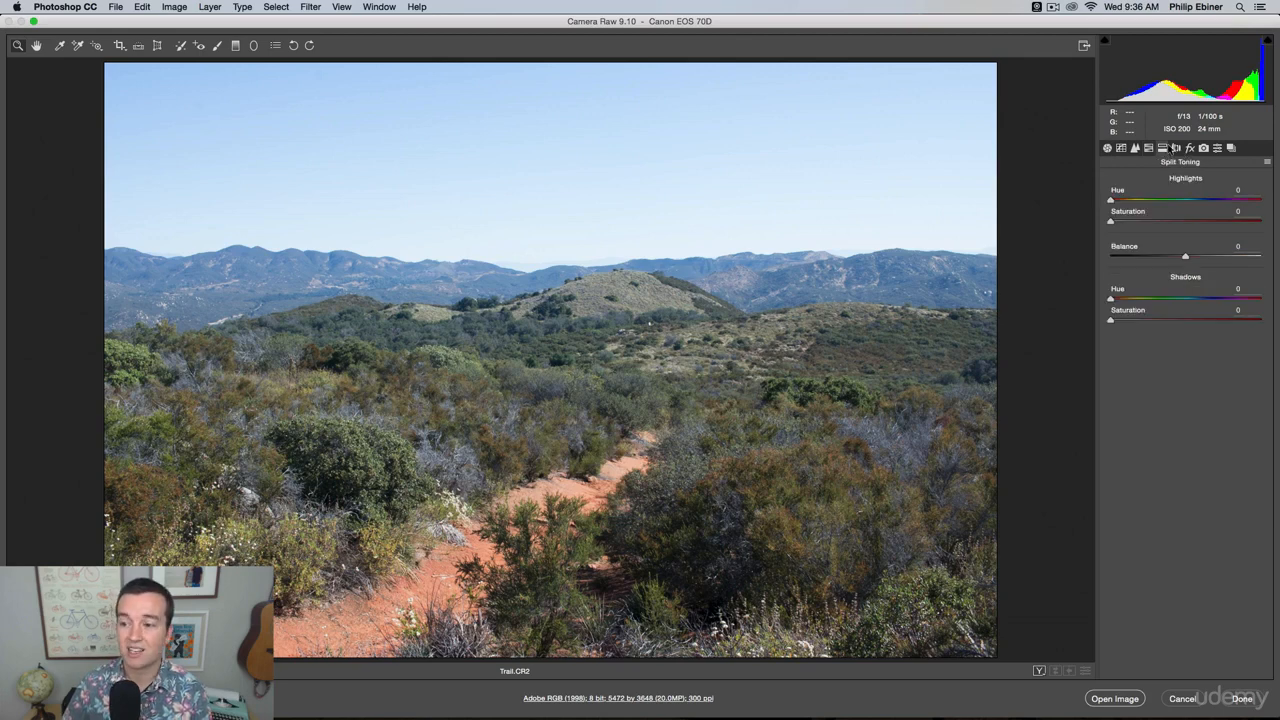
left_click(1148, 148)
left_click(1135, 148)
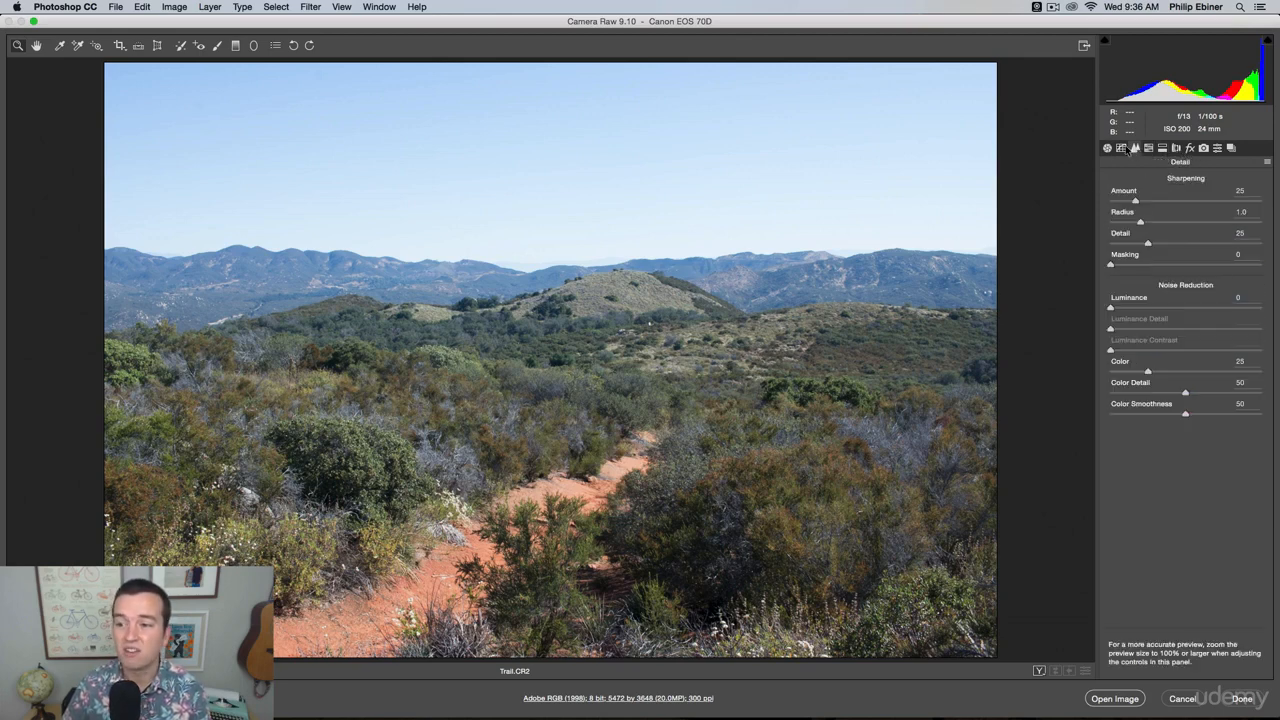
left_click(1121, 148)
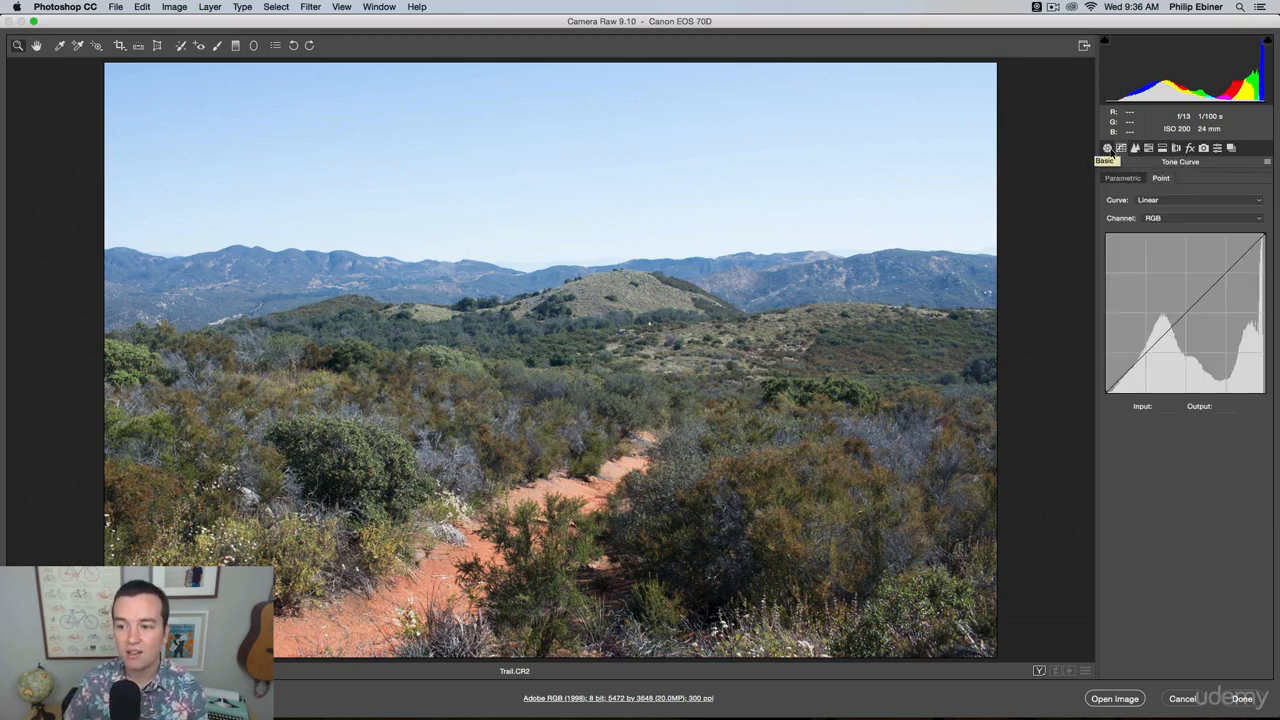
left_click(1107, 148)
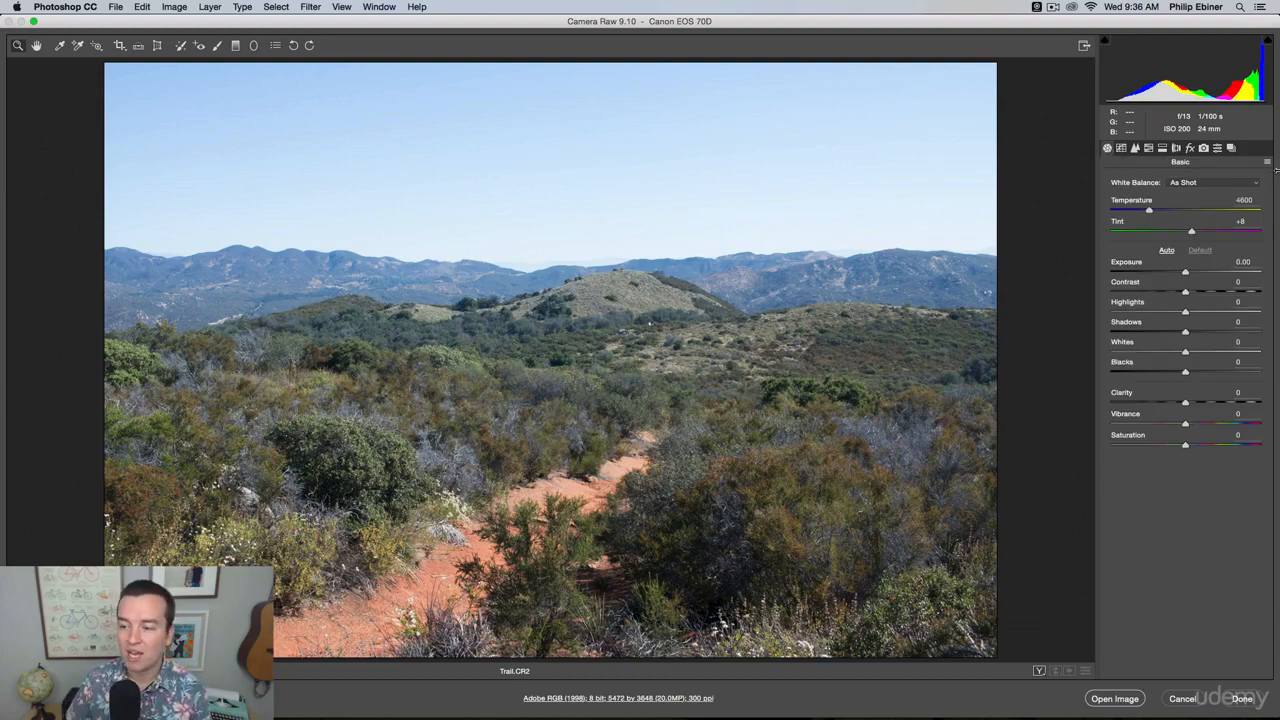
Set Highlights to -56 and Shadows to +64 for the trail photo and open it as a Photoshop document.
left_click_drag(1182, 272, 1234, 334)
double_click(1199, 273)
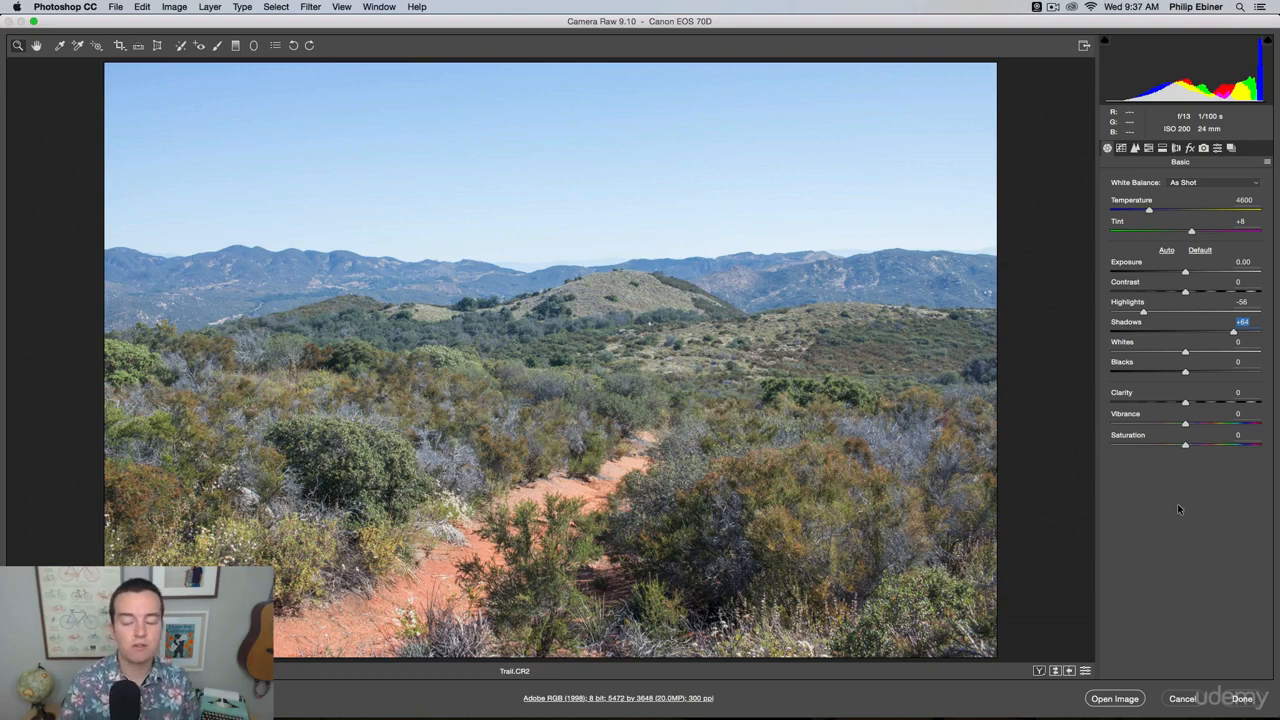
left_click(1115, 699)
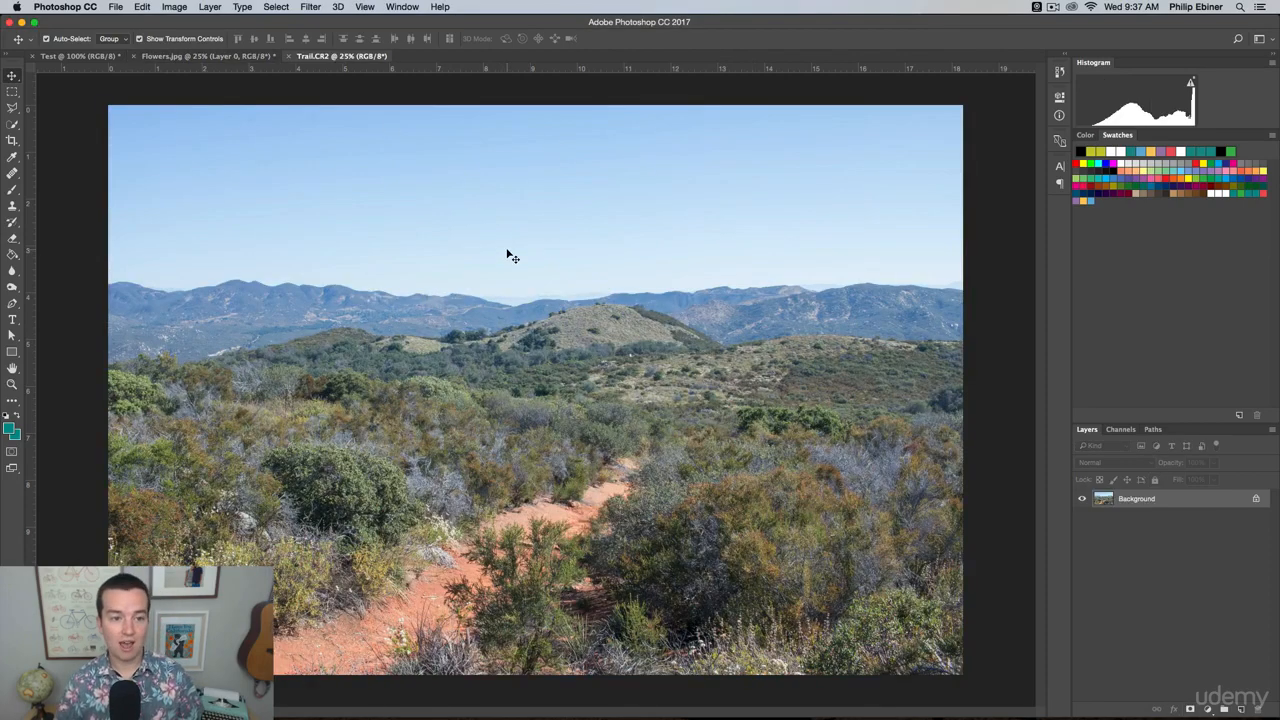
Switch back and forth between the Test, Flowers.jpg and Trail.CR2 documents to compare them, finishing on Test.
left_click(208, 56)
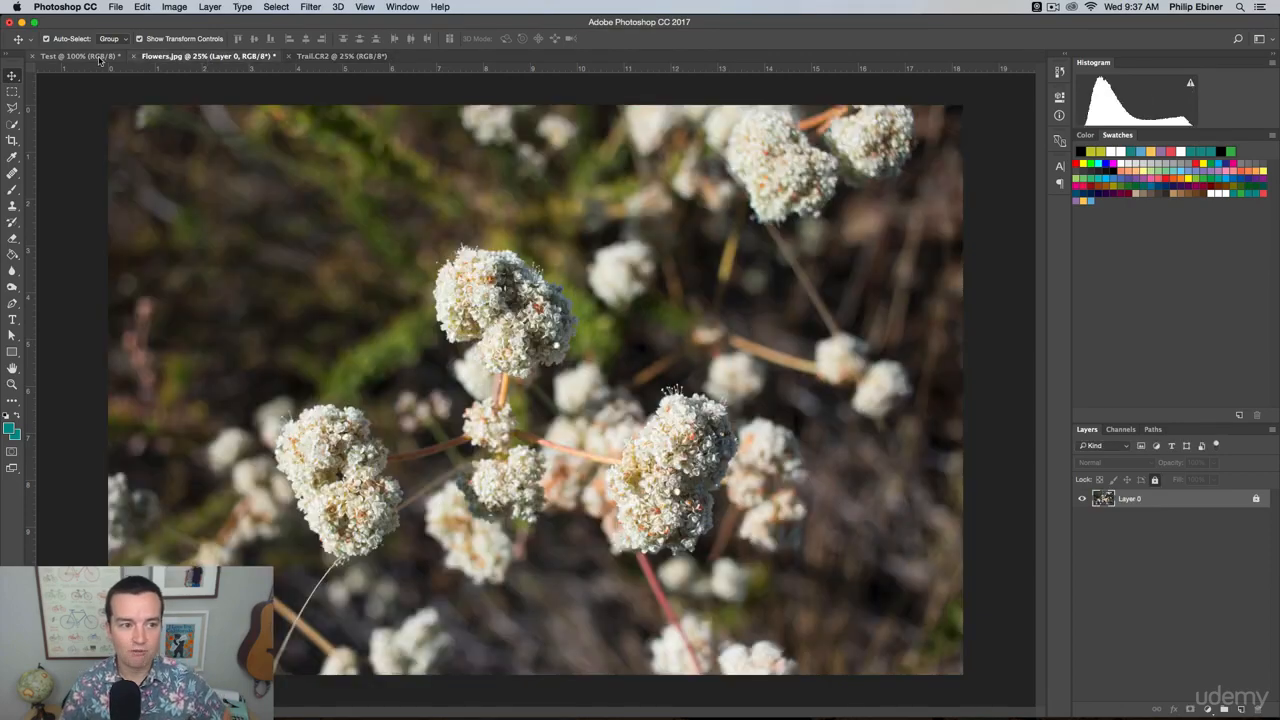
left_click(80, 56)
left_click(215, 56)
left_click(334, 56)
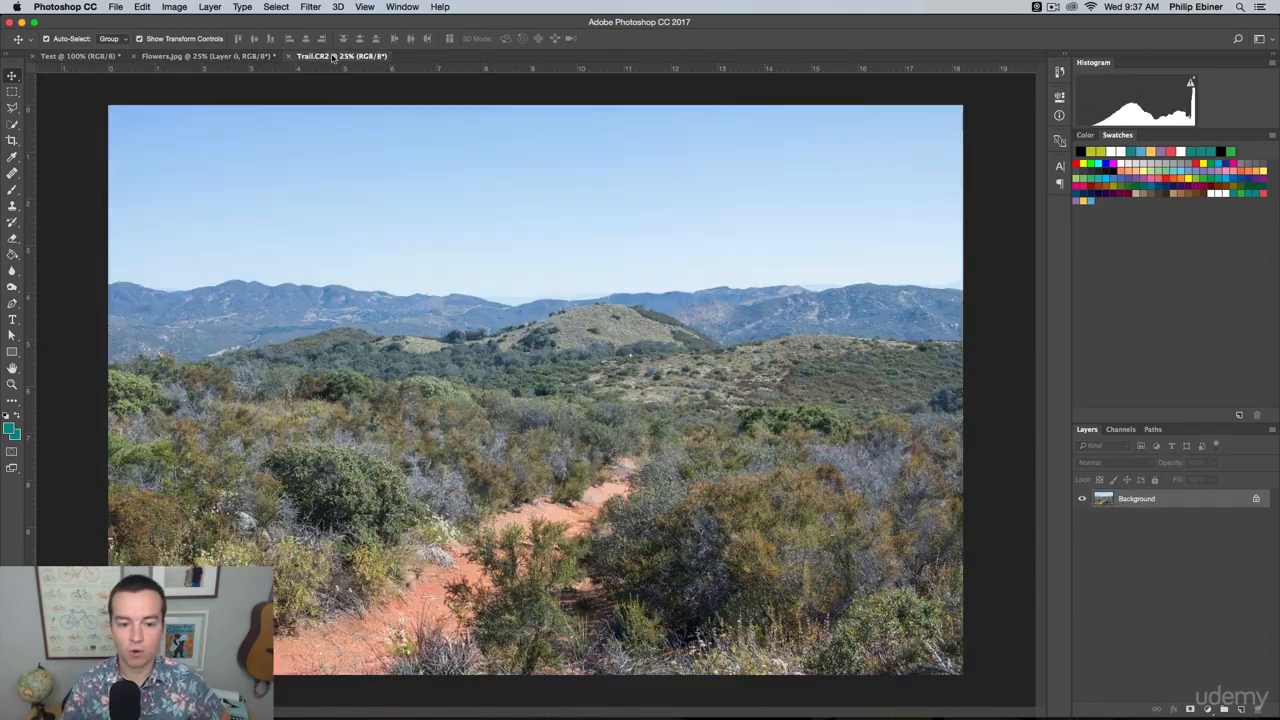
left_click(233, 57)
left_click(80, 56)
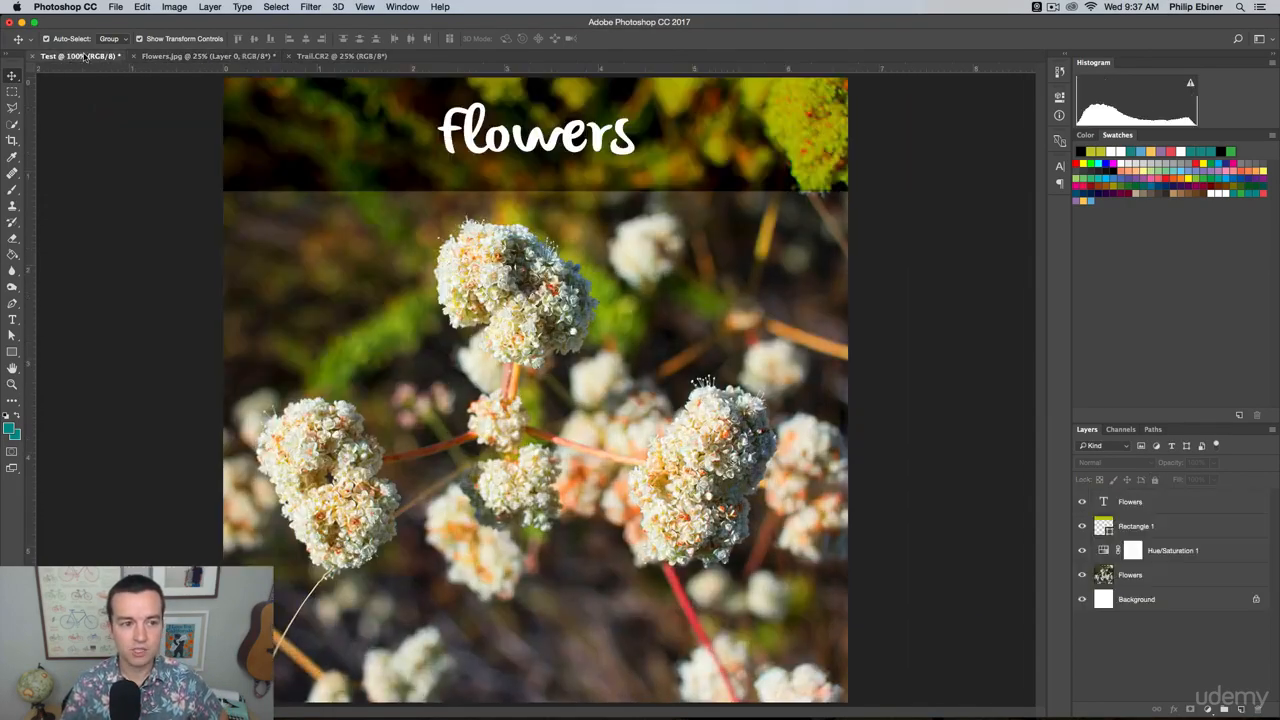
left_click(172, 57)
left_click(315, 56)
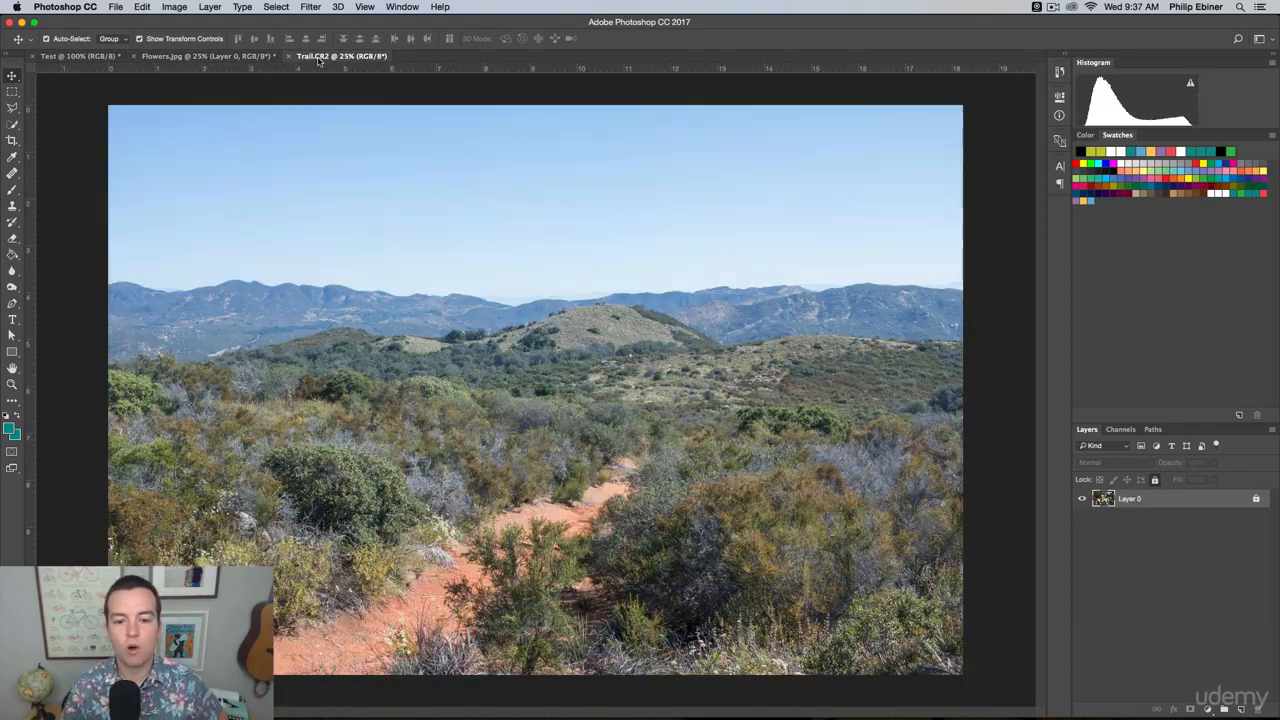
left_click(172, 57)
left_click(84, 57)
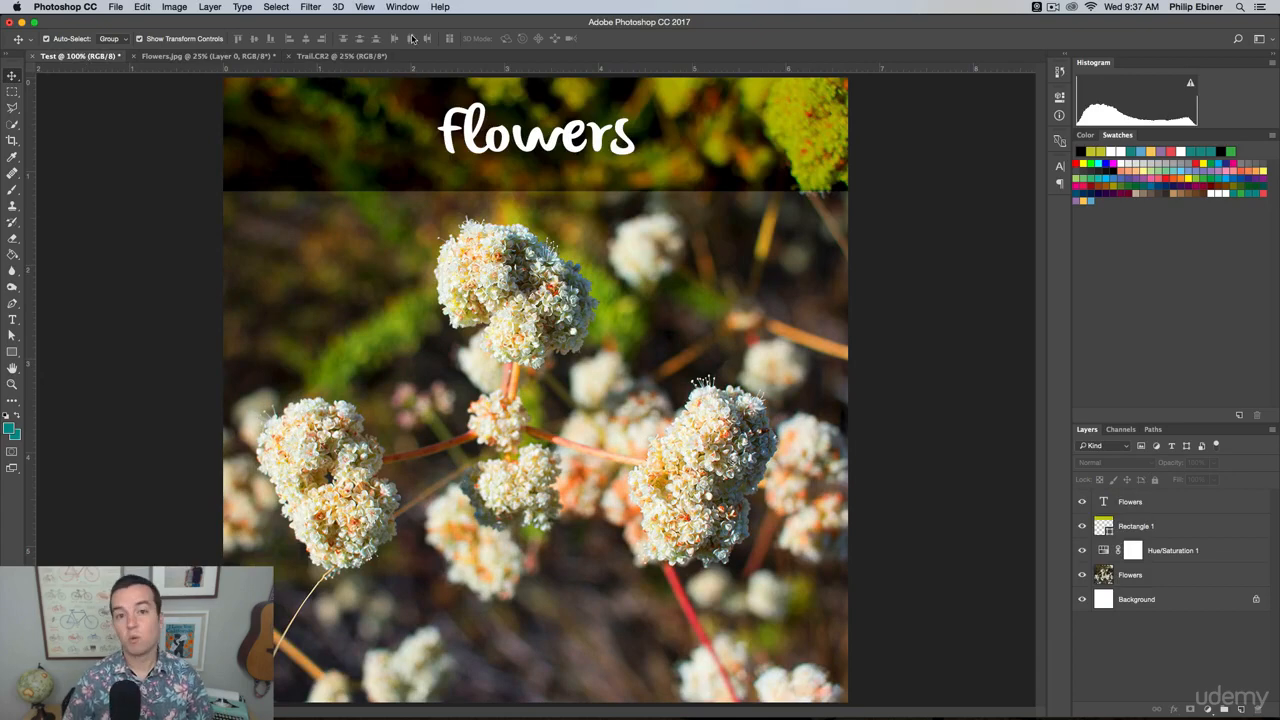
Save the Test document to the Desktop as Flower Project.psd in Photoshop format with Layers included.
left_click(117, 6)
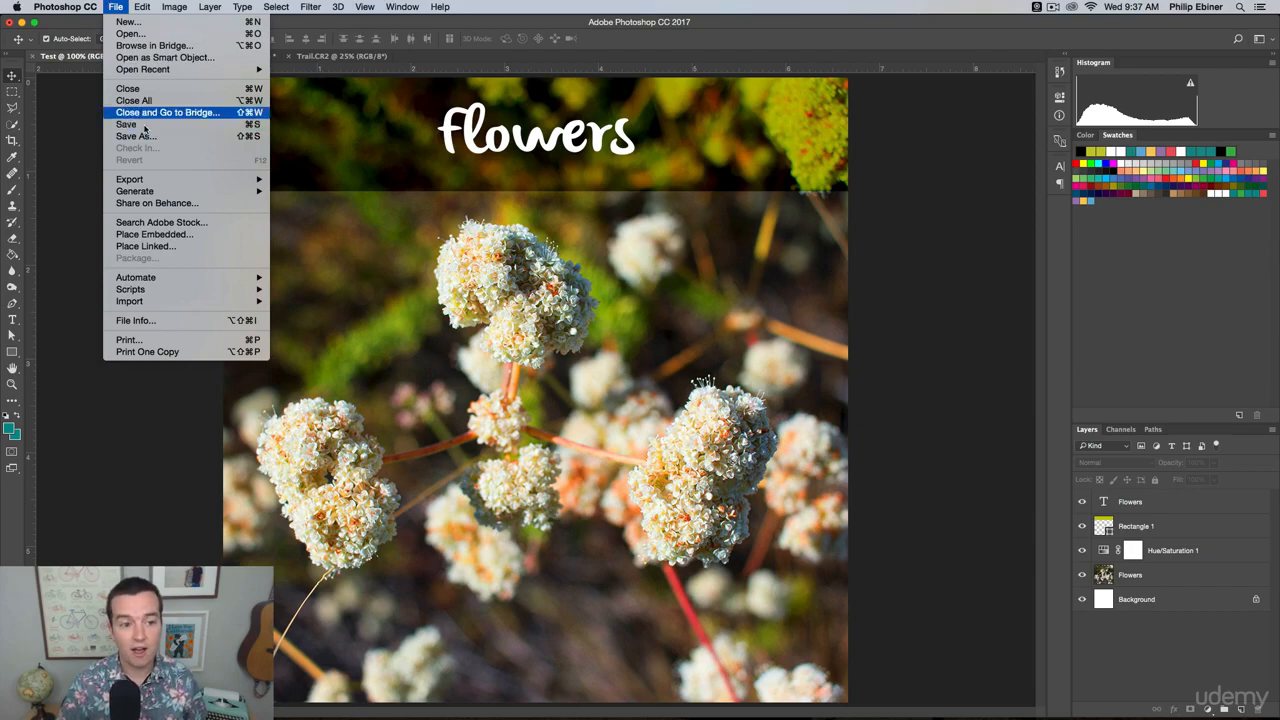
left_click(467, 177)
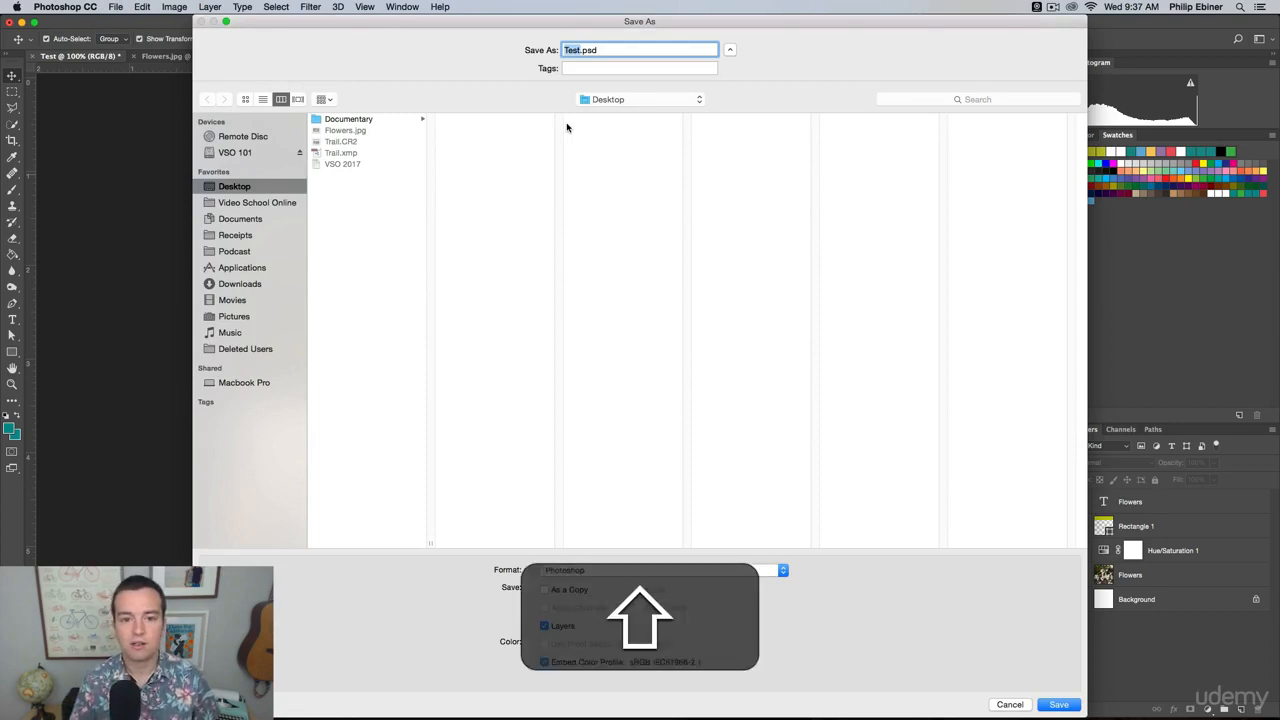
type("Flower Project")
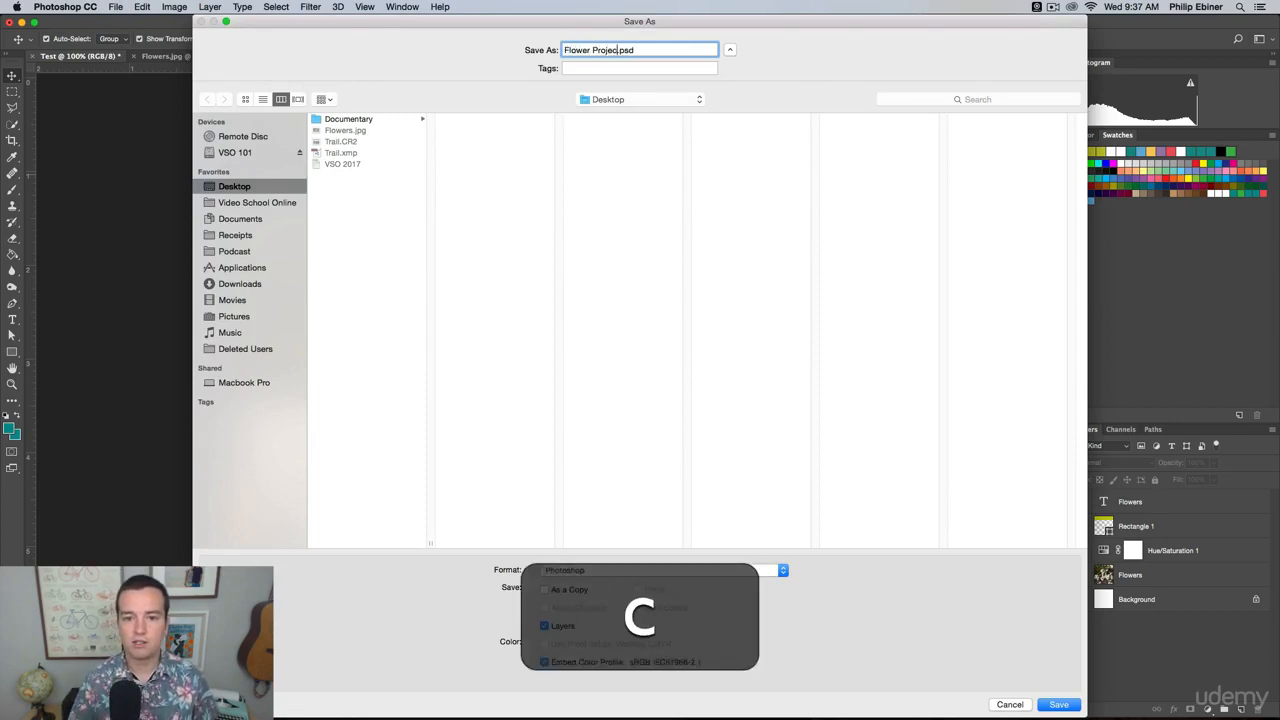
left_click_drag(621, 50, 646, 52)
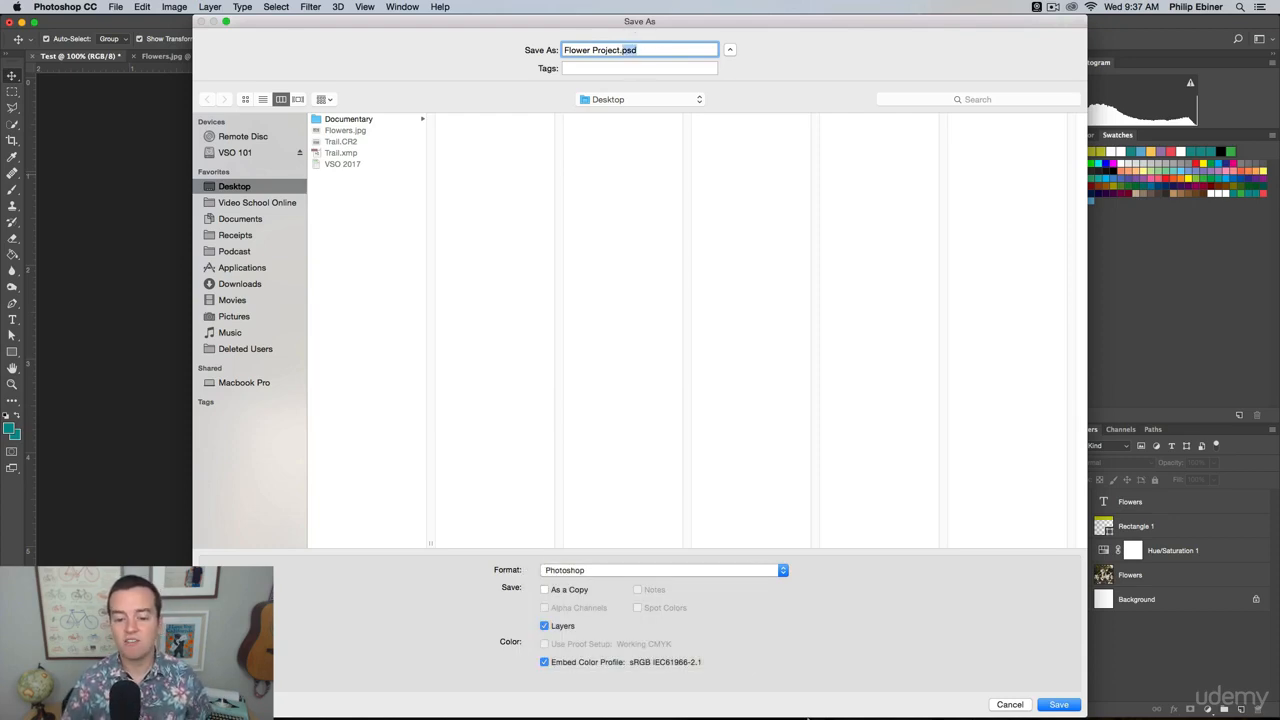
left_click(643, 578)
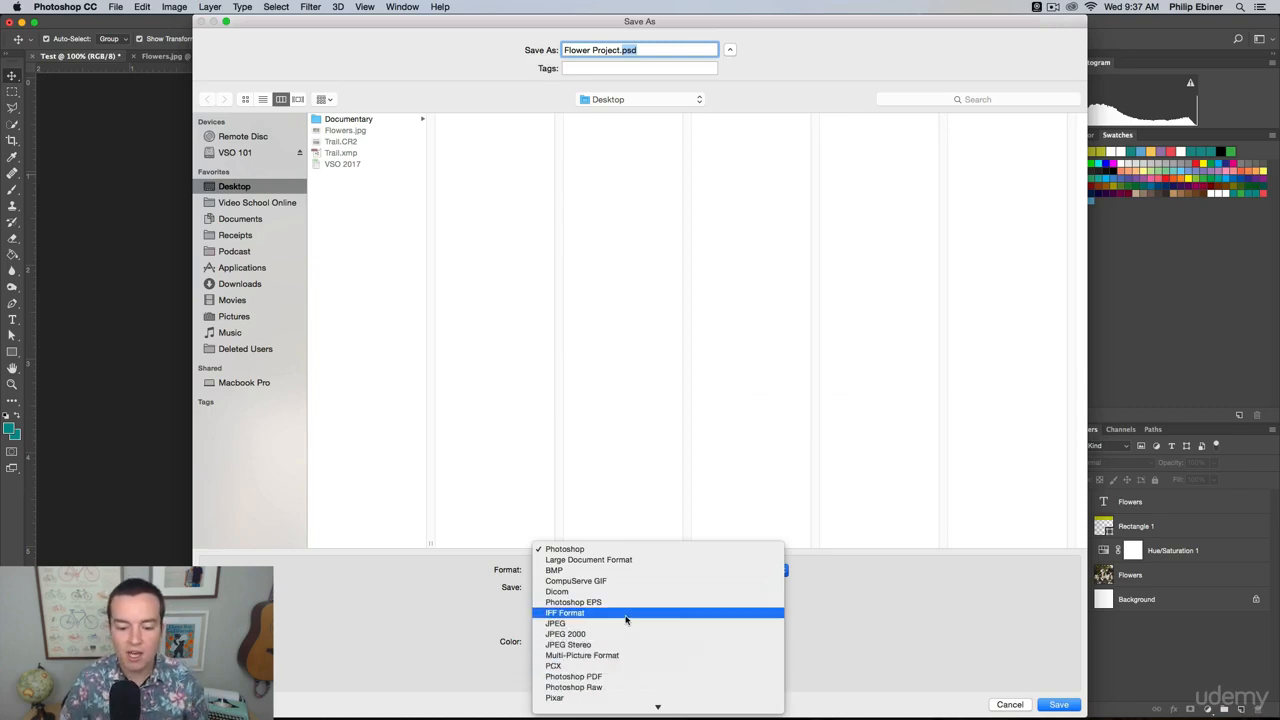
left_click(587, 551)
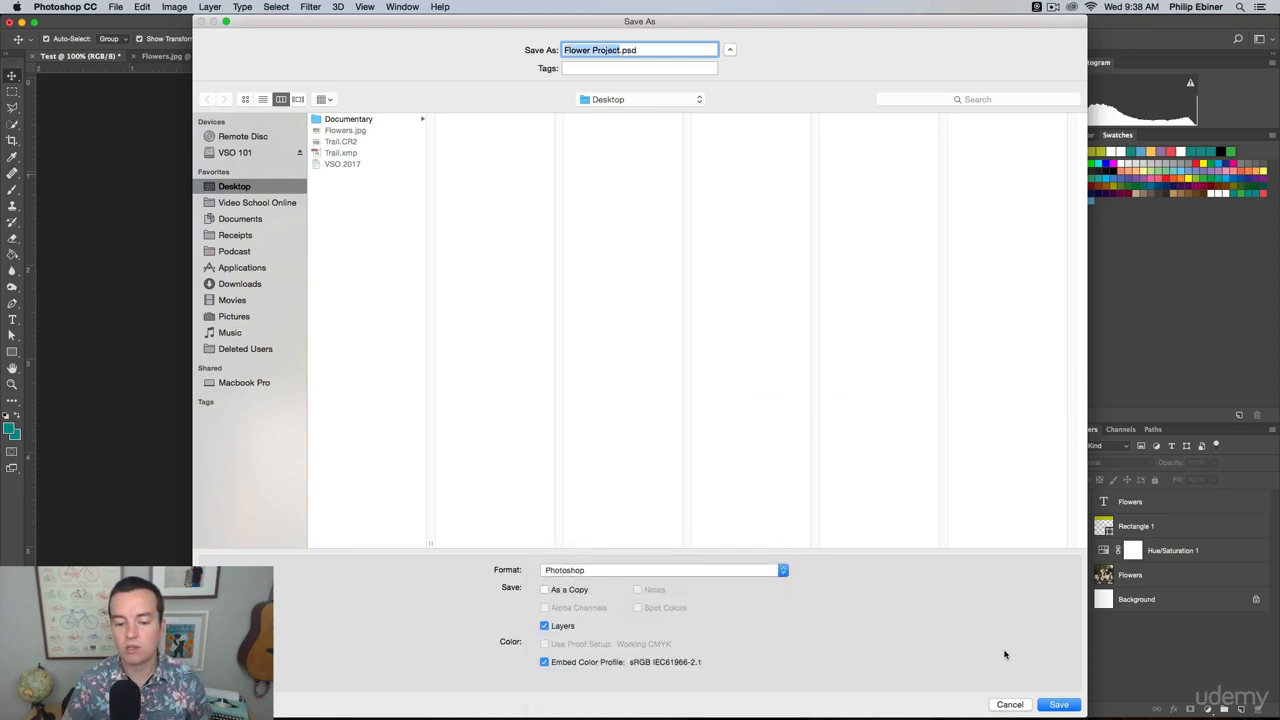
left_click(1060, 705)
left_click(950, 404)
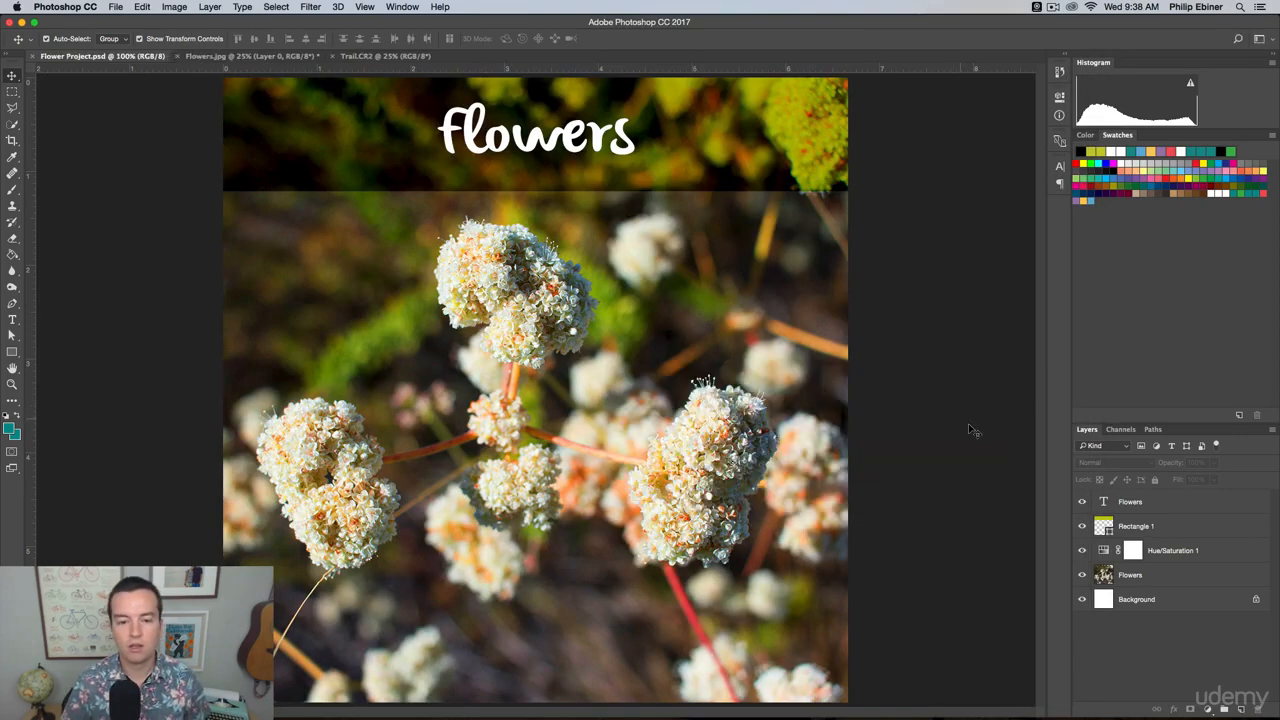
Close Flower Project.psd, reopen it from the Desktop in Finder, and deselect its active layer.
left_click(33, 56)
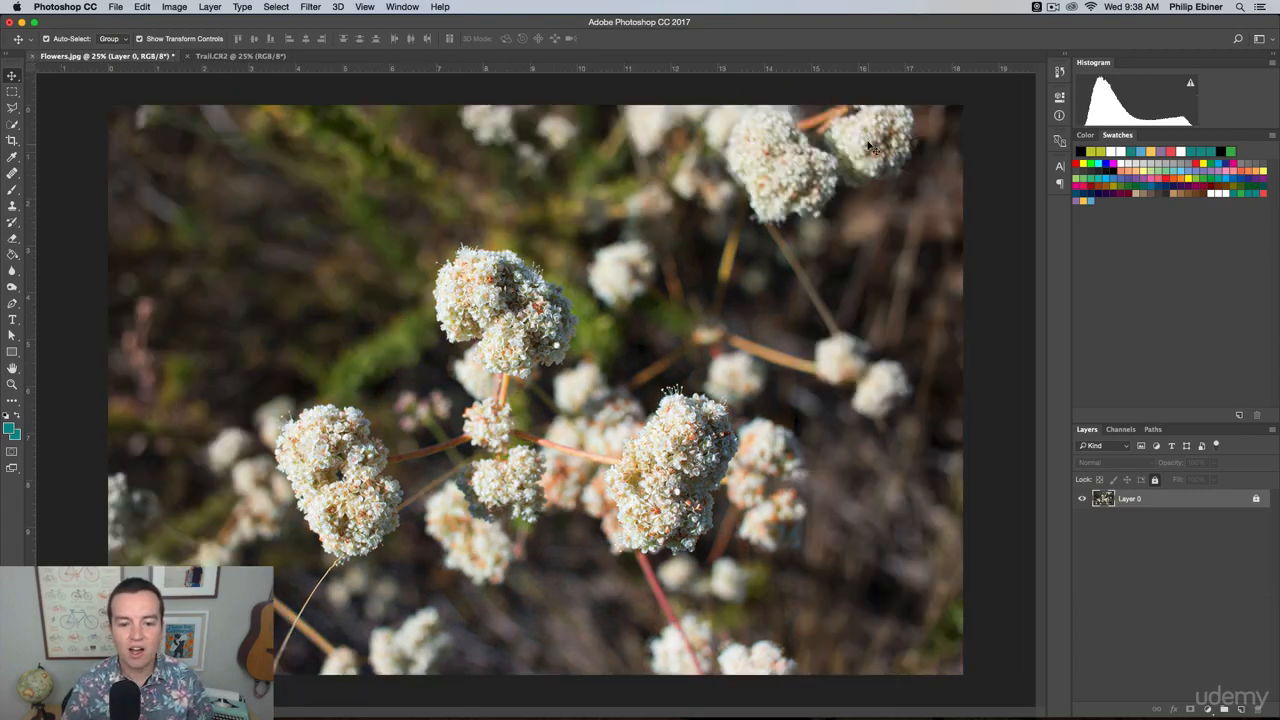
key("super+Tab")
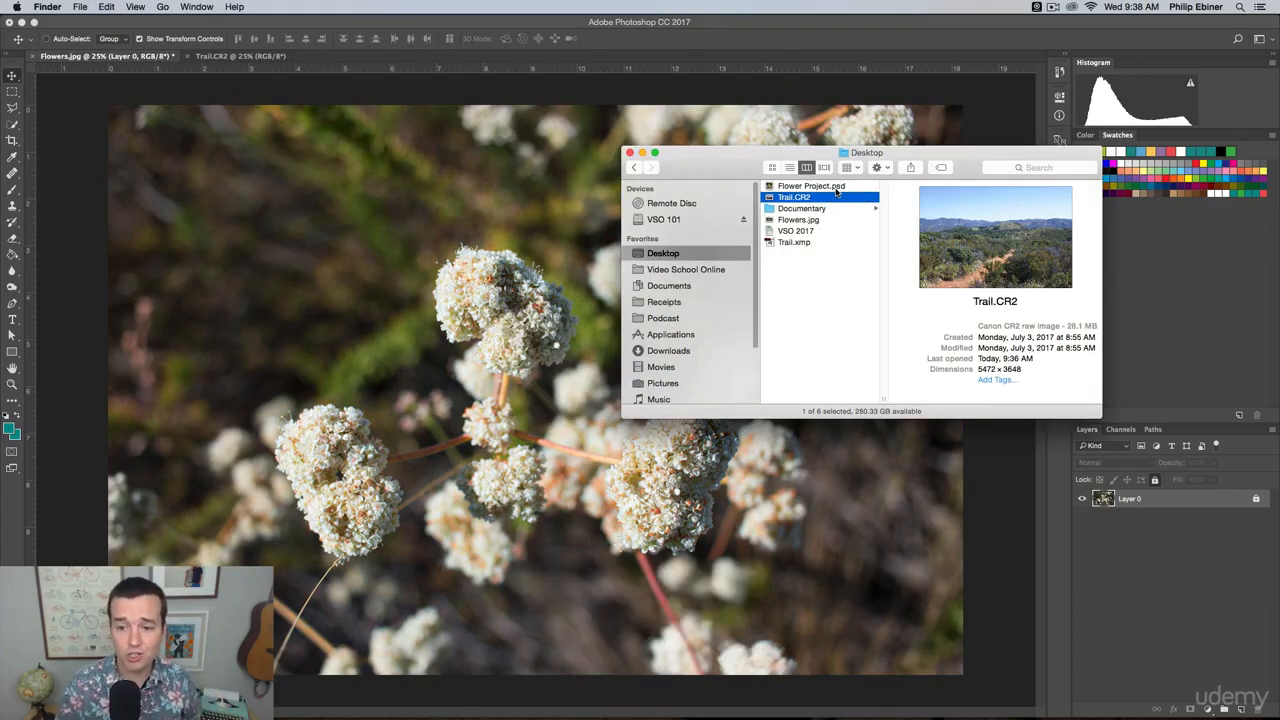
double_click(836, 188)
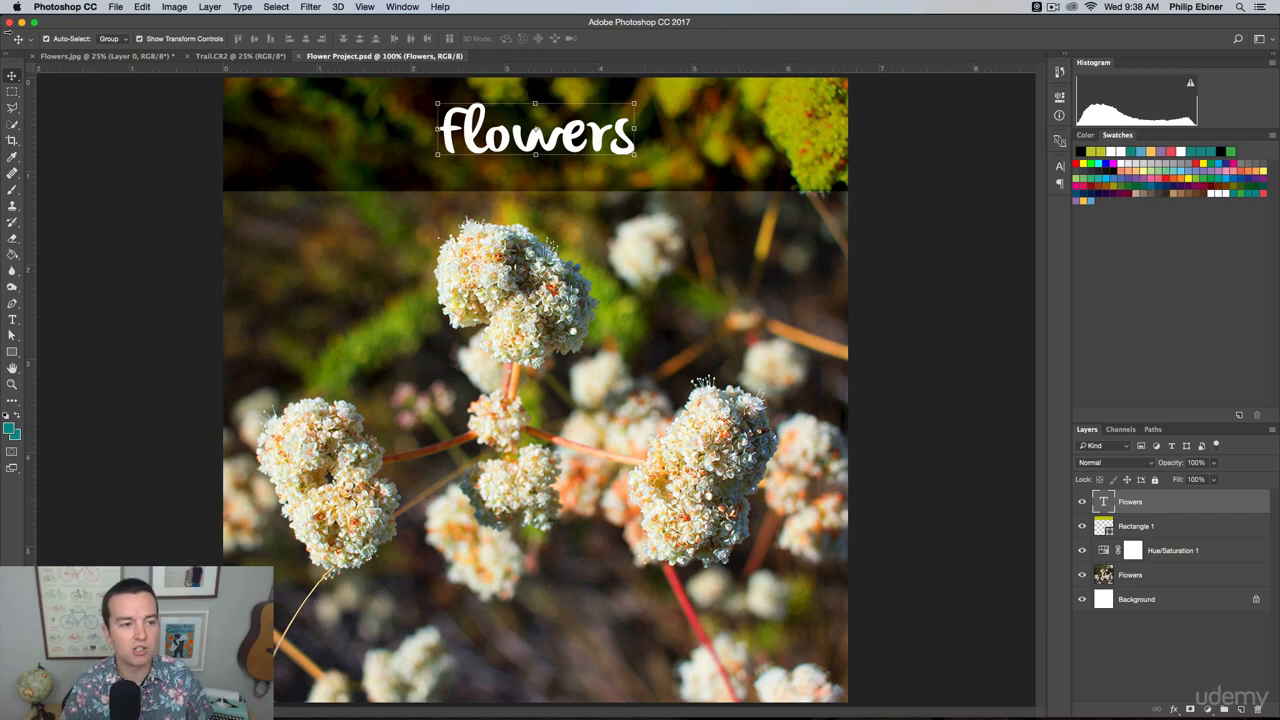
left_click(110, 145)
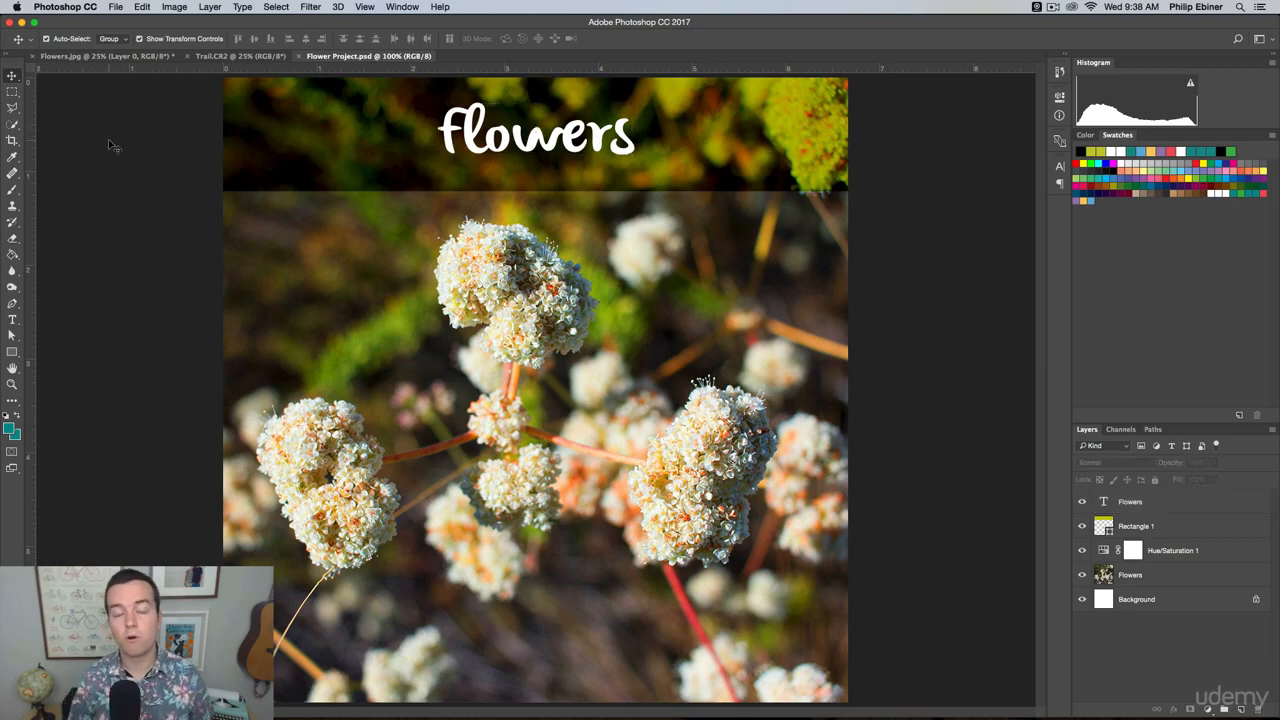
Open the Export As settings for Flower Project.psd and check the available file formats, keeping JPG.
left_click(116, 6)
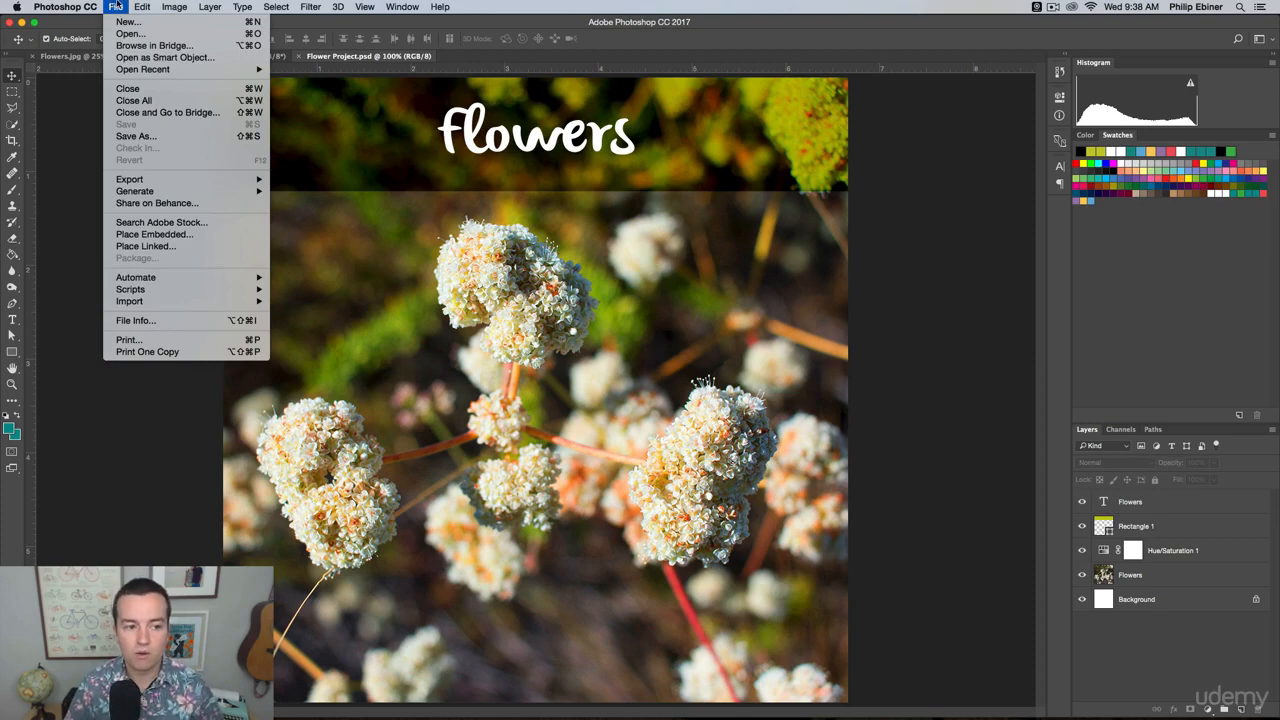
mouse_move(160, 178)
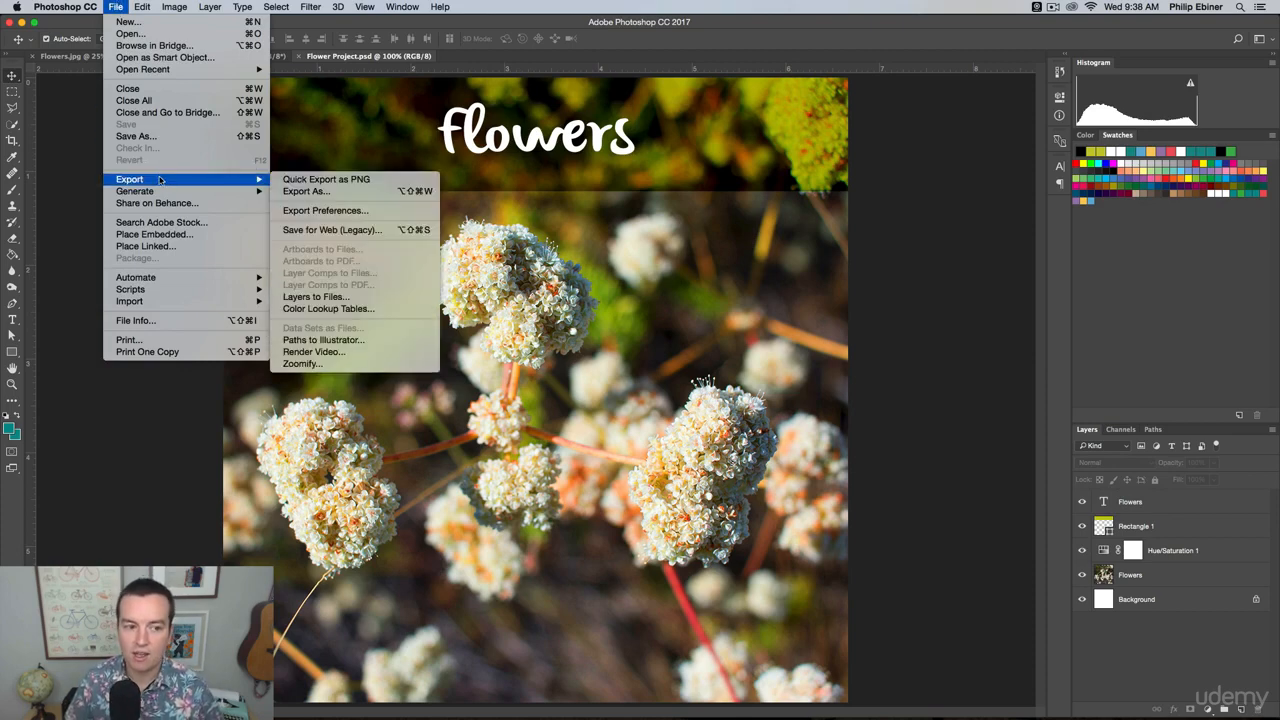
left_click(290, 191)
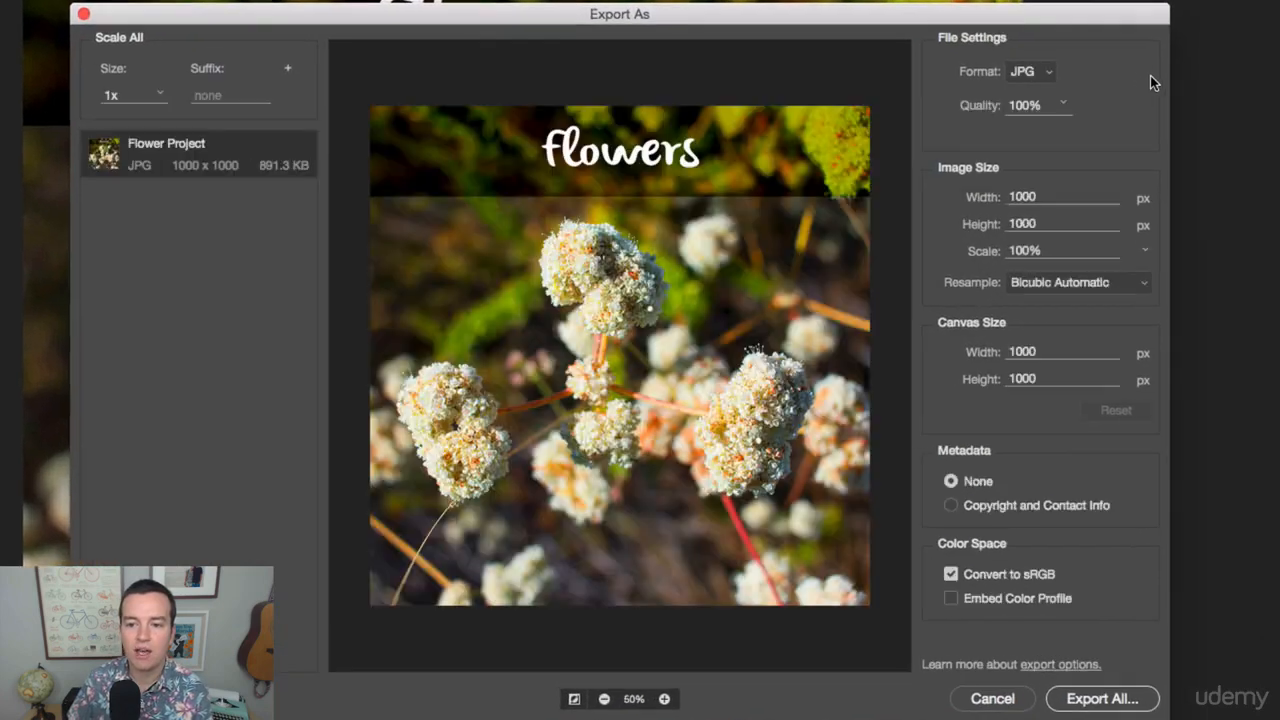
left_click(1036, 71)
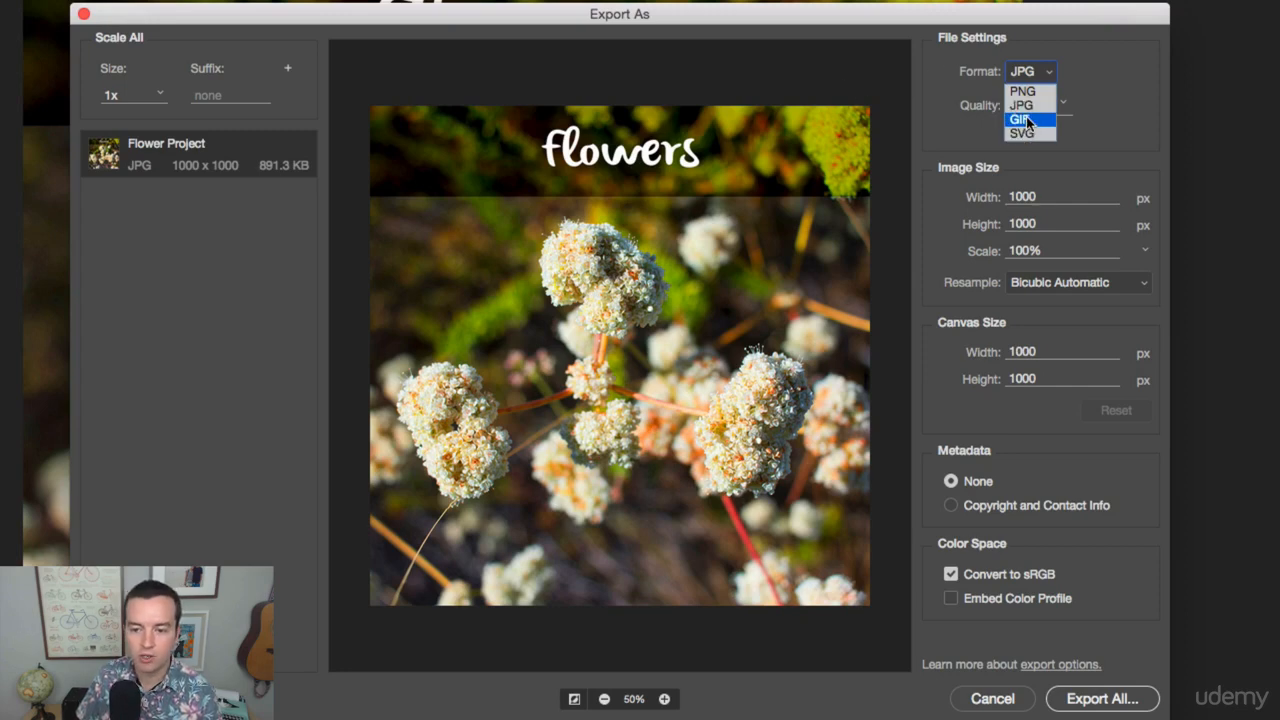
left_click(1074, 60)
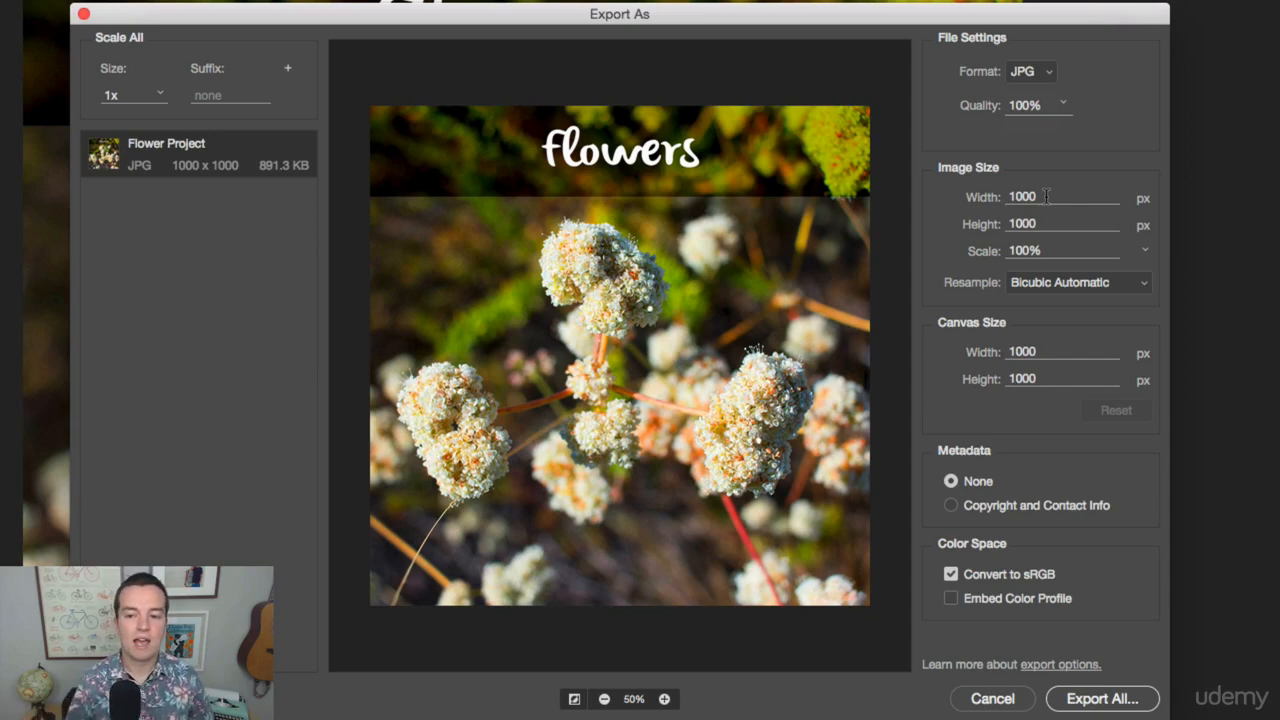
Set the export image width to 500 px and export the design to the Desktop as Flower Project.jpg.
left_click(1046, 196)
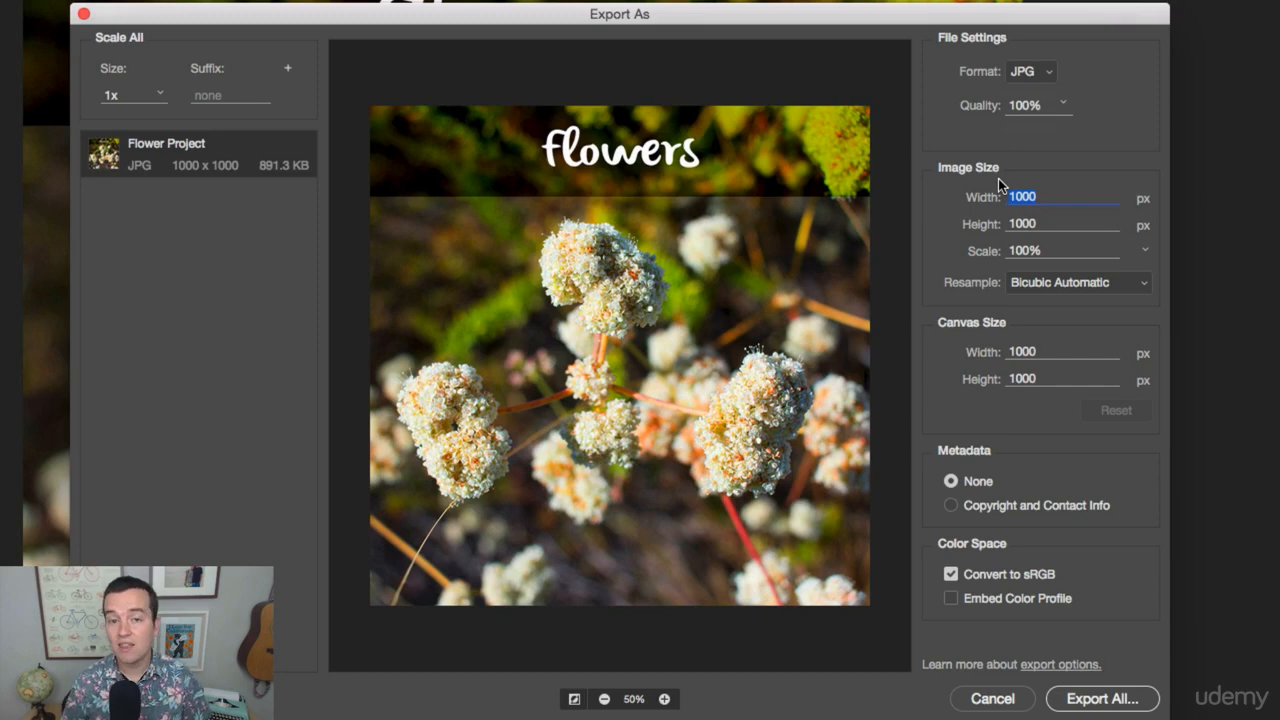
type("500")
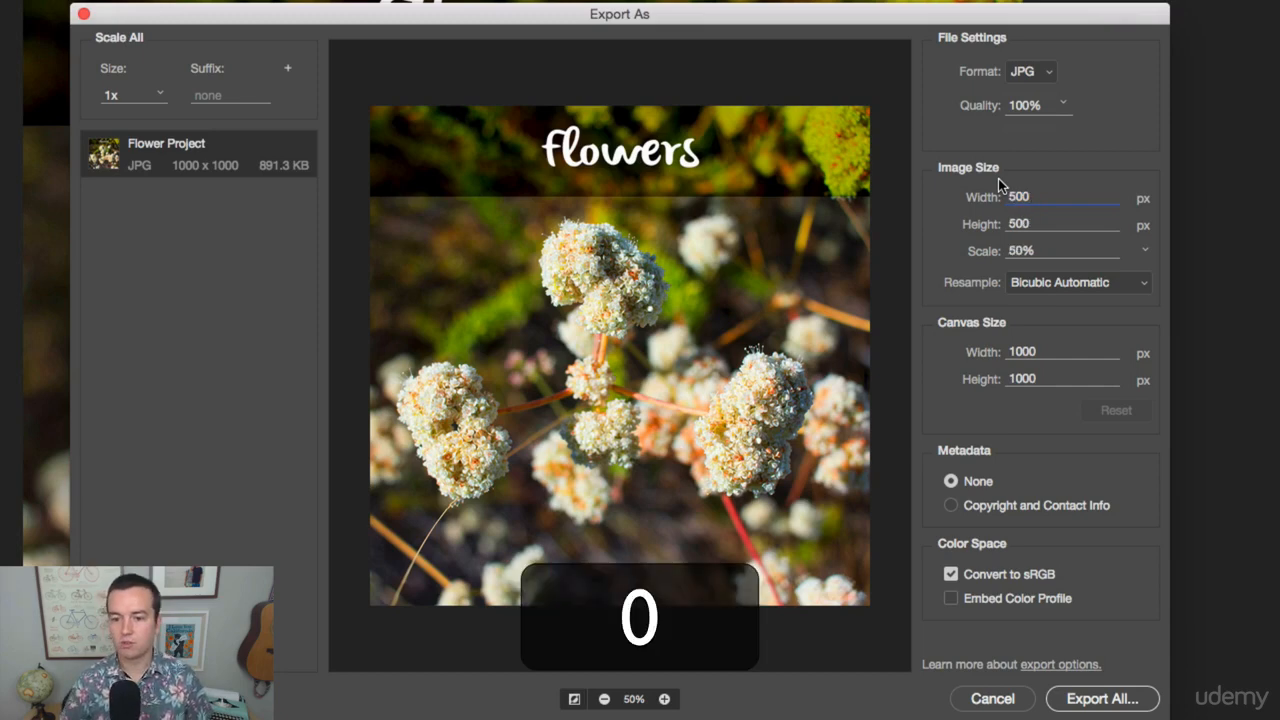
left_click(1093, 178)
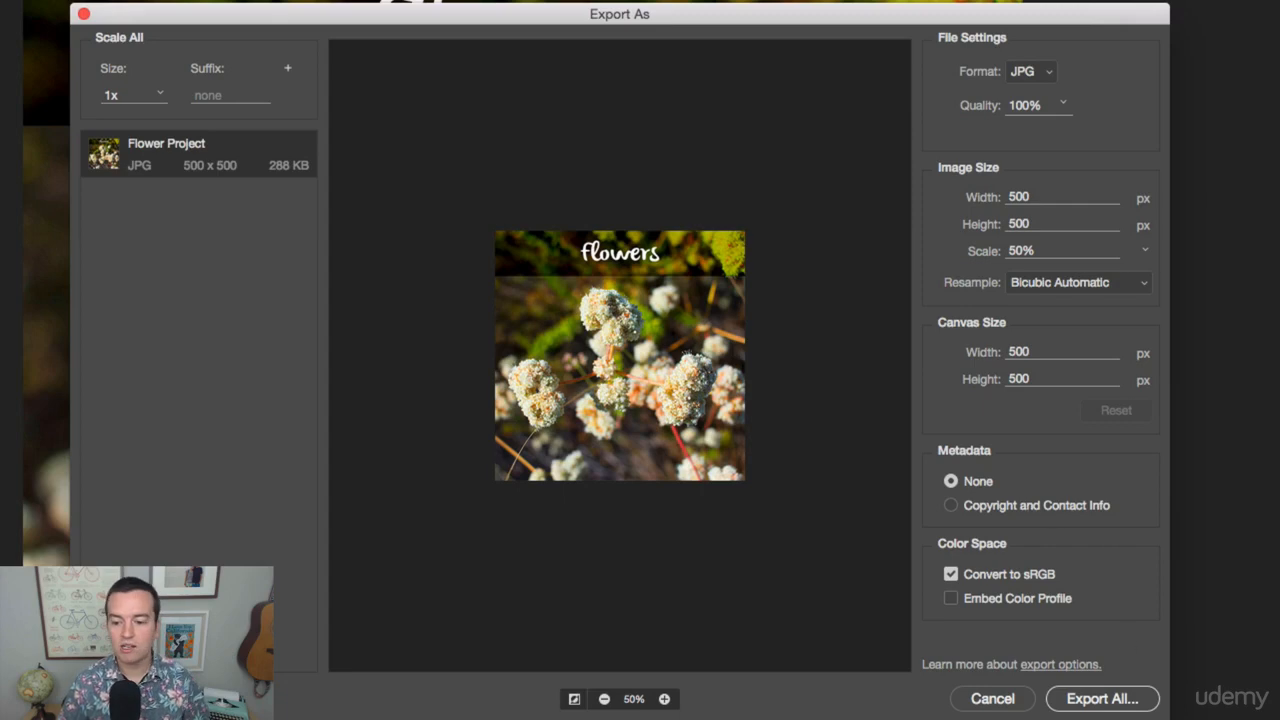
left_click(1118, 700)
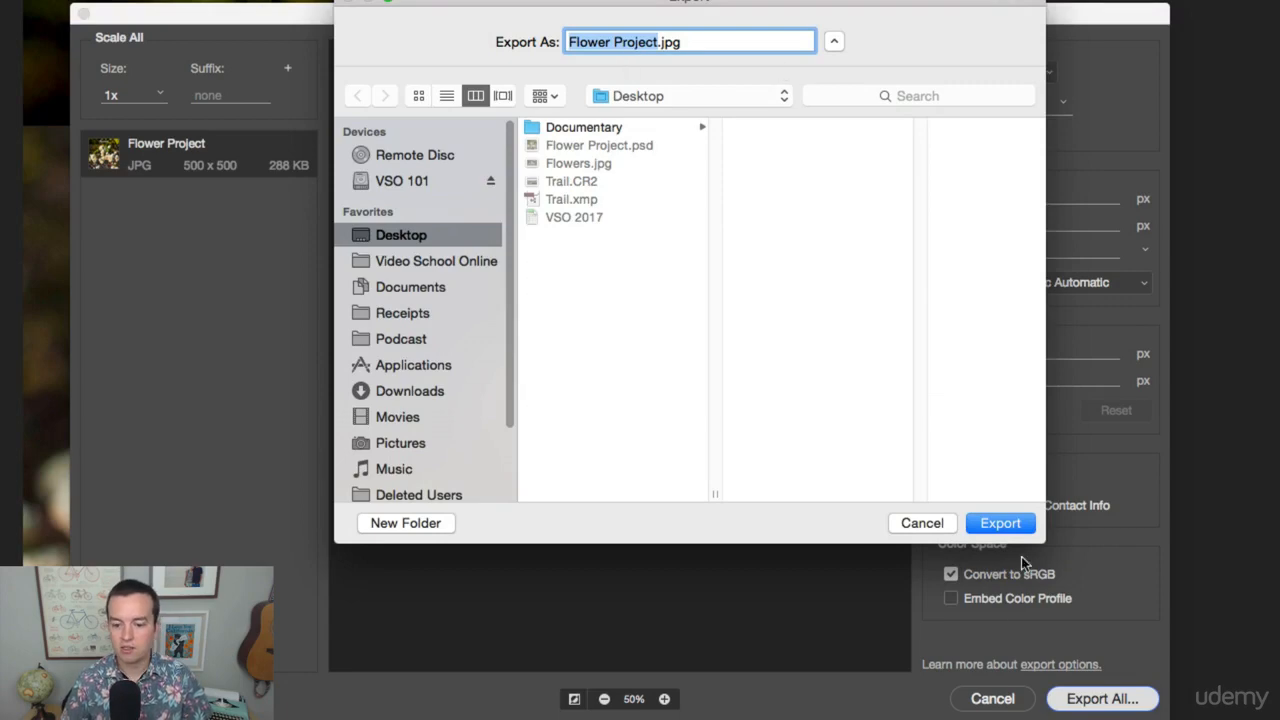
left_click(1000, 522)
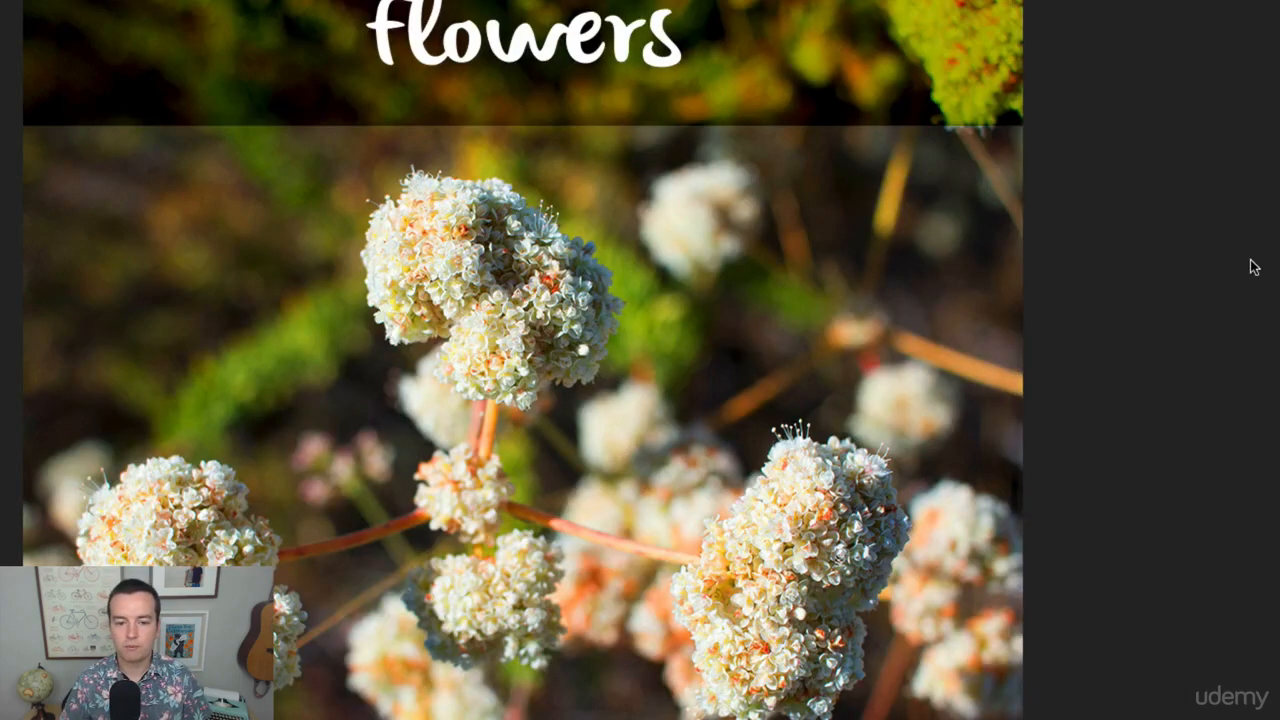
Switch to Finder, preview the exported Flower Project.jpg on the Desktop, and return to Photoshop.
key("super+Tab")
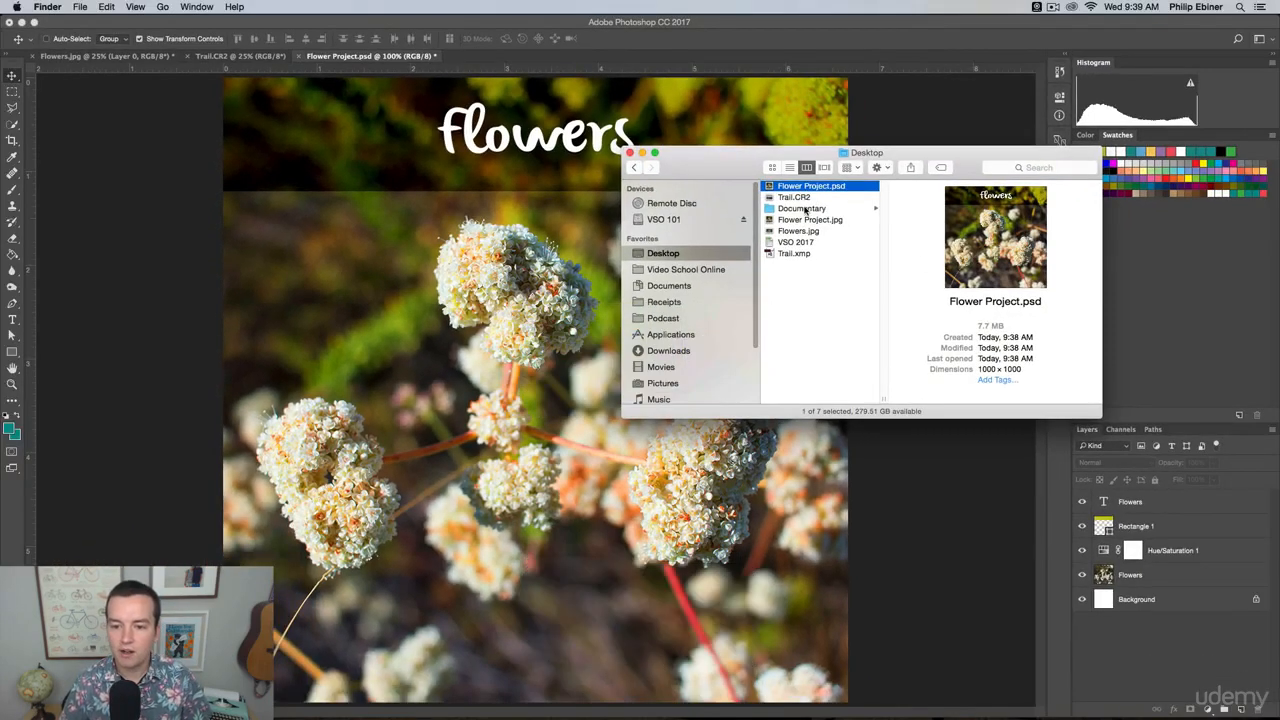
left_click(806, 219)
key("space")
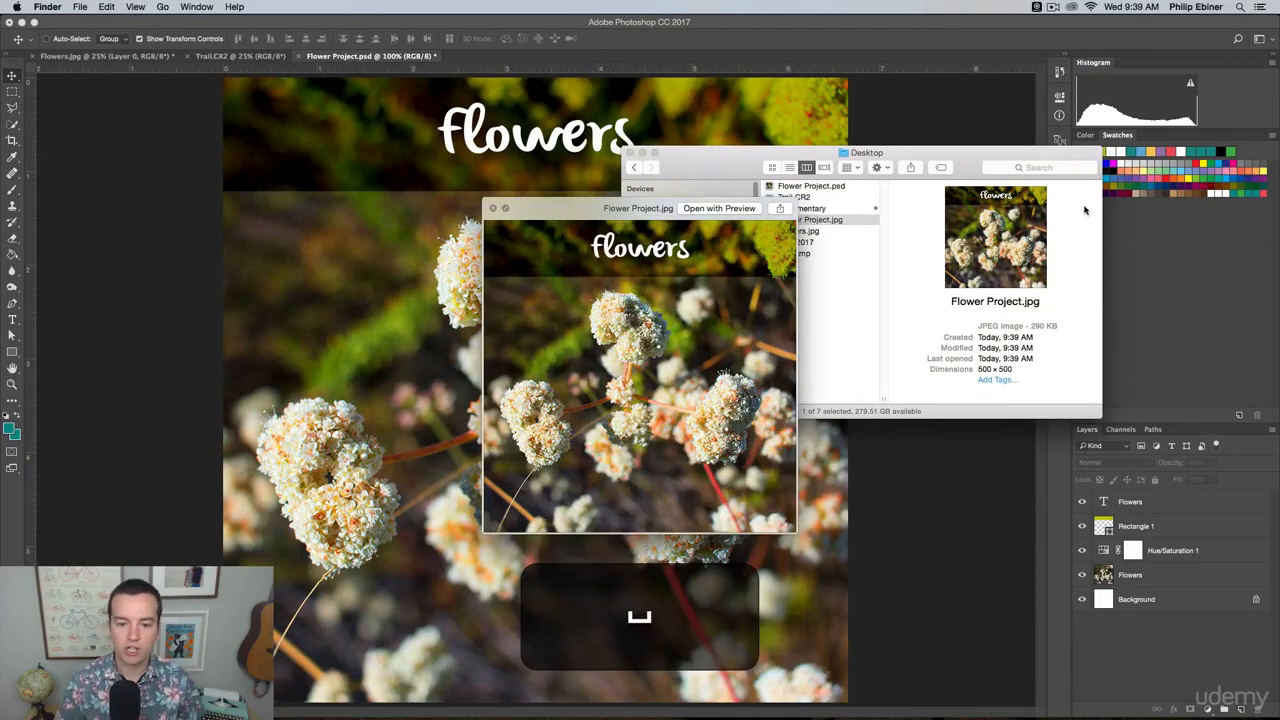
left_click_drag(613, 207, 420, 117)
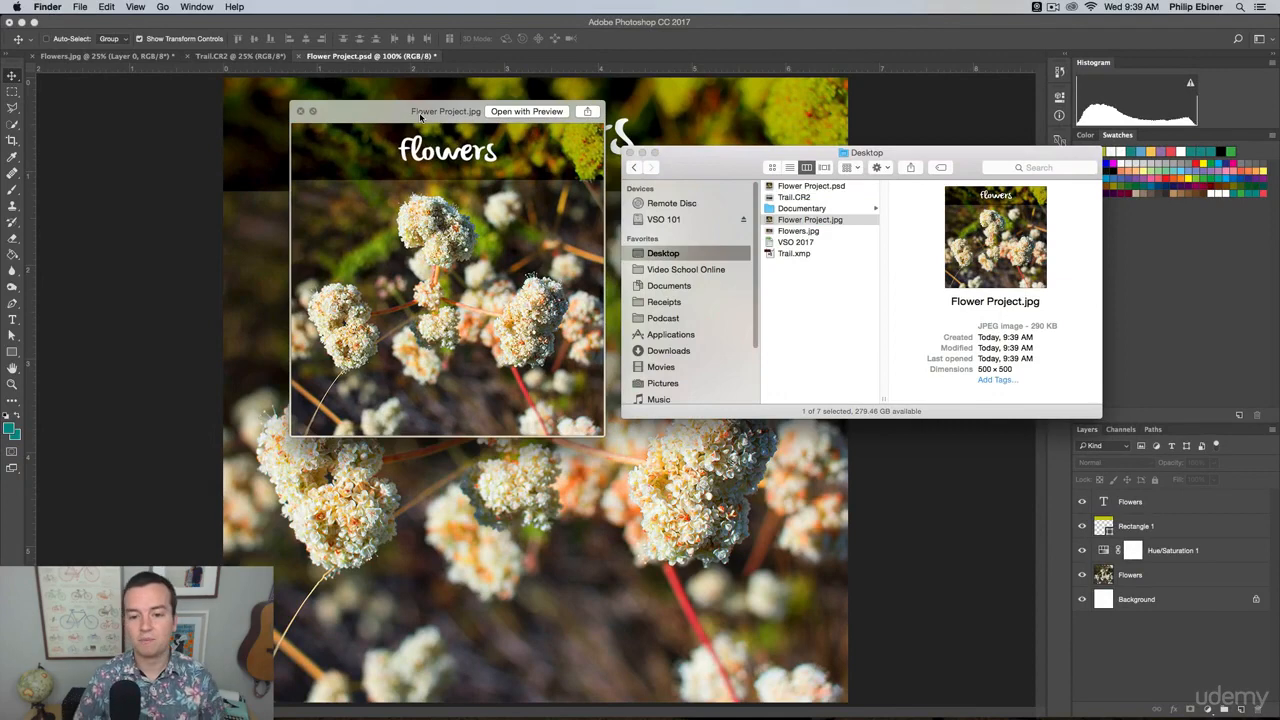
left_click(912, 122)
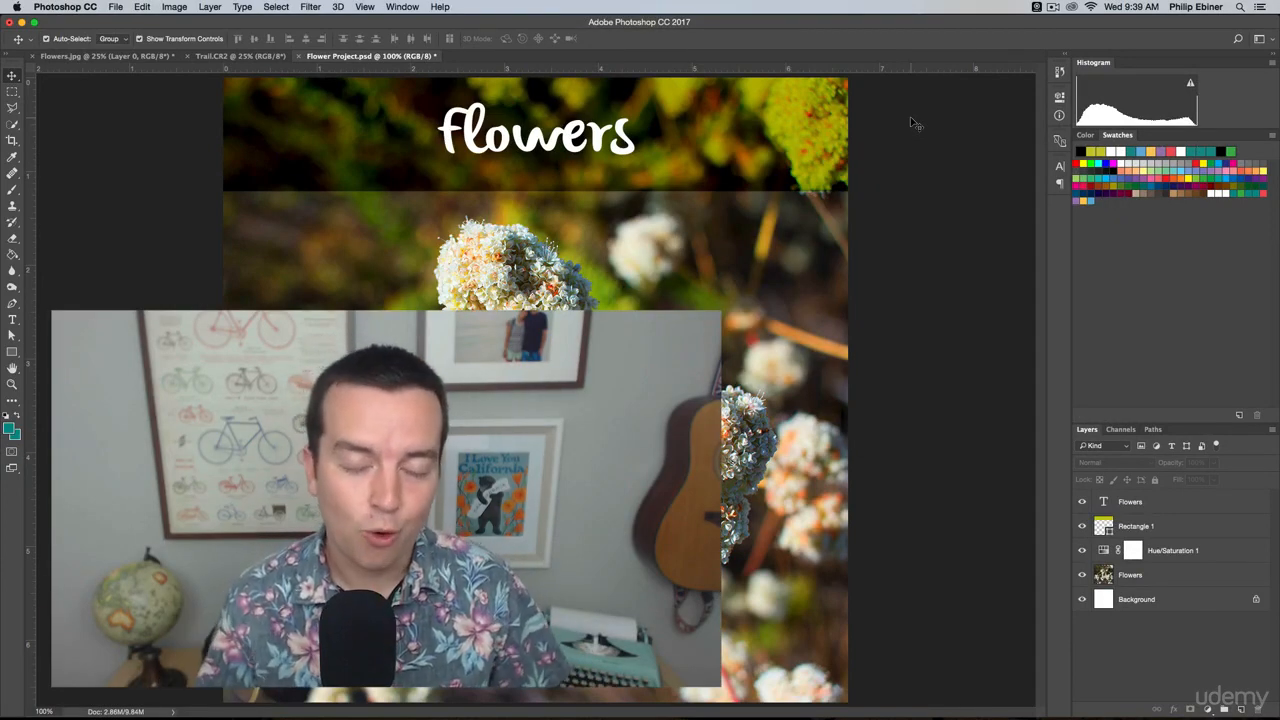